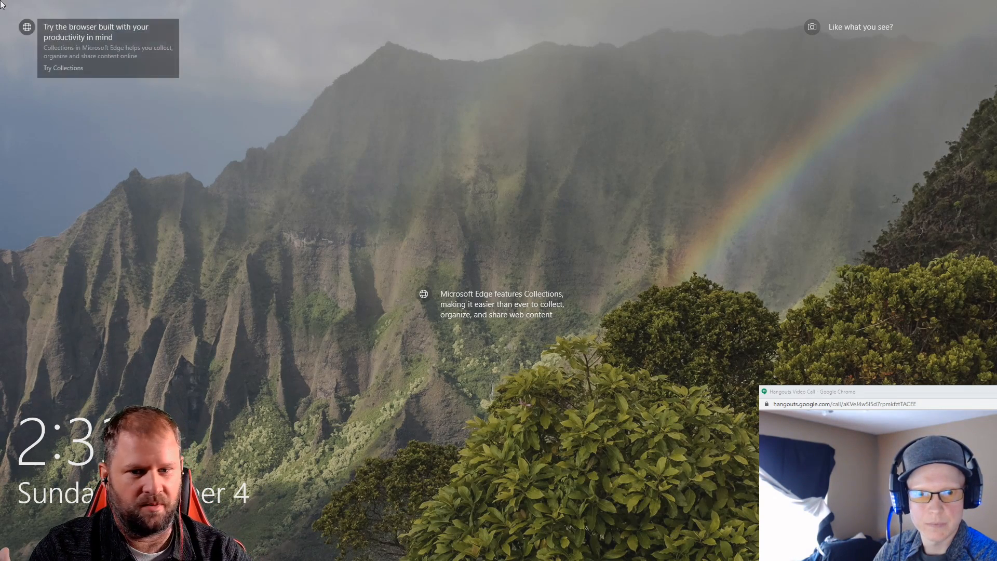
# Sign in to Windows with the account password and close the Steam login window.
pyautogui.click(540, 254)
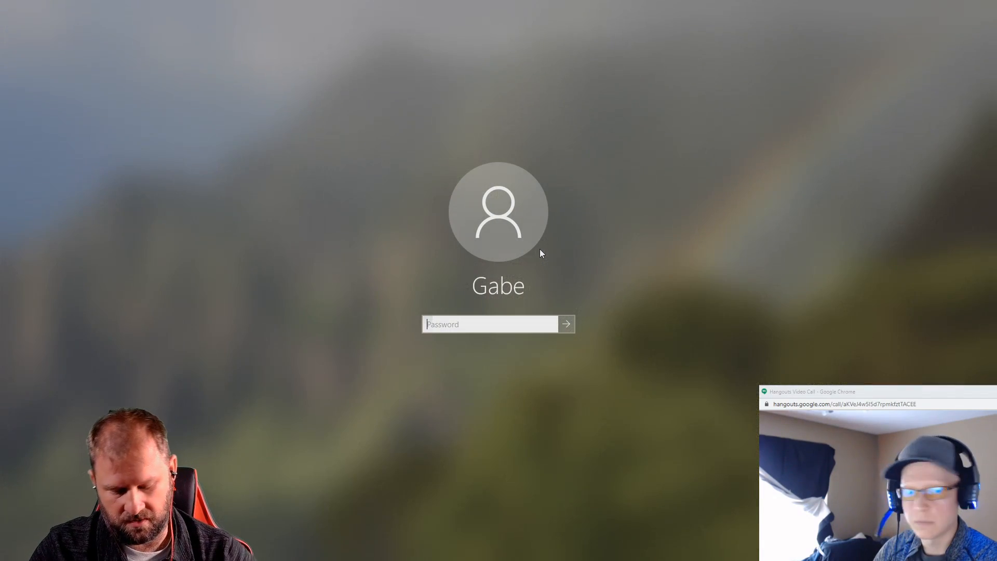
pyautogui.write('******')
pyautogui.press('Return')
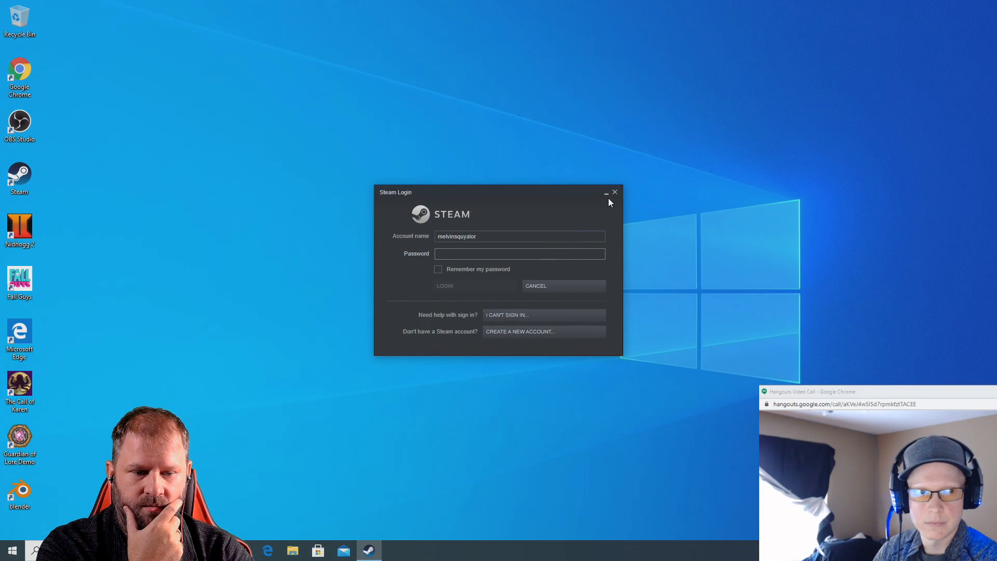
pyautogui.click(615, 192)
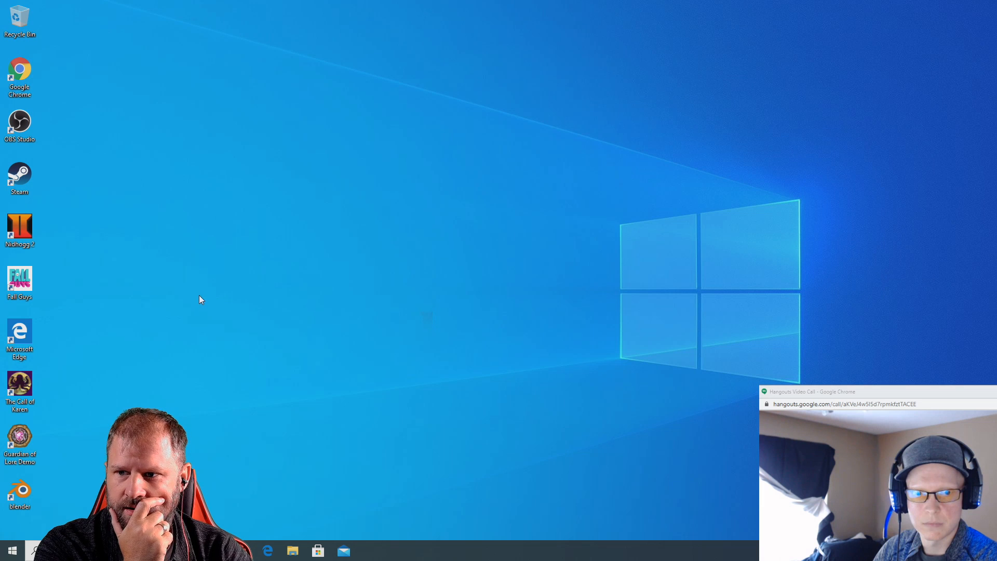
# Switch to Blender, keep the default quick setup options, dismiss the splash screen and deselect the default cube.
pyautogui.doubleClick(23, 483)
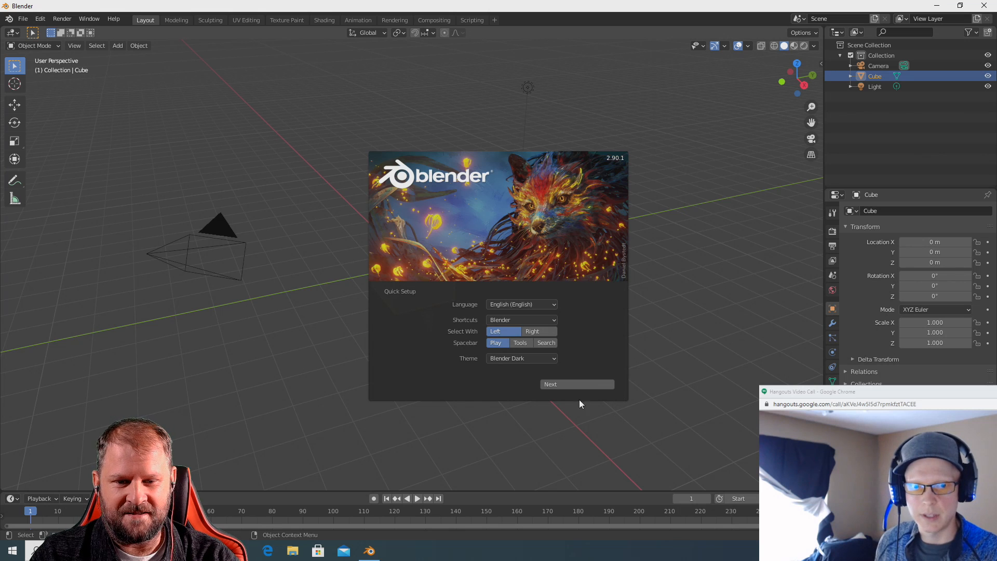
pyautogui.click(577, 384)
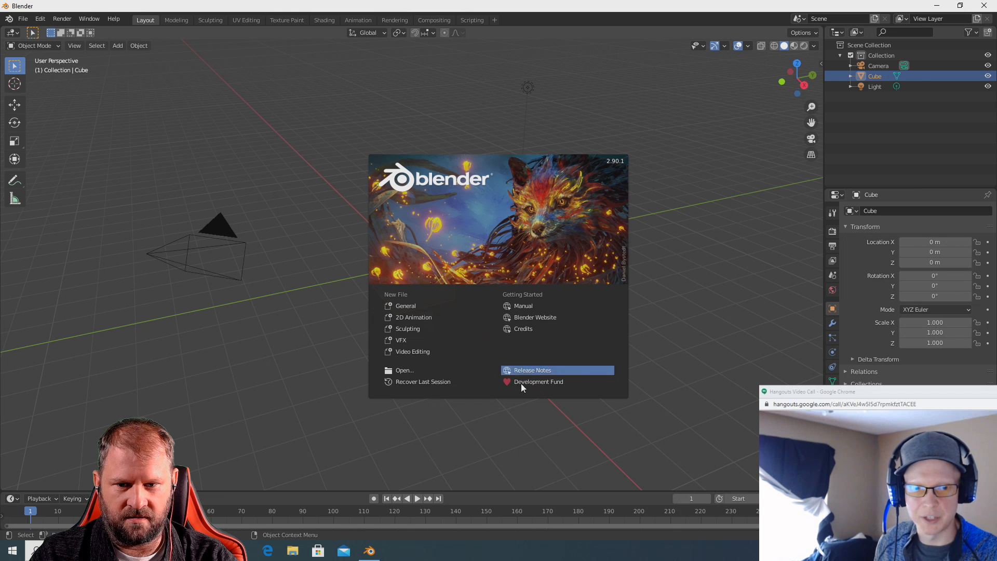
pyautogui.click(411, 304)
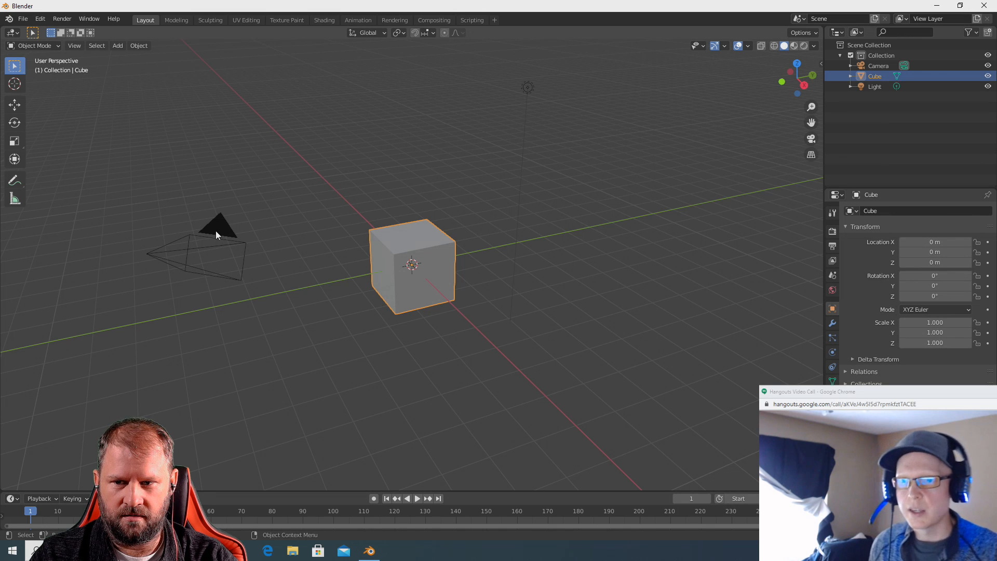
pyautogui.click(410, 327)
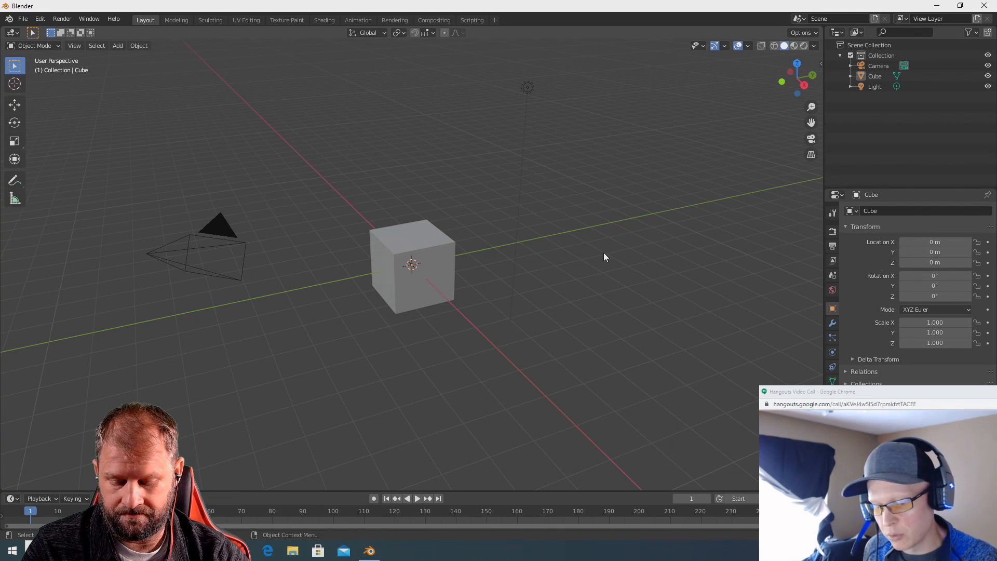
# Toggle the 3D viewport's toolbar and sidebar, leaving the toolbar hidden and the sidebar shown.
pyautogui.press('t')
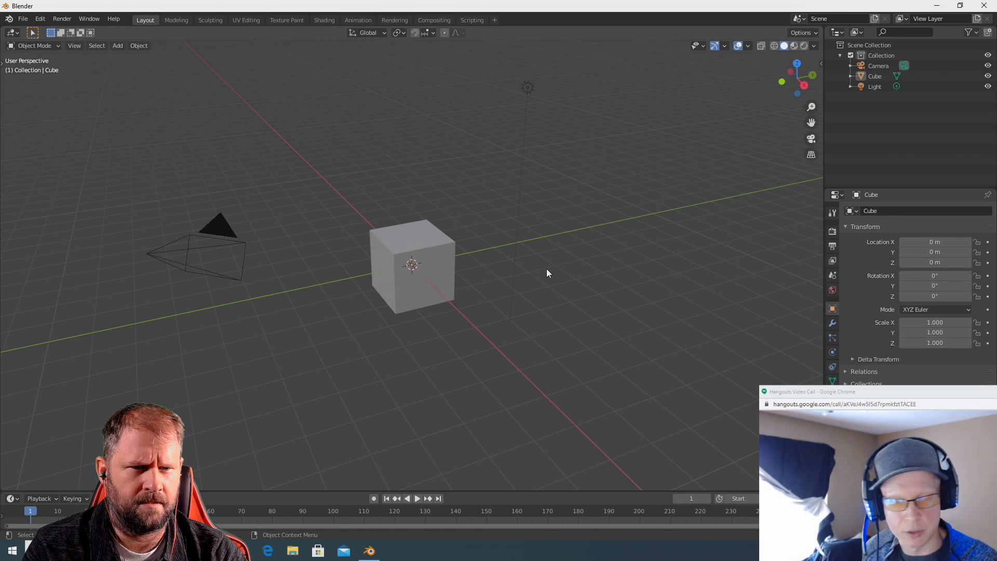
pyautogui.press('t')
pyautogui.press('t')
pyautogui.press('t')
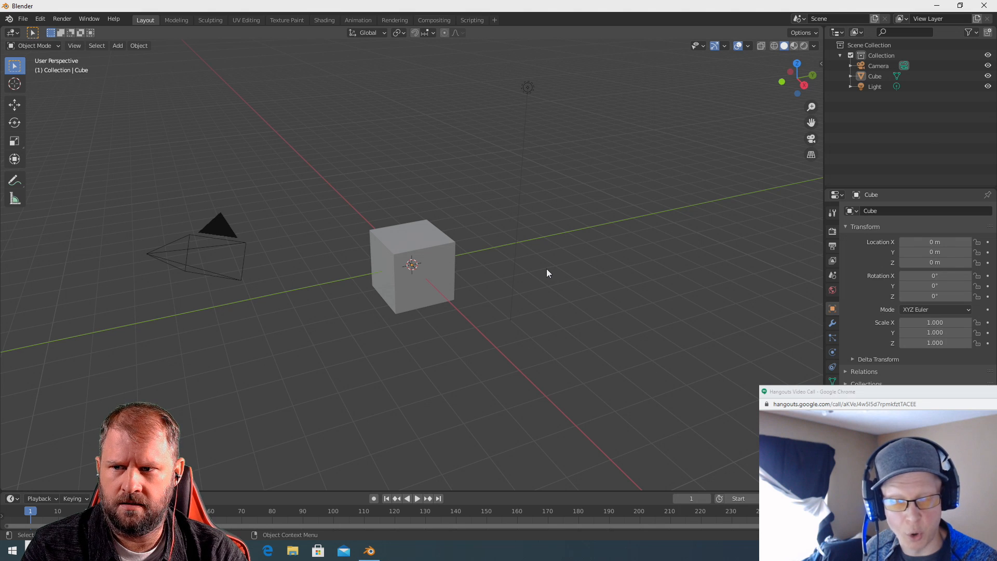
pyautogui.press('t')
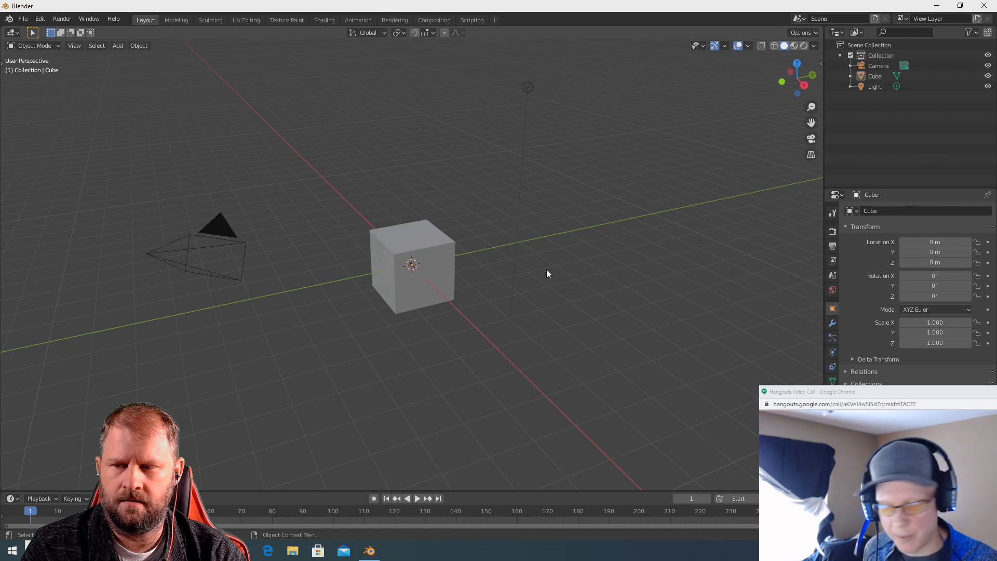
pyautogui.press('n')
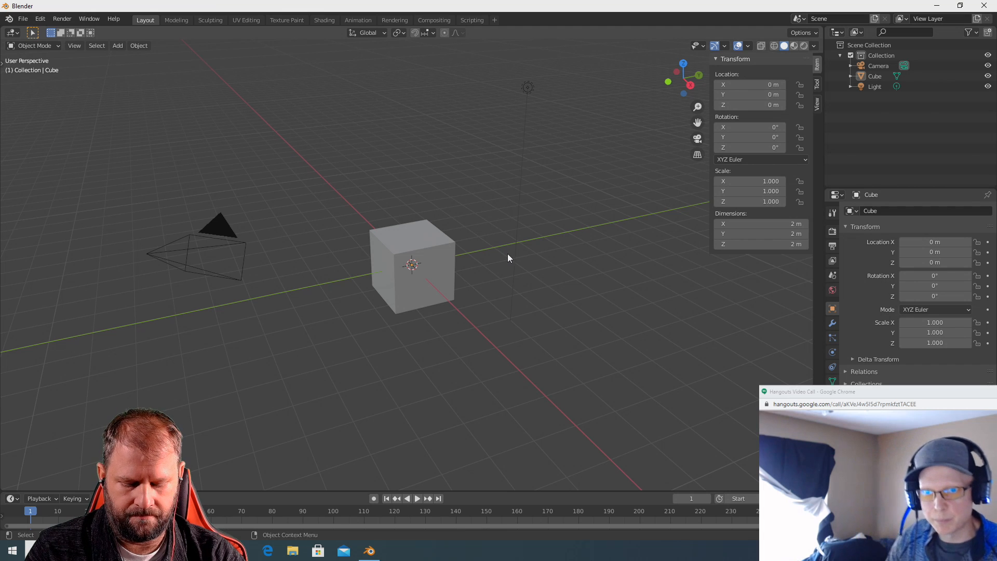
pyautogui.press('n')
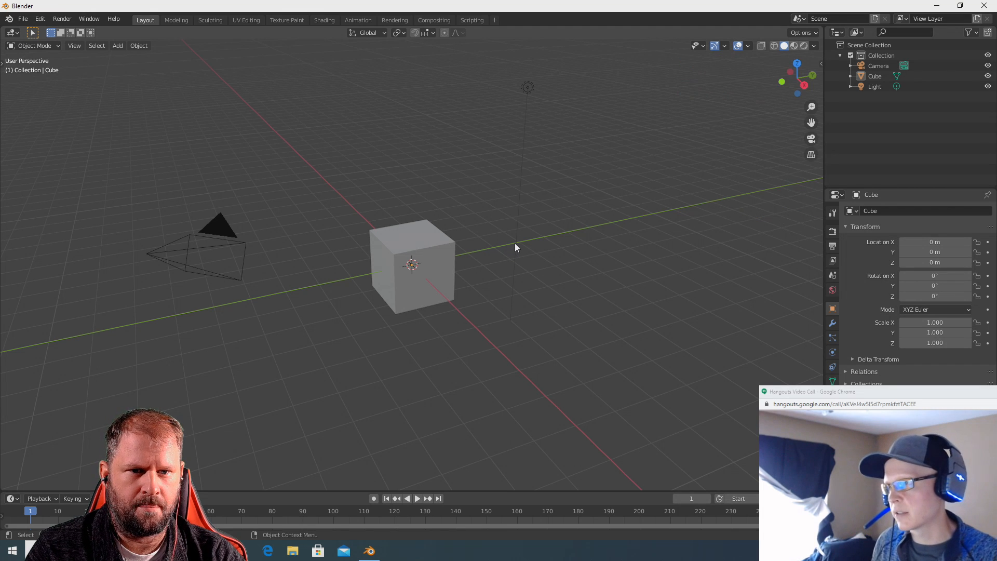
pyautogui.press('n')
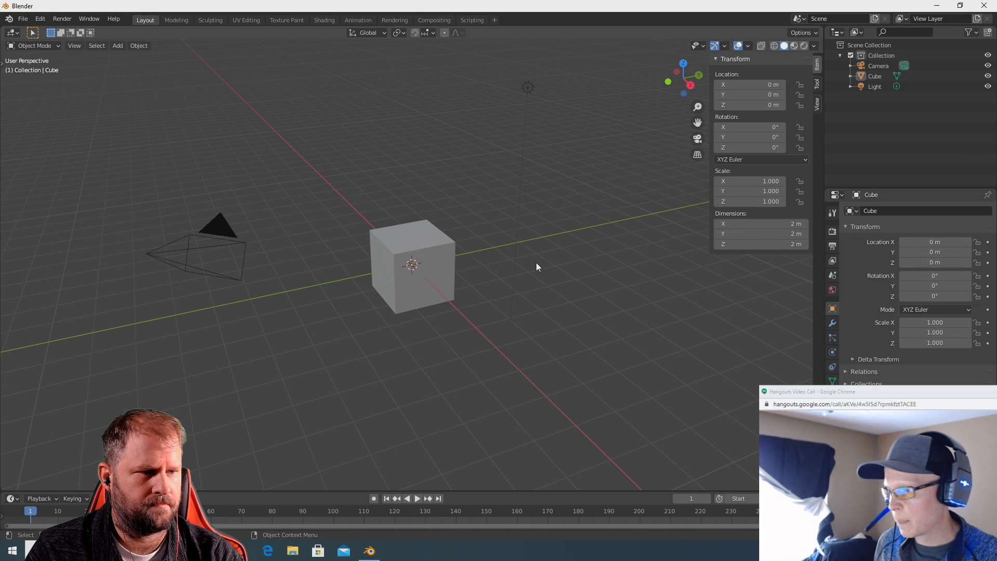
# Examine the default cube from several sides and distances in the 3D viewport.
pyautogui.moveTo(535, 264)
pyautogui.mouseDown()
pyautogui.moveTo(552, 273)
pyautogui.moveTo(537, 270)
pyautogui.mouseUp()
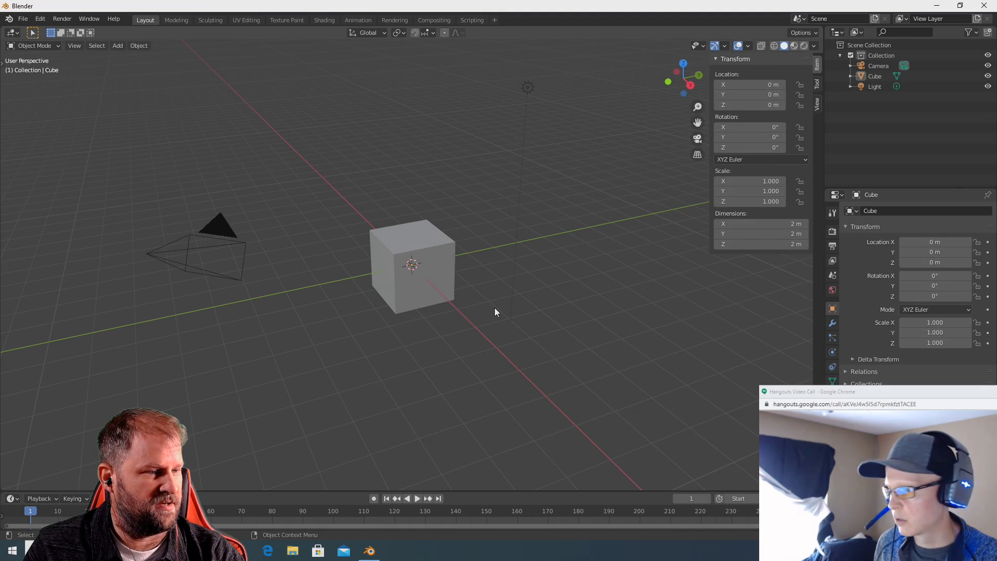
pyautogui.moveTo(396, 339); pyautogui.dragTo(489, 297, button='middle')
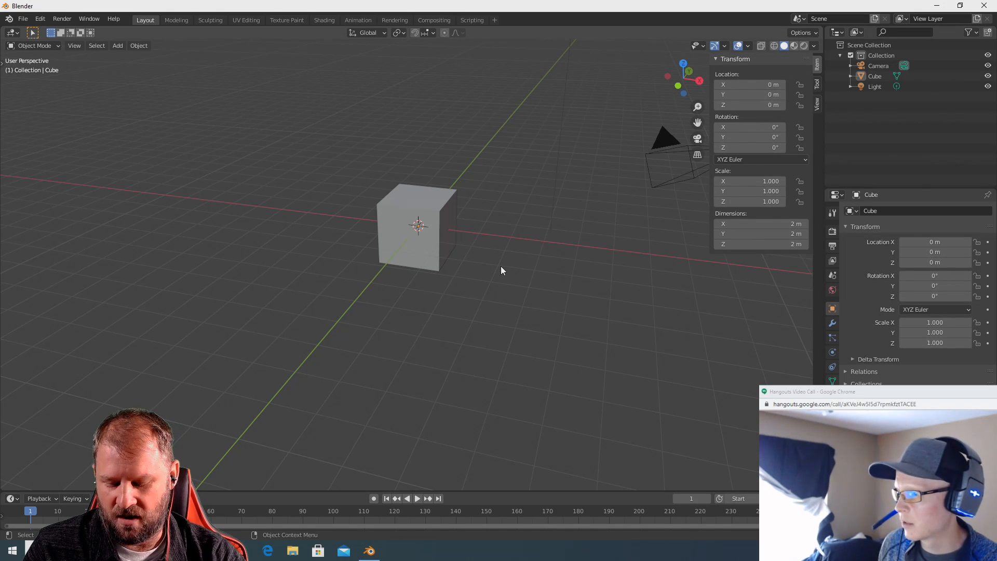
pyautogui.moveTo(482, 278); pyautogui.dragTo(662, 293, button='middle')
pyautogui.scroll(2, 609, 302)
pyautogui.scroll(-5, 535, 265)
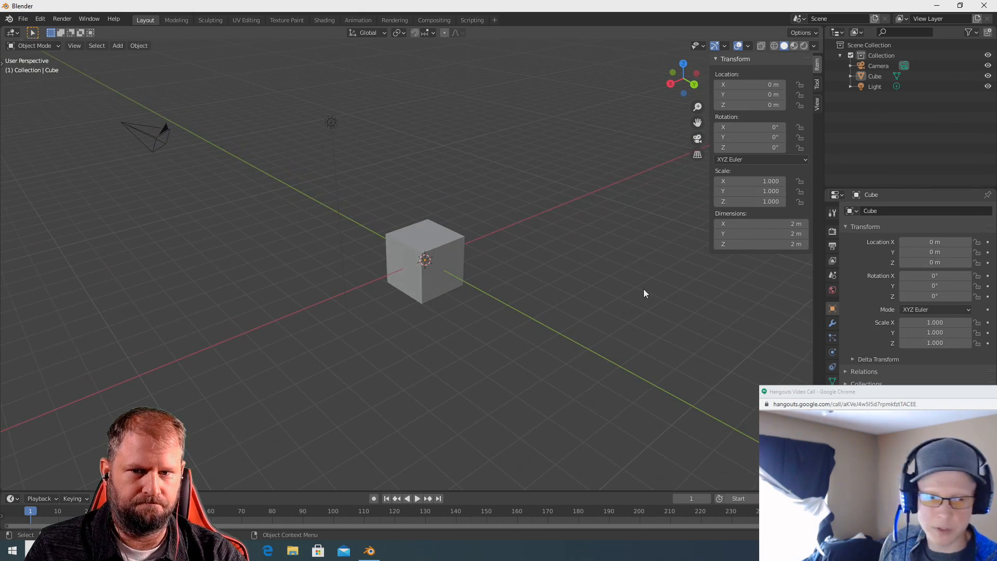
pyautogui.scroll(1, 643, 293)
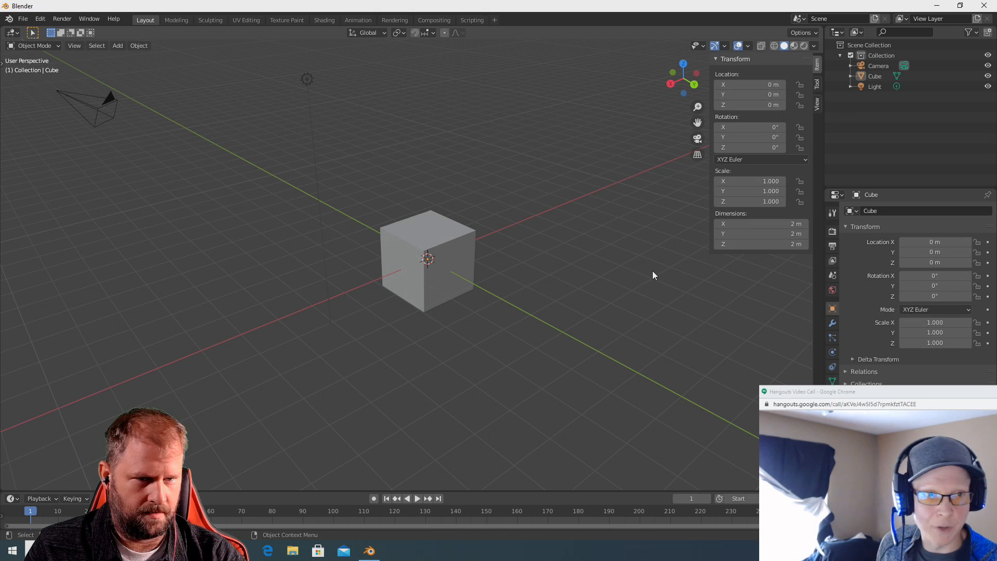
pyautogui.moveTo(652, 270); pyautogui.dragTo(593, 274, button='middle')
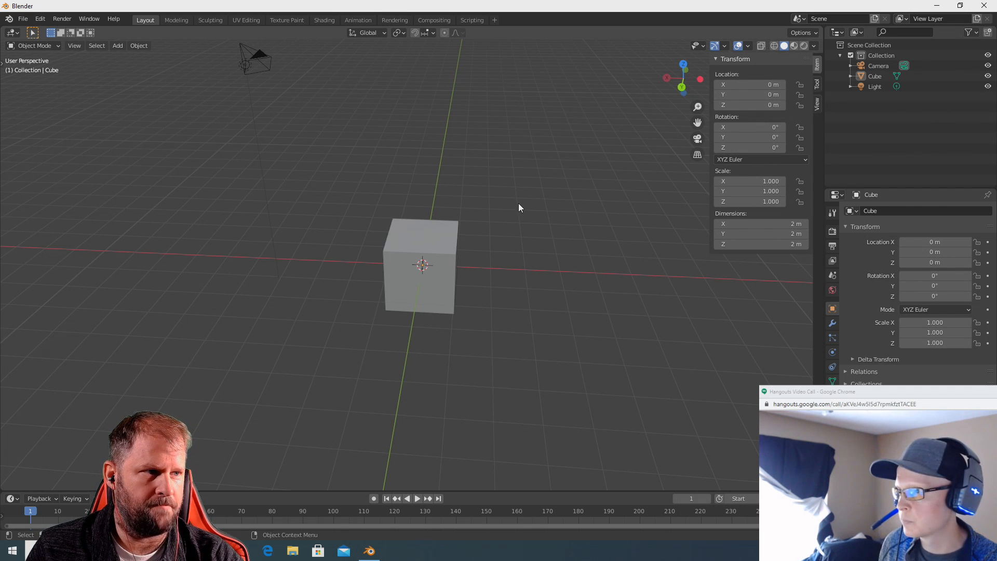
pyautogui.scroll(2, 511, 211)
pyautogui.moveTo(452, 190); pyautogui.dragTo(500, 194, button='middle')
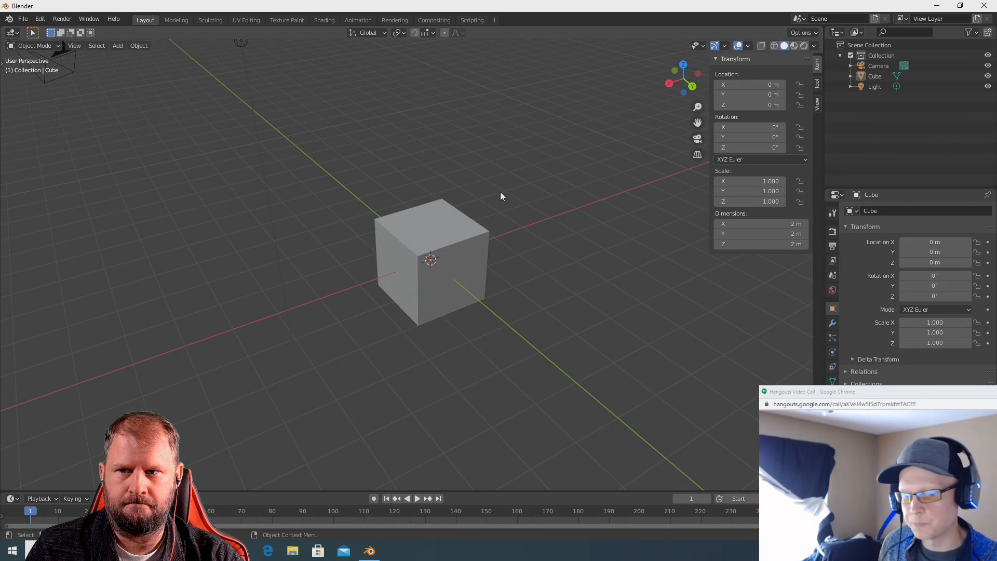
# Switch to the Modeling workspace with the cube in Edit Mode.
pyautogui.click(174, 19)
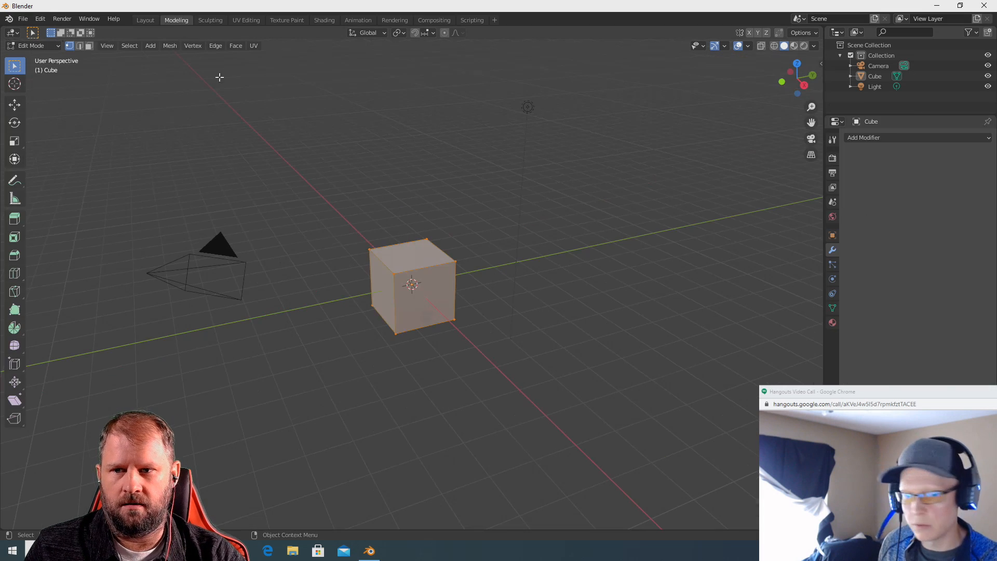
pyautogui.scroll(3, 516, 234)
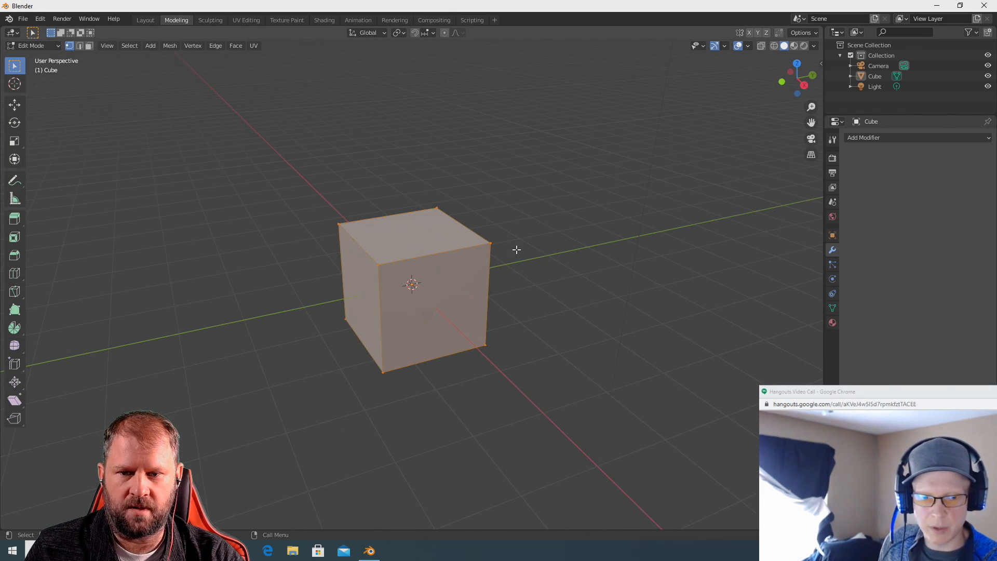
pyautogui.moveTo(528, 247); pyautogui.dragTo(566, 282, button='middle')
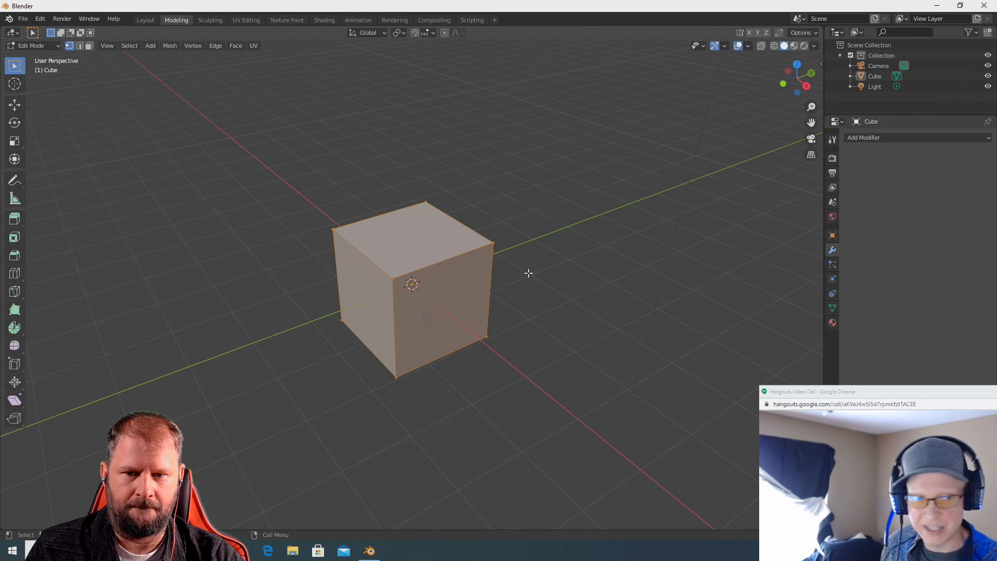
pyautogui.moveTo(529, 268); pyautogui.dragTo(560, 263, button='middle')
# Toggle the cube between Edit Mode and Object Mode several times, ending in Object Mode.
pyautogui.press('Tab')
pyautogui.press('Tab')
pyautogui.press('Tab')
pyautogui.press('Tab')
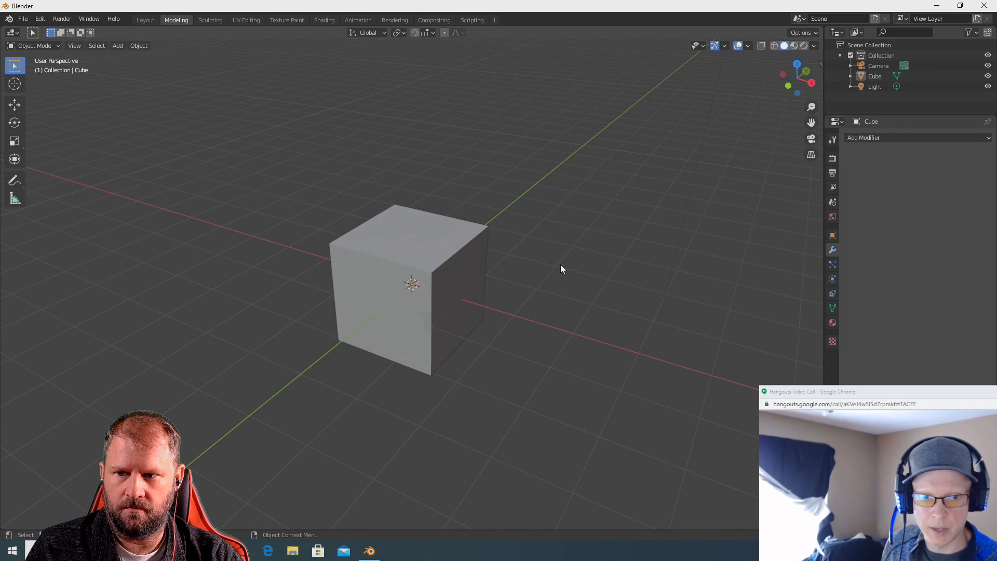
pyautogui.press('Tab')
pyautogui.press('Tab')
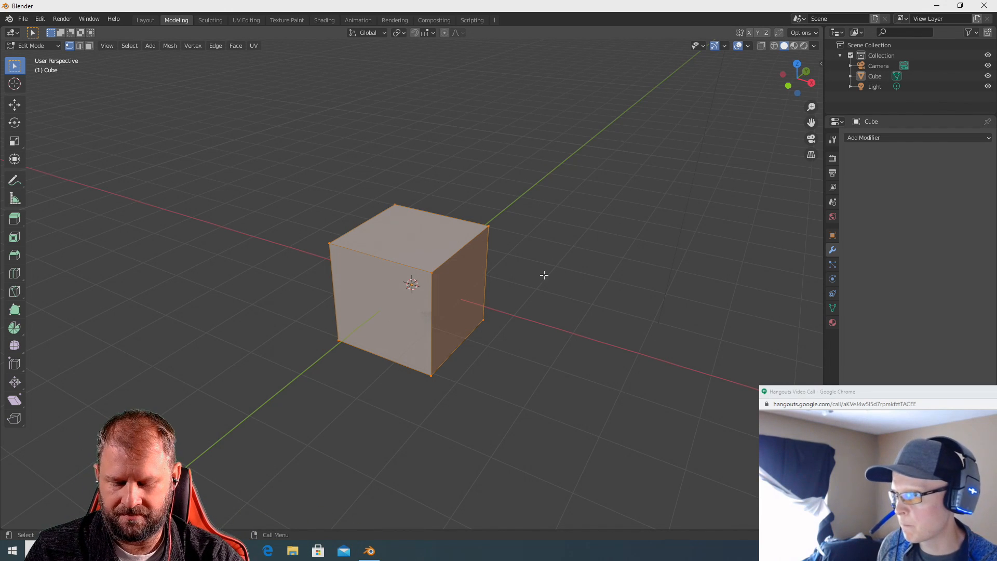
pyautogui.moveTo(583, 312); pyautogui.dragTo(623, 307, button='middle')
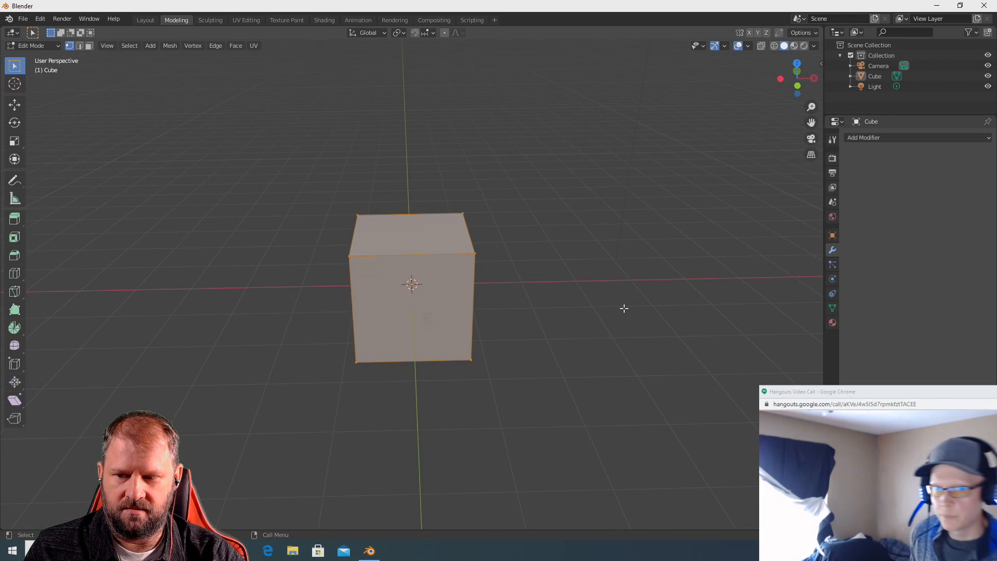
pyautogui.press('Tab')
pyautogui.press('Tab')
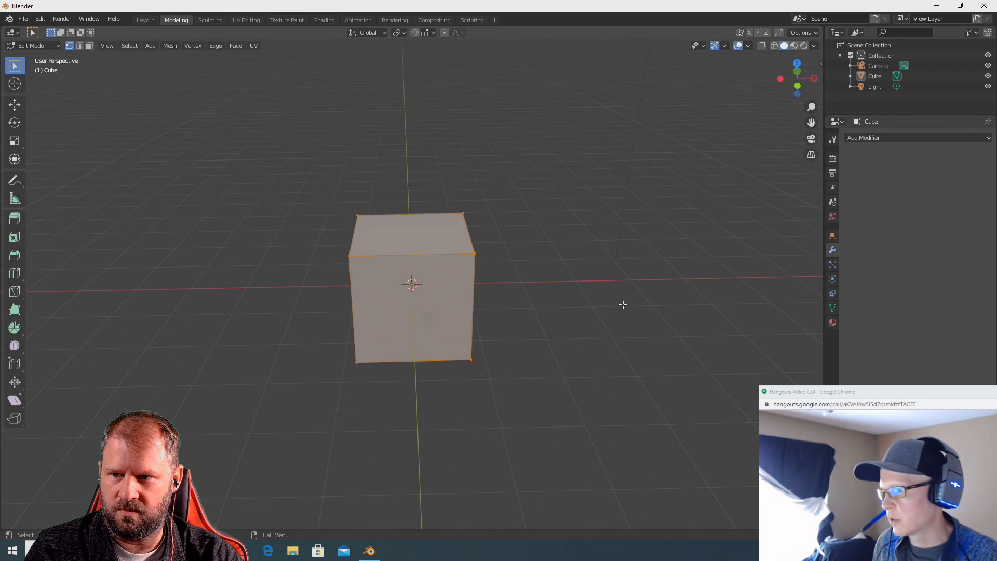
pyautogui.press('Tab')
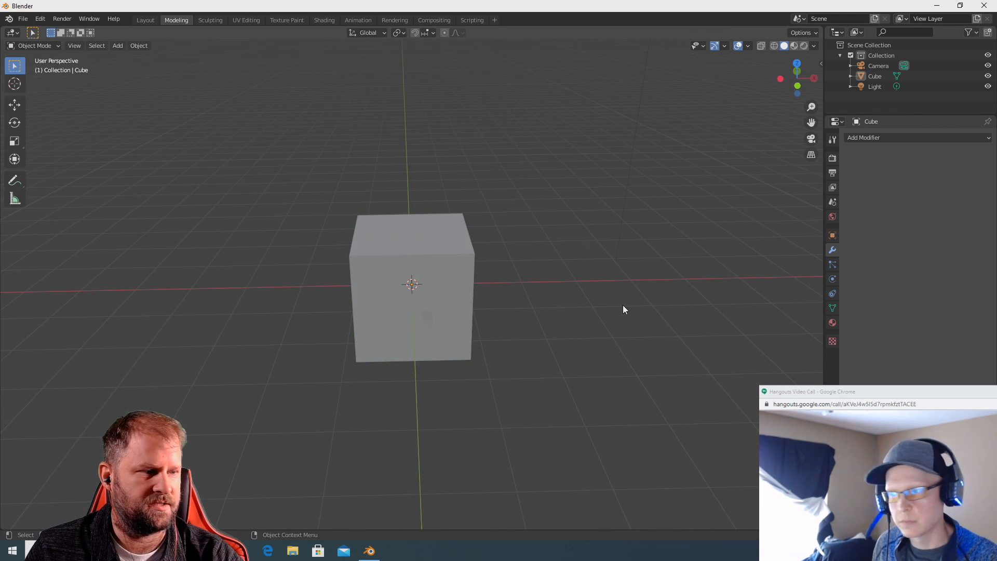
pyautogui.press('Tab')
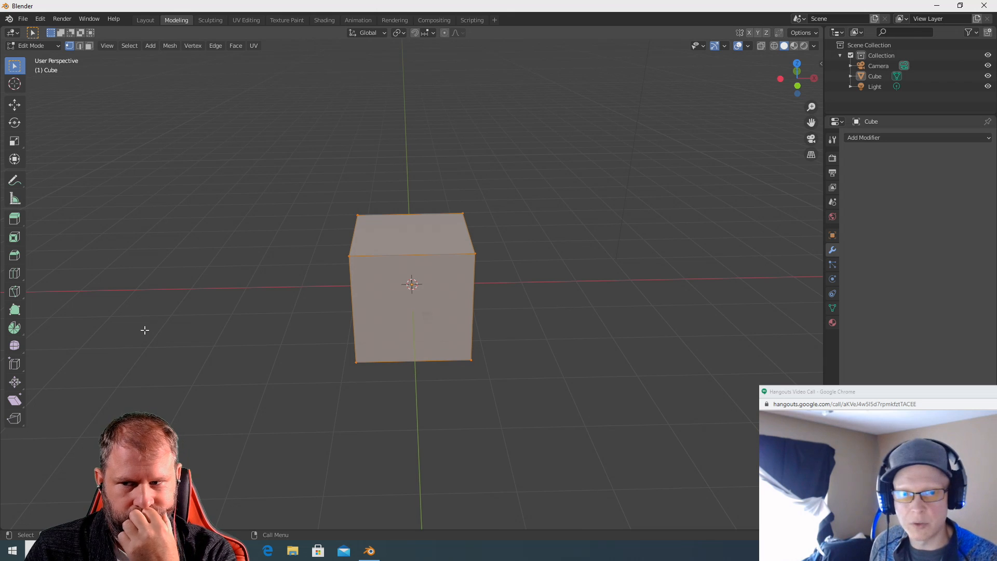
pyautogui.press('Tab')
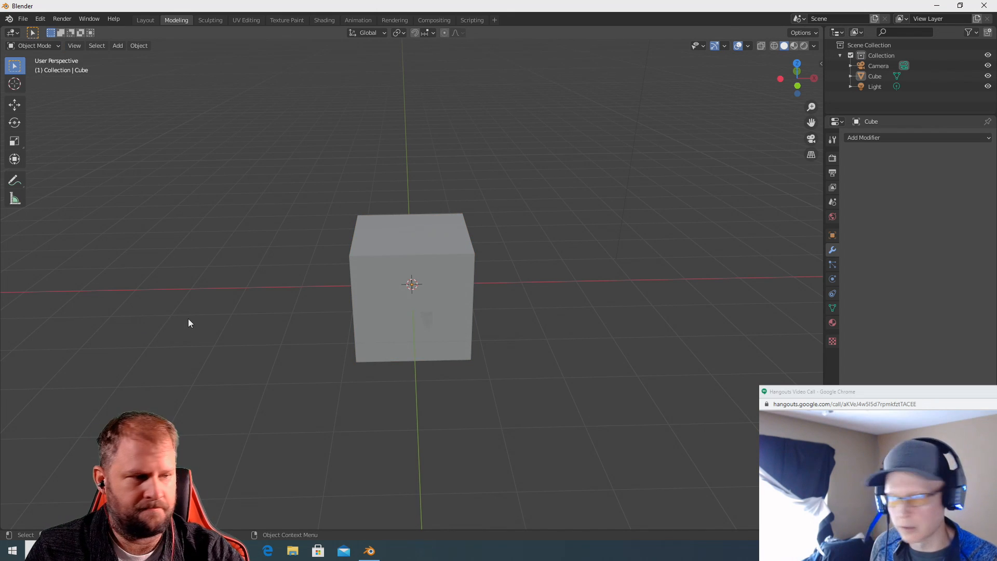
# View the cube in the top, right, bottom and back orthographic views and return to a perspective view.
pyautogui.moveTo(204, 309); pyautogui.dragTo(289, 310, button='middle')
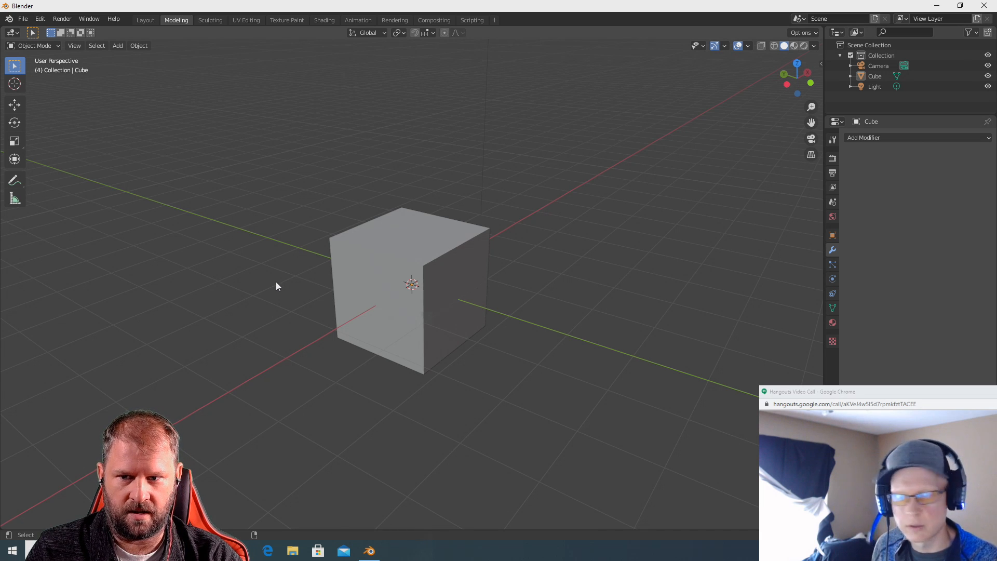
pyautogui.press('KP_7')
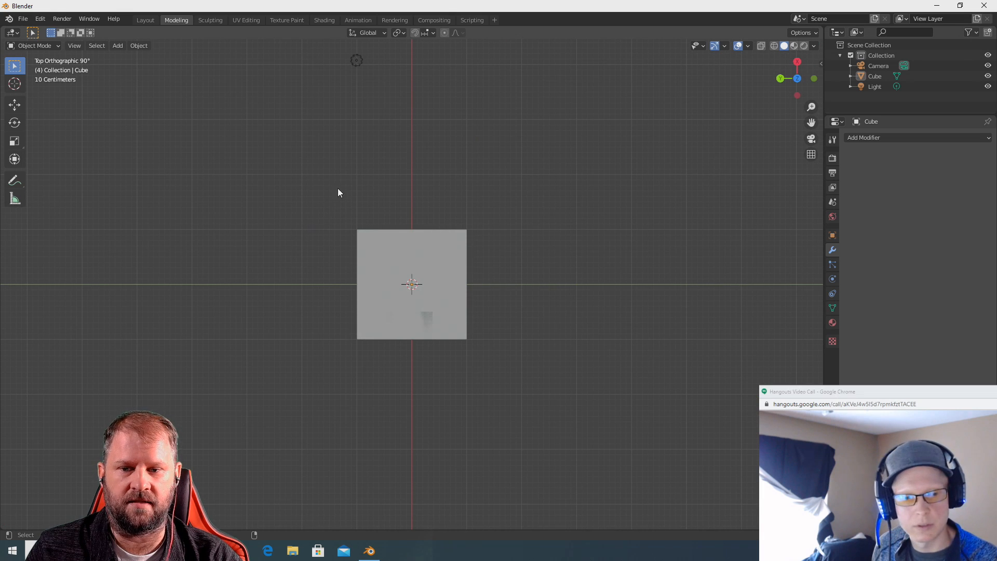
pyautogui.keyDown('alt'); pyautogui.moveTo(519, 231); pyautogui.dragTo(517, 283, button='middle'); pyautogui.keyUp('alt')
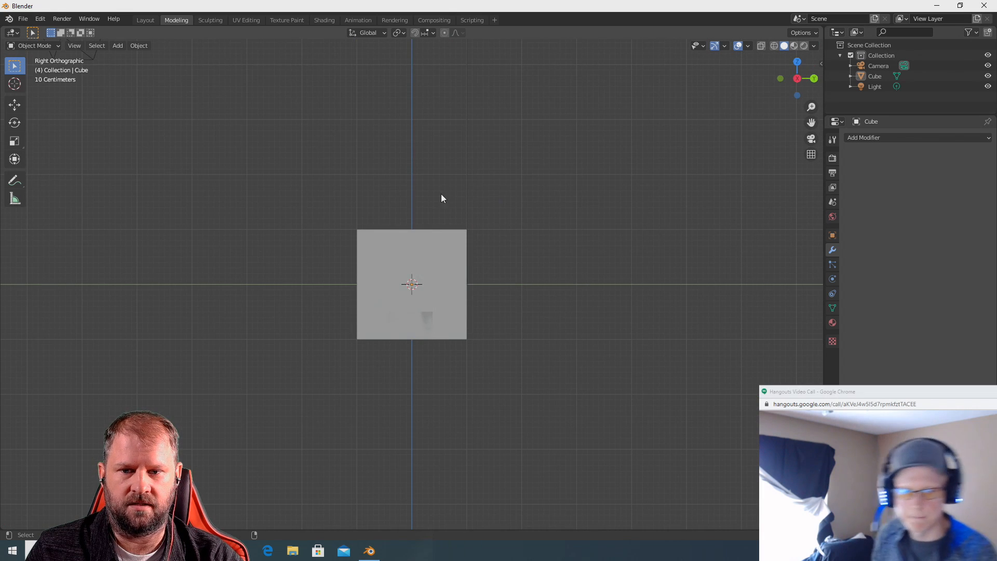
pyautogui.keyDown('alt'); pyautogui.moveTo(441, 194); pyautogui.dragTo(450, 139, button='middle'); pyautogui.keyUp('alt')
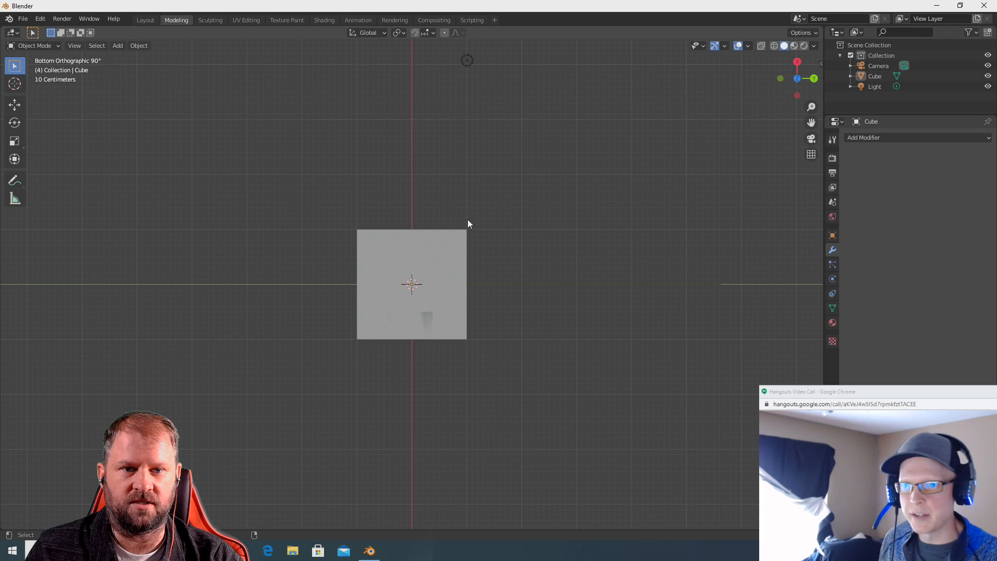
pyautogui.keyDown('alt'); pyautogui.moveTo(558, 251); pyautogui.dragTo(494, 262, button='middle'); pyautogui.keyUp('alt')
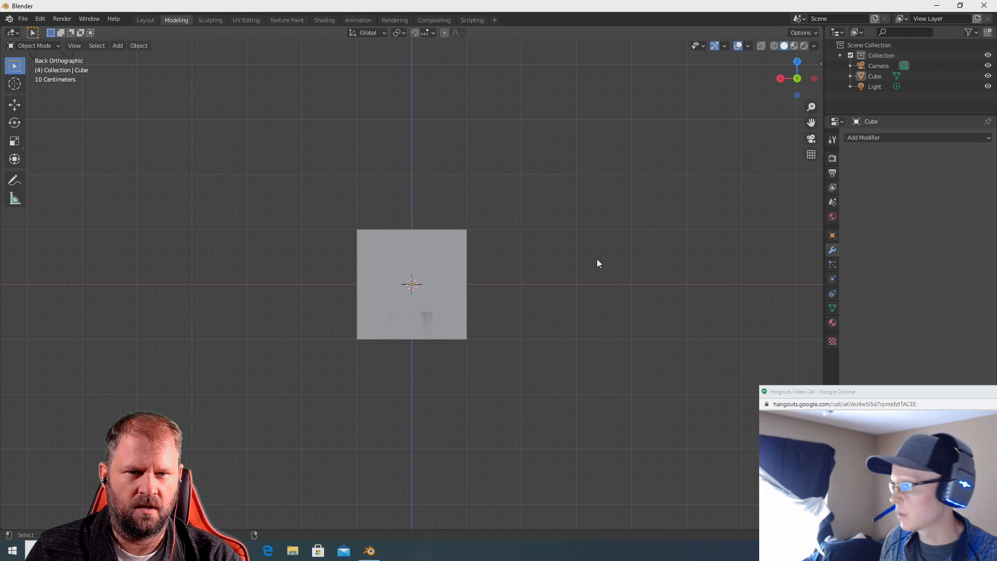
pyautogui.moveTo(590, 269); pyautogui.dragTo(712, 208, button='middle')
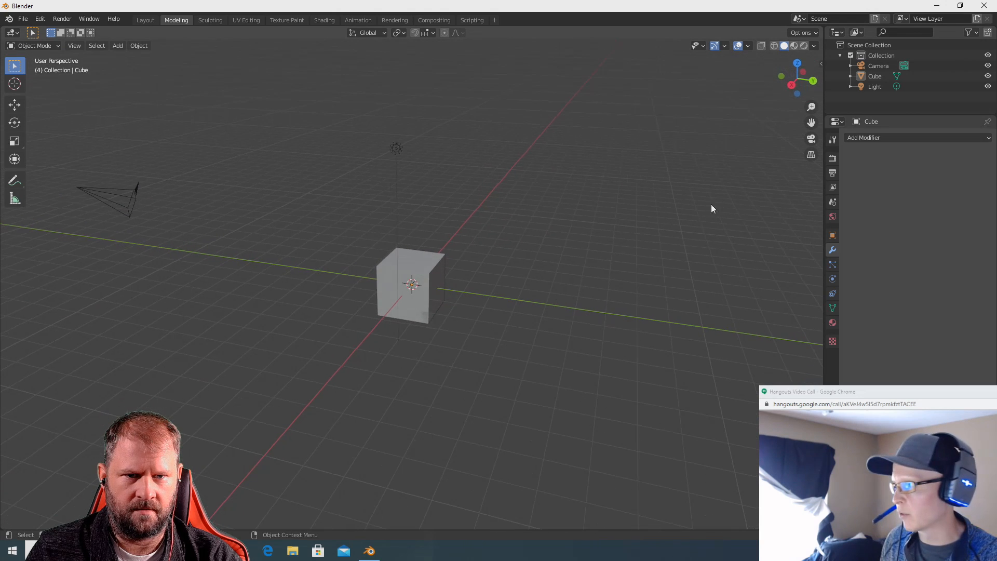
# View the cube in the top and front orthographic views and return to an angled perspective view.
pyautogui.click(791, 84)
pyautogui.moveTo(802, 79); pyautogui.dragTo(813, 78)
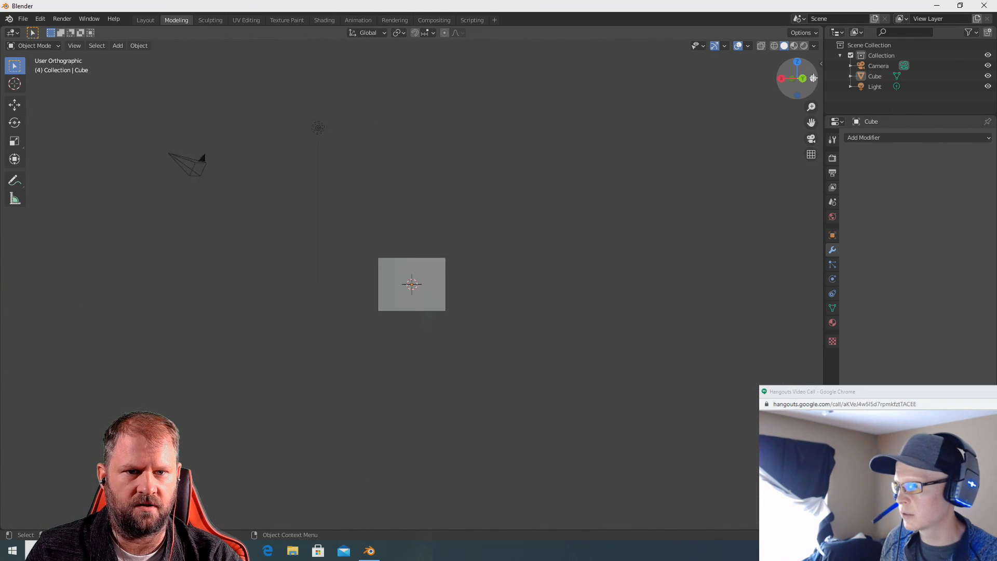
pyautogui.click(797, 62)
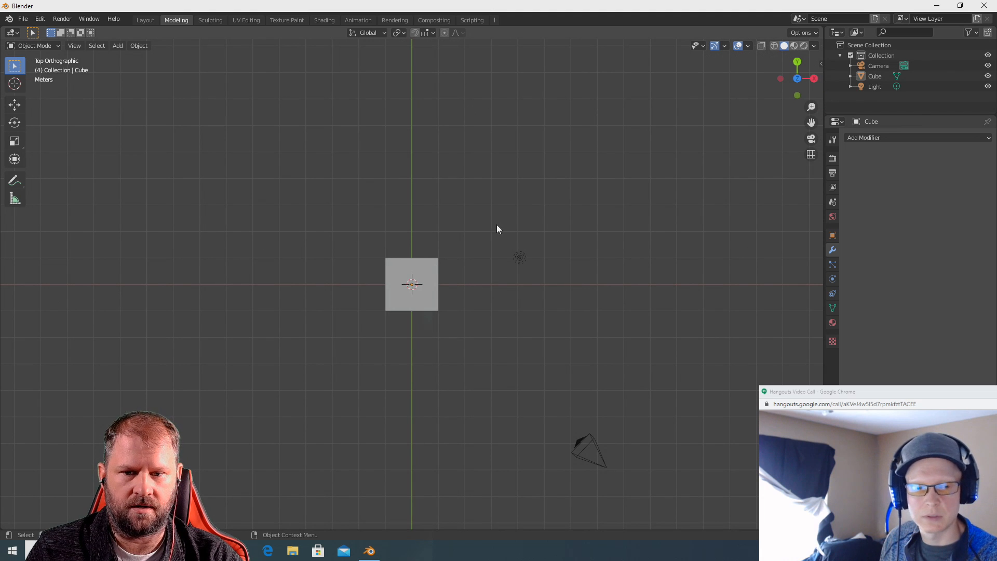
pyautogui.press('KP_1')
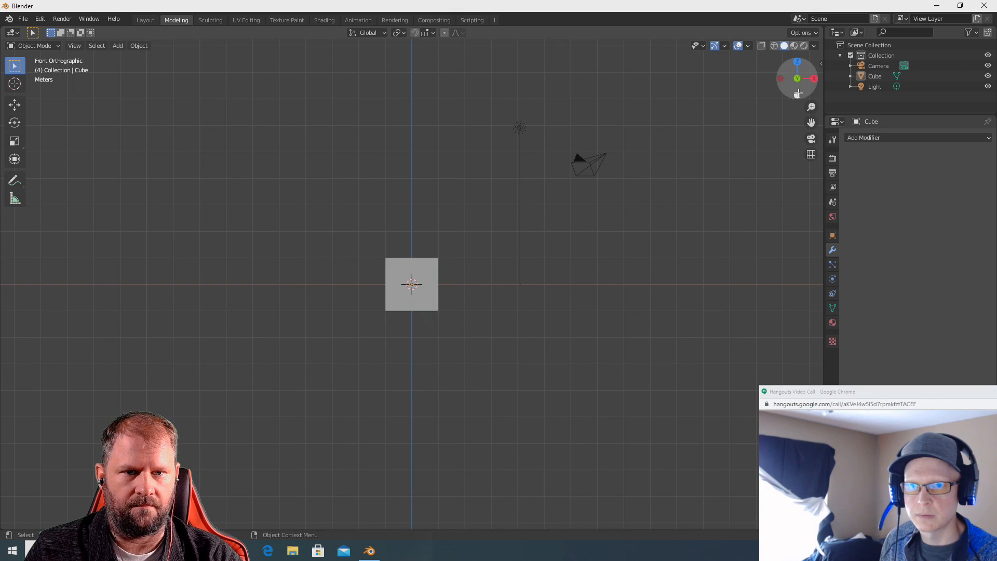
pyautogui.moveTo(798, 93); pyautogui.dragTo(795, 91)
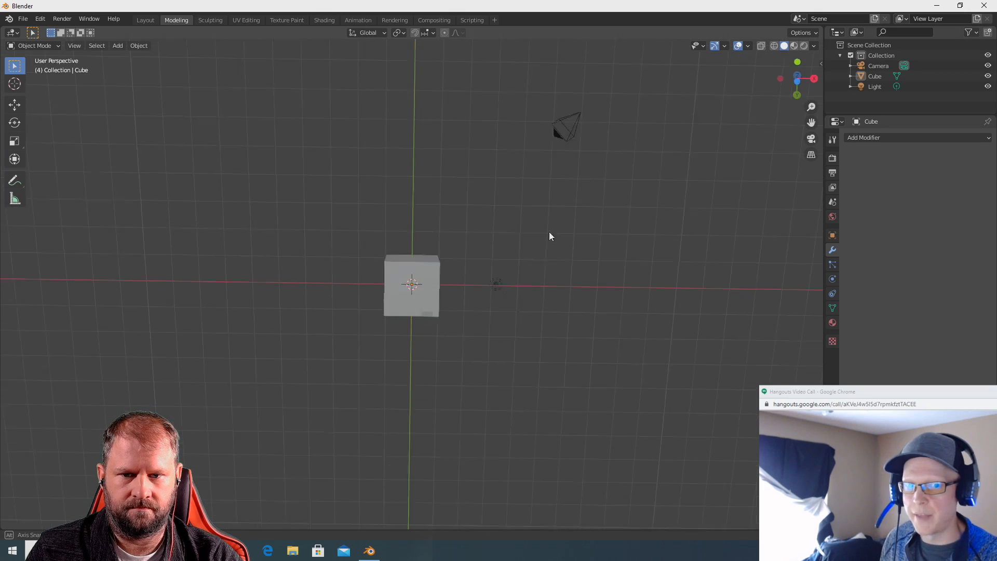
pyautogui.moveTo(549, 237); pyautogui.dragTo(503, 342, button='middle')
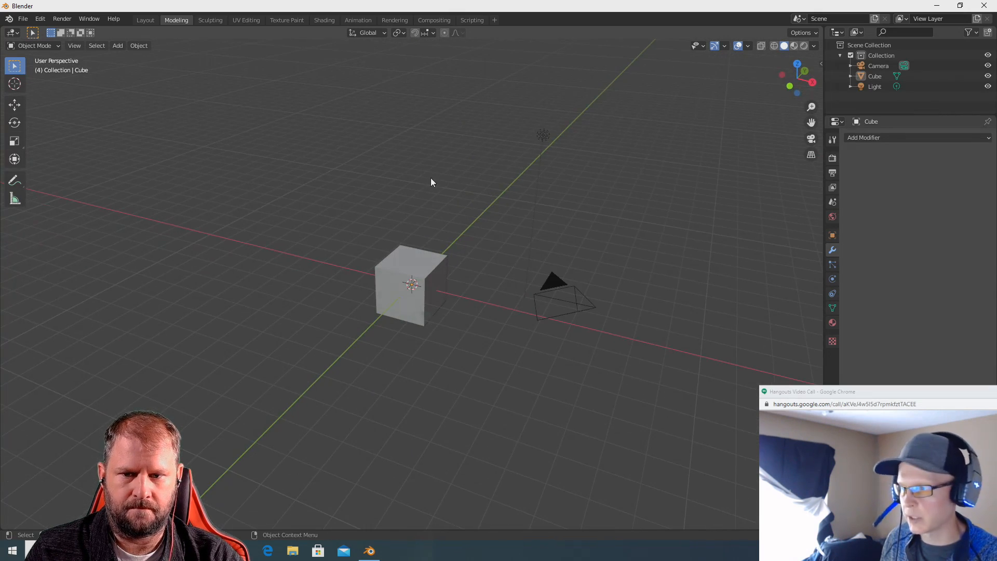
# Examine the cube from several sides in perspective and in the front orthographic view, ending in an elevated perspective view.
pyautogui.moveTo(431, 178); pyautogui.dragTo(508, 217, button='middle')
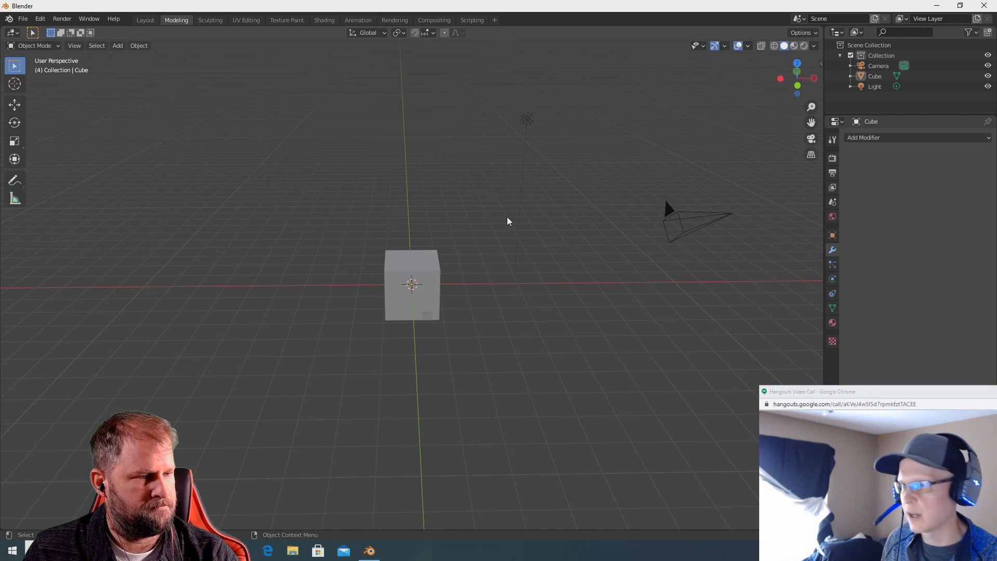
pyautogui.moveTo(524, 226); pyautogui.dragTo(519, 257, button='middle')
pyautogui.scroll(3, 539, 245)
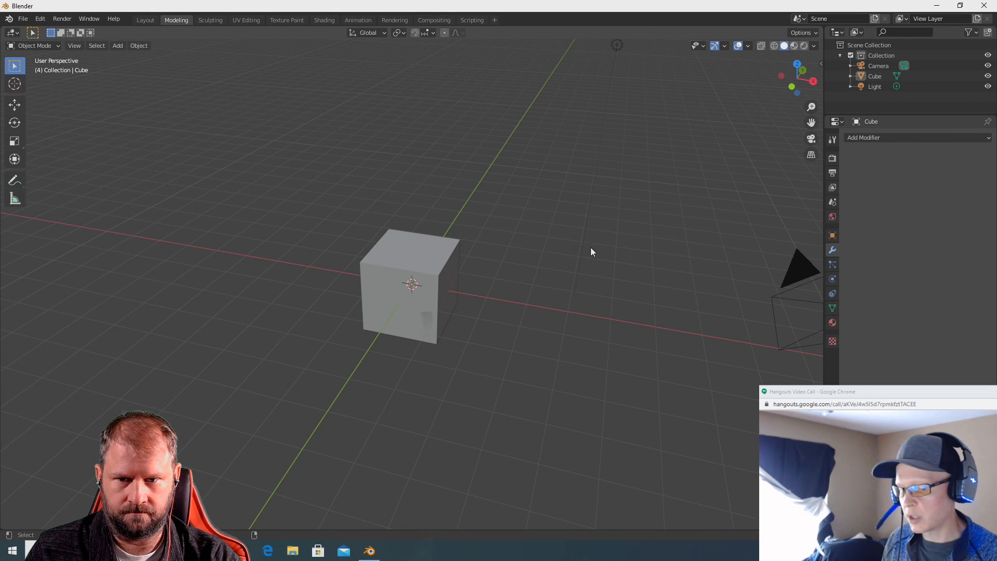
pyautogui.click(792, 85)
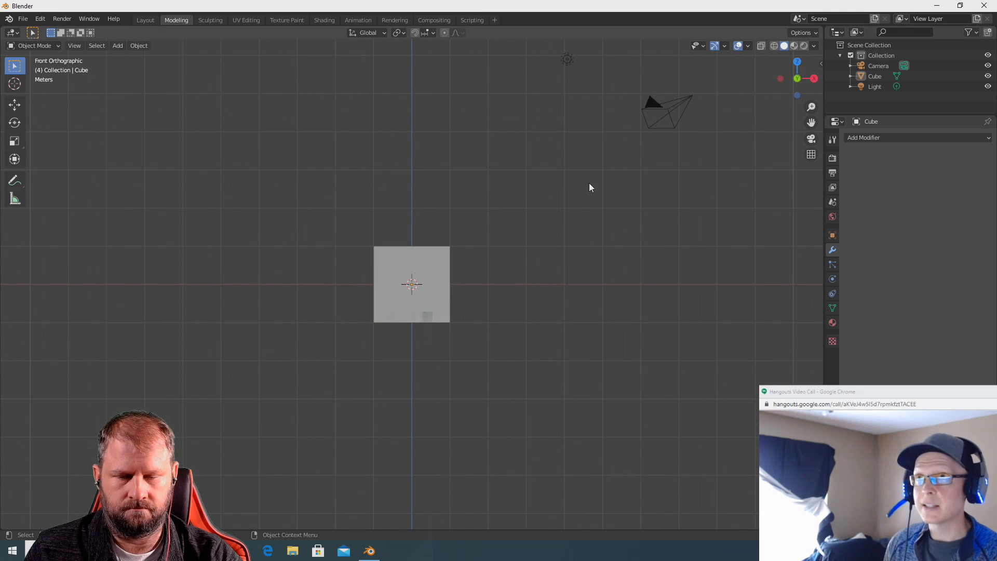
pyautogui.moveTo(624, 245); pyautogui.dragTo(519, 269, button='middle')
pyautogui.moveTo(661, 261); pyautogui.dragTo(589, 258, button='middle')
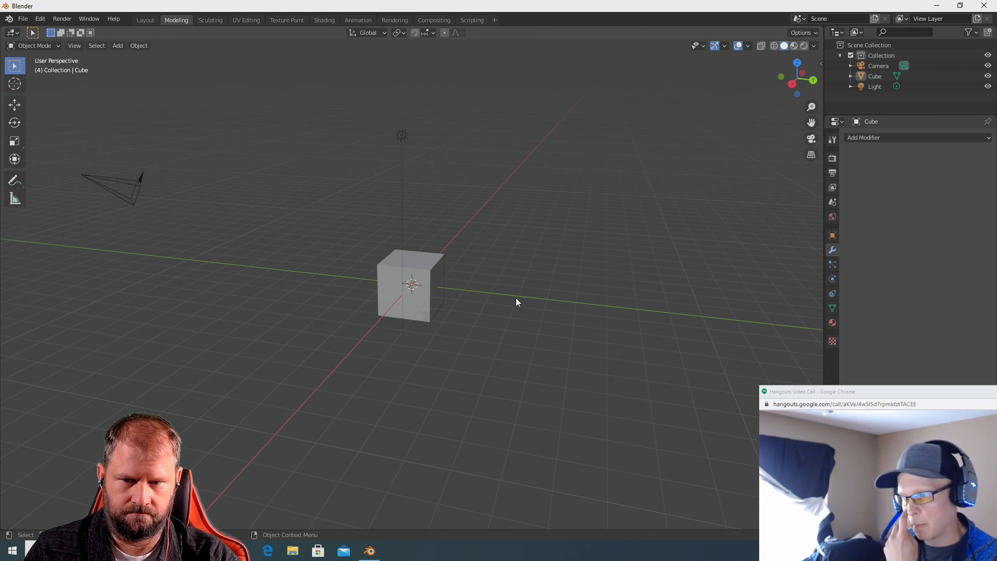
pyautogui.moveTo(547, 302); pyautogui.dragTo(510, 300, button='middle')
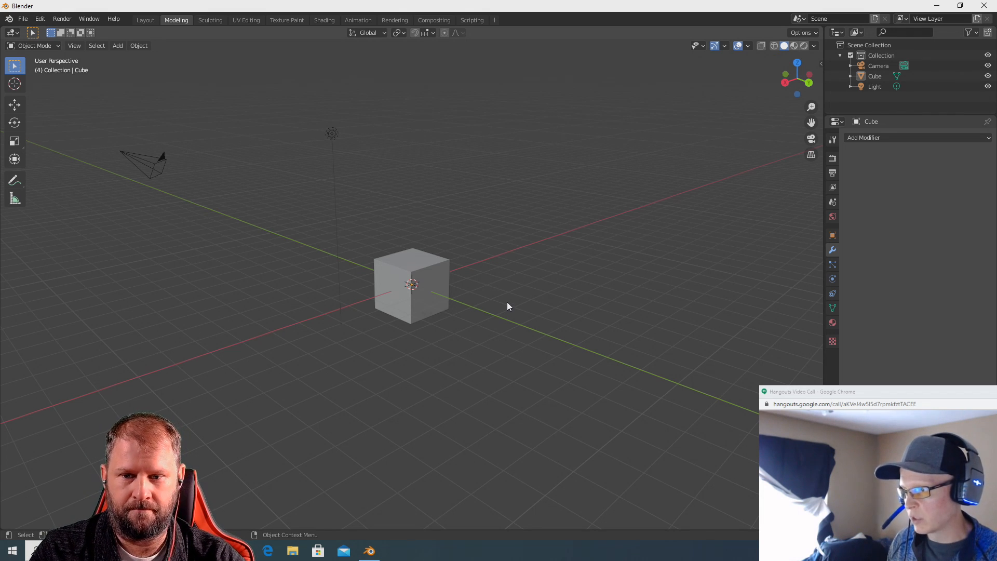
pyautogui.moveTo(469, 289); pyautogui.dragTo(528, 322, button='middle')
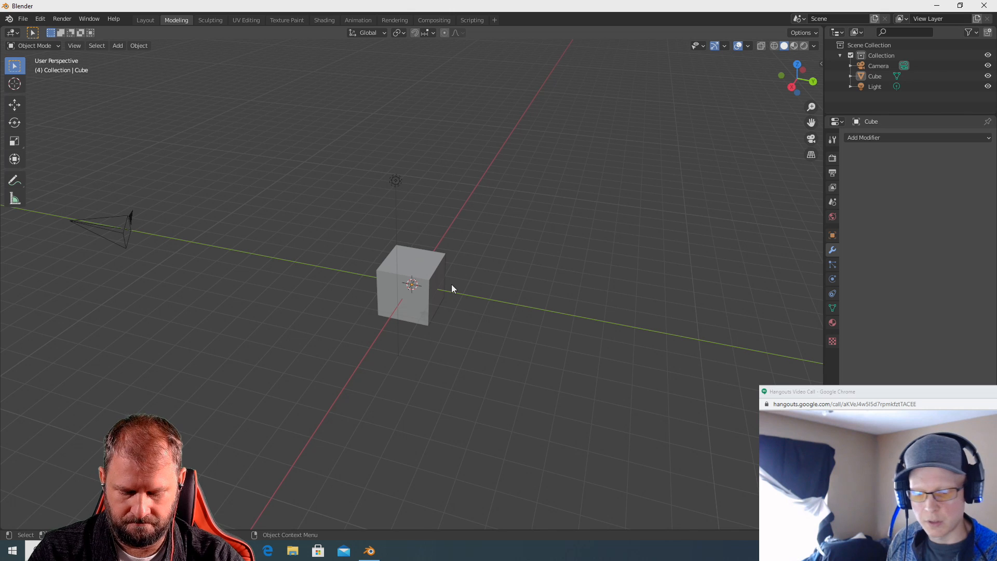
# Move the cube, previewing the X, Y and Z constraints, and place it unconstrained at about -2.3 m X, 1.3 m Y and 2.7 m Z.
pyautogui.click(419, 286)
pyautogui.press('g')
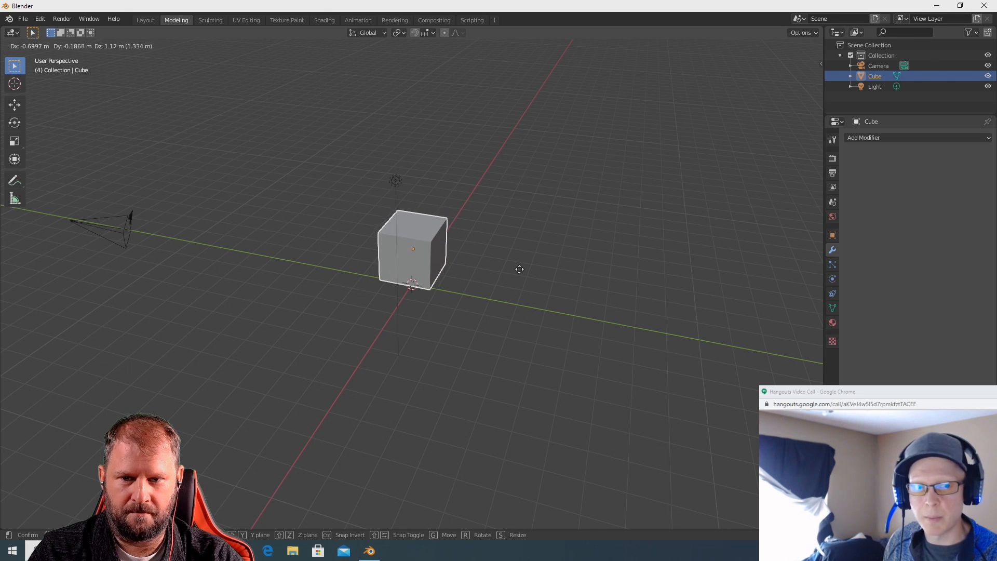
pyautogui.press('z')
pyautogui.press('x')
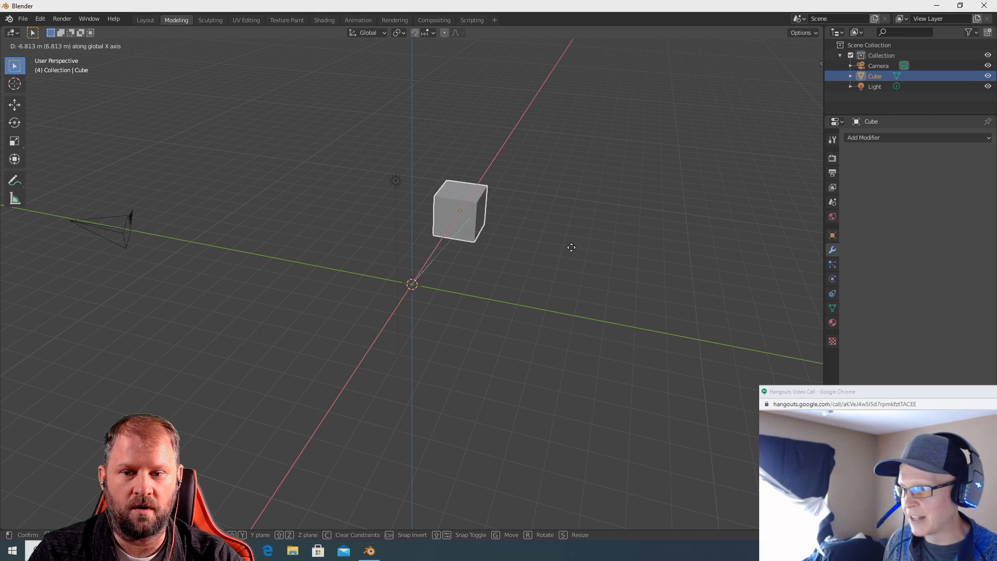
pyautogui.press('y')
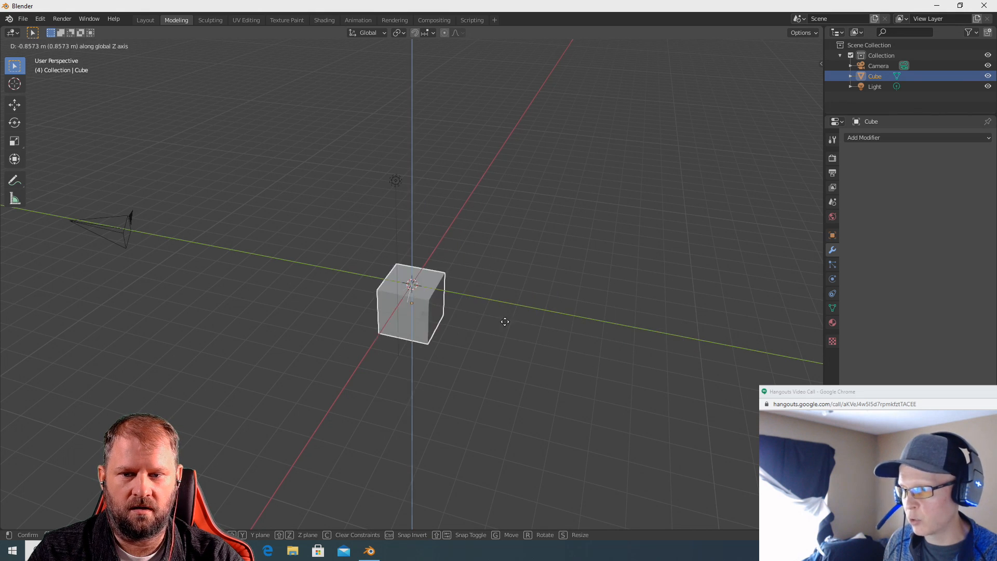
pyautogui.press('z')
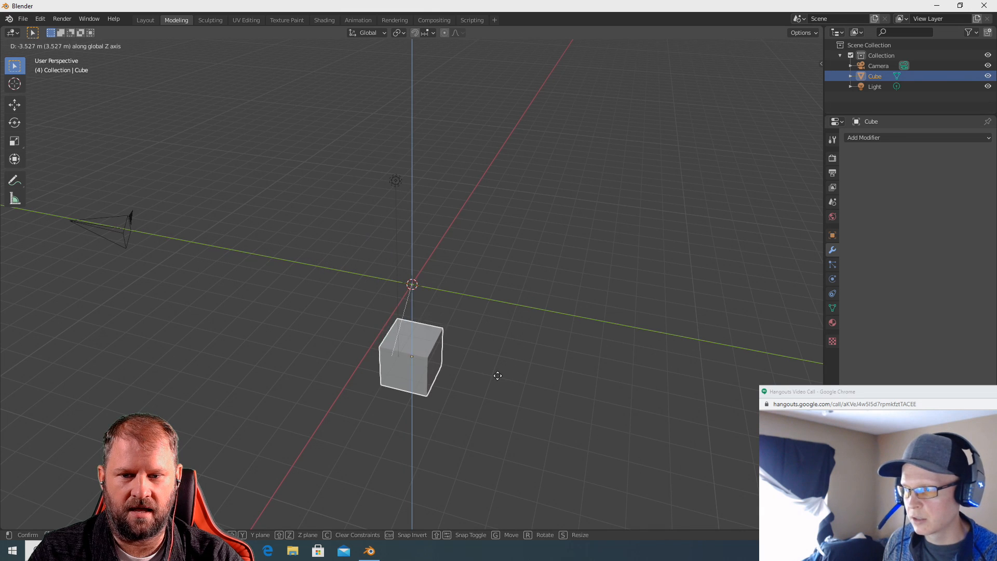
pyautogui.press('y')
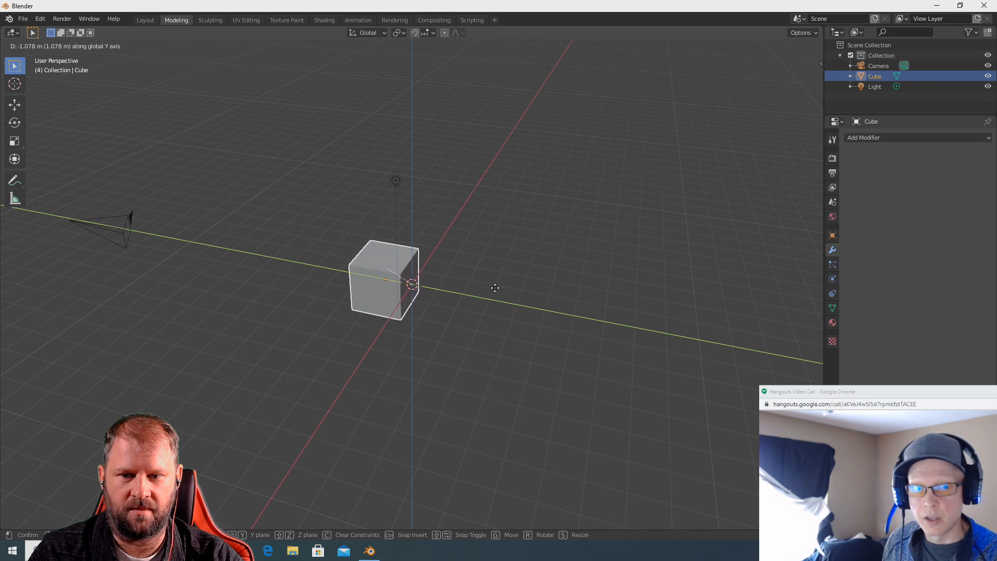
pyautogui.press('z')
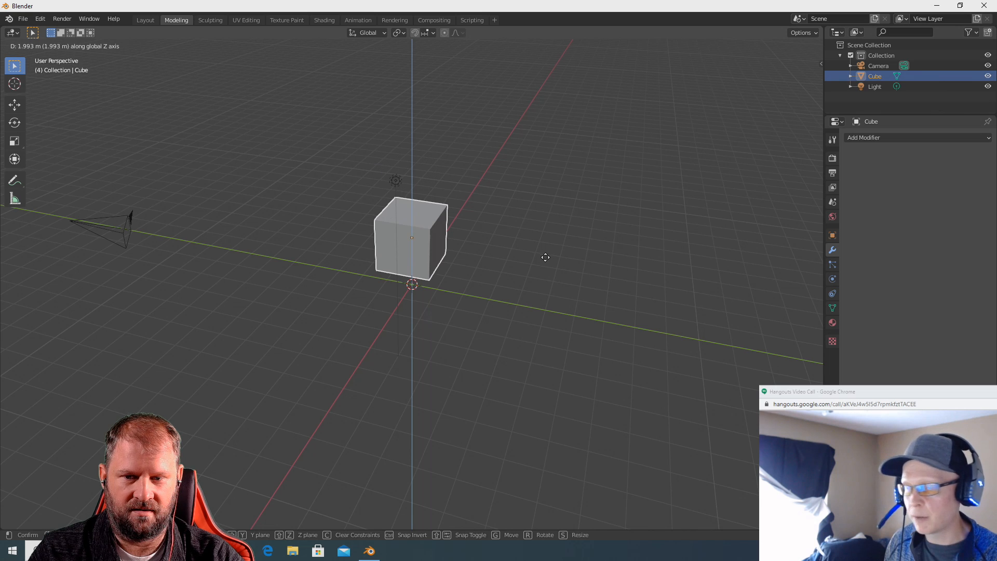
pyautogui.press('c')
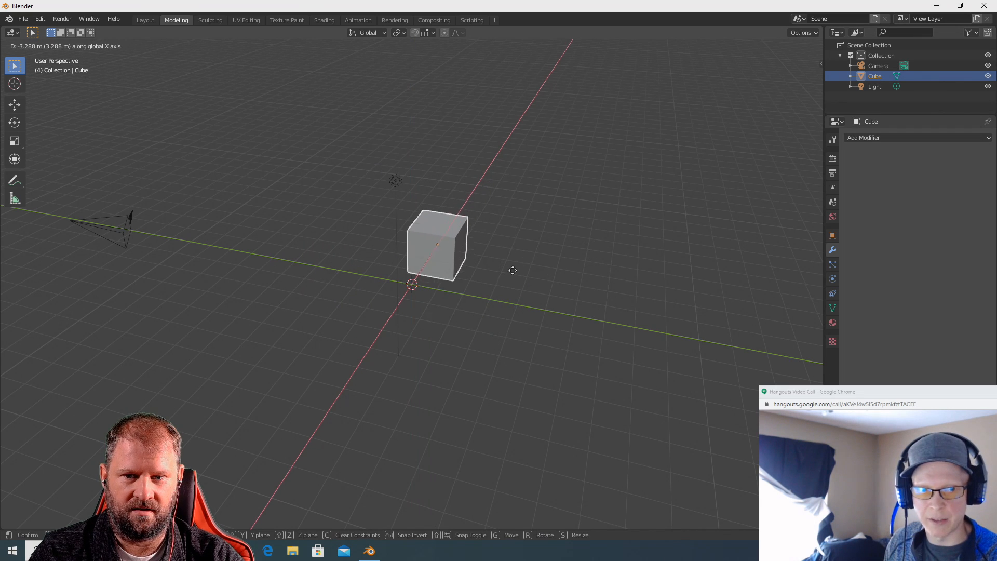
pyautogui.press('y')
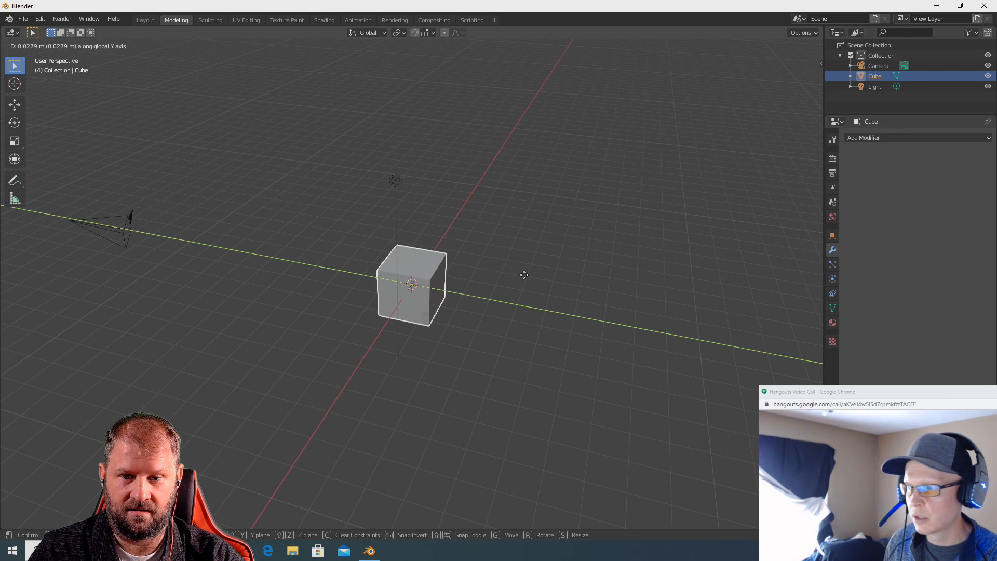
pyautogui.press('c')
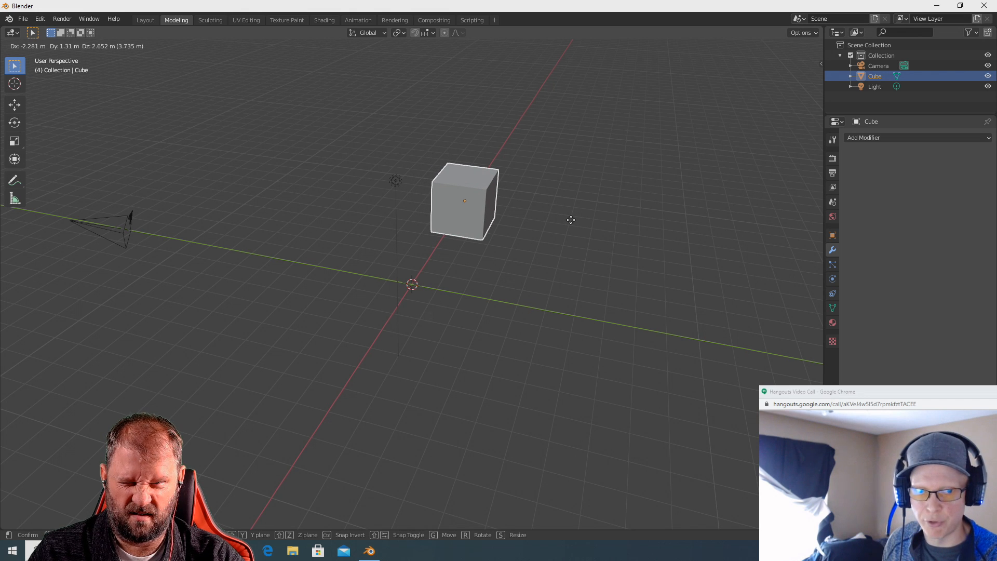
pyautogui.click(571, 220)
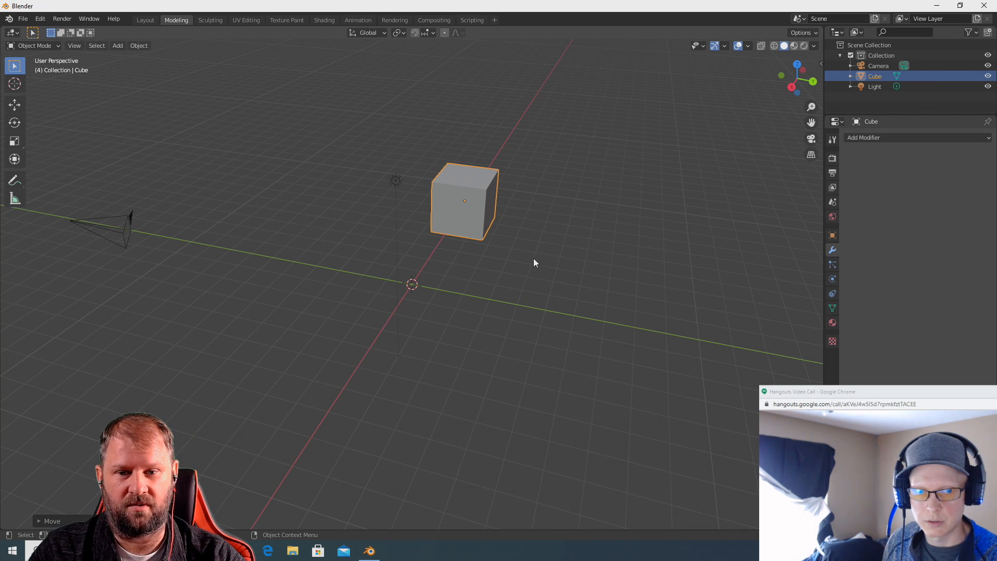
# Move the cube about 6 m along the global X axis, towards the viewer.
pyautogui.press('g')
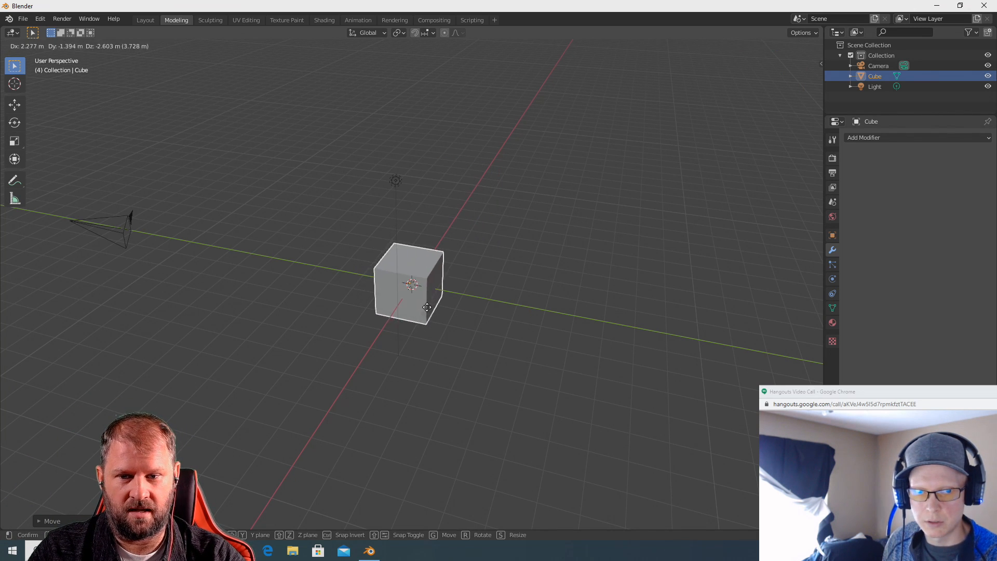
pyautogui.press('z')
pyautogui.press('x')
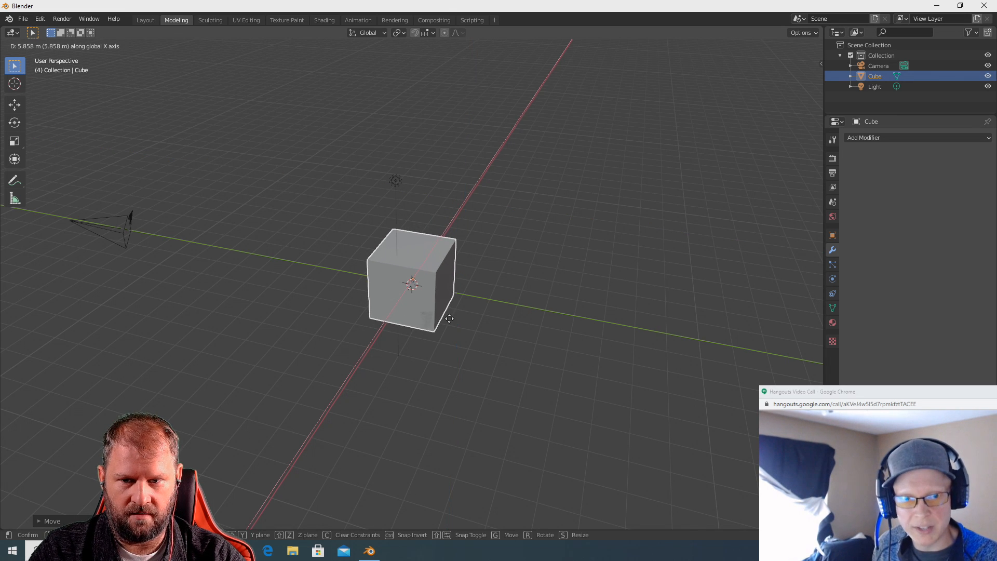
pyautogui.click(443, 321)
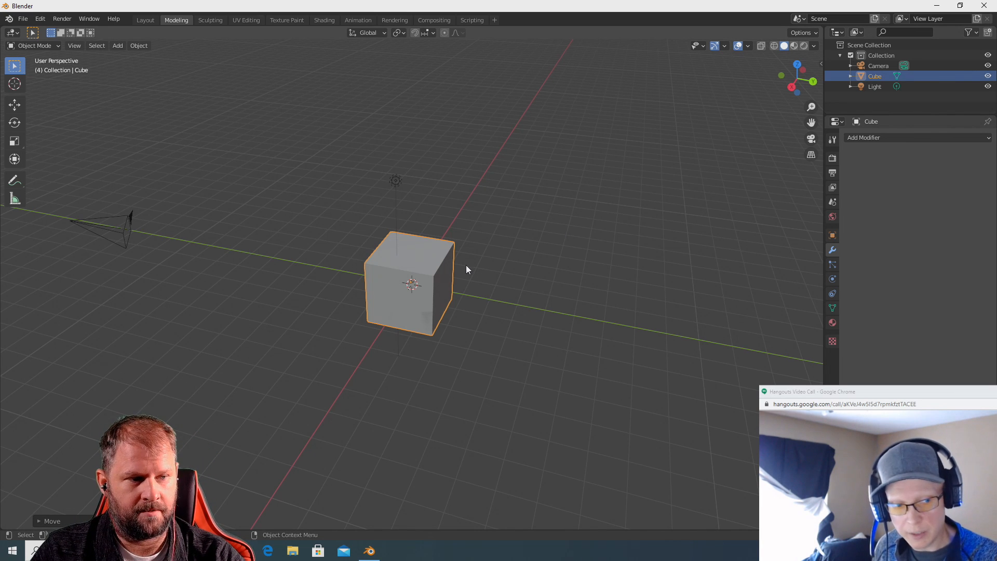
# Start another move of the cube and preview it along the global Y and X axes and the local Y, X and Z axes.
pyautogui.press('g')
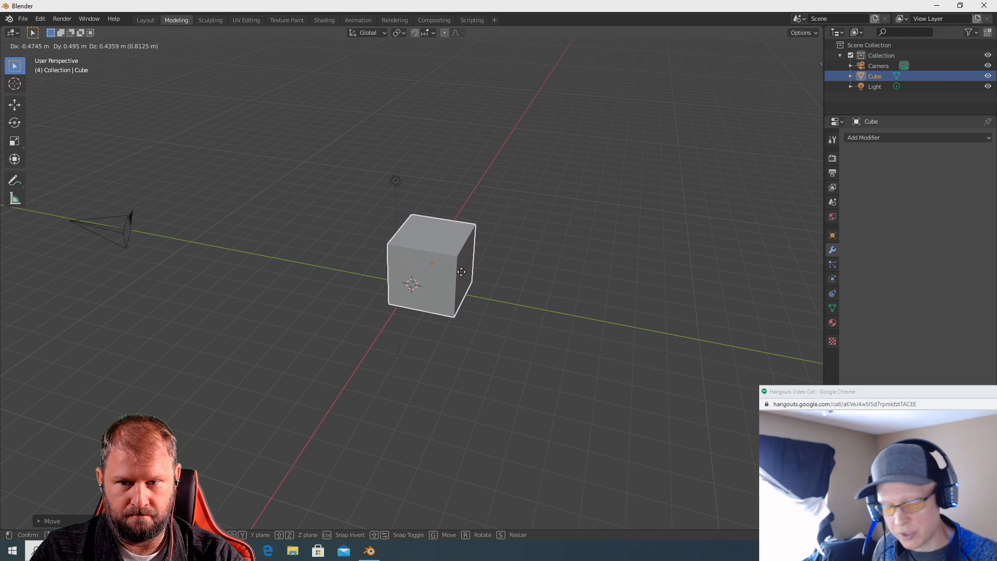
pyautogui.press('y')
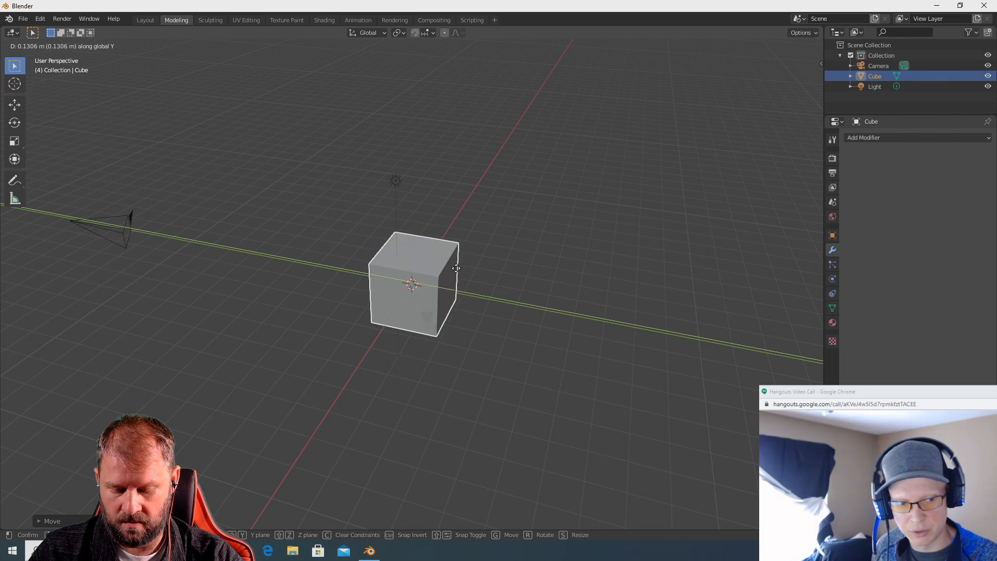
pyautogui.press('x')
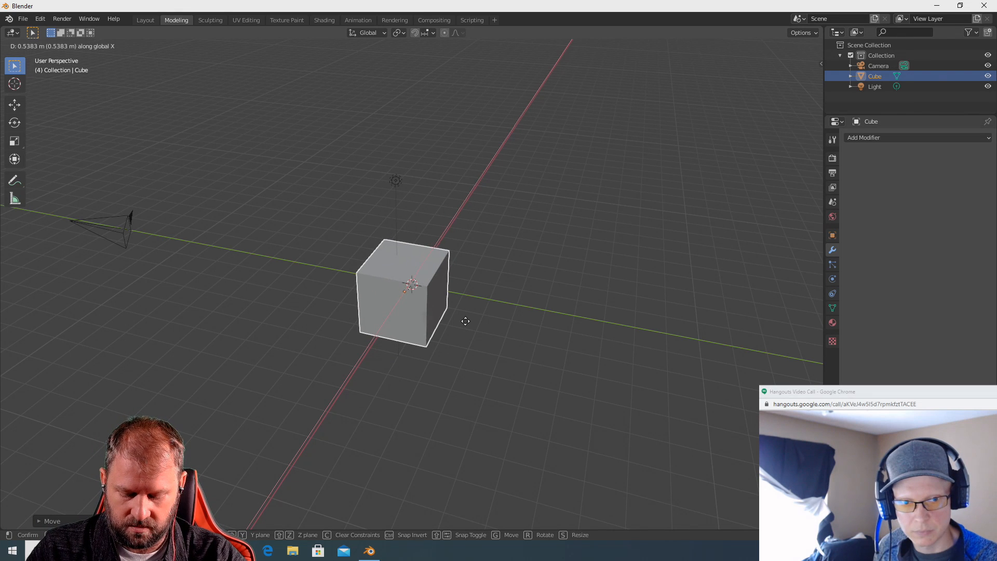
pyautogui.press('y')
pyautogui.press('y')
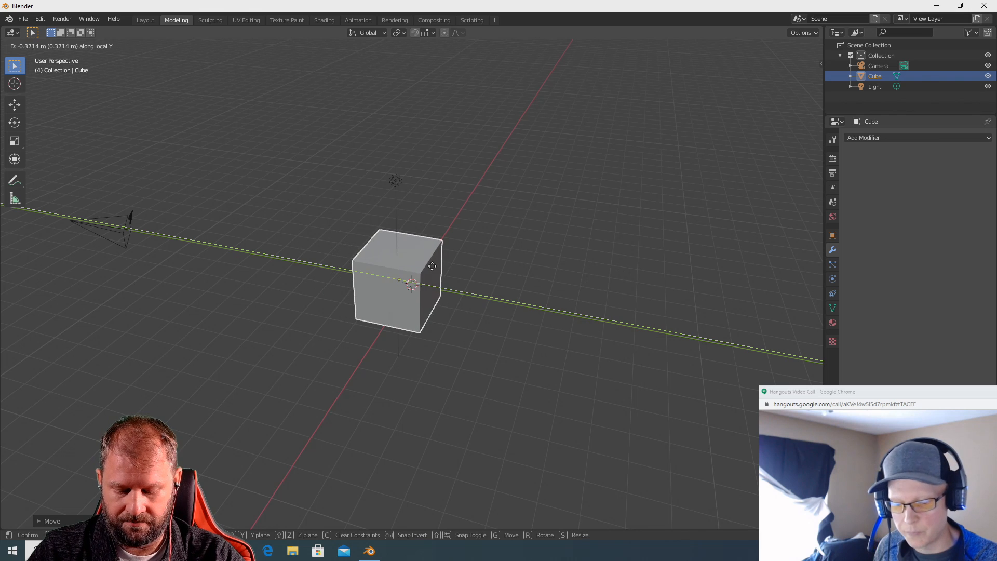
pyautogui.press('x')
pyautogui.press('x')
pyautogui.press('z')
pyautogui.press('z')
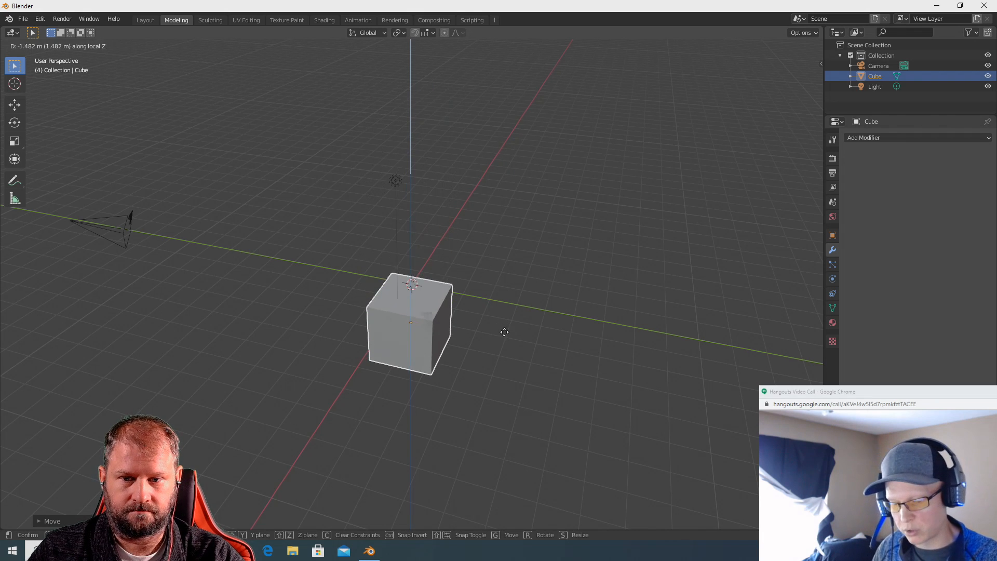
# Alternate the cube's move between its local X and Y axes and place it far back along the negative local X axis.
pyautogui.press('x')
pyautogui.press('x')
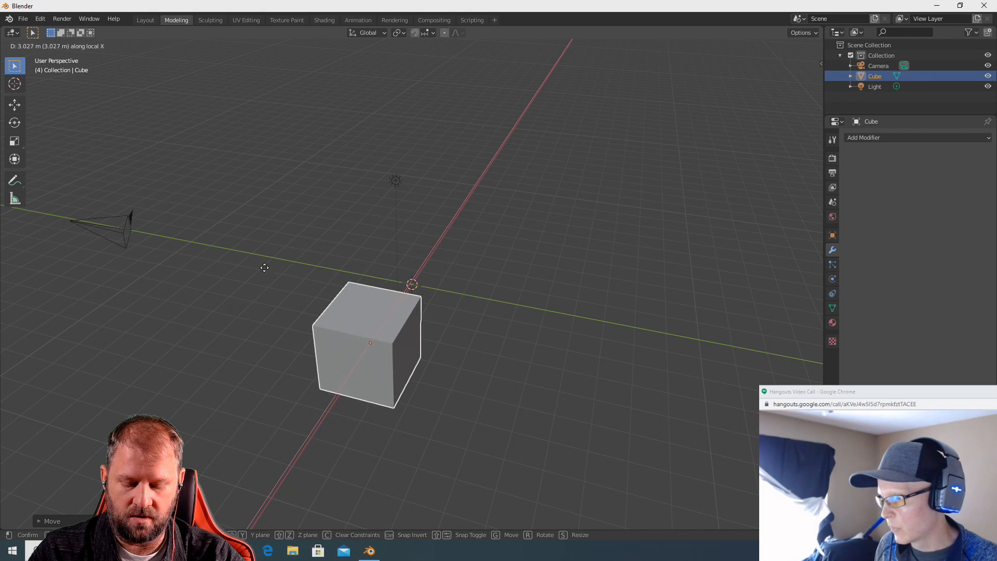
pyautogui.press('y')
pyautogui.press('y')
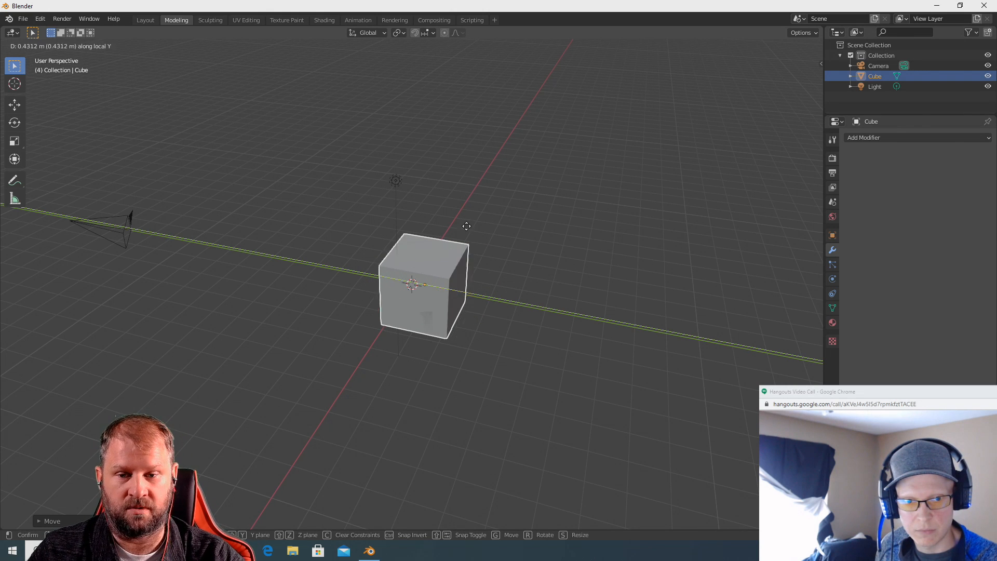
pyautogui.press('x')
pyautogui.press('x')
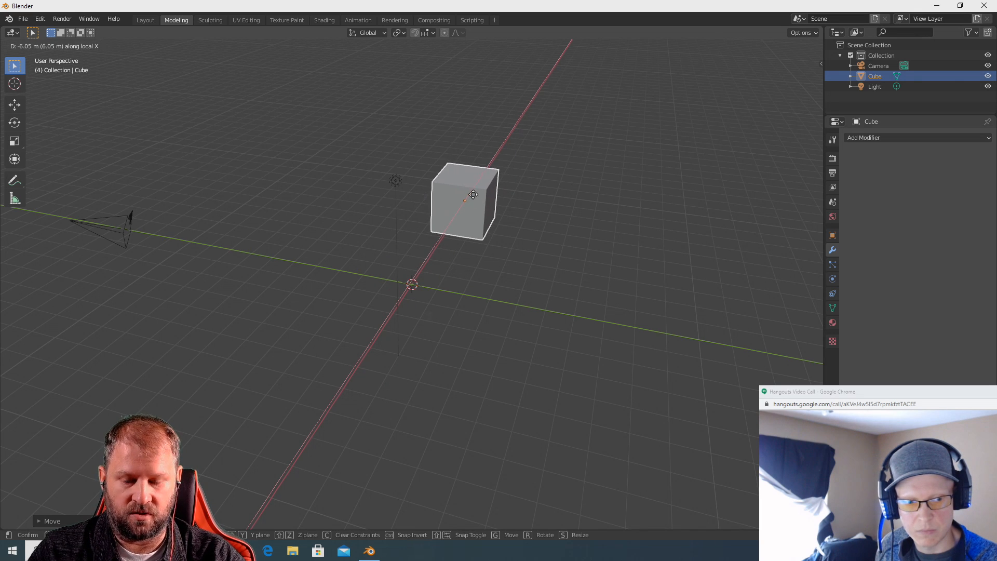
pyautogui.press('y')
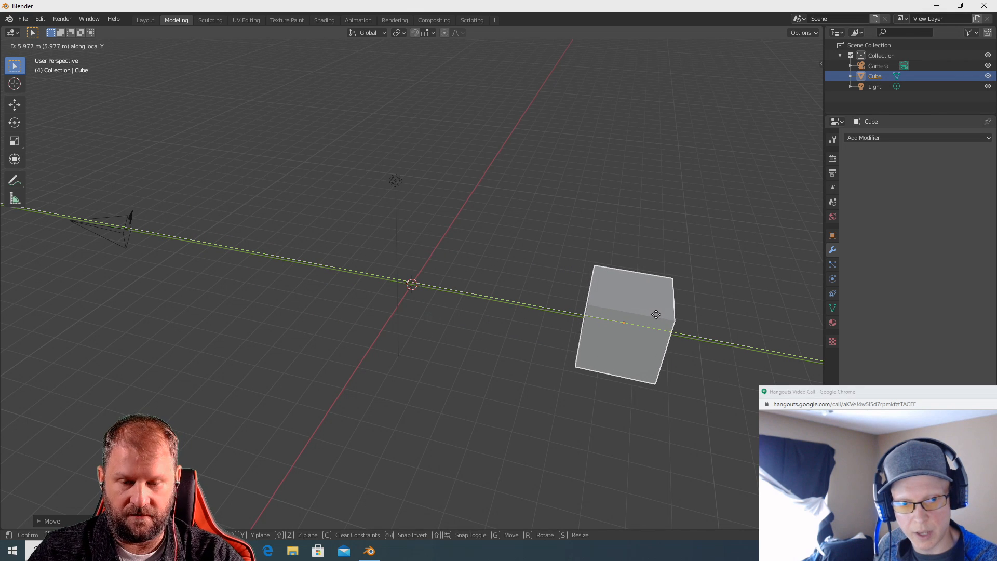
pyautogui.press('x')
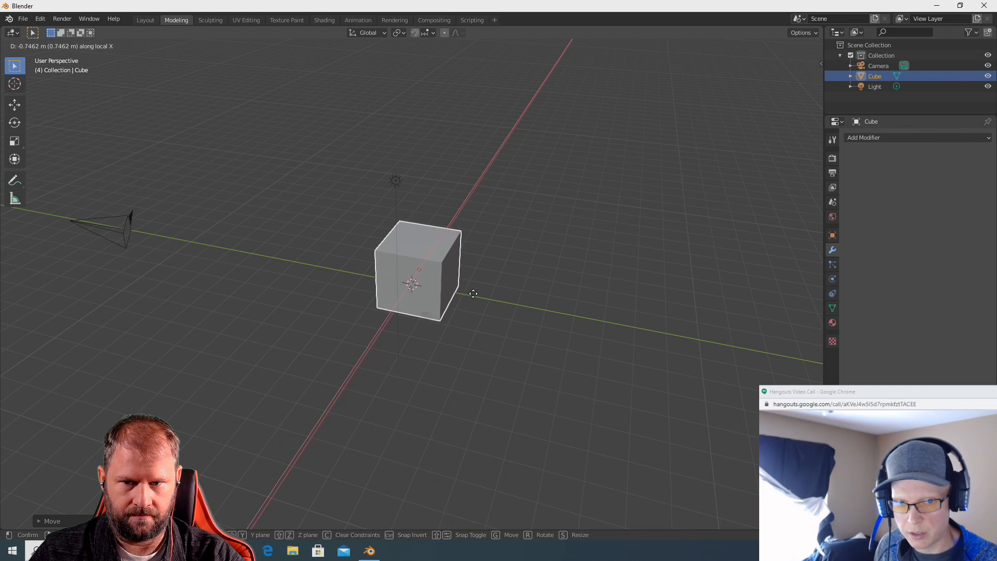
pyautogui.click(536, 168)
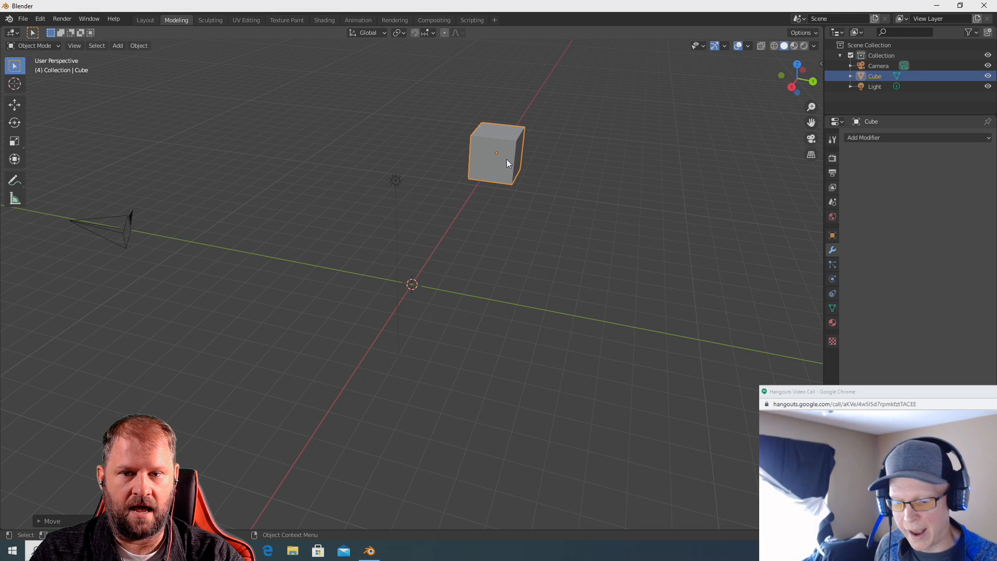
# Move the cube, alternating between the global Y and X constraints, and place it along global Y close to its starting spot.
pyautogui.press('g')
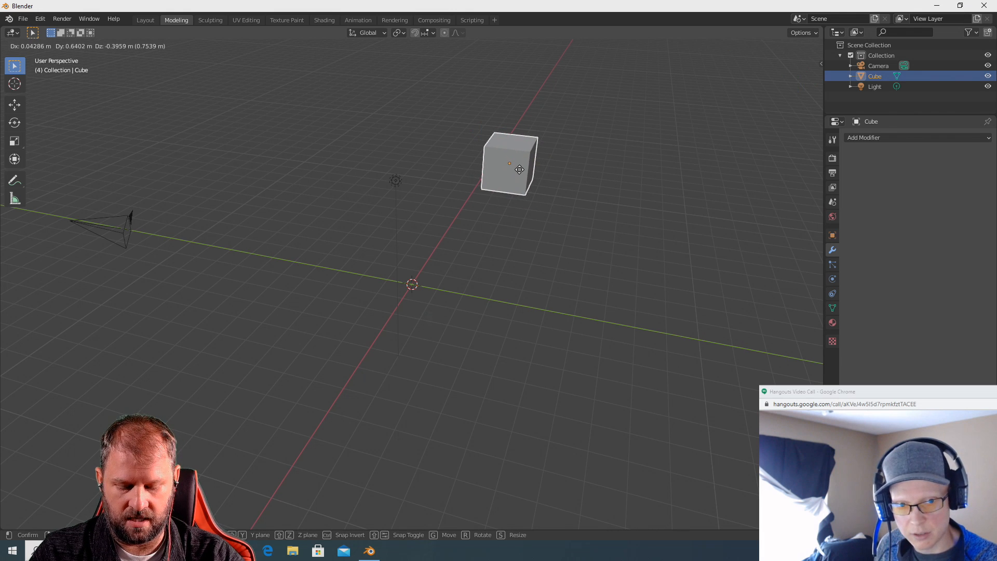
pyautogui.press('y')
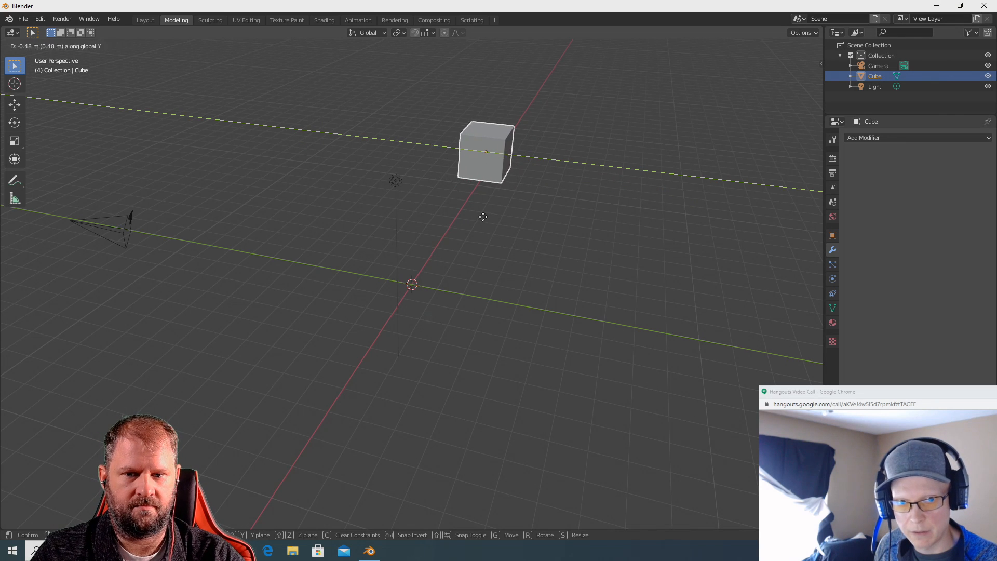
pyautogui.press('x')
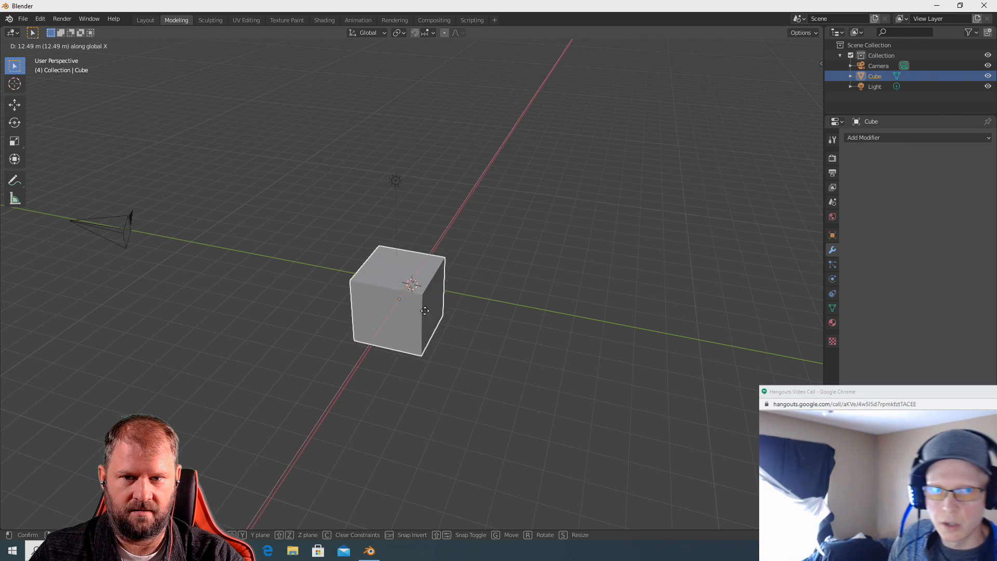
pyautogui.press('y')
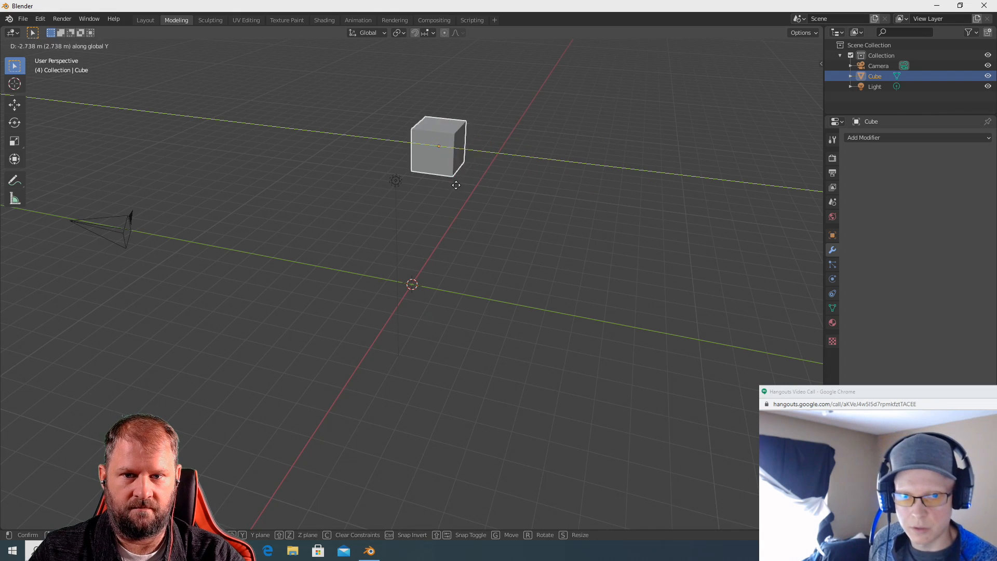
pyautogui.click(500, 187)
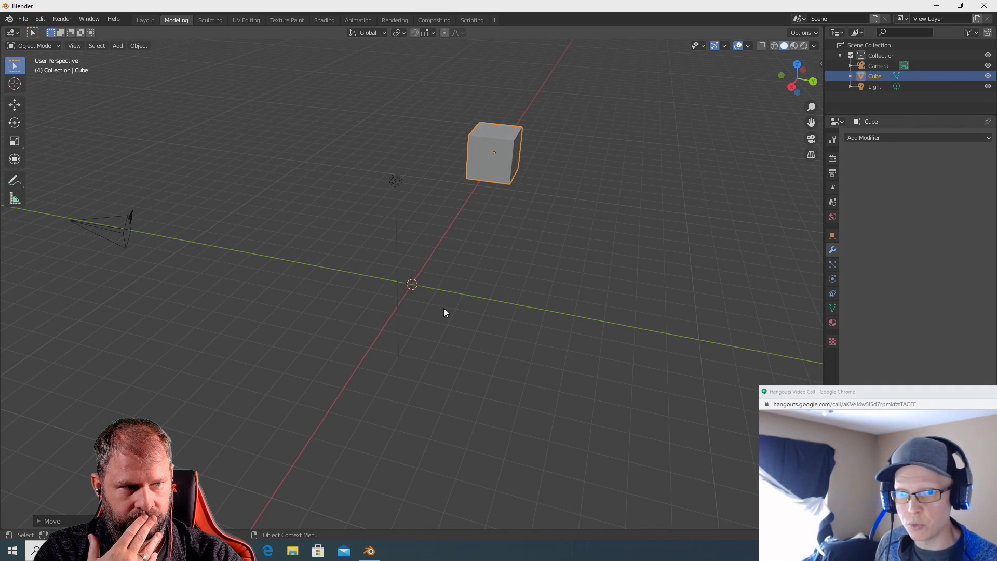
# Deselect the cube and move the 3D cursor from the world origin to a spot just beside the cube.
pyautogui.click(482, 366)
pyautogui.moveTo(529, 363); pyautogui.dragTo(552, 202, button='middle')
pyautogui.click(517, 174)
pyautogui.moveTo(487, 222); pyautogui.dragTo(387, 254, button='middle')
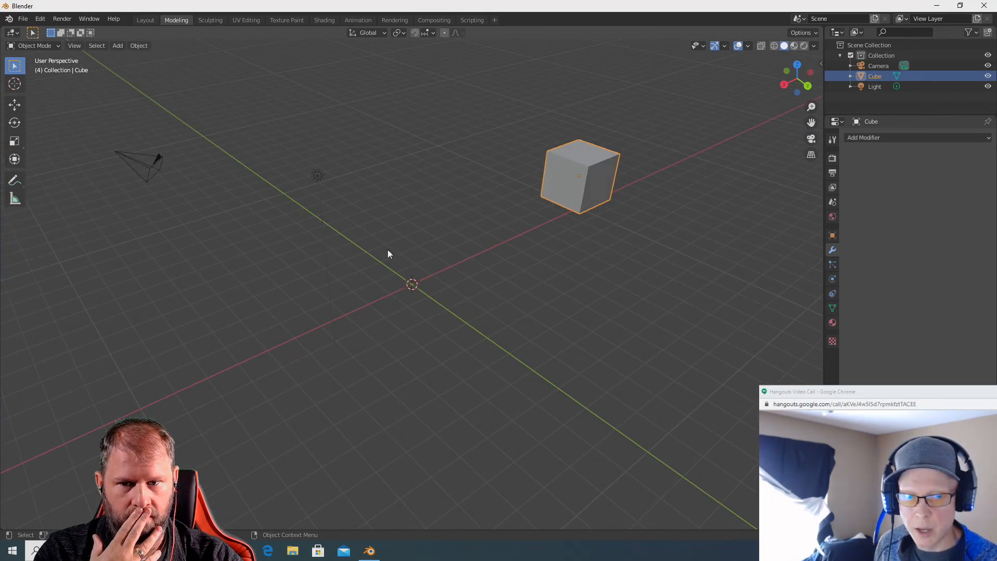
pyautogui.moveTo(408, 282); pyautogui.dragTo(413, 284)
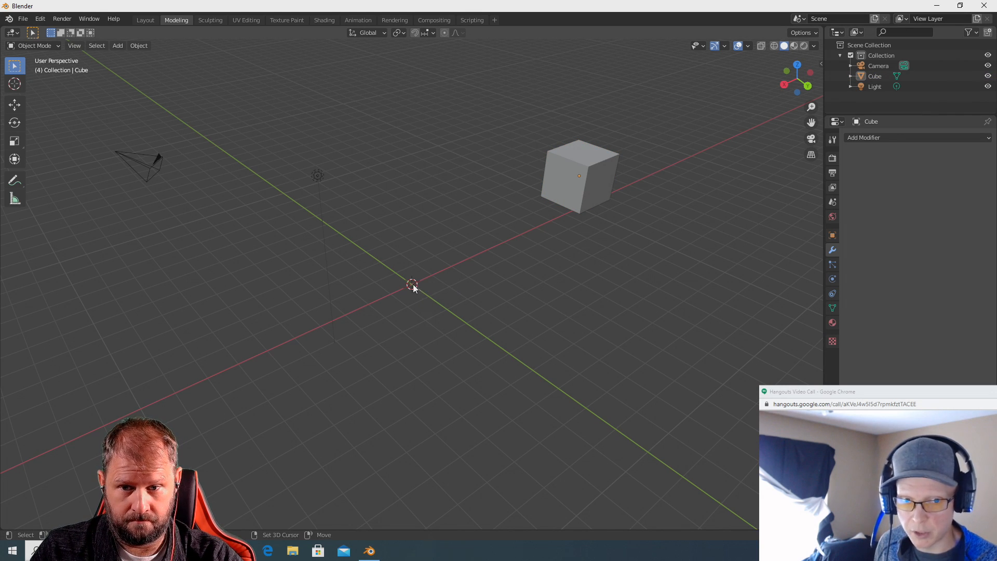
pyautogui.keyDown('shift'); pyautogui.moveTo(414, 285); pyautogui.dragTo(606, 232, button='right'); pyautogui.keyUp('shift')
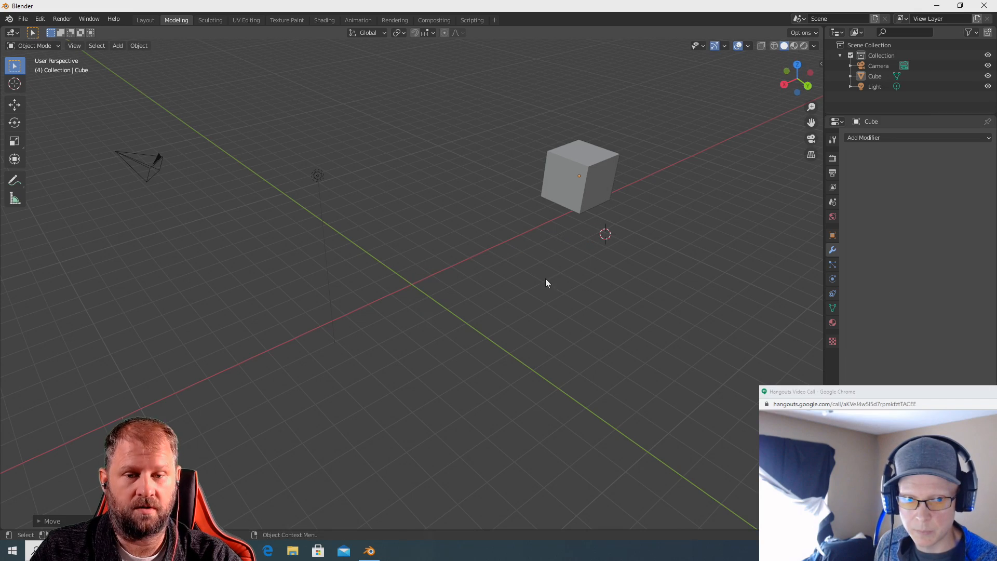
pyautogui.moveTo(585, 290); pyautogui.dragTo(602, 267, button='middle')
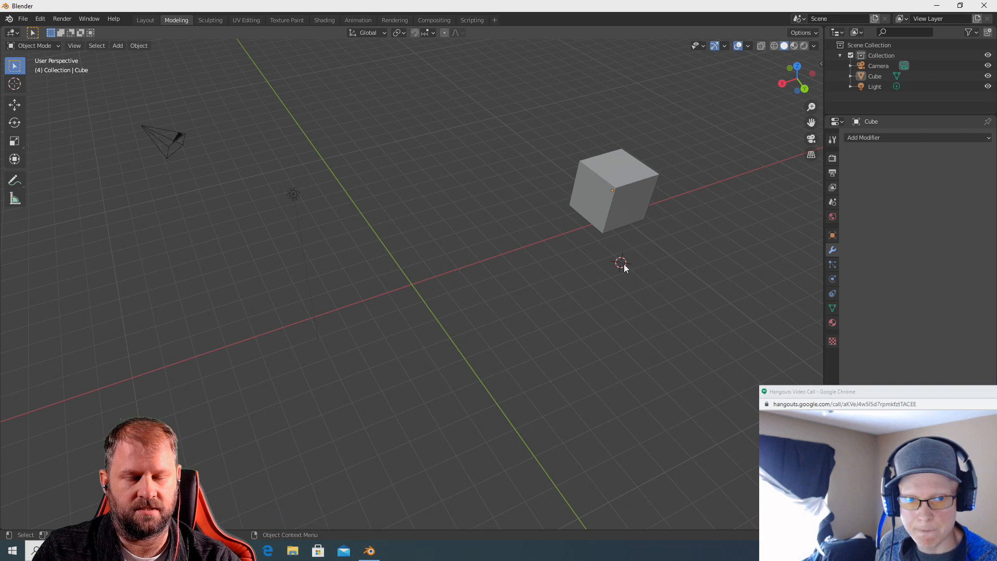
# Select the cube and move it freely without an axis constraint, placing it slightly lower, just above the 3D cursor.
pyautogui.click(593, 213)
pyautogui.press('g')
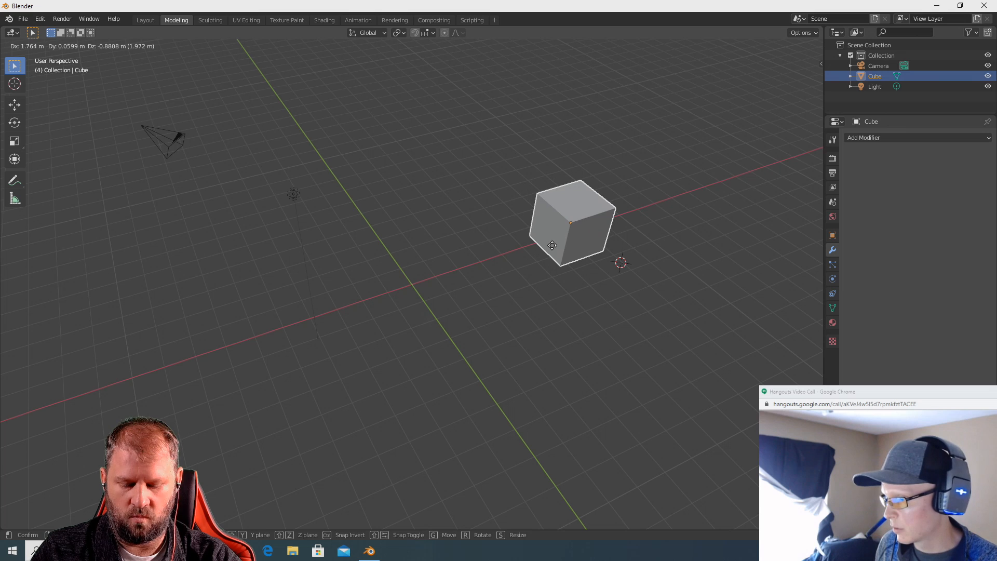
pyautogui.click(594, 226)
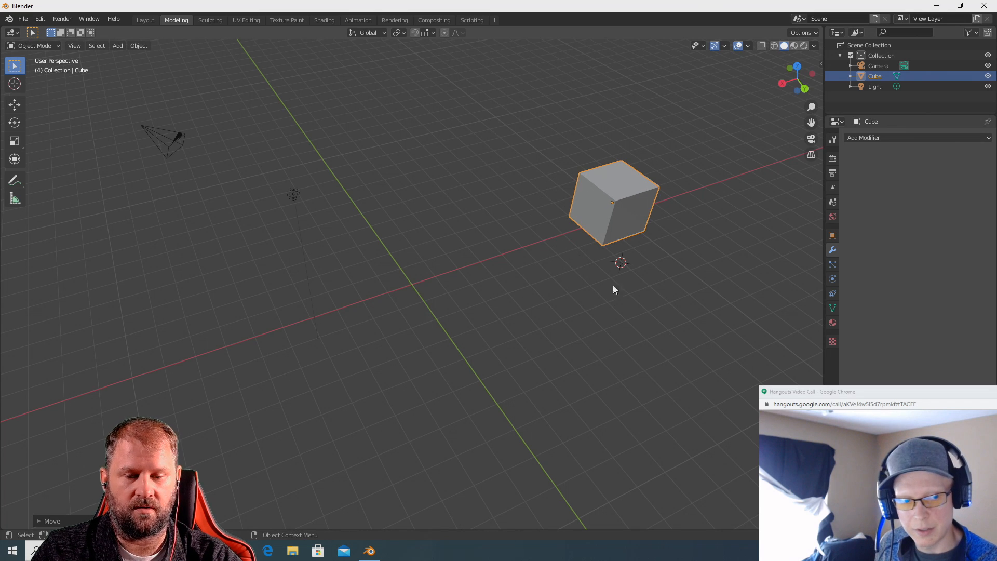
# Deselect the cube and select the camera.
pyautogui.rightClick(474, 293)
pyautogui.click(473, 255)
pyautogui.moveTo(505, 286); pyautogui.dragTo(630, 271, button='middle')
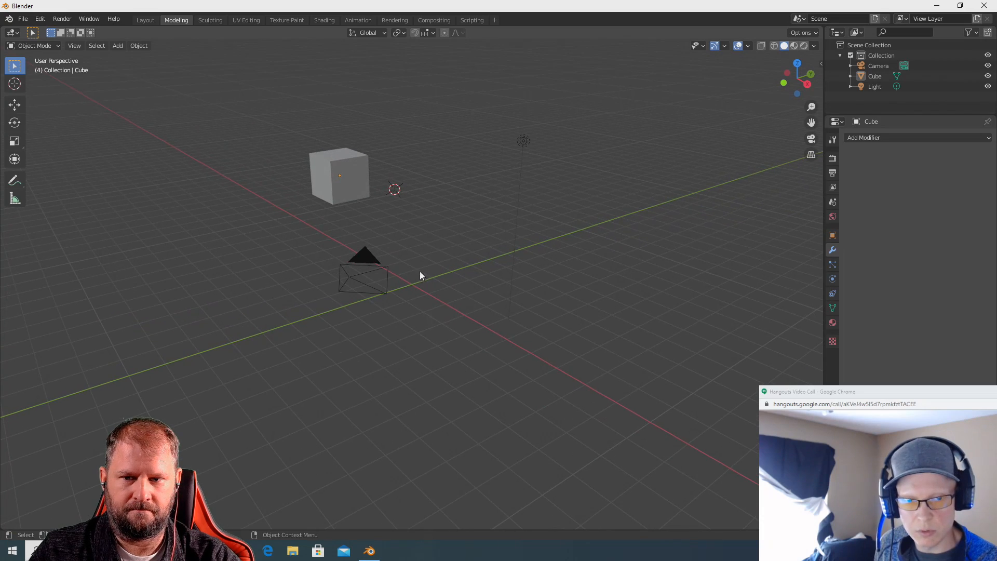
pyautogui.click(368, 259)
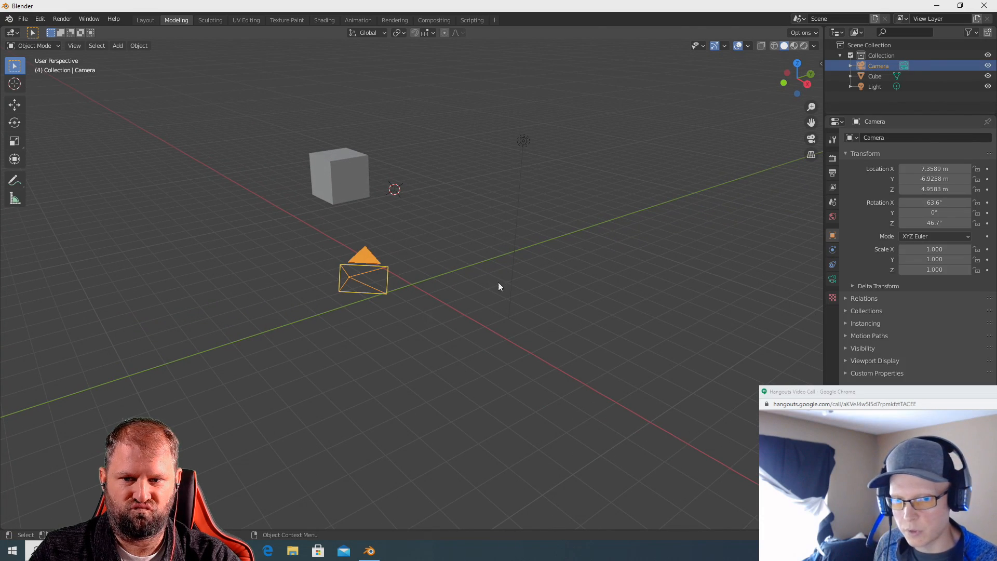
# Select the cube and move it back to the world origin, where the red and green axes cross.
pyautogui.moveTo(498, 286); pyautogui.dragTo(525, 251, button='middle')
pyautogui.click(514, 182)
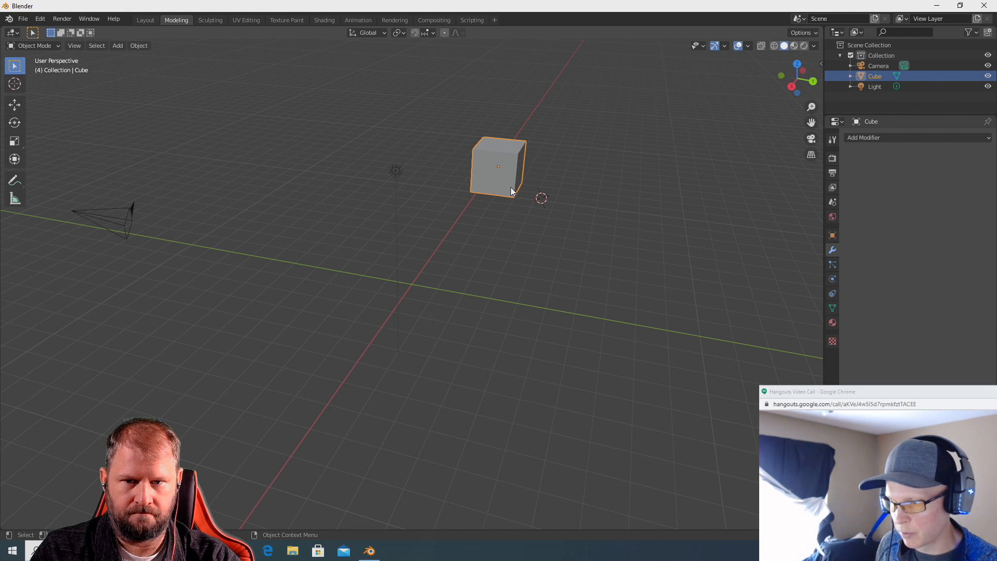
pyautogui.moveTo(511, 191); pyautogui.dragTo(424, 306)
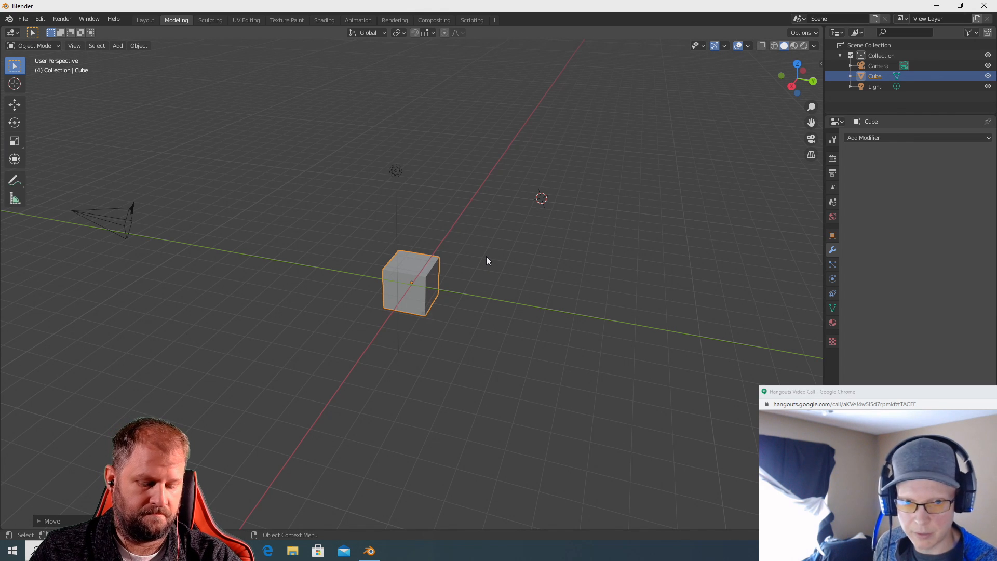
# Move the cube again, previewing the global Y and X constraints, and place it about -0.11 m along the global Z axis.
pyautogui.scroll(-2, 475, 273)
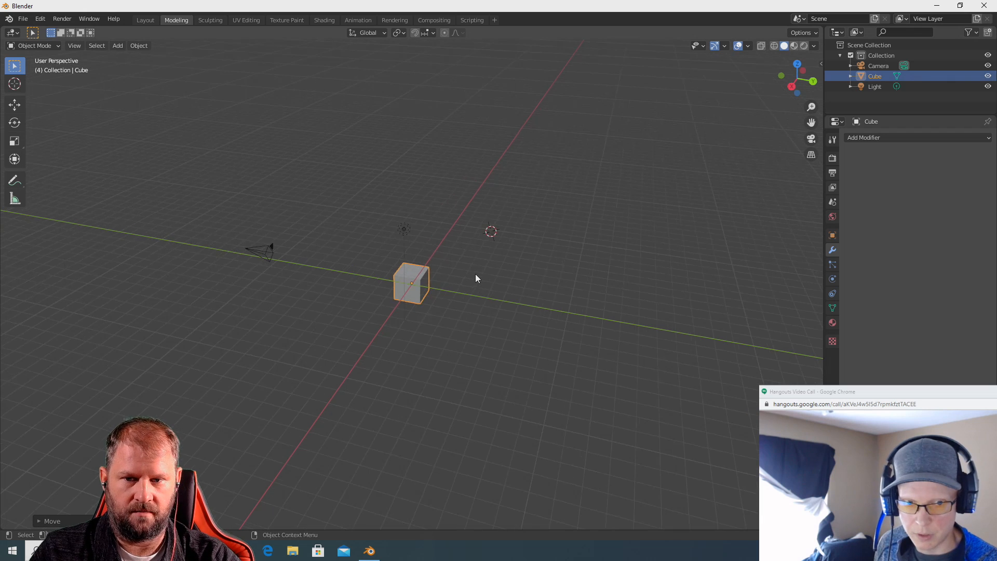
pyautogui.scroll(2, 475, 274)
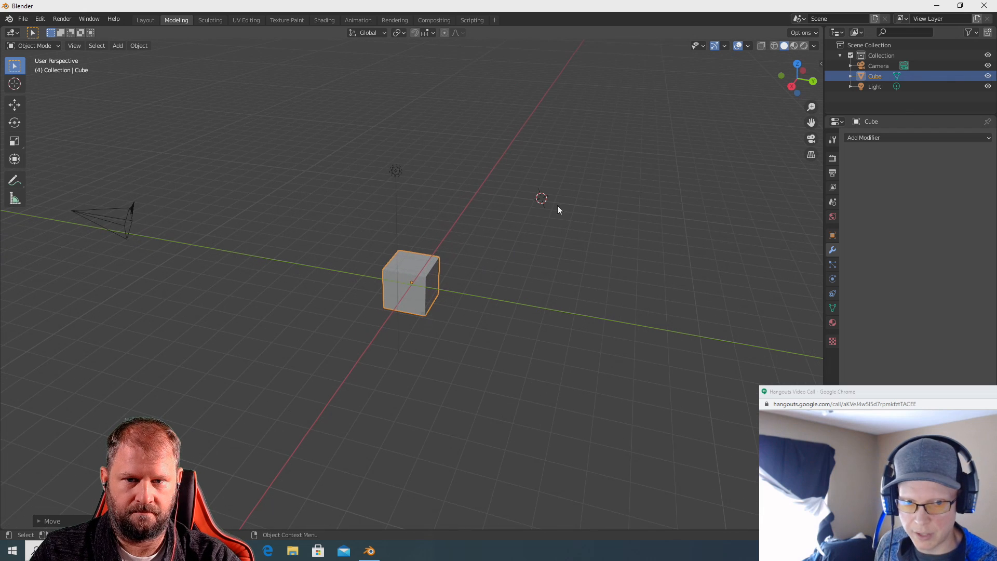
pyautogui.click(434, 272)
pyautogui.click(469, 267)
pyautogui.click(432, 272)
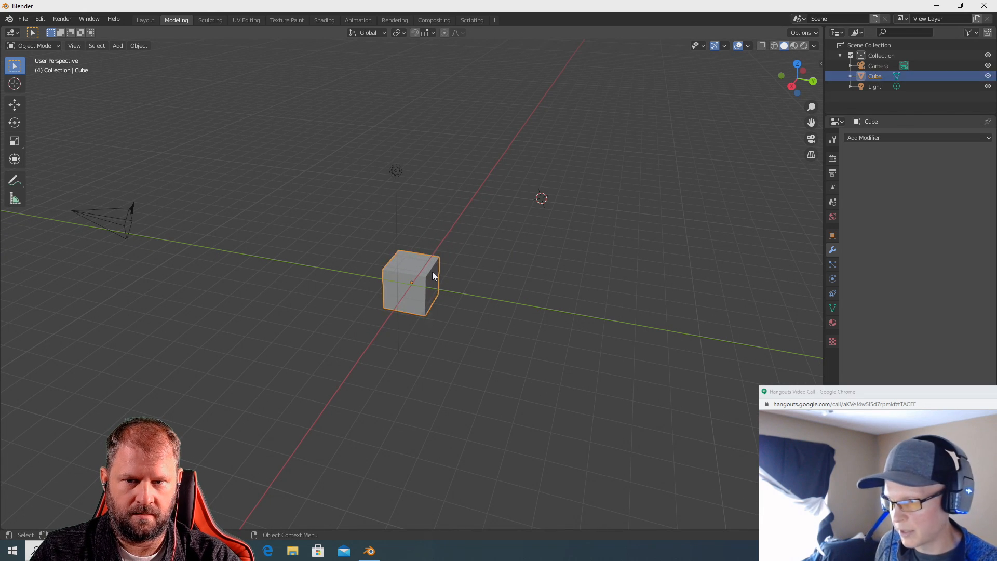
pyautogui.press('g')
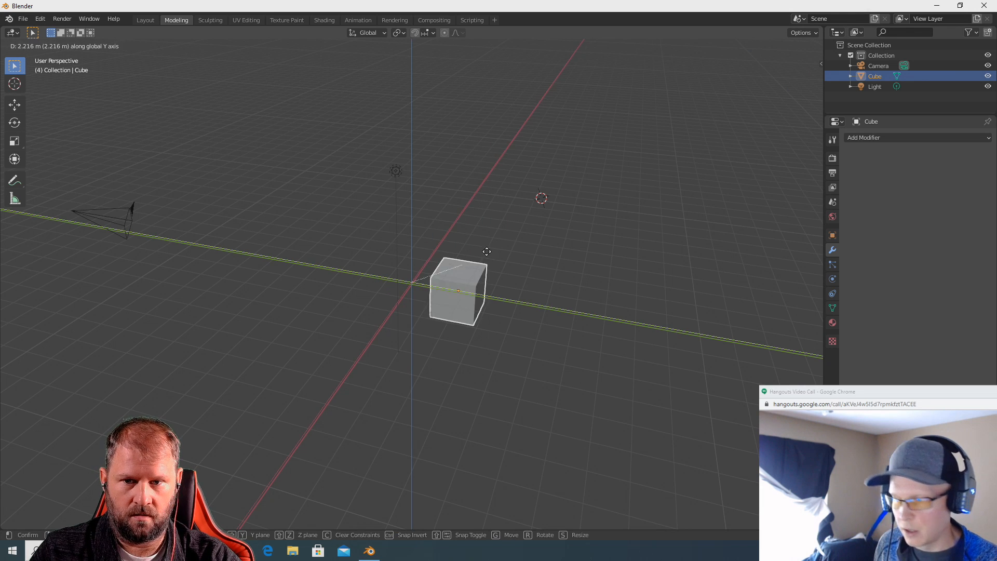
pyautogui.press('x')
pyautogui.press('y')
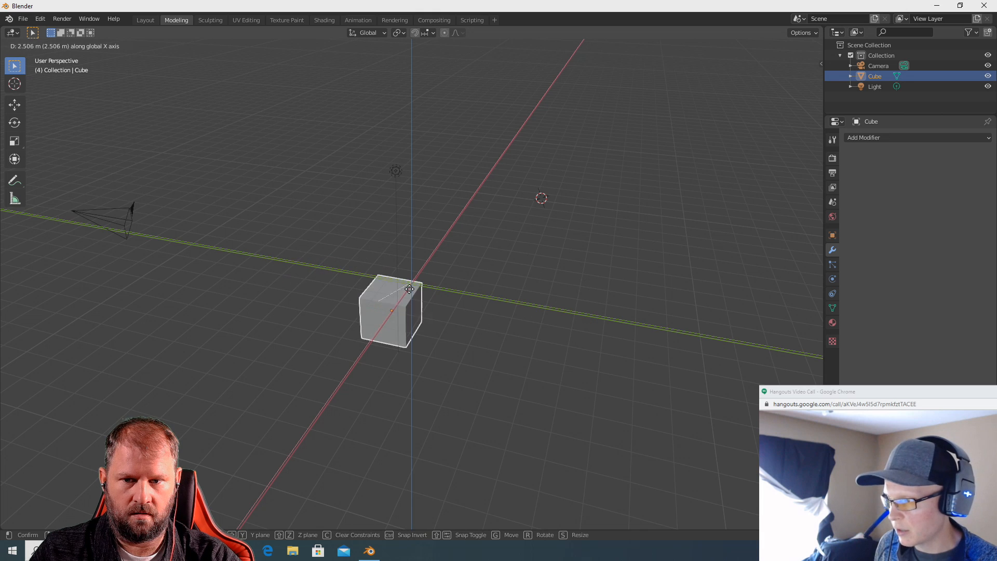
pyautogui.press('z')
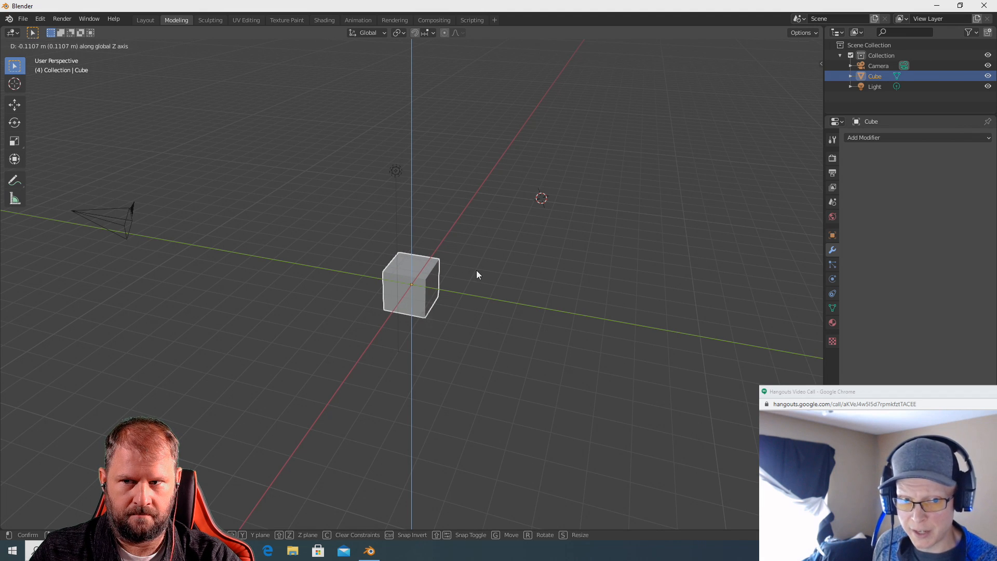
pyautogui.click(476, 270)
# Deselect and reselect the cube at the origin and switch it to Edit Mode.
pyautogui.scroll(-2, 504, 258)
pyautogui.scroll(2, 504, 258)
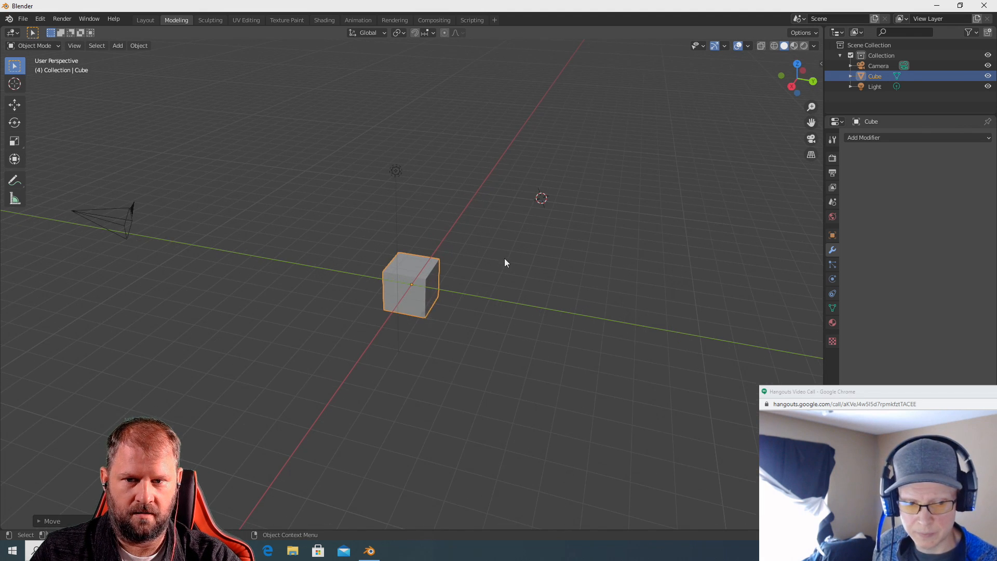
pyautogui.click(506, 258)
pyautogui.scroll(3, 506, 258)
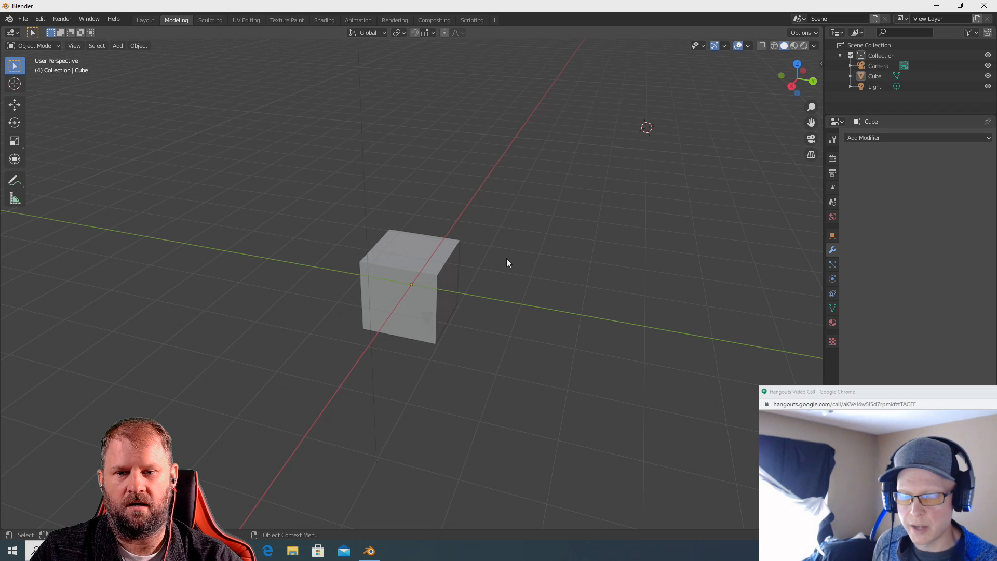
pyautogui.click(393, 241)
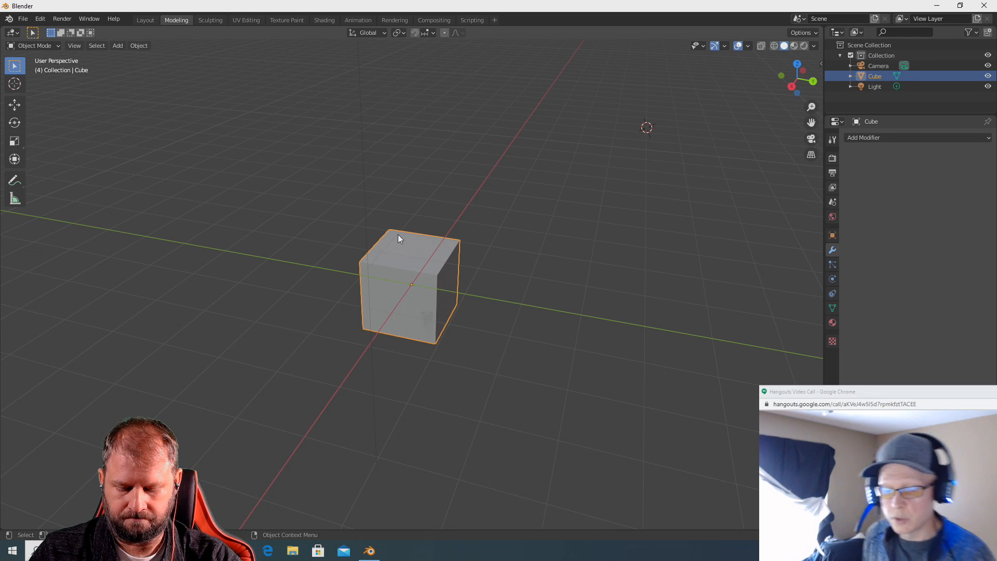
pyautogui.press('Tab')
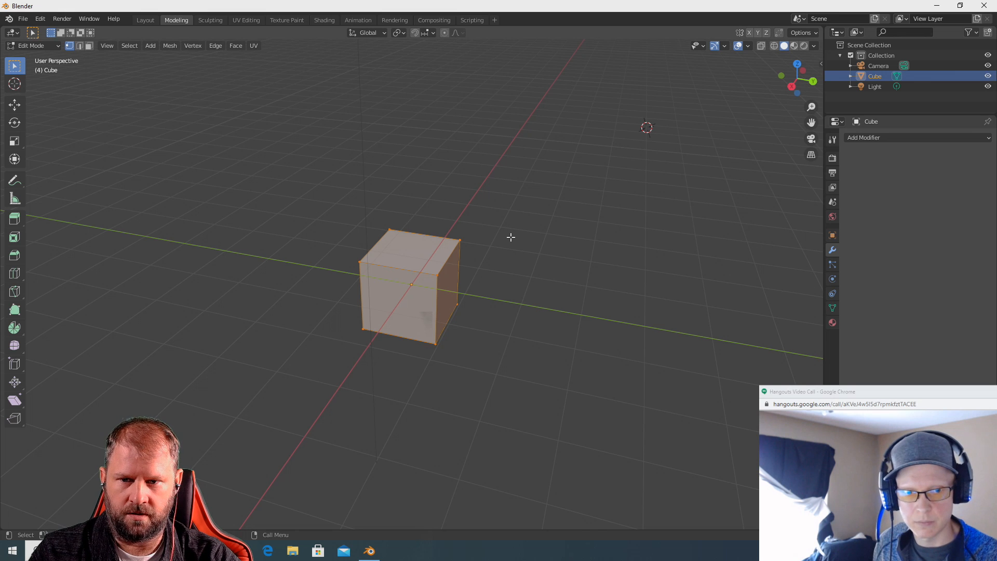
# Cycle through the vertex, edge and face selection modes and end in face selection.
pyautogui.press('2')
pyautogui.press('3')
pyautogui.press('1')
pyautogui.press('2')
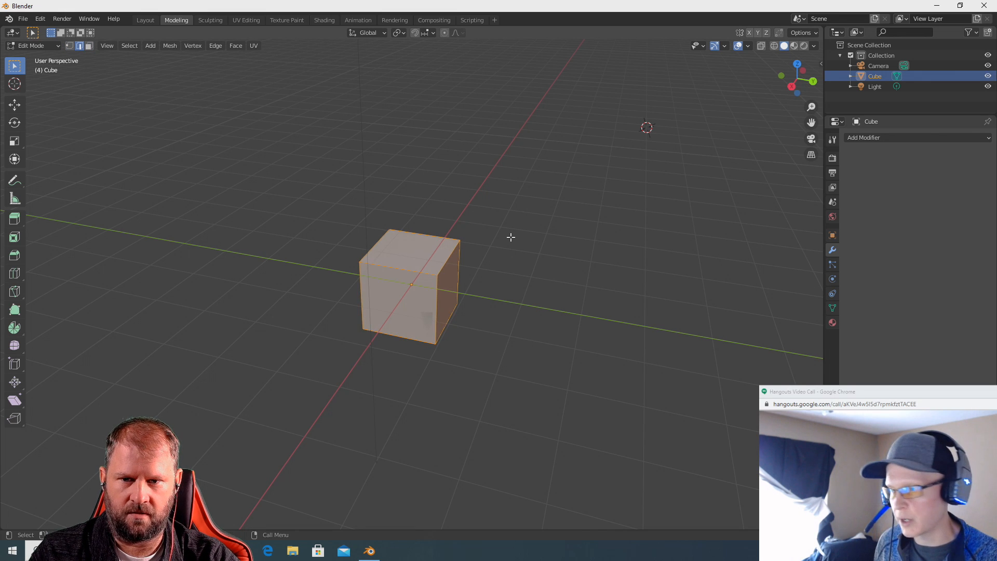
pyautogui.press('3')
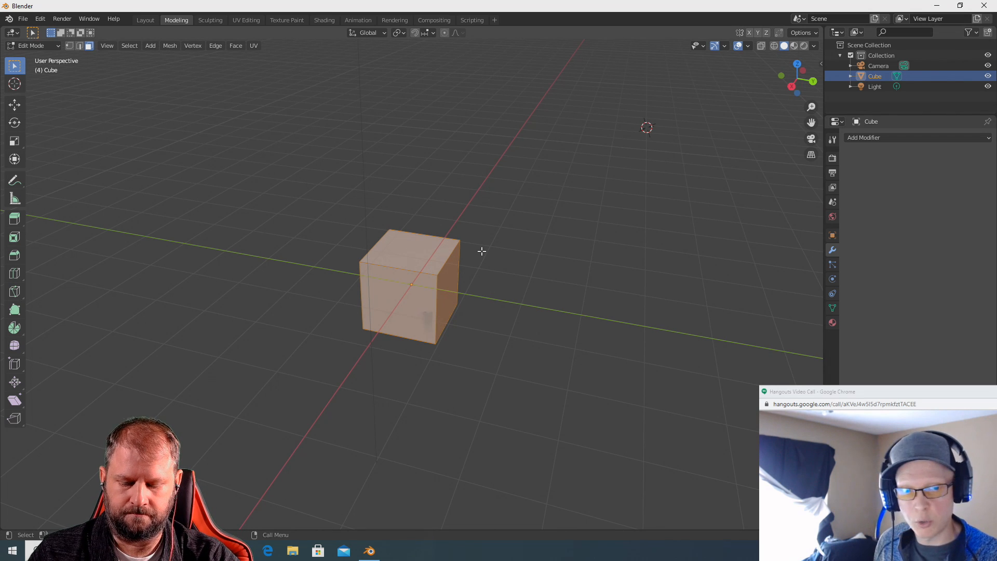
# Extrude the cube's top face upward along its normal Z axis by a little under 1 m.
pyautogui.click(408, 252)
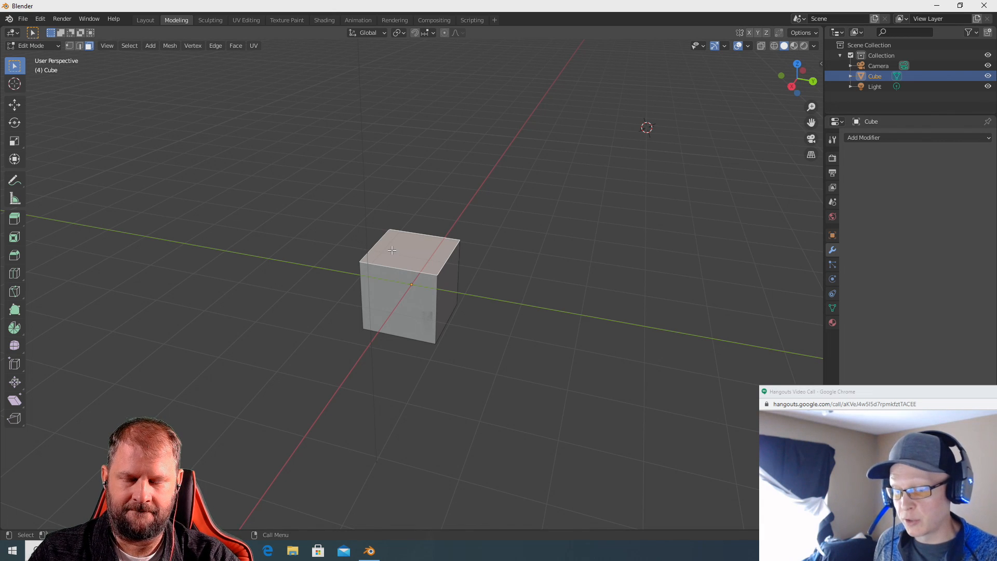
pyautogui.press('e')
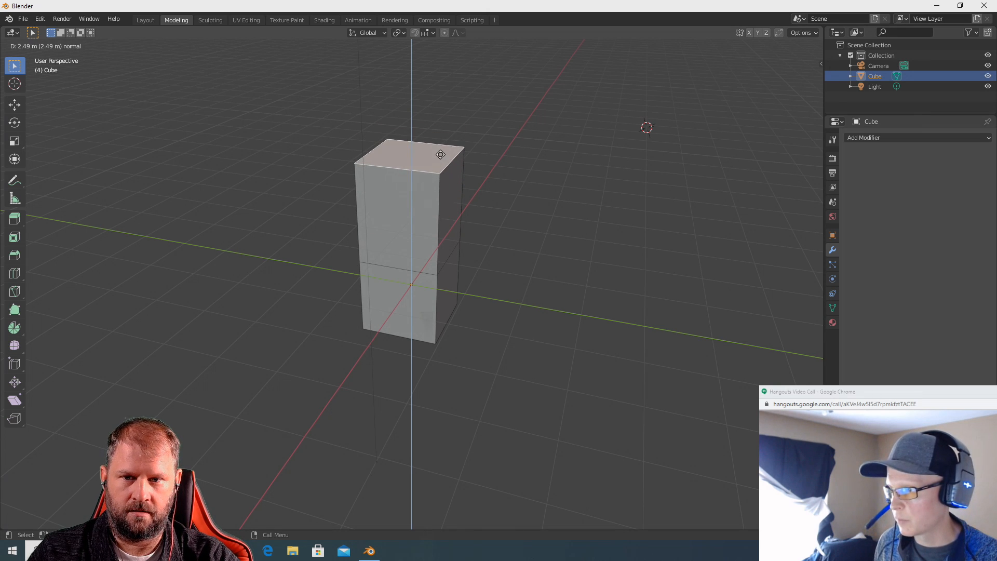
pyautogui.press('z')
pyautogui.moveTo(440, 158); pyautogui.dragTo(393, 174, button='middle')
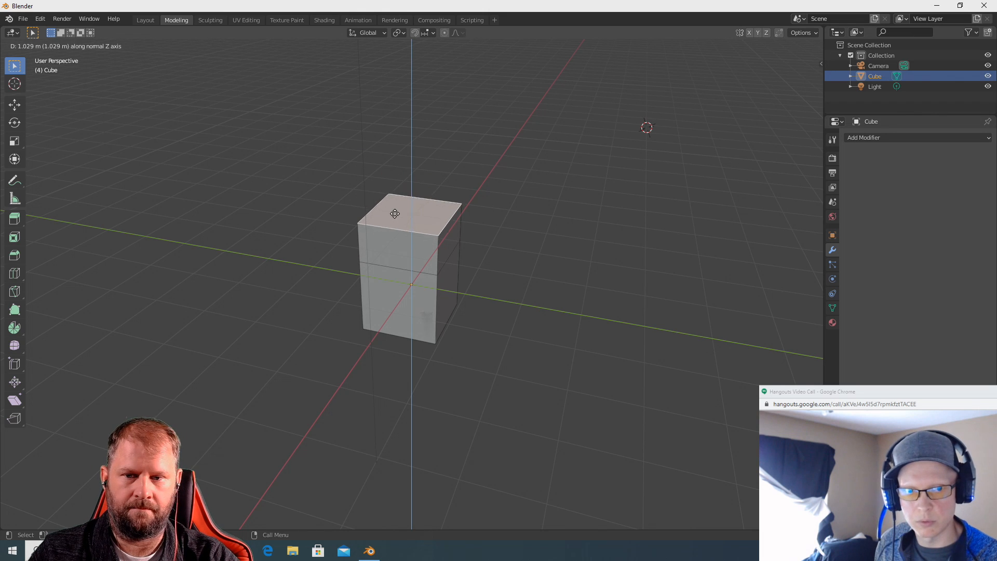
pyautogui.click(397, 223)
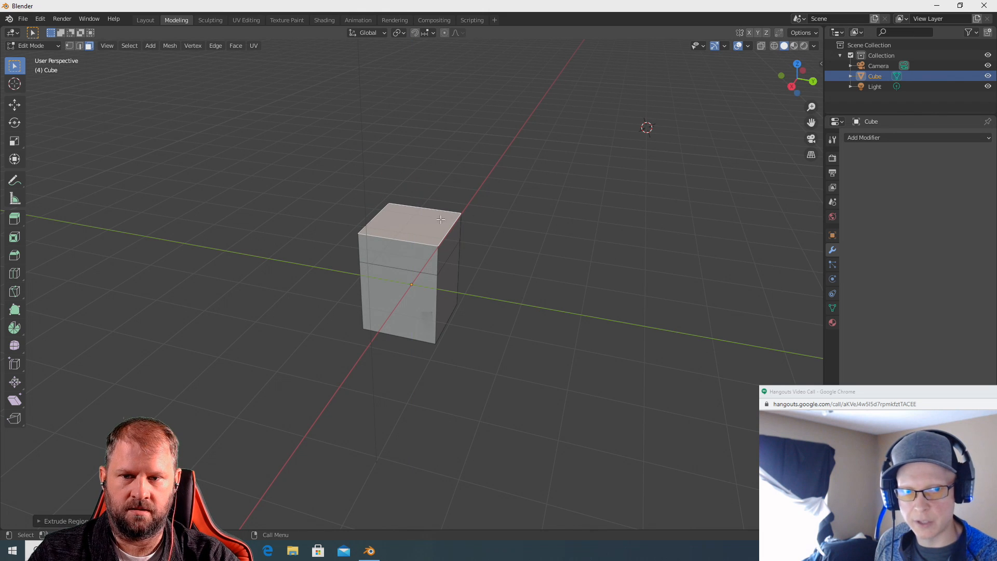
# Extrude the top face upward two more times, by about 0.67 m and about 0.68 m.
pyautogui.click(409, 223)
pyautogui.press('e')
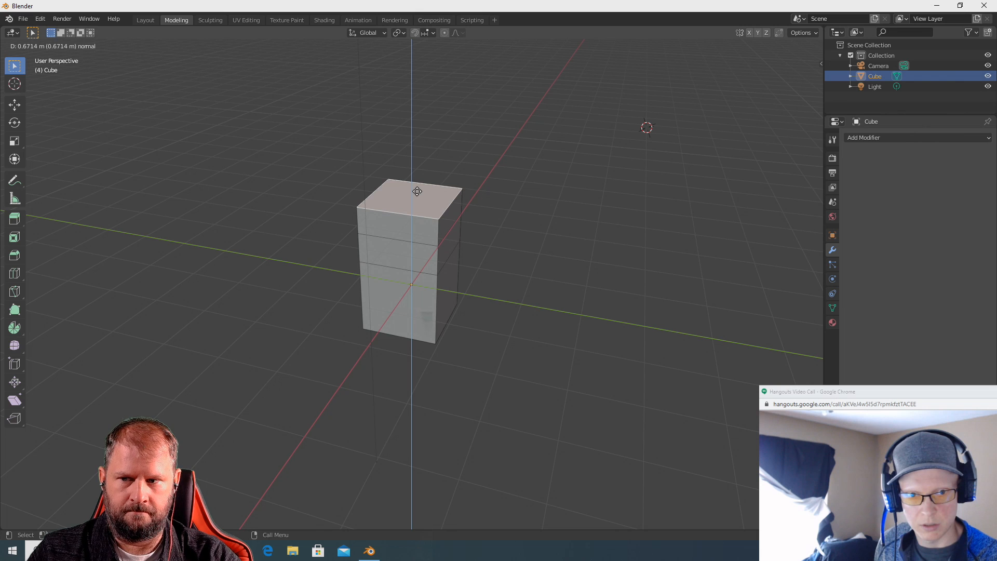
pyautogui.click(417, 191)
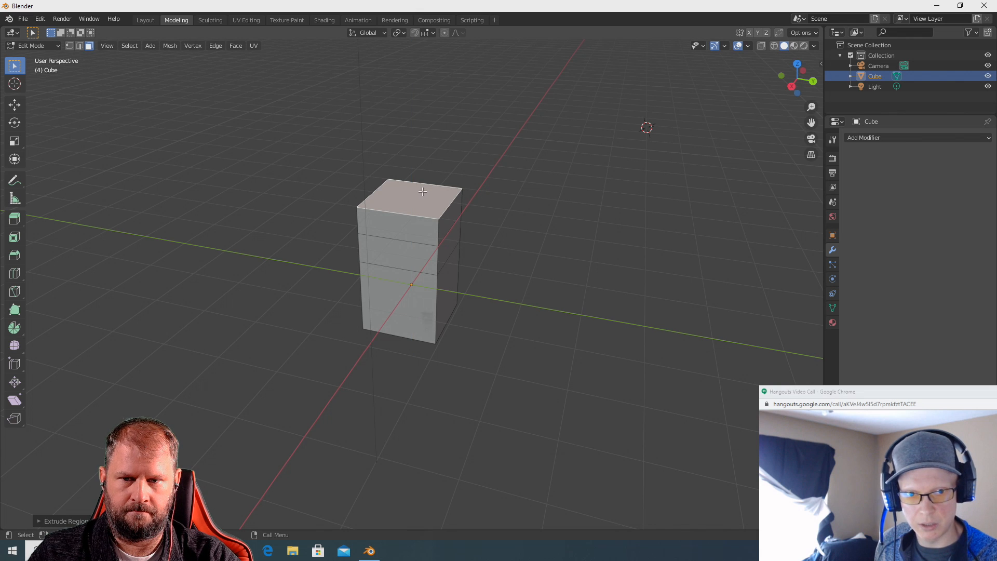
pyautogui.press('e')
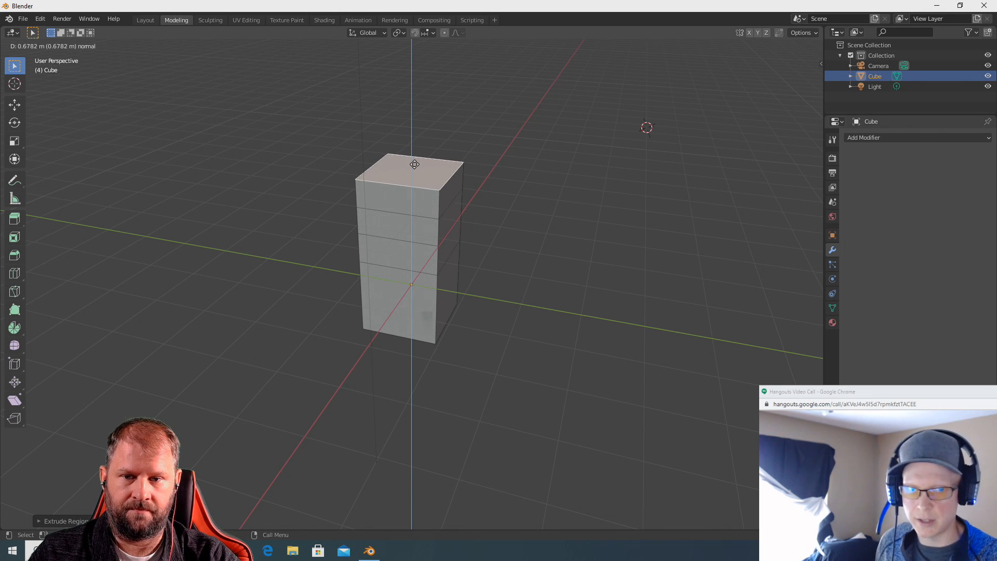
pyautogui.click(414, 164)
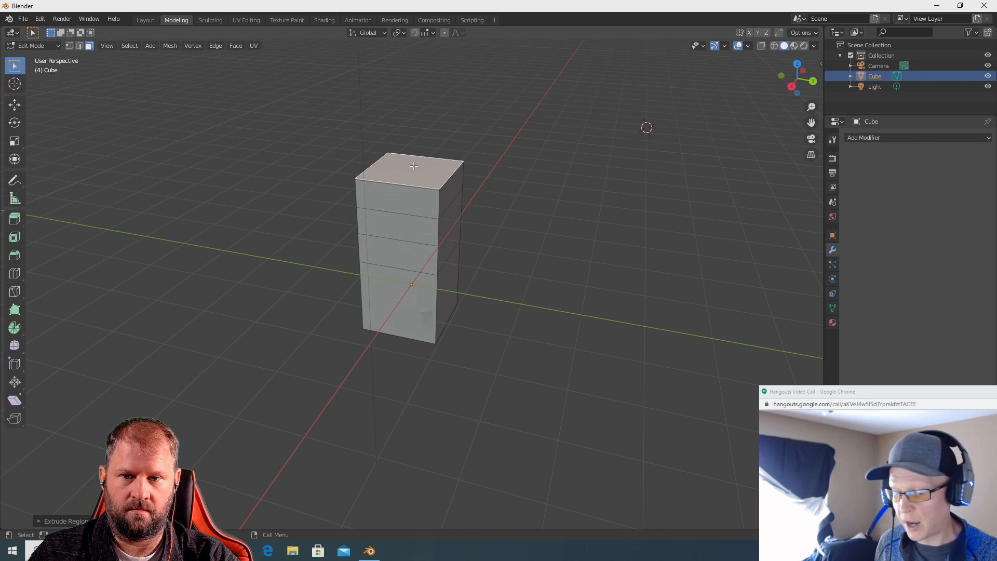
# Try extruding the top face slightly upward and insetting it with zero thickness, and undo both operations.
pyautogui.press('e')
pyautogui.click(410, 140)
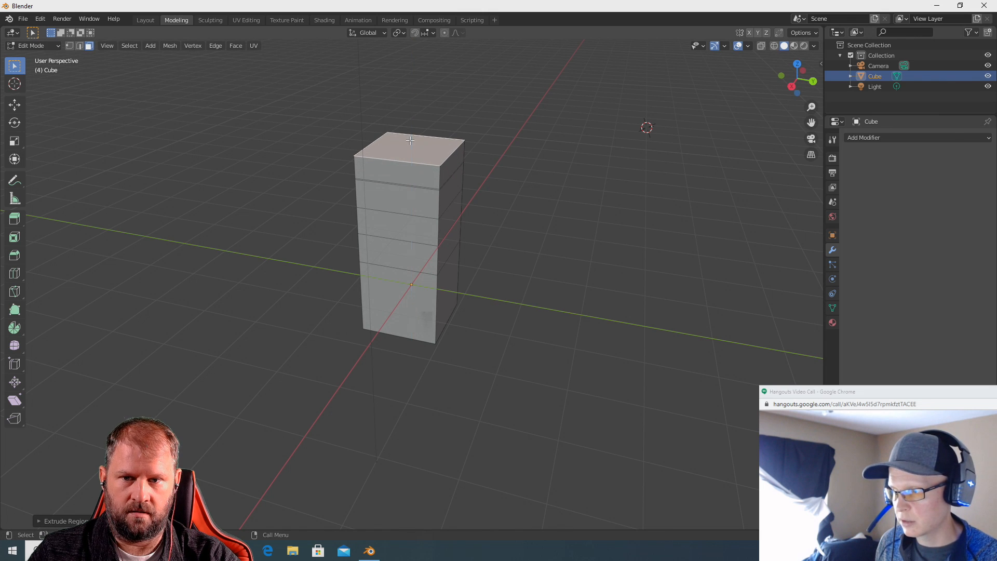
pyautogui.press('i')
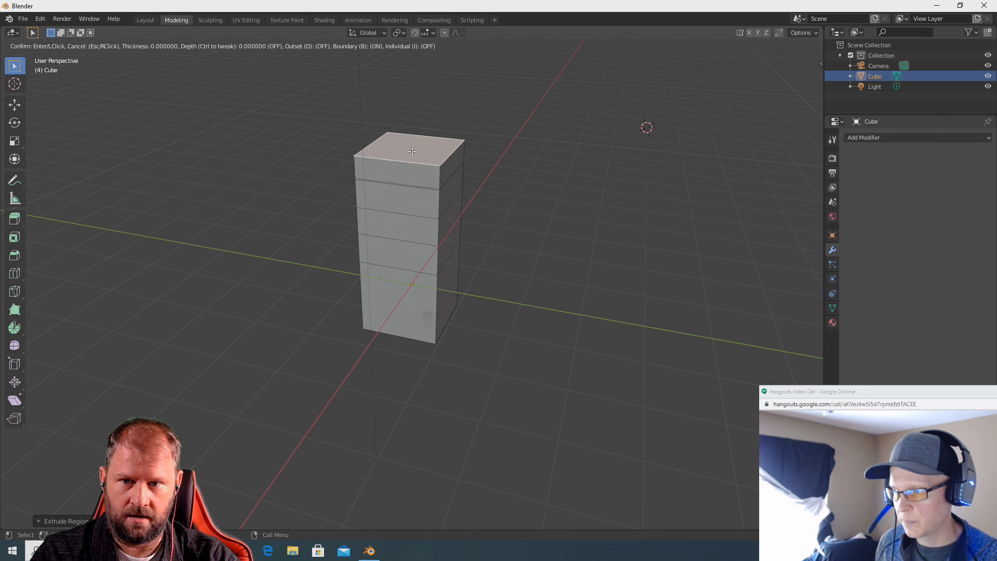
pyautogui.click(409, 149)
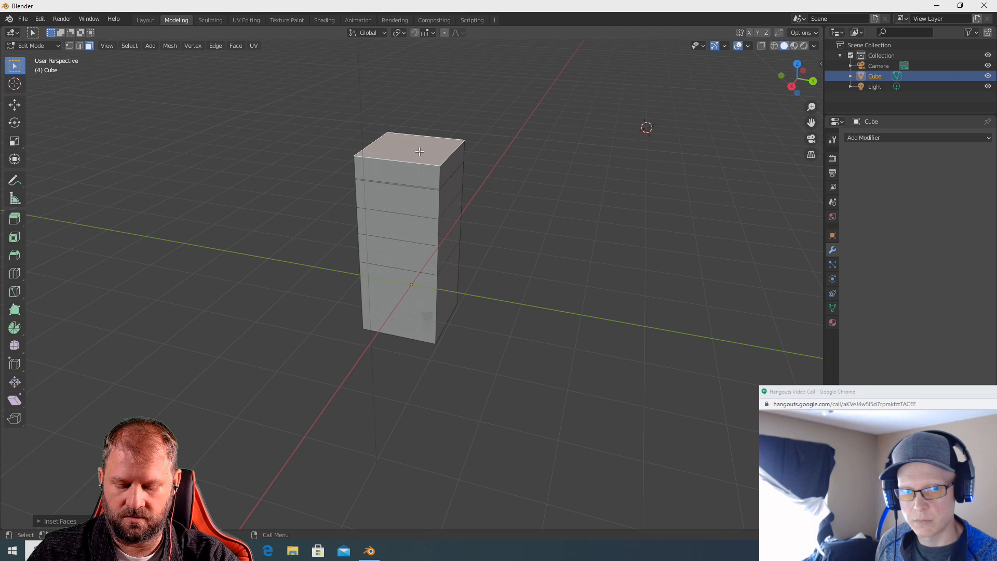
pyautogui.hotkey('ctrl', 'z')
pyautogui.hotkey('ctrl', 'z')
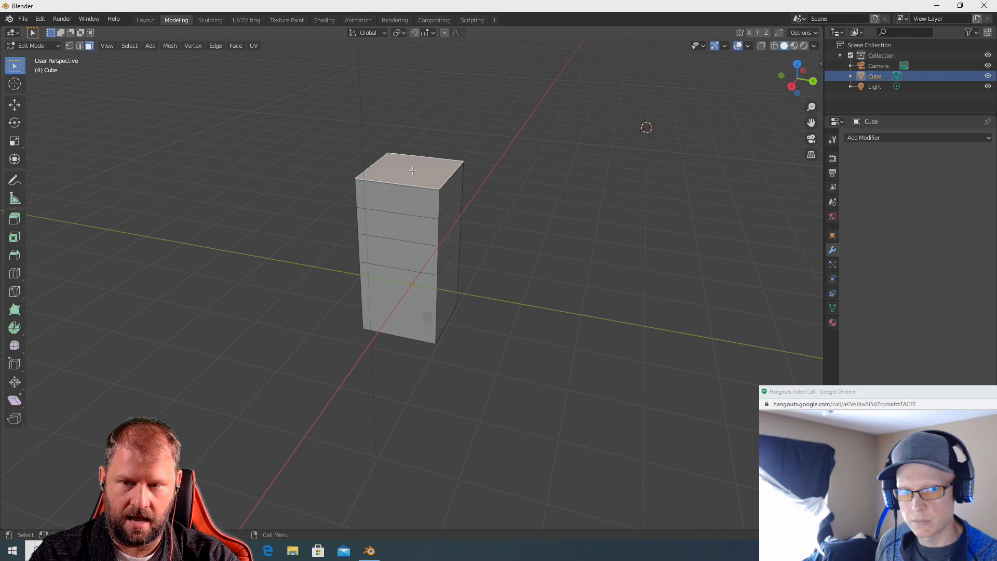
# Try insetting the top face with almost no thickness and undo the inset.
pyautogui.press('i')
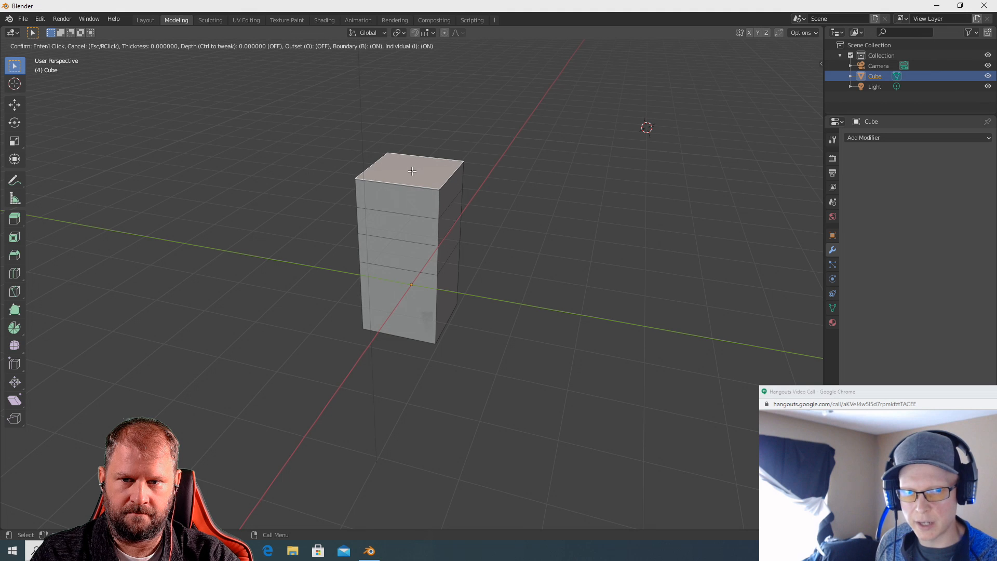
pyautogui.click(411, 170)
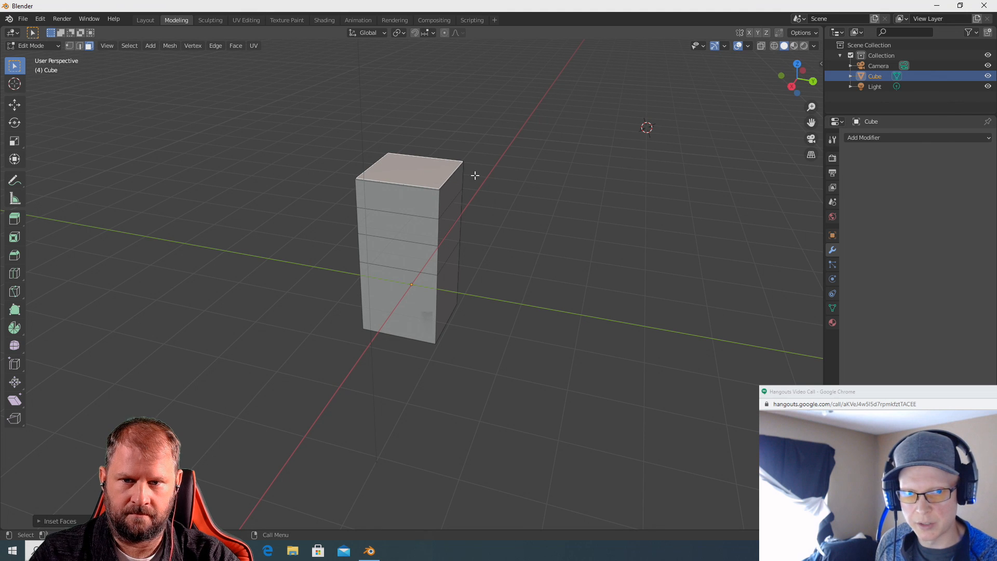
pyautogui.hotkey('ctrl', 'z')
# Inset the top face with no visible thickness, and undo that inset together with the last upward extrusion.
pyautogui.scroll(1, 476, 179)
pyautogui.scroll(1, 476, 179)
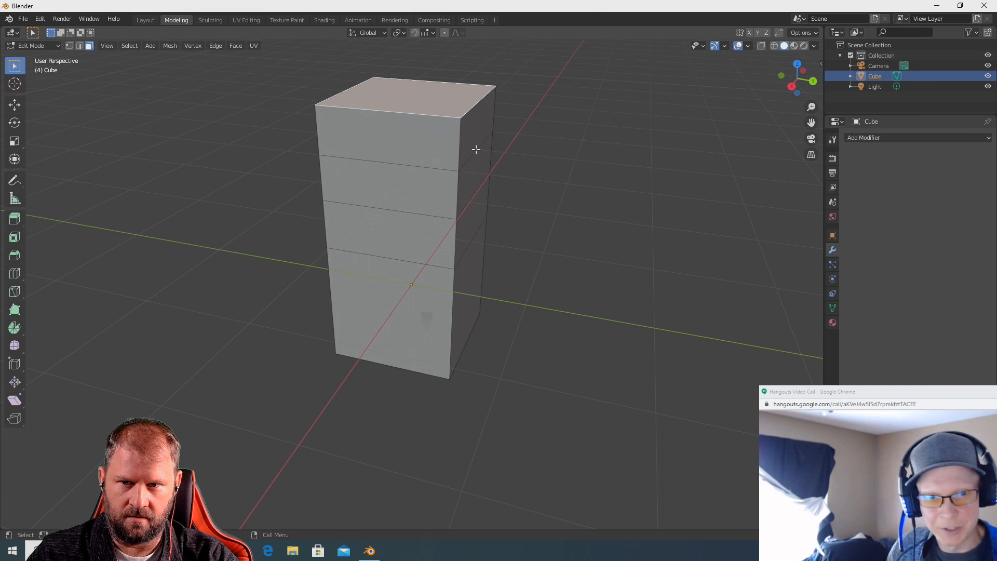
pyautogui.rightClick(512, 148)
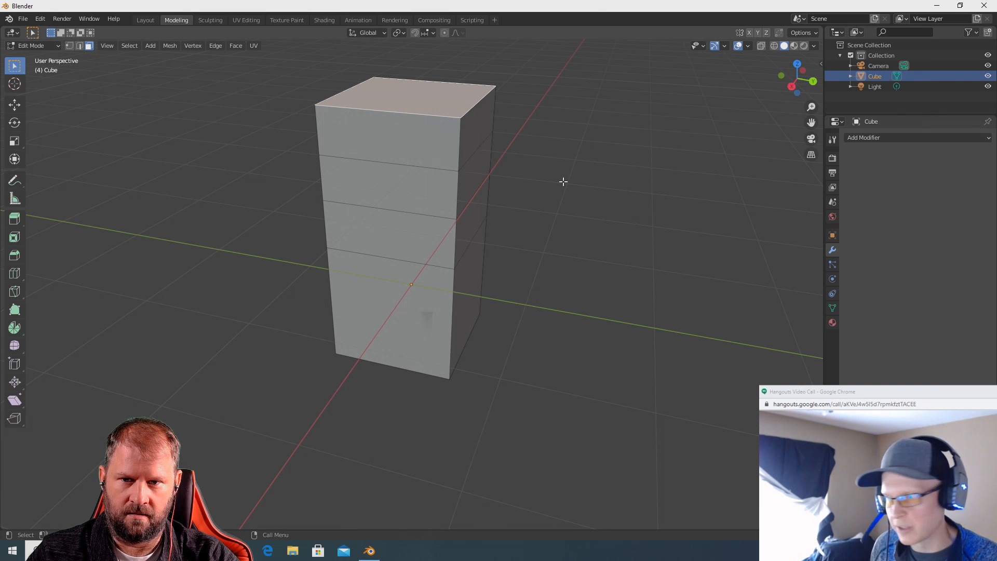
pyautogui.moveTo(563, 183)
pyautogui.mouseDown(button='middle')
pyautogui.moveTo(573, 231)
pyautogui.moveTo(567, 170)
pyautogui.mouseUp(button='middle')
pyautogui.scroll(-2, 566, 171)
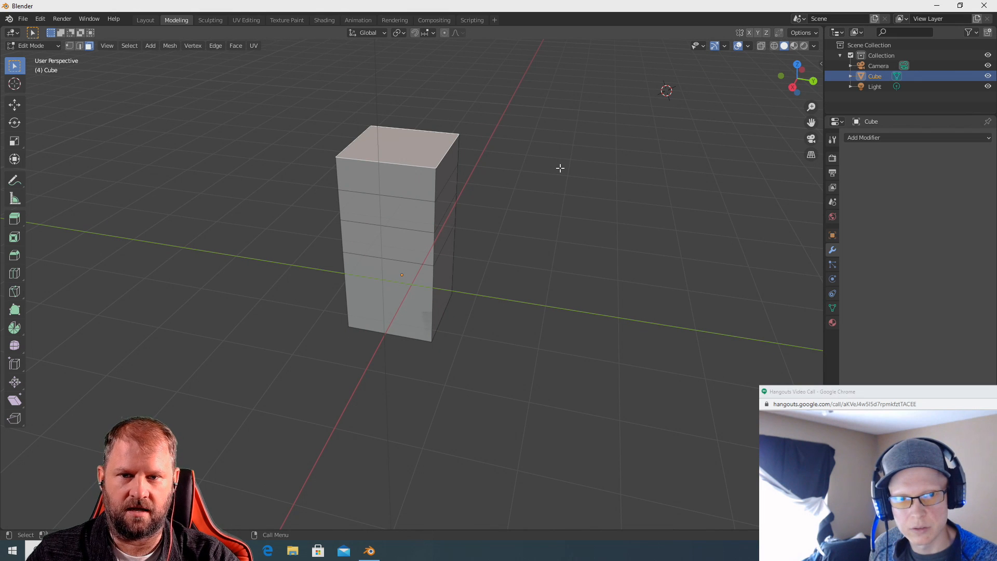
pyautogui.moveTo(552, 160); pyautogui.dragTo(419, 264, button='middle')
pyautogui.scroll(3, 582, 258)
pyautogui.scroll(2, 583, 259)
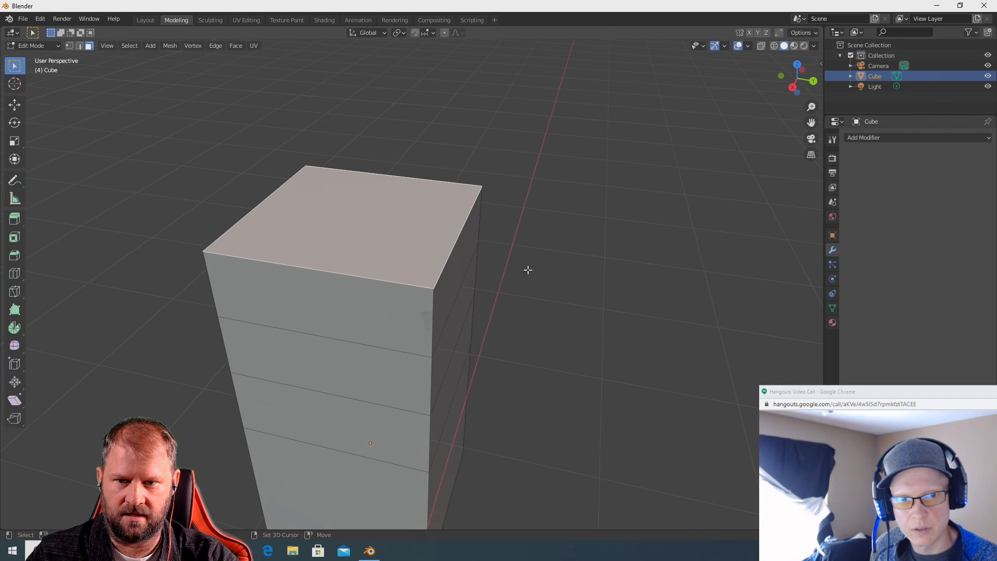
pyautogui.keyDown('shift'); pyautogui.moveTo(528, 269); pyautogui.dragTo(639, 271, button='middle'); pyautogui.keyUp('shift')
pyautogui.scroll(3, 634, 270)
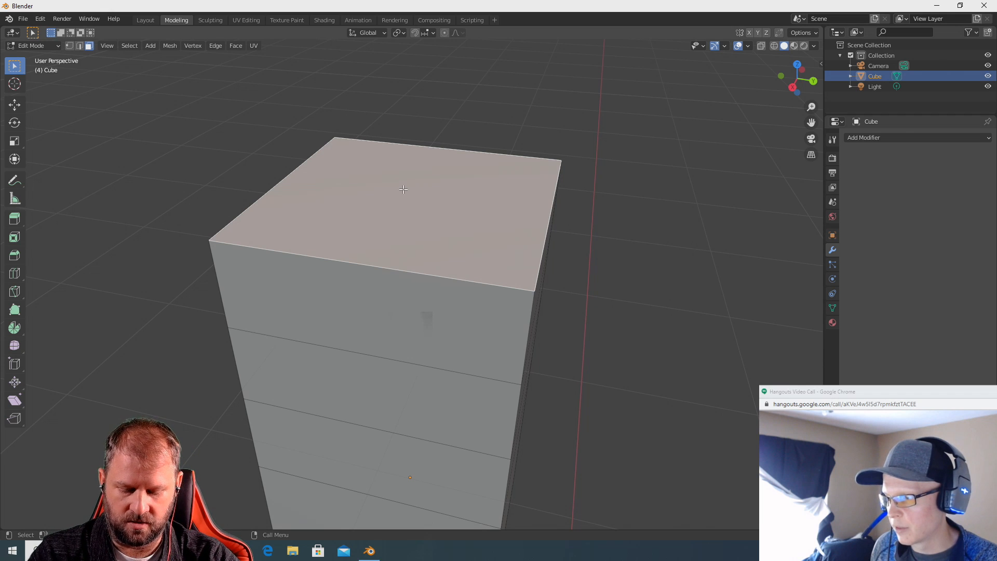
pyautogui.press('i')
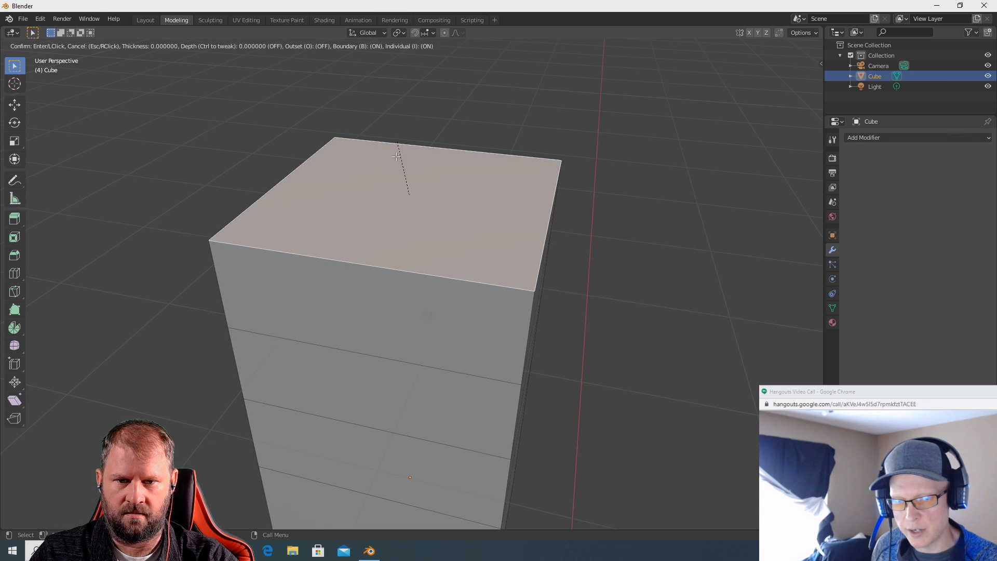
pyautogui.click(418, 218)
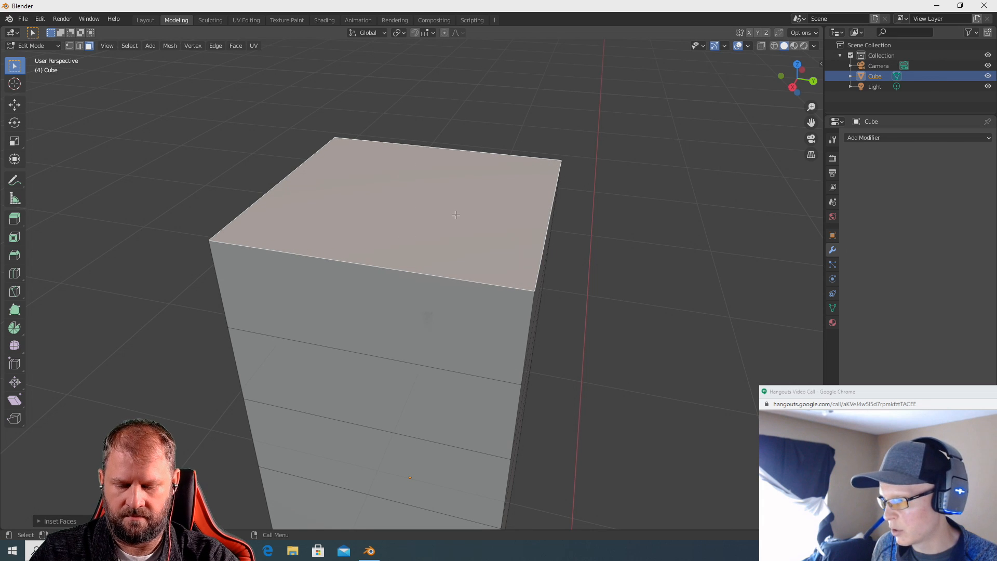
pyautogui.rightClick(452, 212)
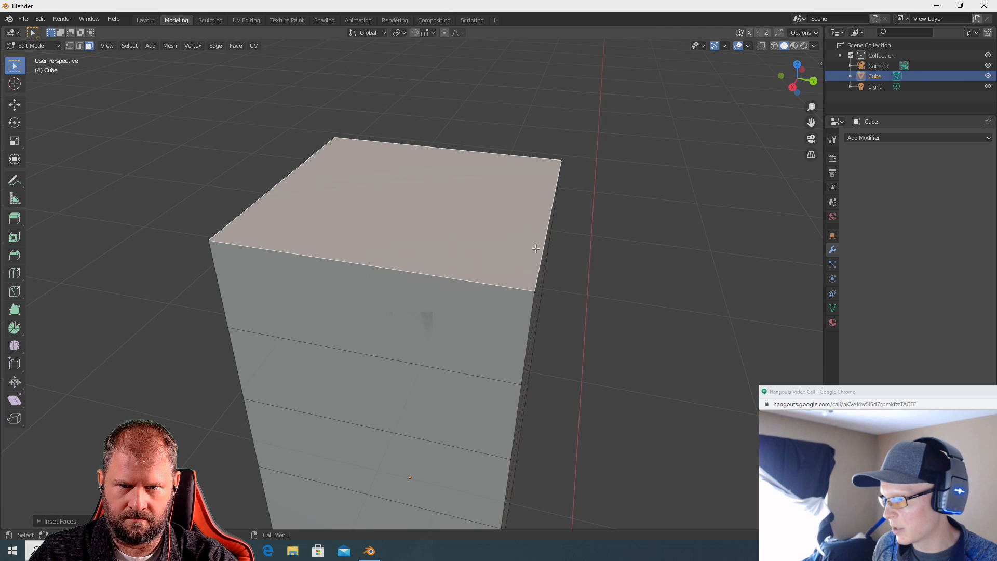
pyautogui.hotkey('ctrl', 'z')
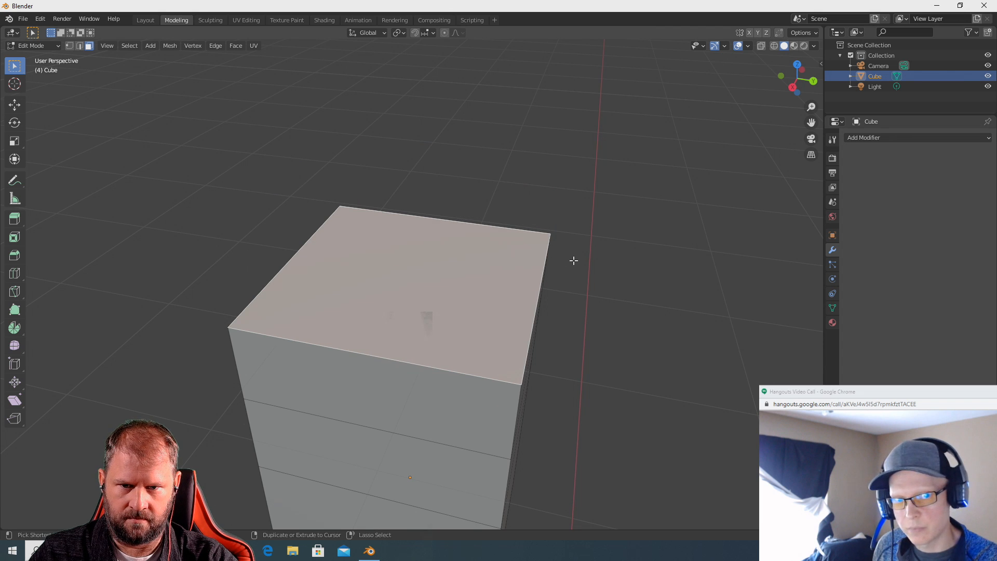
pyautogui.rightClick(577, 326)
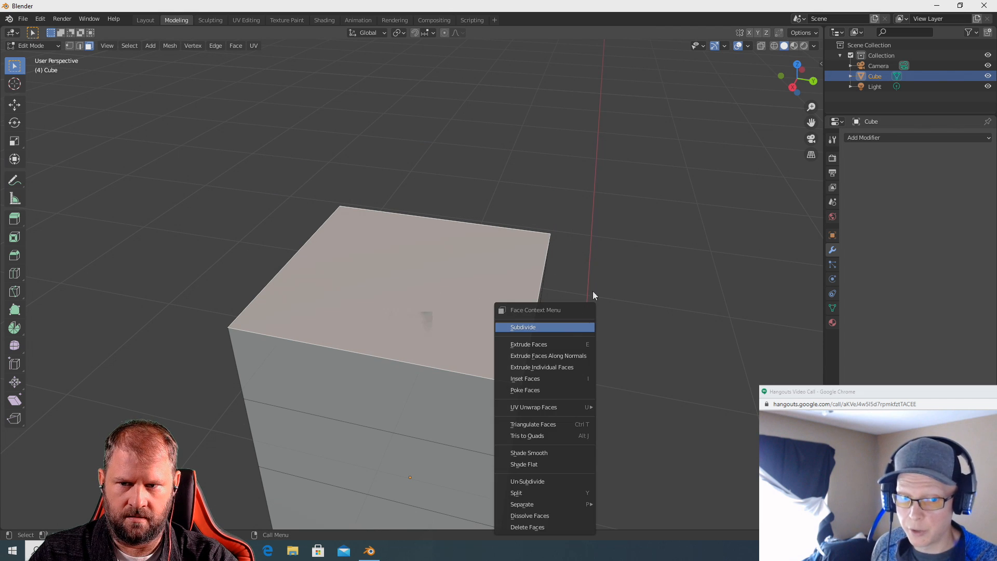
pyautogui.moveTo(568, 345); pyautogui.dragTo(521, 341, button='middle')
pyautogui.rightClick(406, 292)
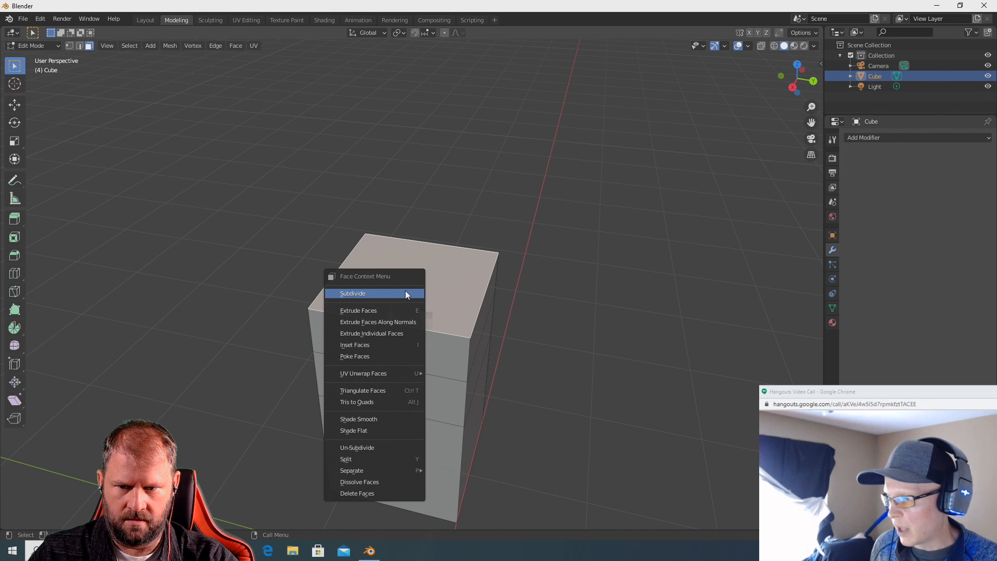
pyautogui.moveTo(599, 320)
pyautogui.mouseDown(button='middle')
pyautogui.moveTo(602, 301)
pyautogui.moveTo(663, 303)
pyautogui.moveTo(574, 325)
pyautogui.moveTo(581, 310)
pyautogui.moveTo(607, 325)
pyautogui.mouseUp(button='middle')
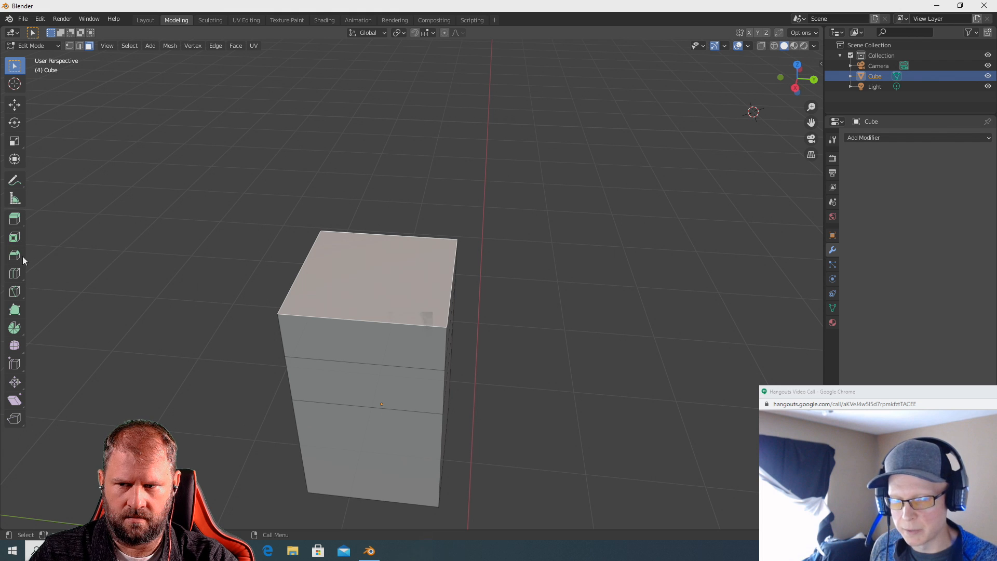
pyautogui.moveTo(549, 351)
pyautogui.mouseDown(button='middle')
pyautogui.moveTo(494, 330)
pyautogui.moveTo(534, 352)
pyautogui.mouseUp(button='middle')
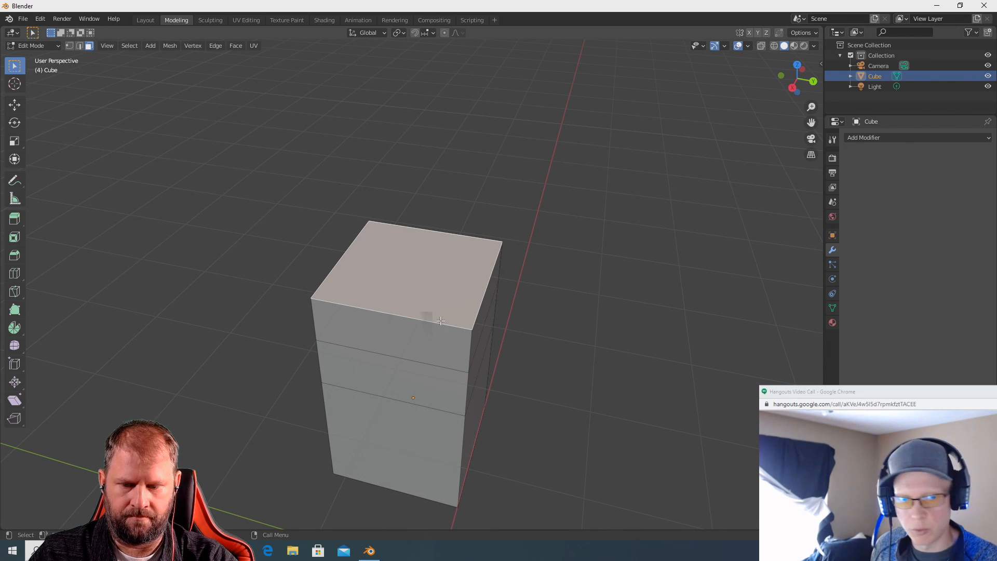
# Switch to vertex selection with wireframe shading and box-select all vertices of the extruded block.
pyautogui.press('1')
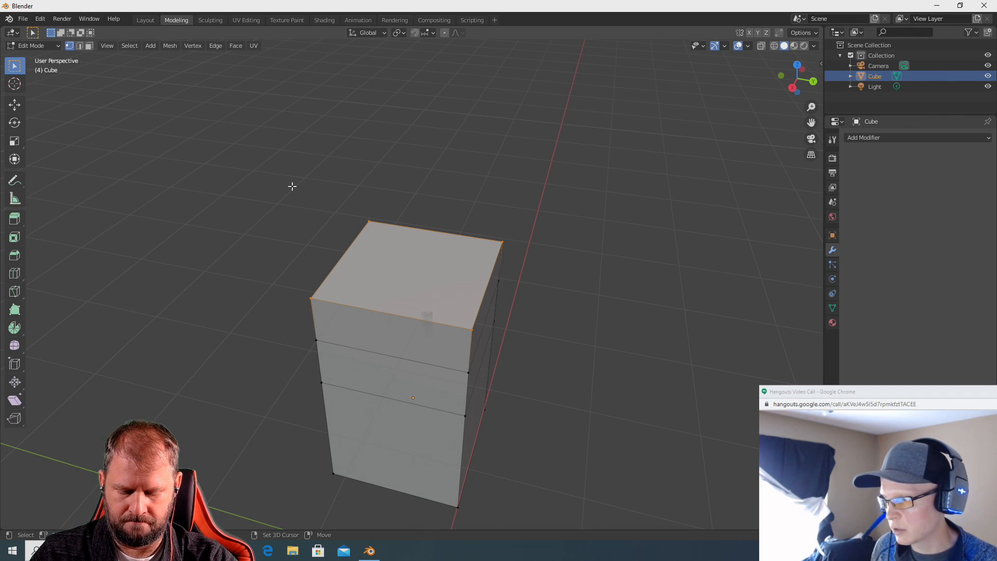
pyautogui.hotkey('alt', 'z')
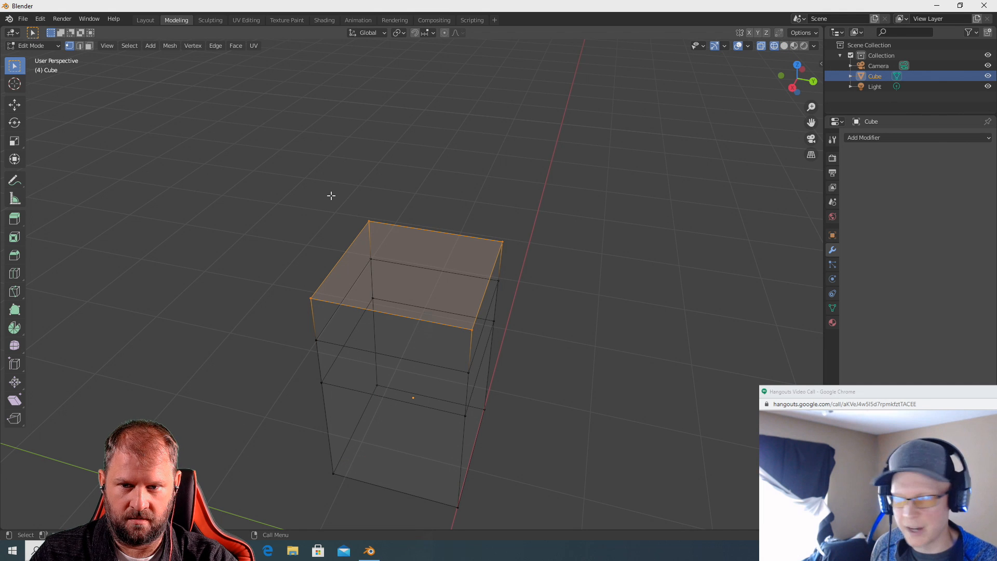
pyautogui.moveTo(290, 227)
pyautogui.mouseDown(button='middle')
pyautogui.moveTo(298, 204)
pyautogui.moveTo(294, 223)
pyautogui.mouseUp(button='middle')
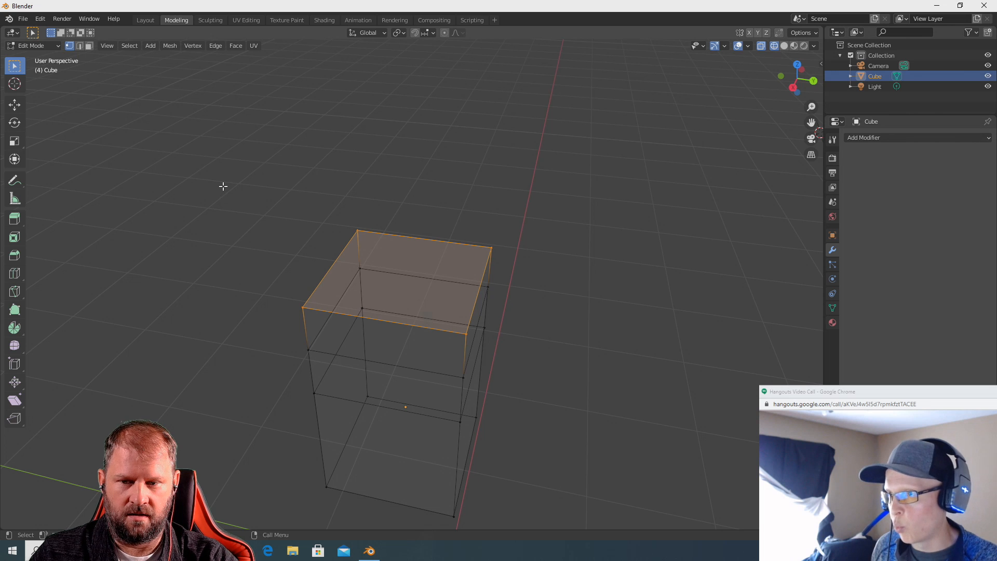
pyautogui.moveTo(223, 182); pyautogui.dragTo(567, 538)
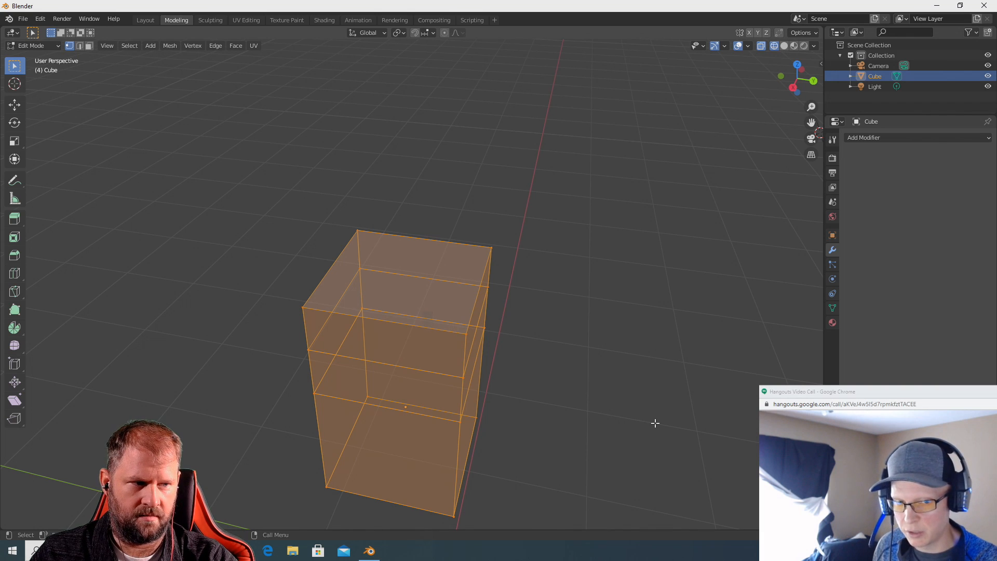
# Merge the selected vertices by distance, expanding and collapsing the operation's Merge Distance settings.
pyautogui.moveTo(654, 420); pyautogui.dragTo(614, 434, button='middle')
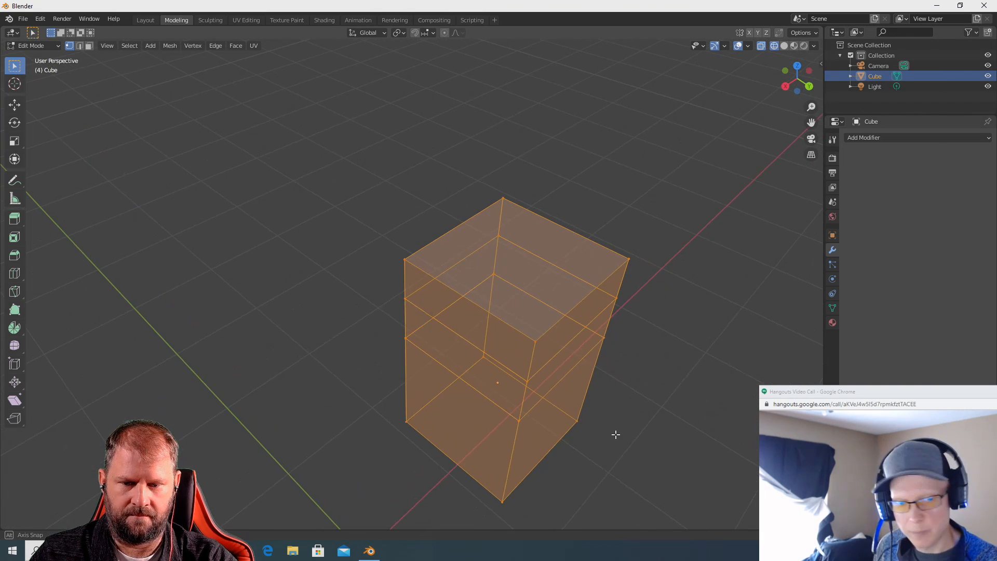
pyautogui.press('m')
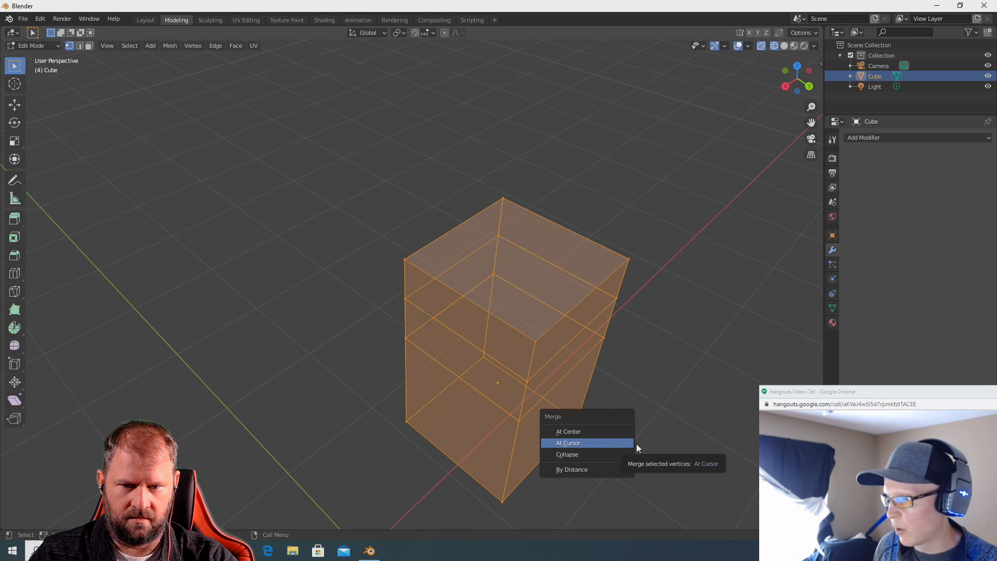
pyautogui.click(597, 470)
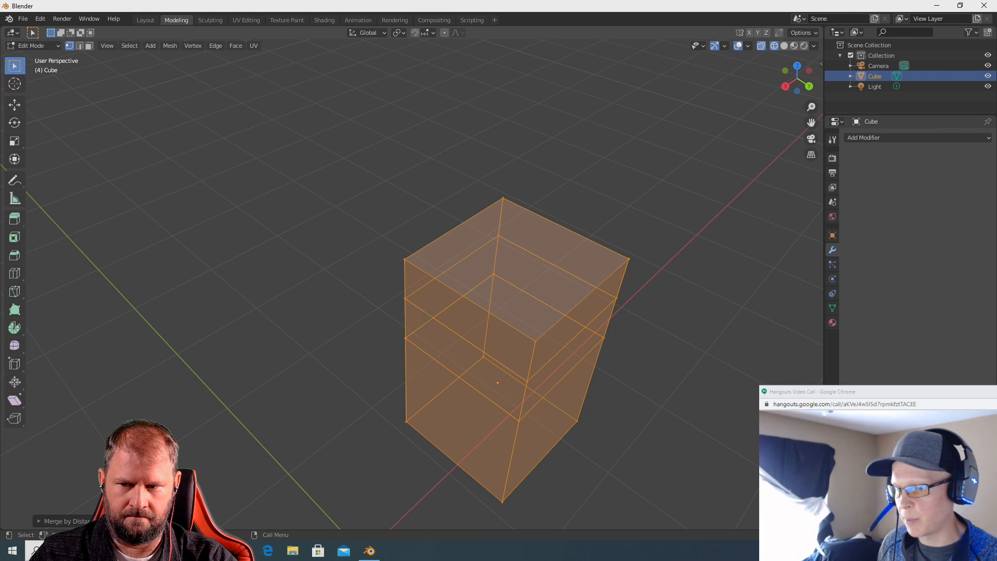
pyautogui.click(38, 522)
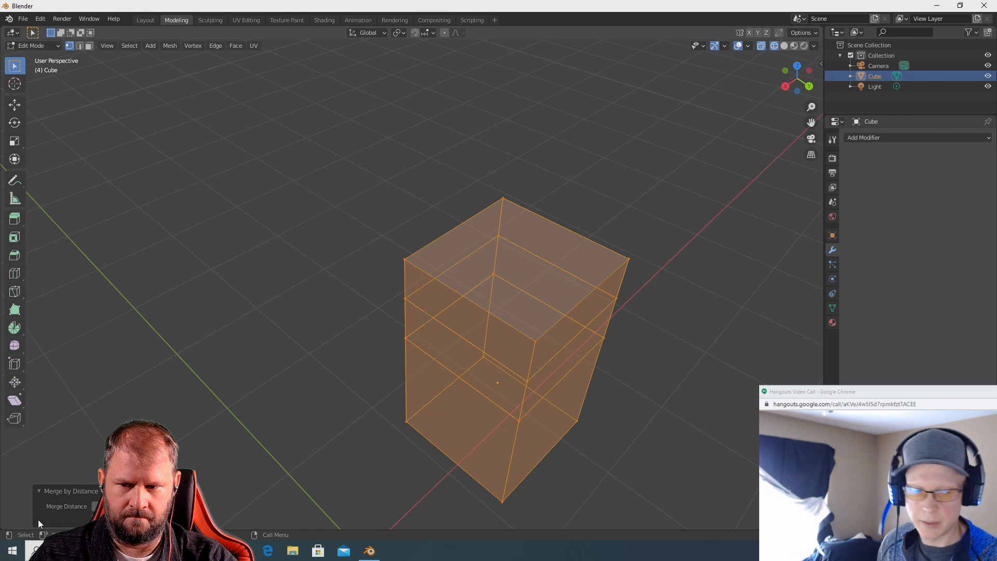
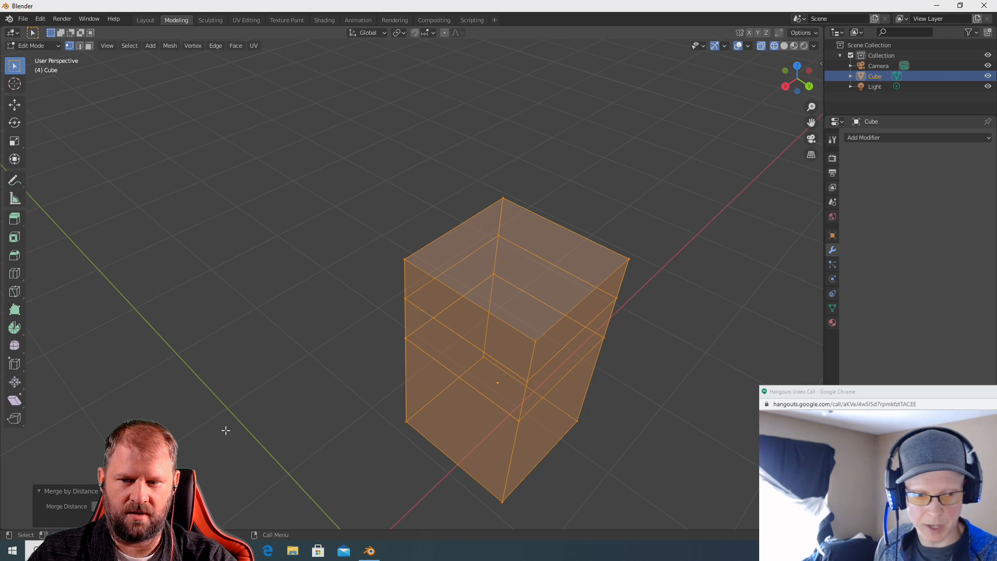
pyautogui.moveTo(211, 447); pyautogui.dragTo(274, 453, button='middle')
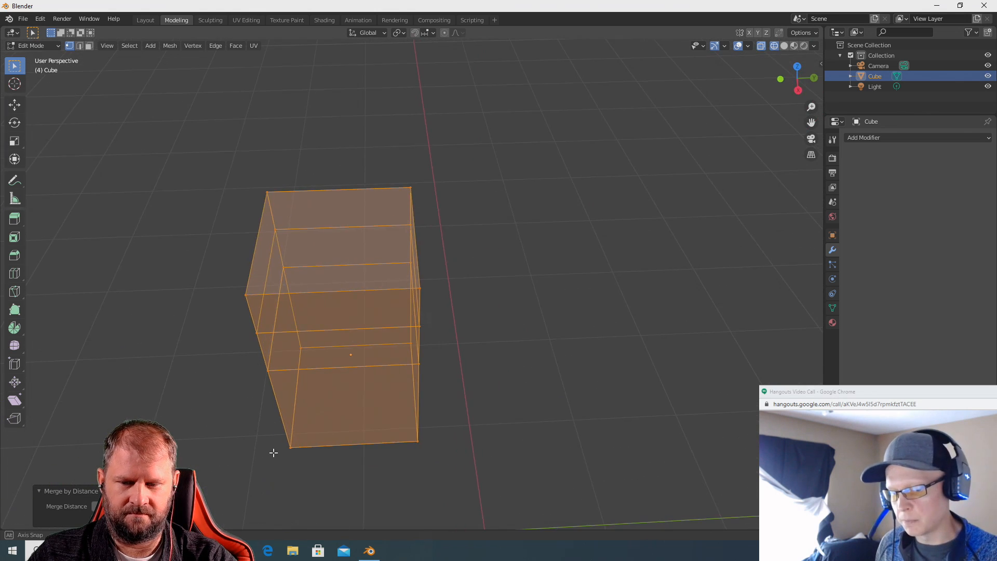
pyautogui.click(37, 493)
# Switch through edge selection to face selection and return the viewport to solid shading.
pyautogui.moveTo(256, 469); pyautogui.dragTo(216, 462, button='middle')
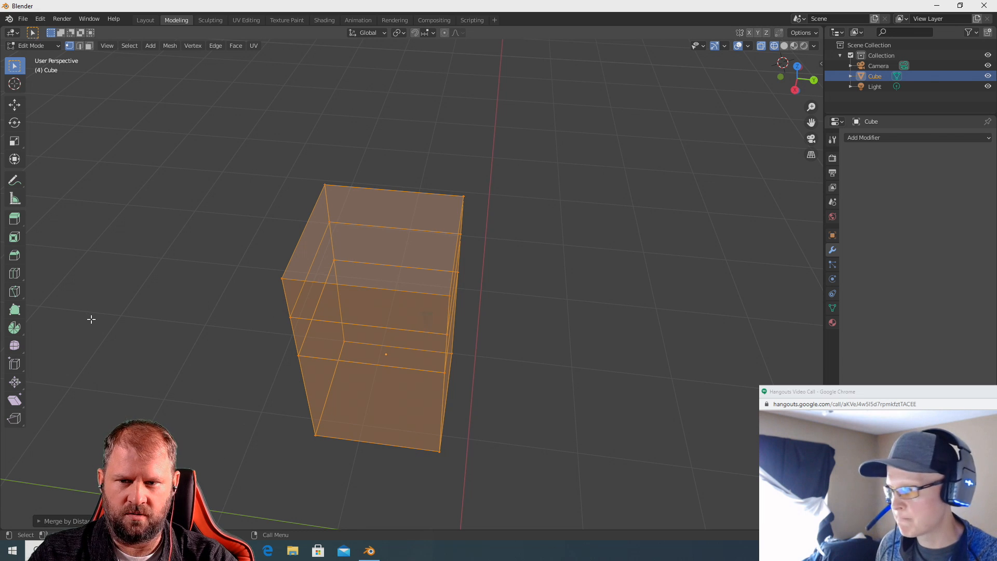
pyautogui.press('2')
pyautogui.press('3')
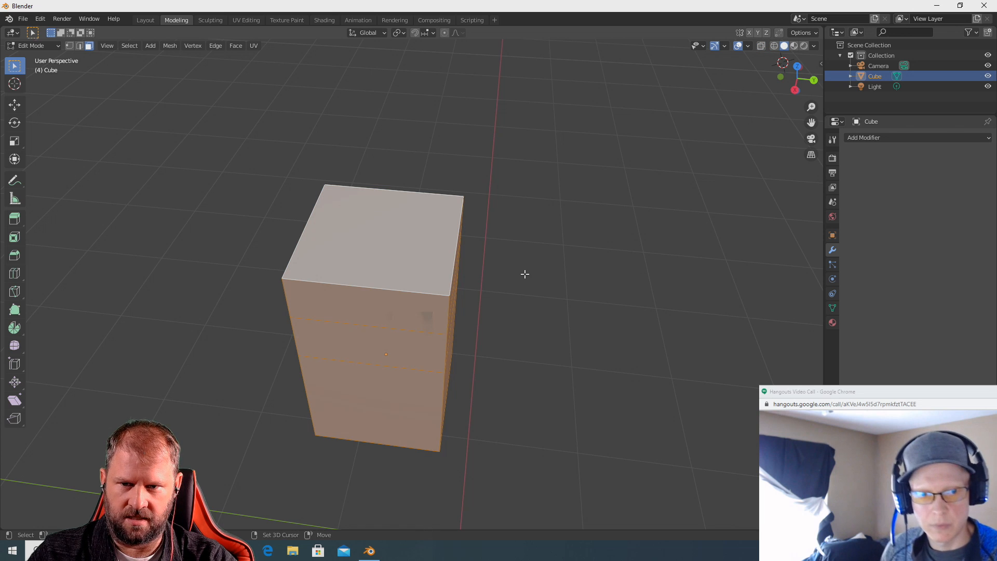
pyautogui.hotkey('alt', 'z')
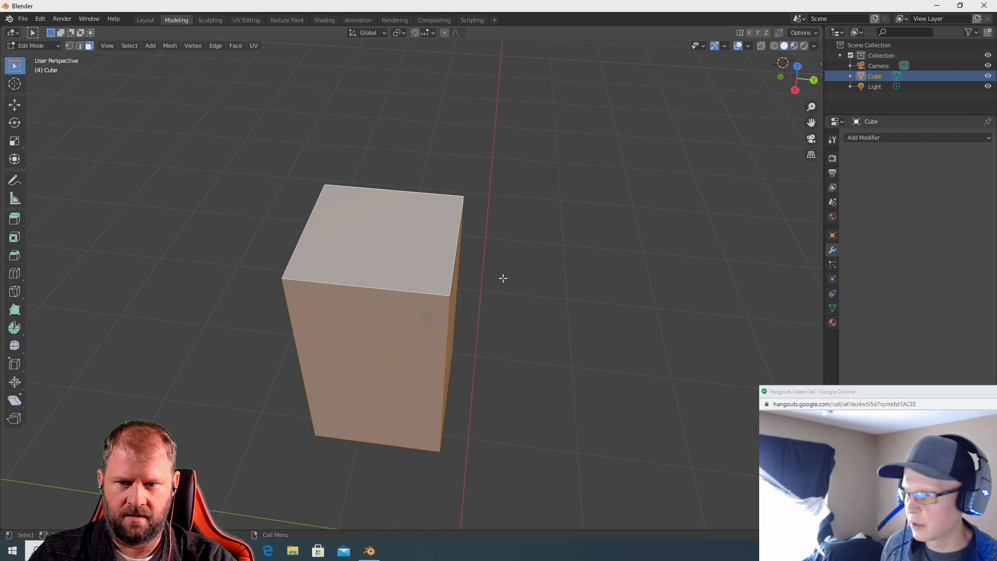
# Try cutting the block with dozens of closely spaced vertical loop cuts, placed with an edge slide of -1.
pyautogui.moveTo(502, 278); pyautogui.dragTo(550, 313, button='middle')
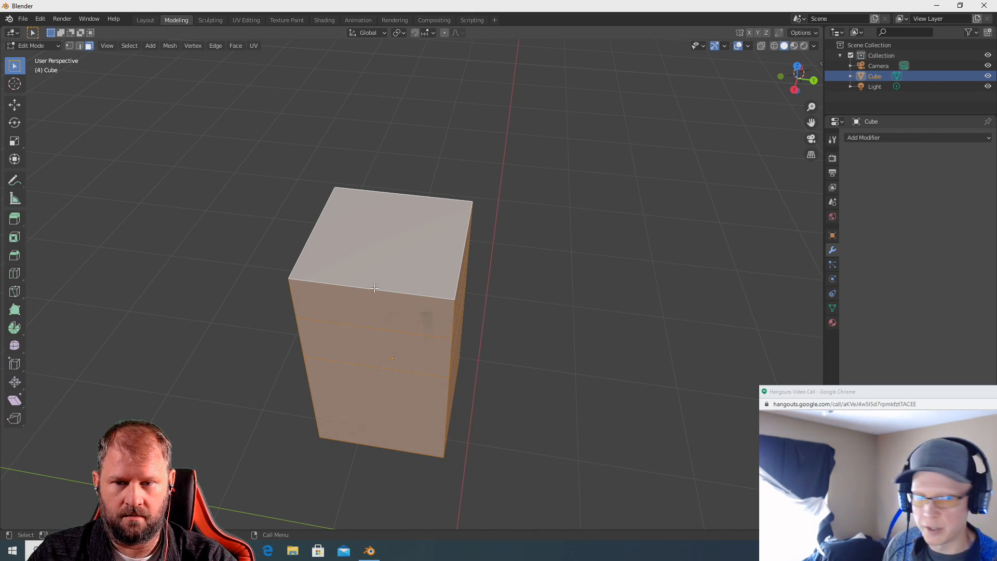
pyautogui.hotkey('ctrl', 'r')
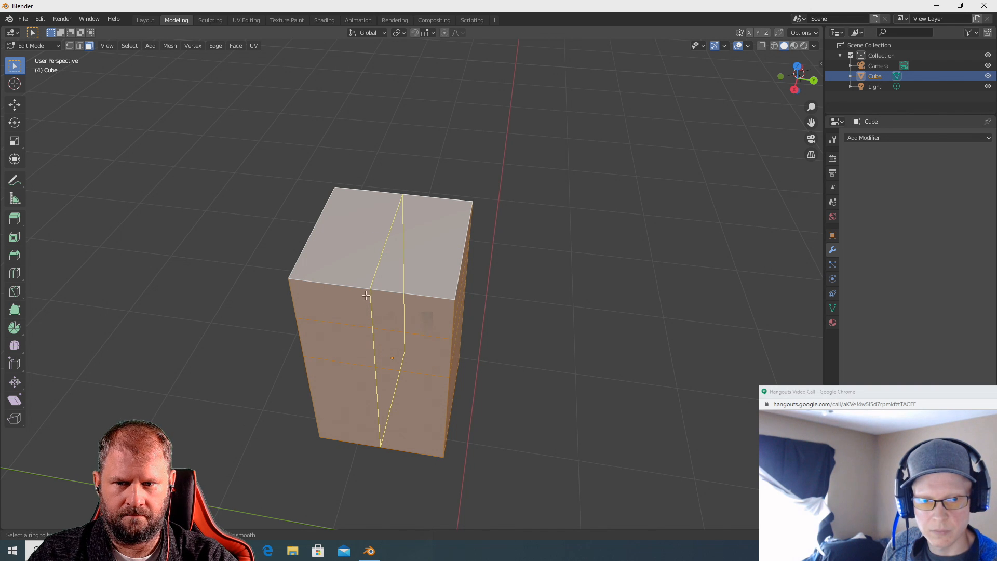
pyautogui.scroll(7, 368, 294)
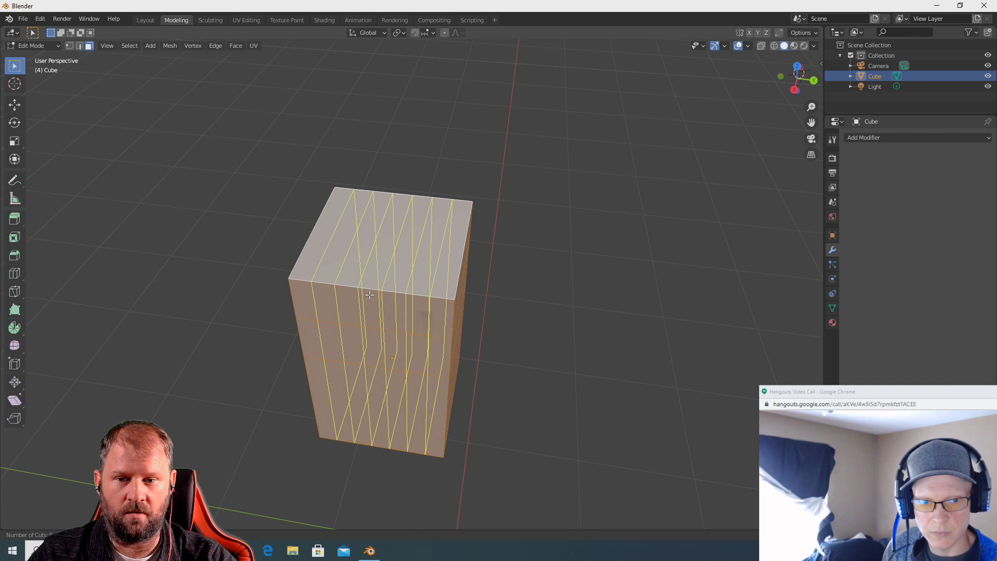
pyautogui.scroll(-7, 370, 295)
pyautogui.scroll(20, 369, 294)
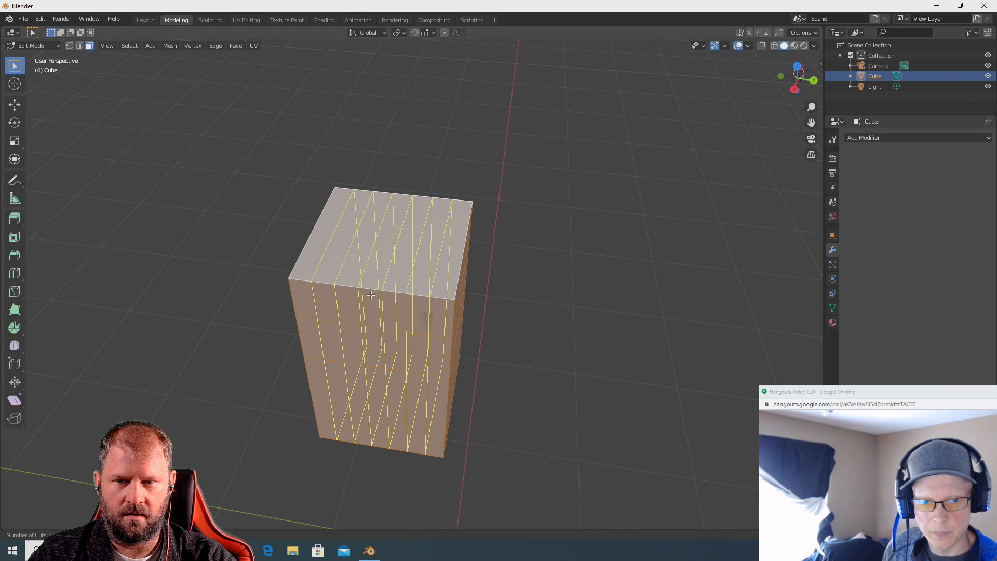
pyautogui.scroll(20, 370, 296)
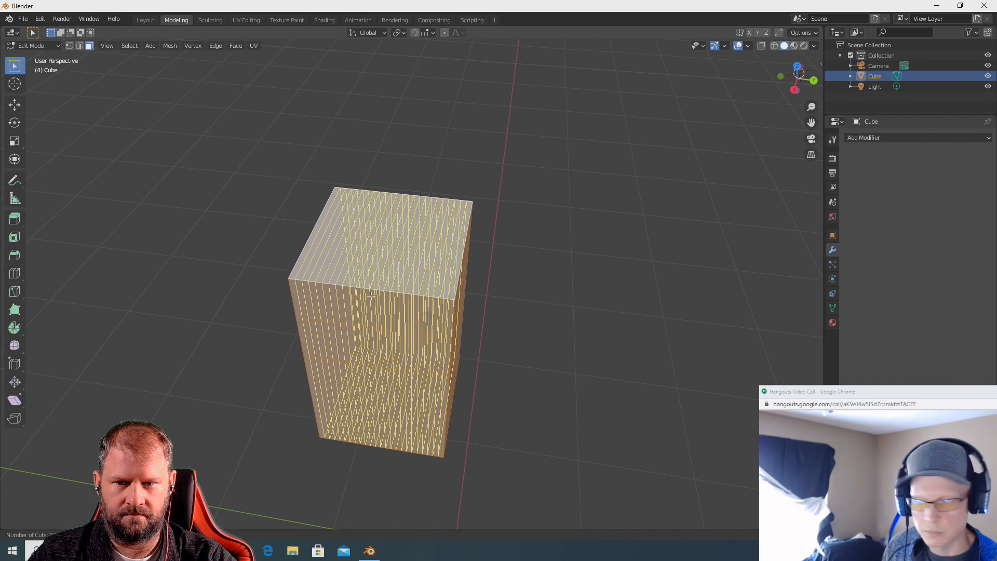
pyautogui.scroll(10, 371, 295)
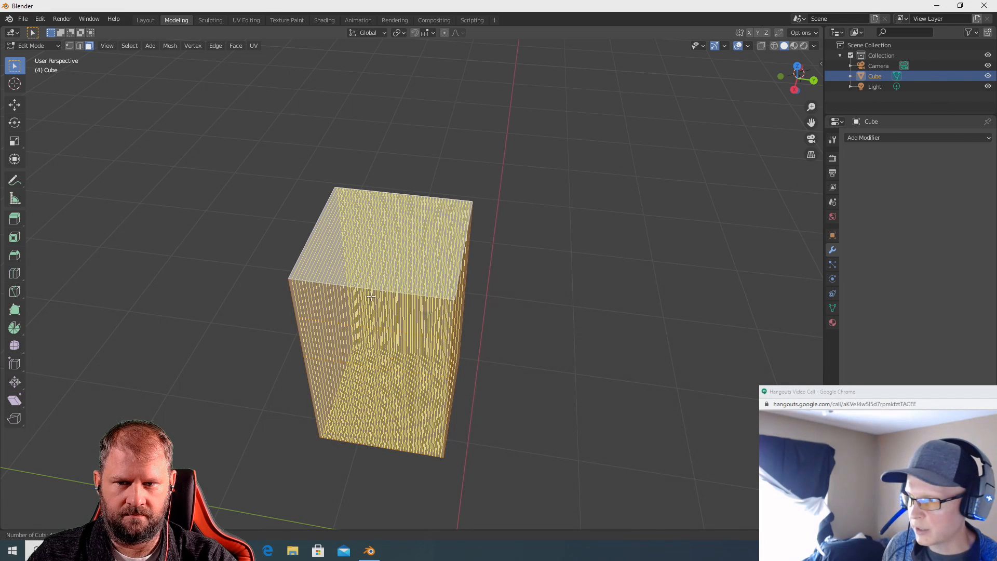
pyautogui.click(372, 295)
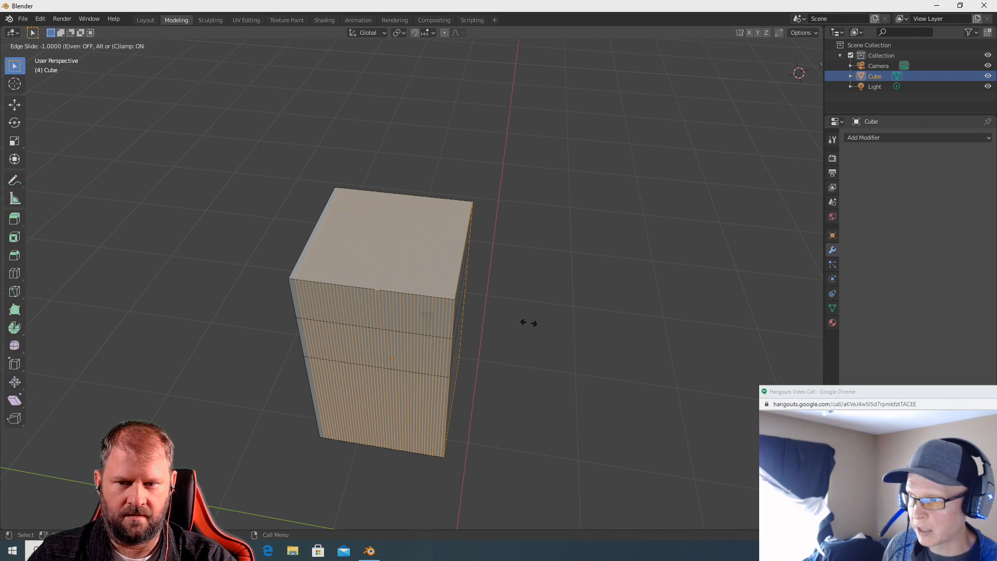
pyautogui.click(403, 308)
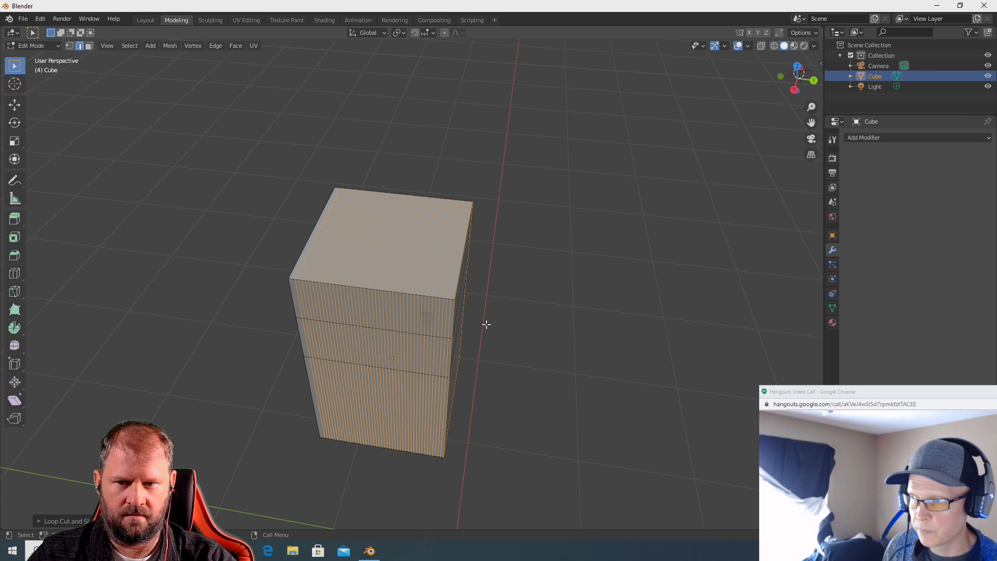
# Select an edge along the block's top front, and undo that selection together with the dense loop cuts, returning to face selection.
pyautogui.click(459, 294)
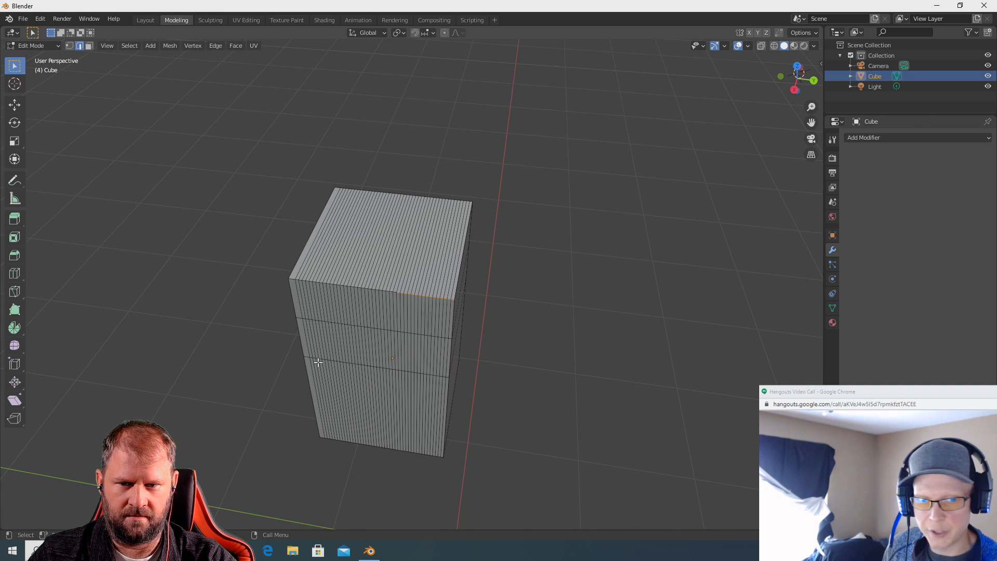
pyautogui.hotkey('ctrl', 'l')
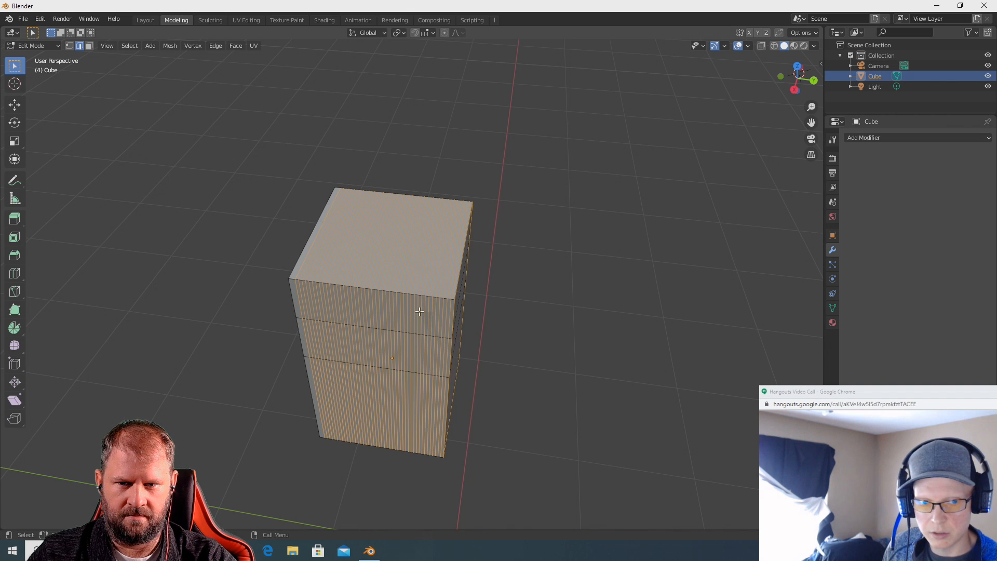
pyautogui.moveTo(522, 316); pyautogui.dragTo(587, 327)
pyautogui.hotkey('ctrl', 'z')
pyautogui.press('3')
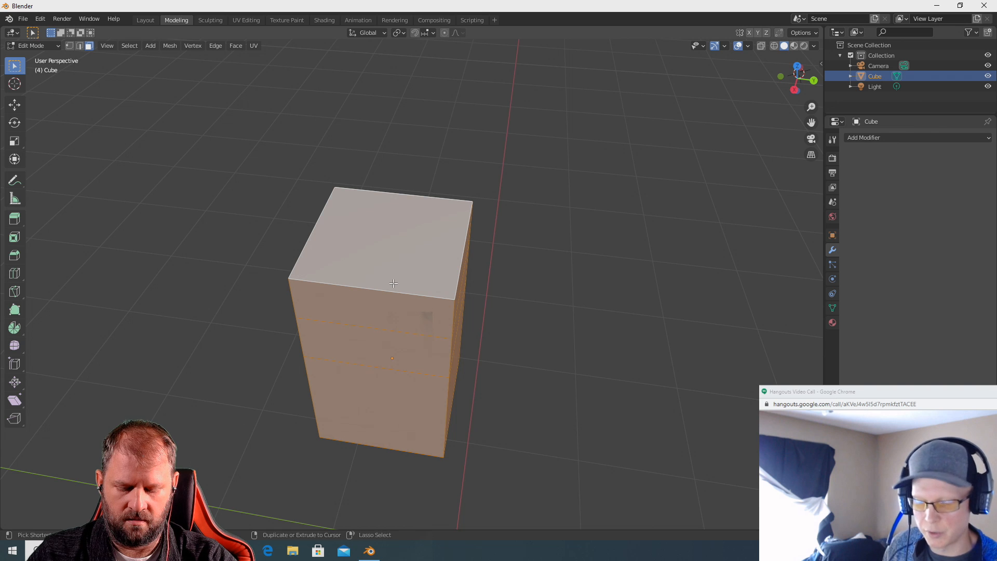
# Add six vertical loop cuts across the block's front and top, keeping them almost evenly spaced.
pyautogui.hotkey('ctrl', 'r')
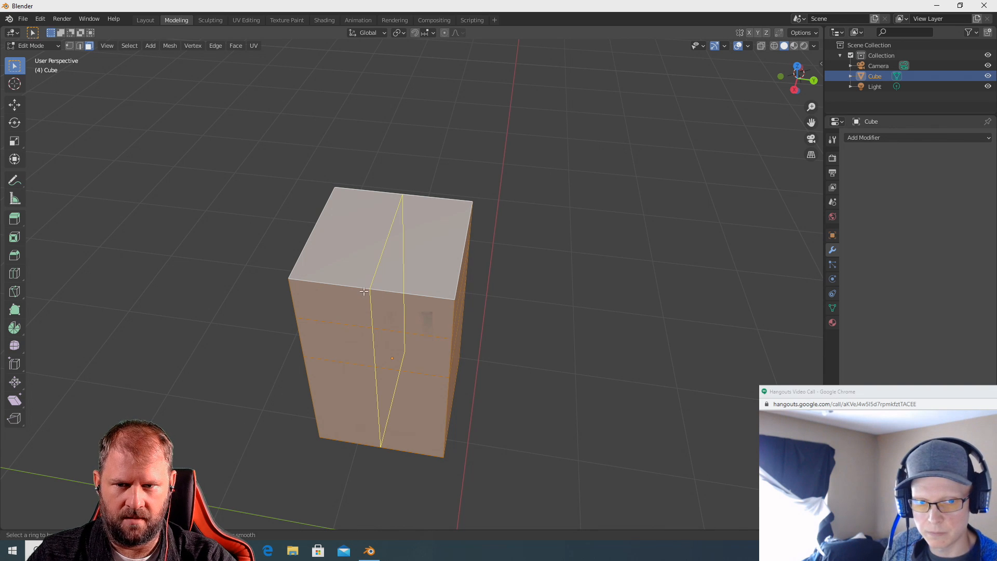
pyautogui.scroll(9, 364, 292)
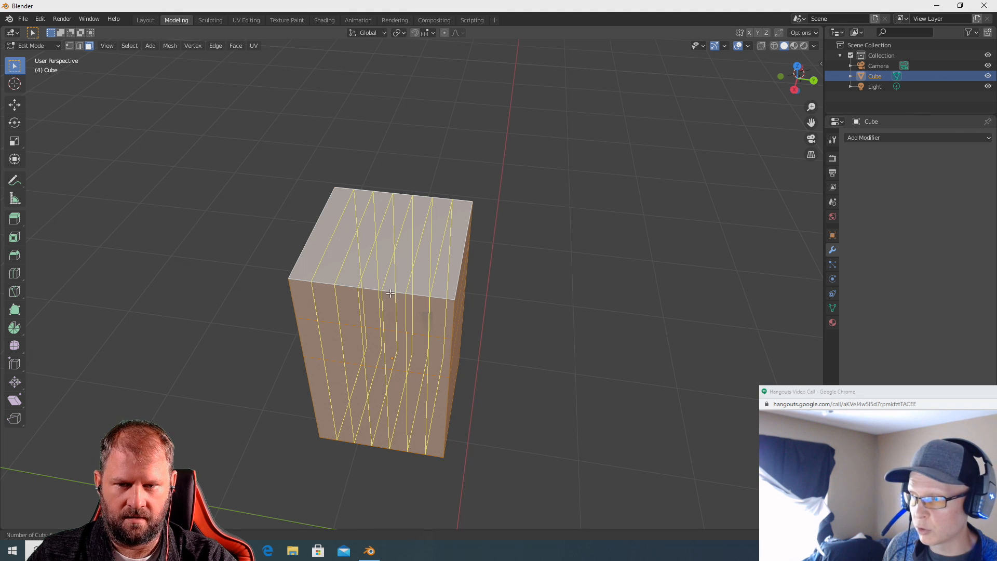
pyautogui.click(380, 295)
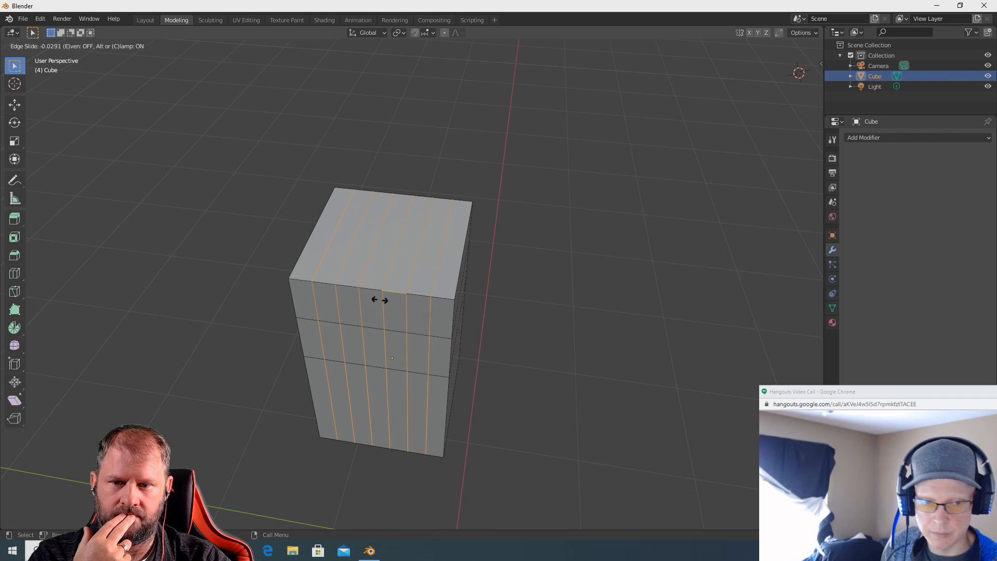
pyautogui.click(379, 300)
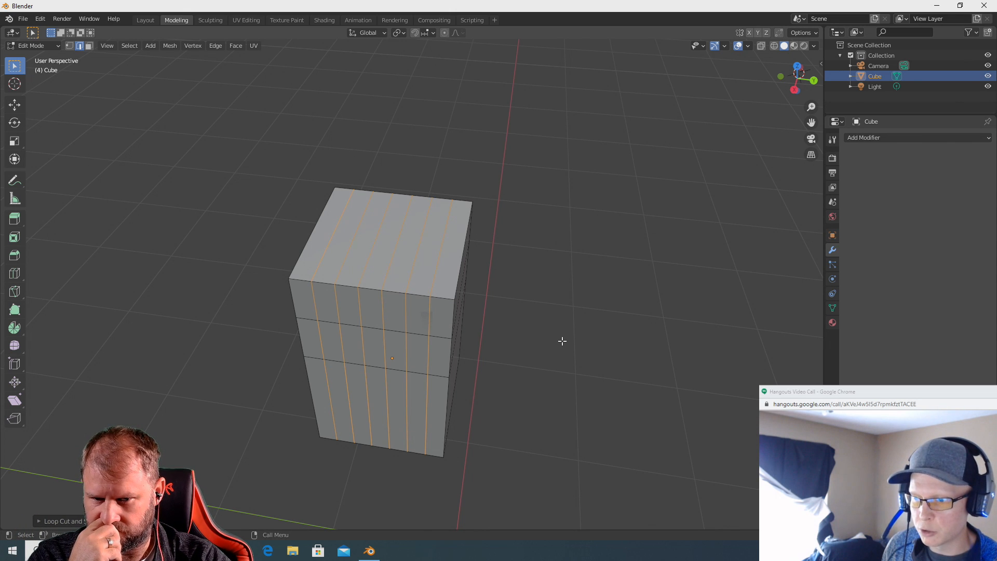
# Expand the Loop Cut and Slide settings, go through the Falloff options, and raise the Smoothness so the block bulges strongly outward.
pyautogui.click(39, 521)
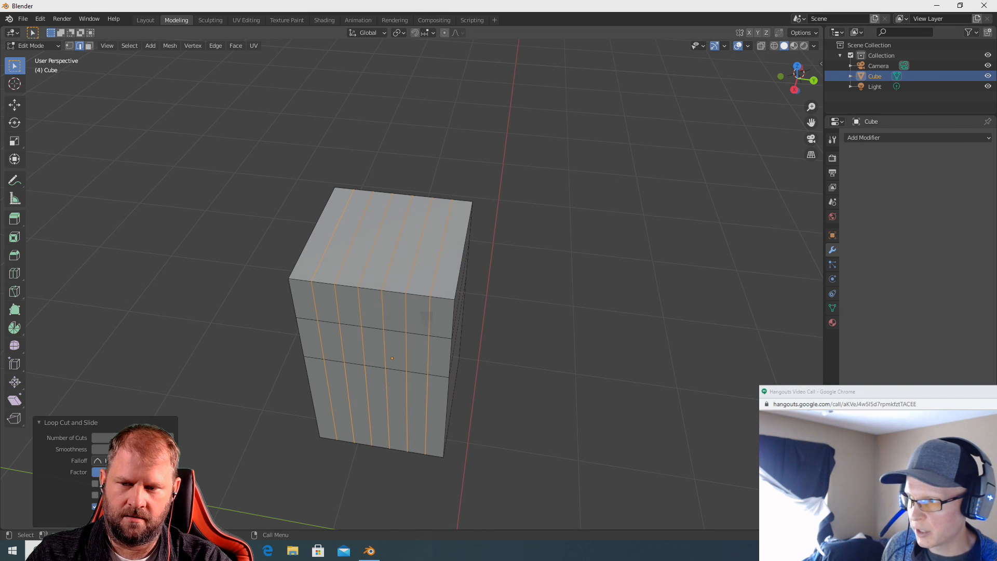
pyautogui.click(130, 461)
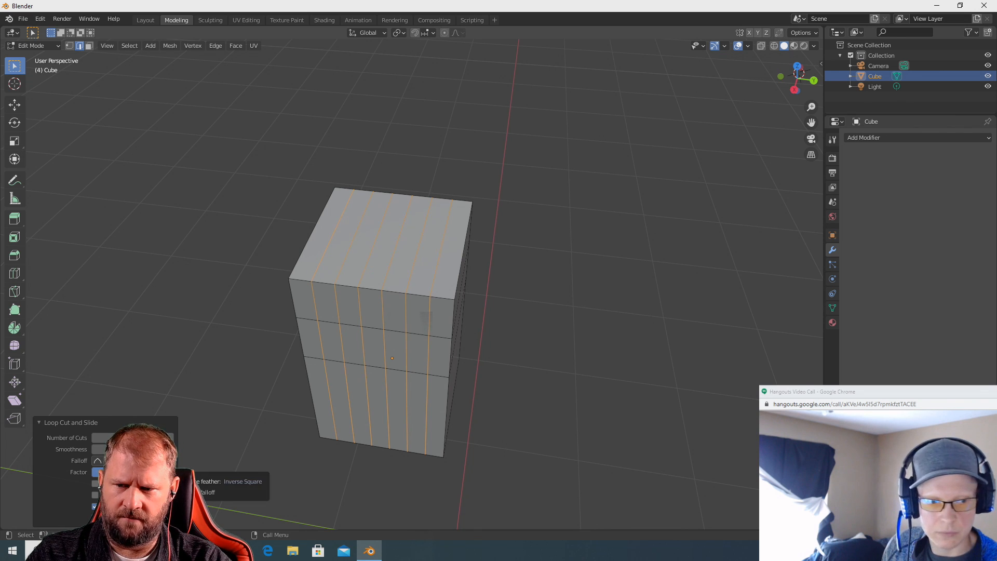
pyautogui.click(97, 461)
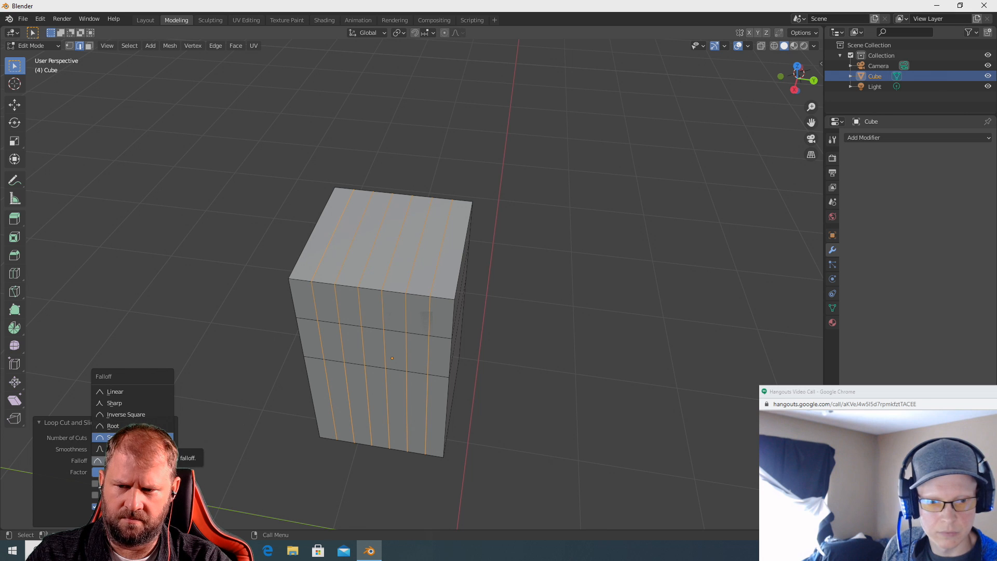
pyautogui.click(132, 437)
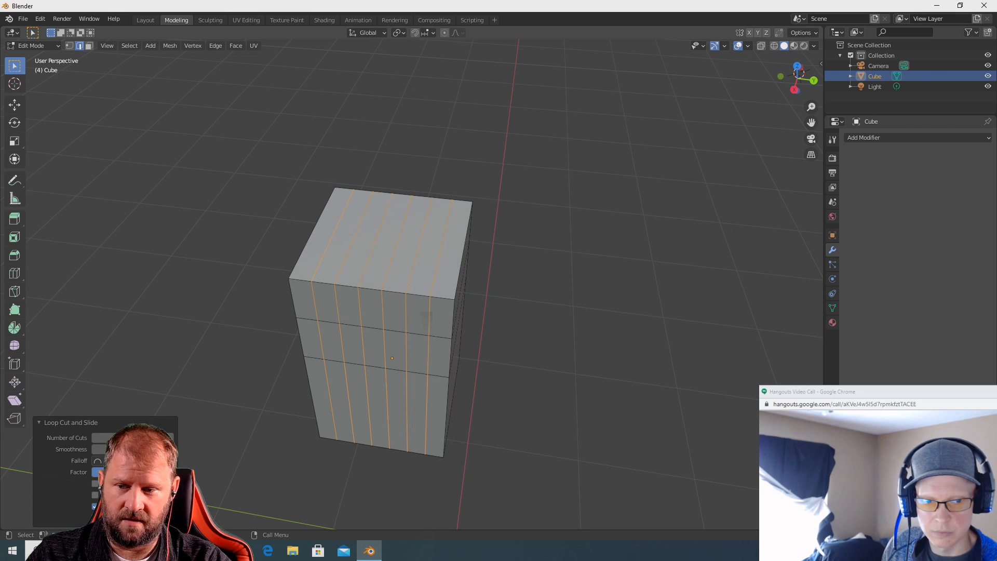
pyautogui.moveTo(132, 449); pyautogui.dragTo(195, 449)
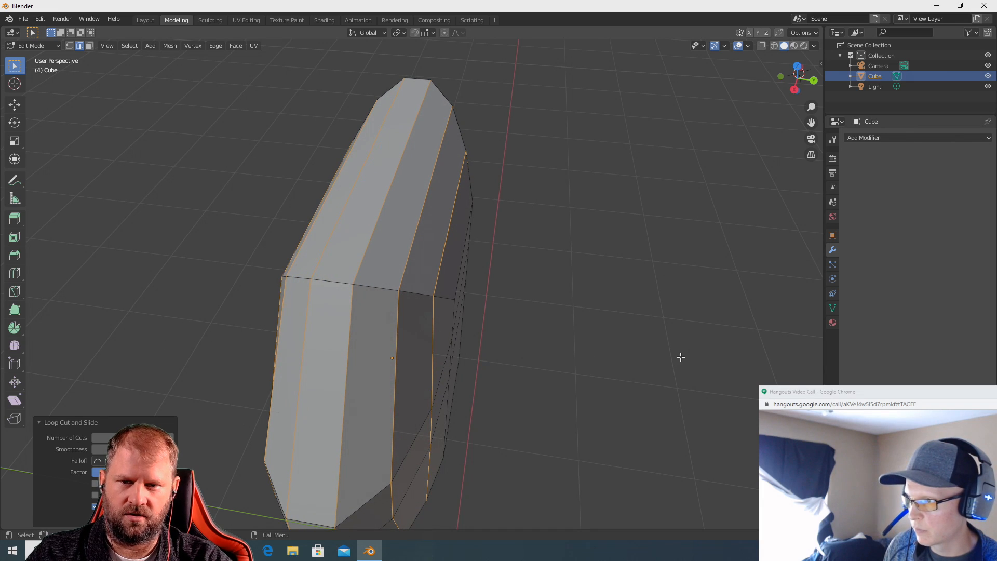
# Readjust the loop cut's Smoothness to give the block a gentler bulge.
pyautogui.moveTo(678, 356); pyautogui.dragTo(667, 383, button='middle')
pyautogui.scroll(-8, 560, 349)
pyautogui.scroll(3, 629, 349)
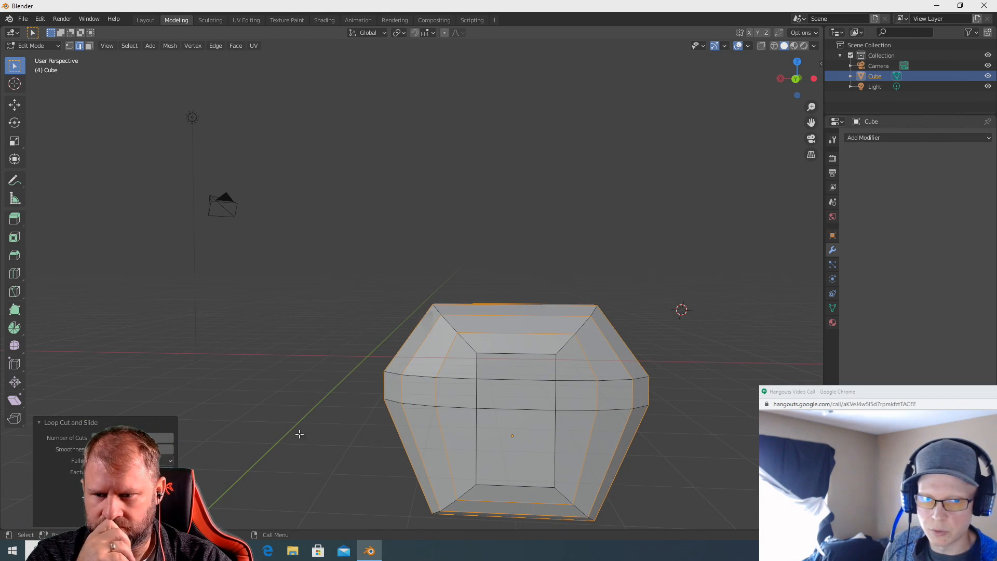
pyautogui.moveTo(133, 449)
pyautogui.mouseDown()
pyautogui.moveTo(158, 448)
pyautogui.moveTo(134, 449)
pyautogui.moveTo(153, 438)
pyautogui.moveTo(120, 437)
pyautogui.moveTo(156, 437)
pyautogui.moveTo(127, 437)
pyautogui.mouseUp()
pyautogui.moveTo(181, 450); pyautogui.dragTo(192, 453, button='middle')
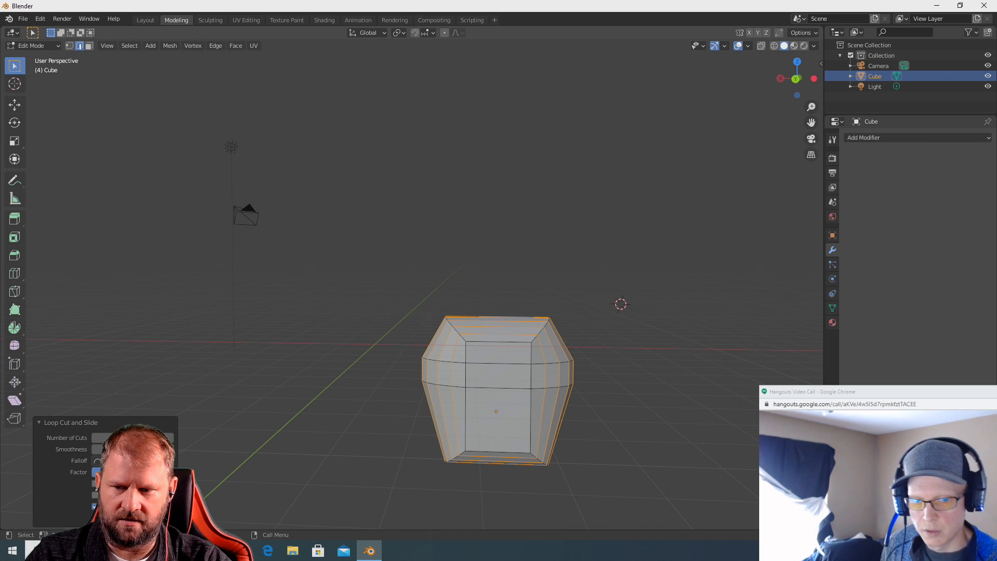
# Clear the edge selection and examine the bulged block's shape from several sides.
pyautogui.moveTo(349, 400); pyautogui.dragTo(460, 423, button='middle')
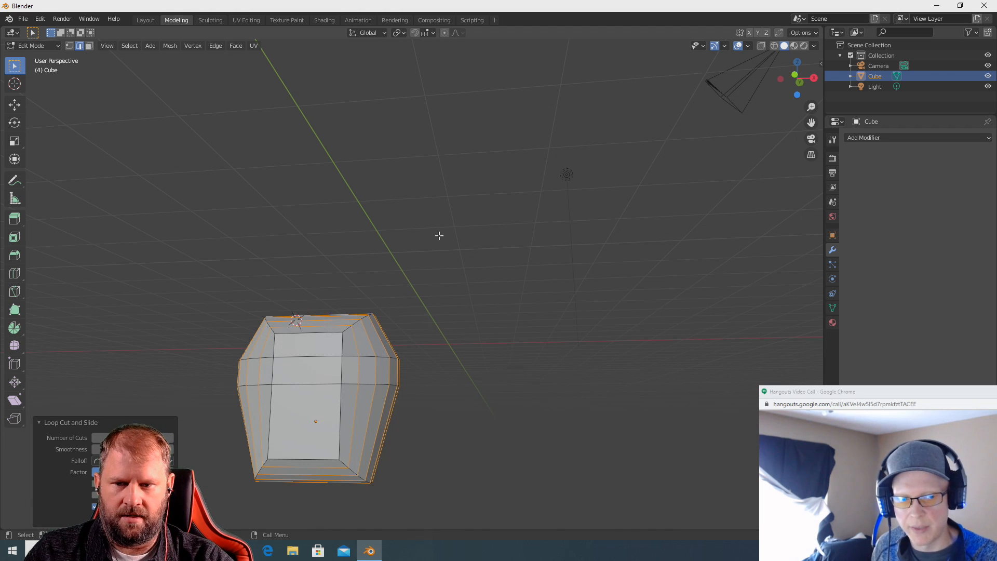
pyautogui.moveTo(450, 254); pyautogui.dragTo(455, 281)
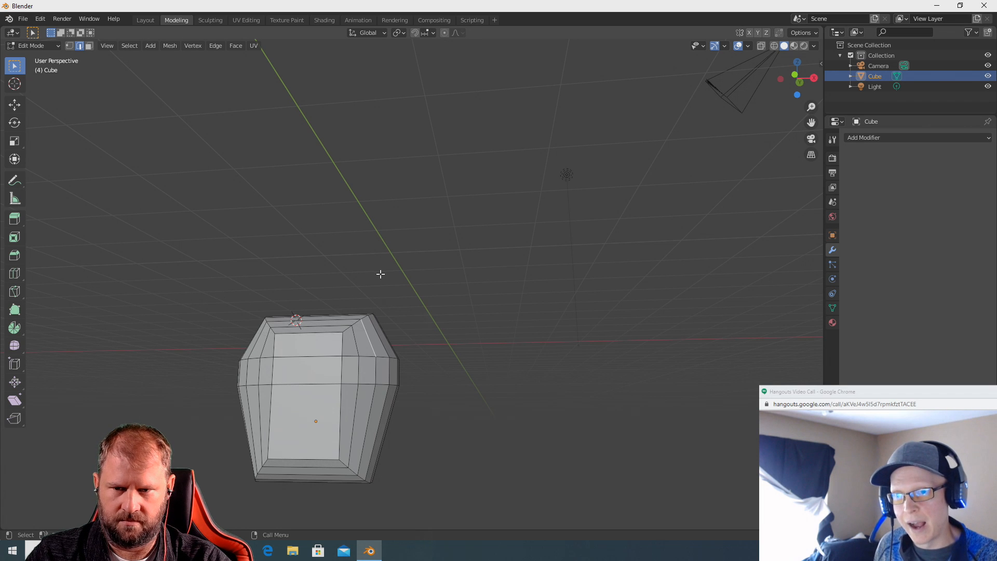
pyautogui.rightClick(359, 270)
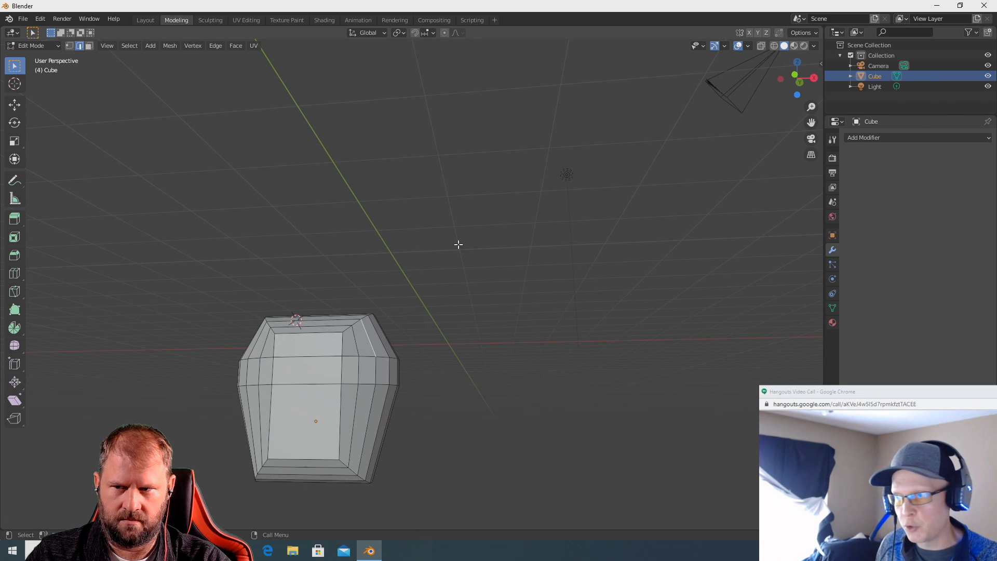
pyautogui.moveTo(414, 254); pyautogui.dragTo(547, 276, button='middle')
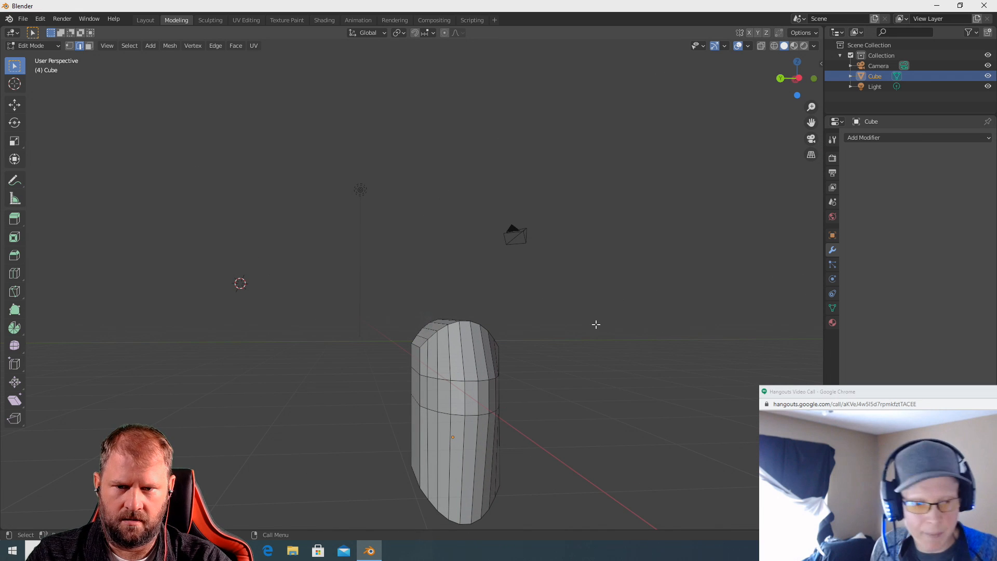
pyautogui.moveTo(594, 325); pyautogui.dragTo(356, 355, button='middle')
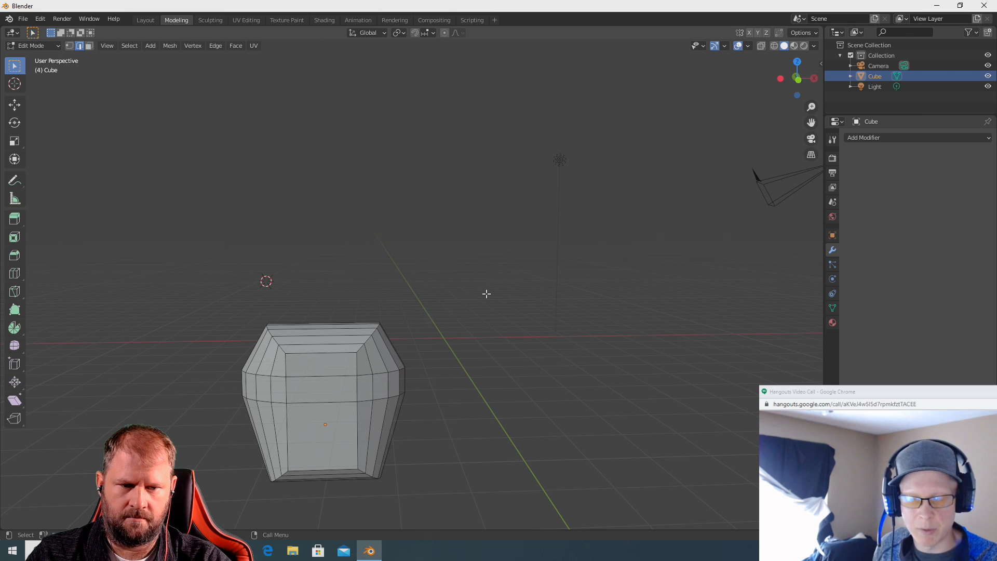
pyautogui.moveTo(480, 310); pyautogui.dragTo(470, 333, button='middle')
pyautogui.rightClick(470, 334)
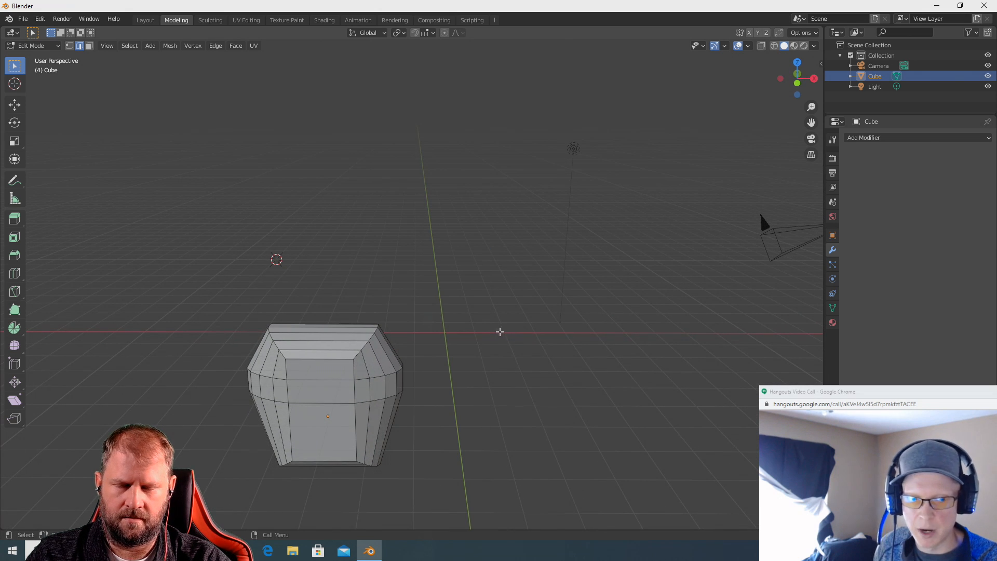
pyautogui.moveTo(467, 336); pyautogui.dragTo(550, 270, button='middle')
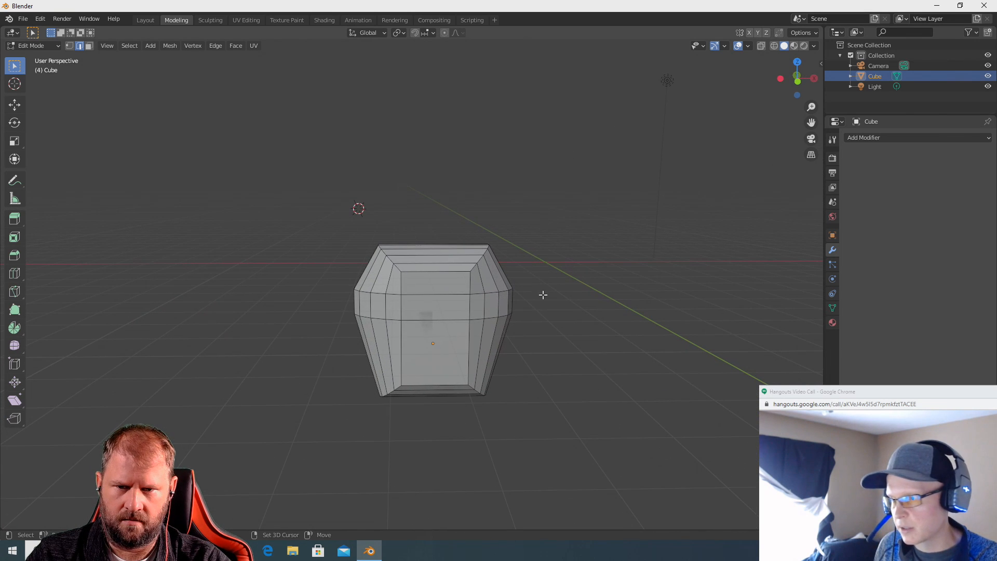
# Switch to face selection, select the three stacked flat faces on one side of the bulged block, and clear the selection.
pyautogui.press('3')
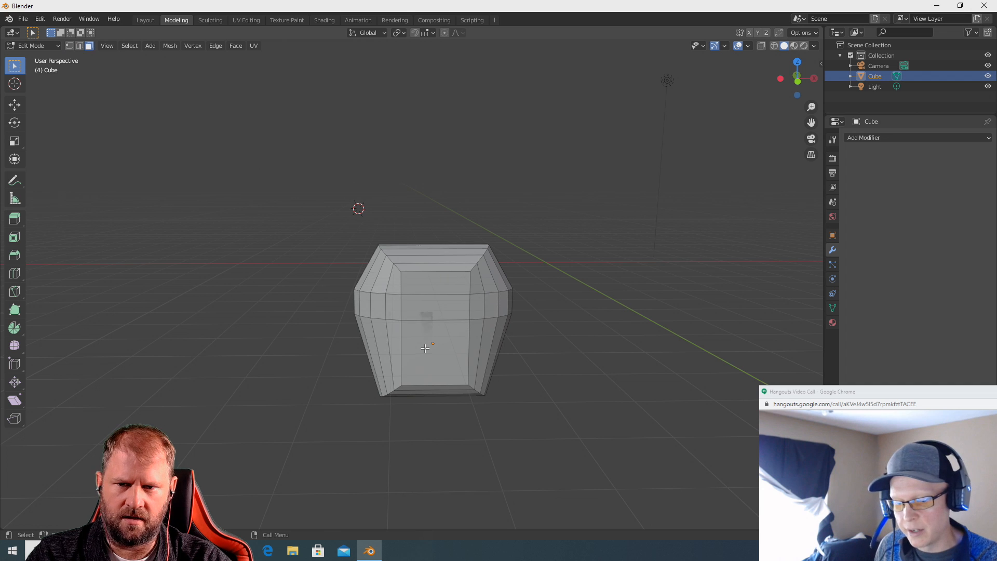
pyautogui.moveTo(552, 356); pyautogui.dragTo(431, 333, button='middle')
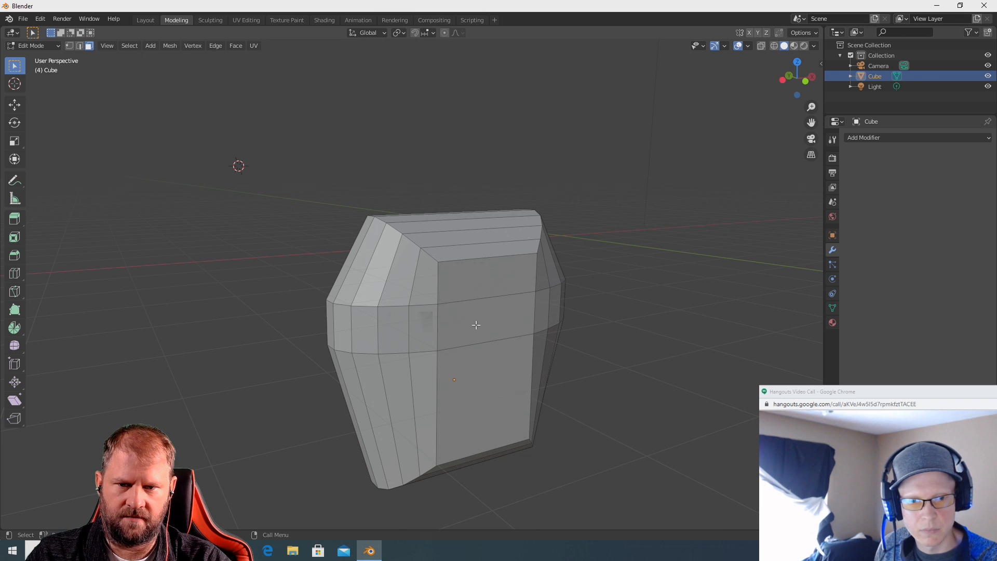
pyautogui.click(476, 325)
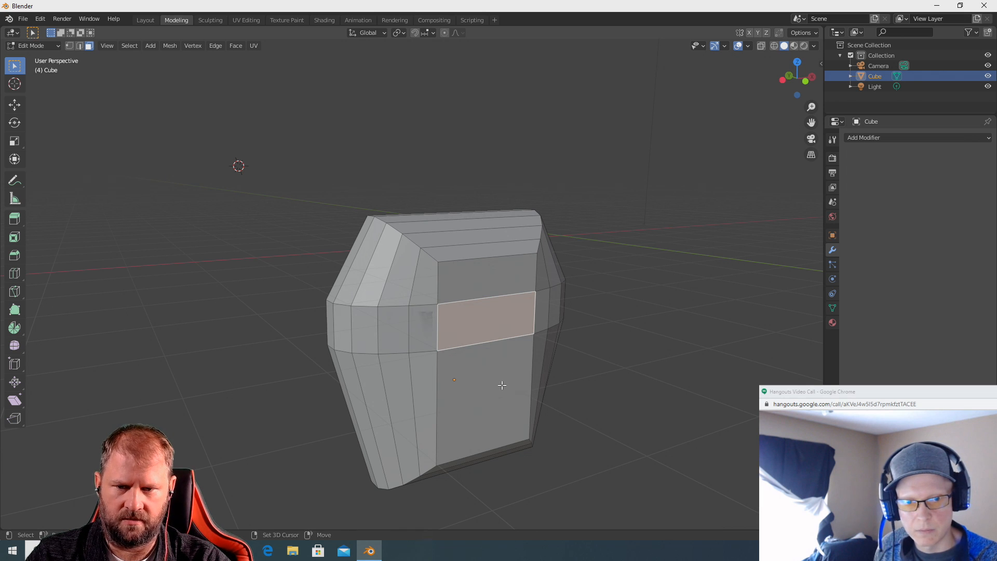
pyautogui.keyDown('shift'); pyautogui.click(501, 384); pyautogui.keyUp('shift')
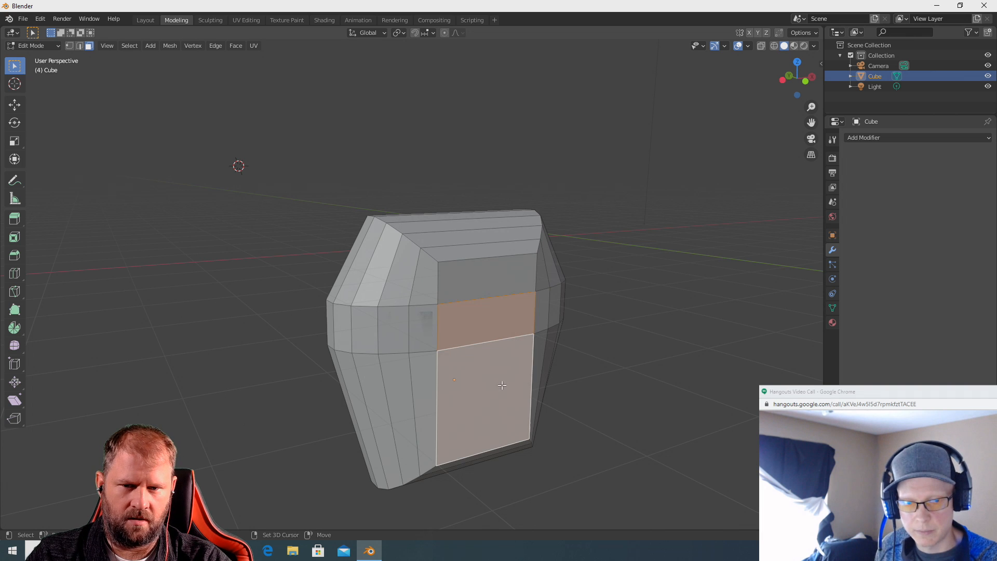
pyautogui.keyDown('shift'); pyautogui.click(489, 275); pyautogui.keyUp('shift')
pyautogui.moveTo(666, 369); pyautogui.dragTo(621, 366, button='middle')
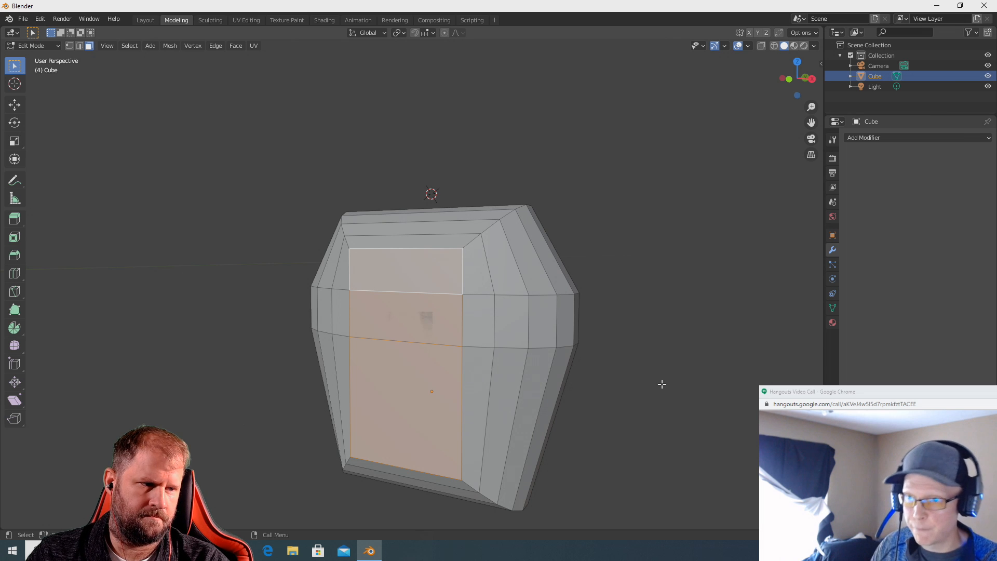
pyautogui.click(621, 408)
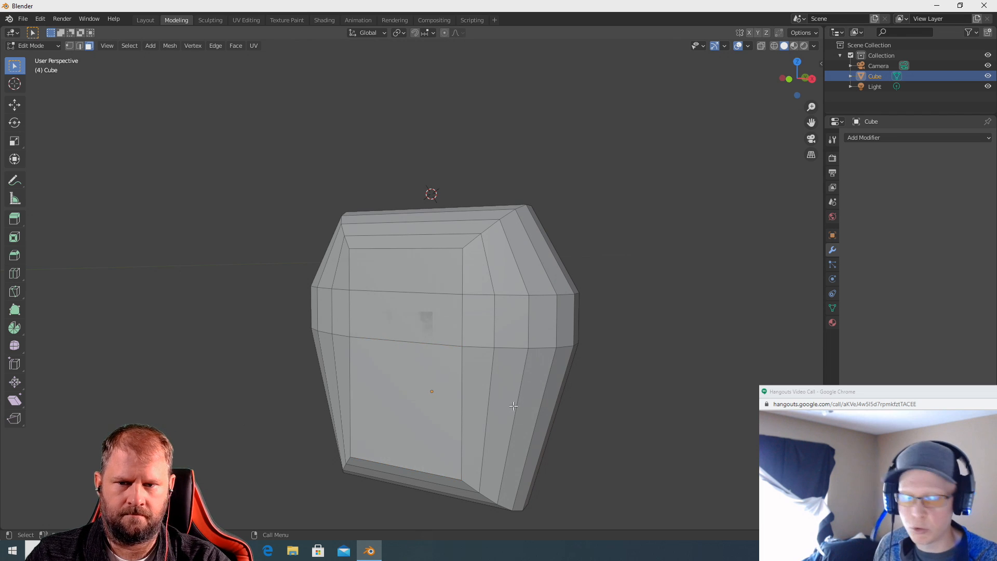
# Select the lower flat face and extend the selection by shortest path through the flat faces to the bevel strips above and below.
pyautogui.click(404, 397)
pyautogui.keyDown('ctrl'); pyautogui.click(424, 327); pyautogui.keyUp('ctrl')
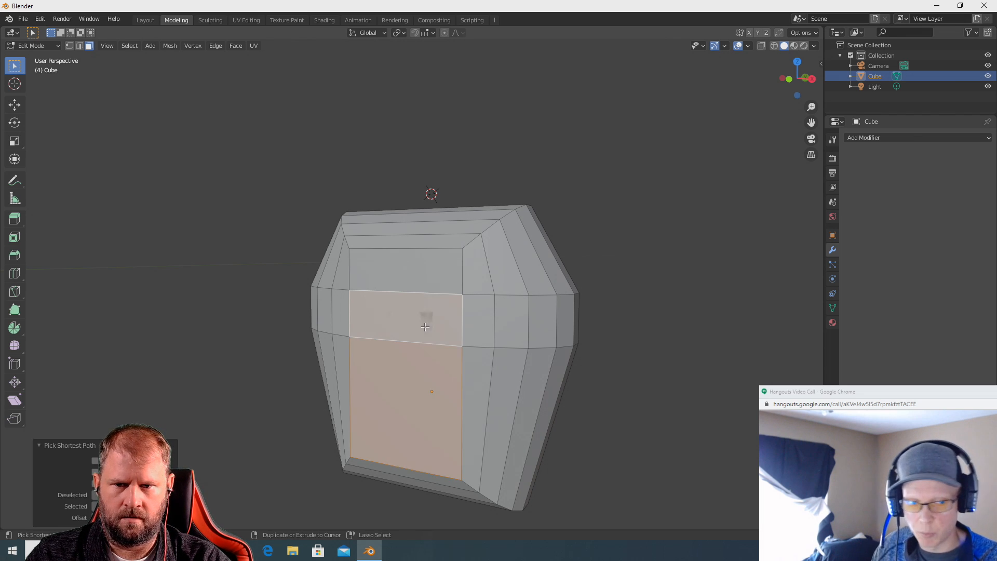
pyautogui.keyDown('ctrl'); pyautogui.click(435, 239); pyautogui.keyUp('ctrl')
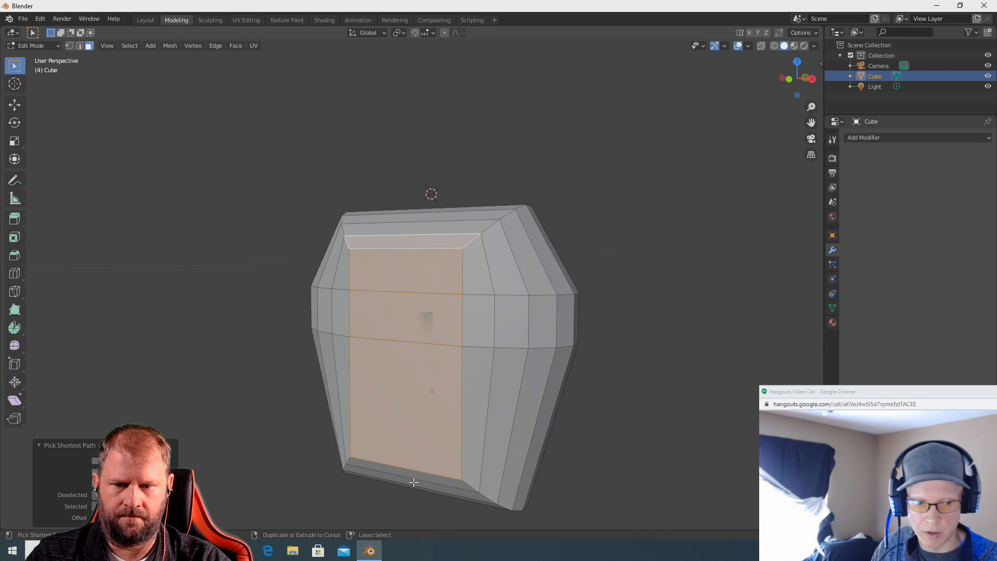
pyautogui.keyDown('ctrl'); pyautogui.click(414, 478); pyautogui.keyUp('ctrl')
pyautogui.keyDown('ctrl'); pyautogui.click(441, 229); pyautogui.keyUp('ctrl')
pyautogui.keyDown('ctrl'); pyautogui.click(441, 230); pyautogui.keyUp('ctrl')
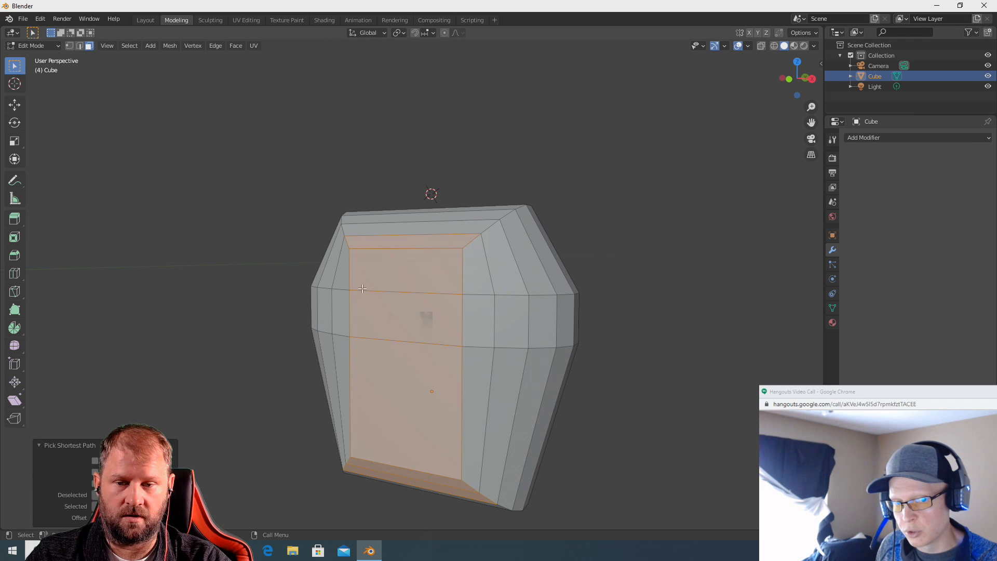
# Reselect only the three stacked flat faces using a shortest path from the upper or middle face to the lowest one.
pyautogui.click(415, 289)
pyautogui.keyDown('ctrl'); pyautogui.click(413, 353); pyautogui.keyUp('ctrl')
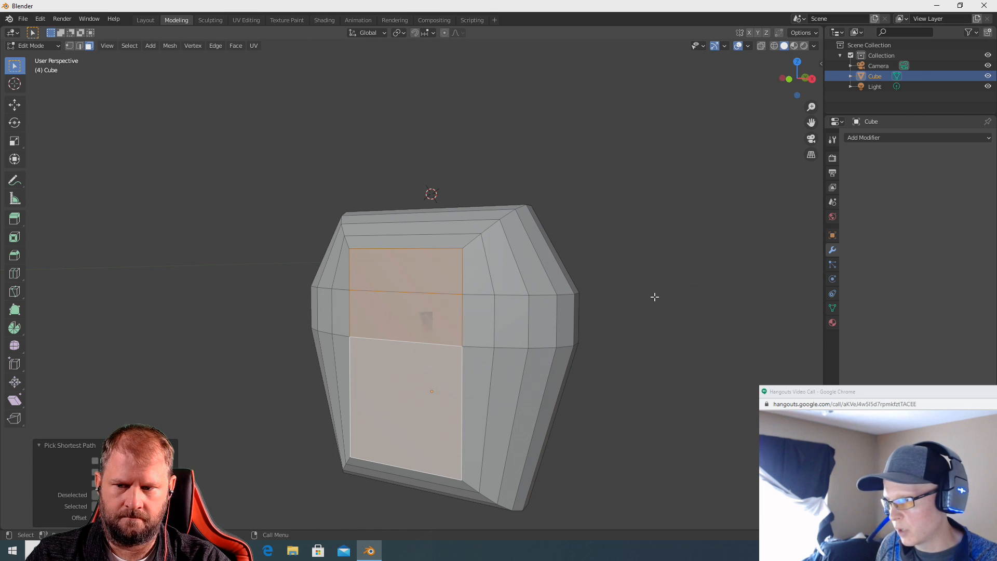
pyautogui.moveTo(654, 297); pyautogui.dragTo(669, 310, button='middle')
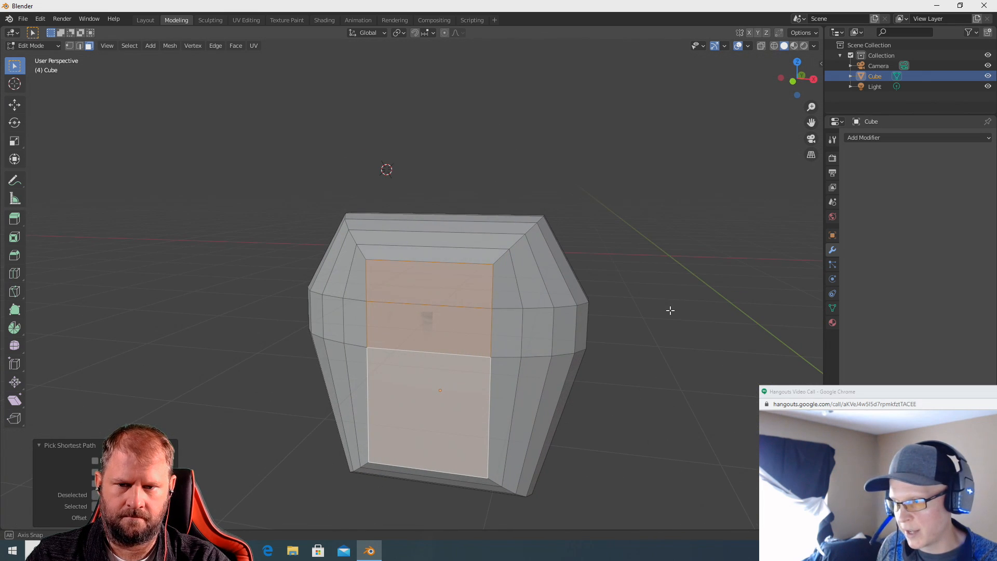
# Select the vertical face loop running around the block through the flat faces and examine how it wraps over the top.
pyautogui.keyDown('alt'); pyautogui.click(420, 262); pyautogui.keyUp('alt')
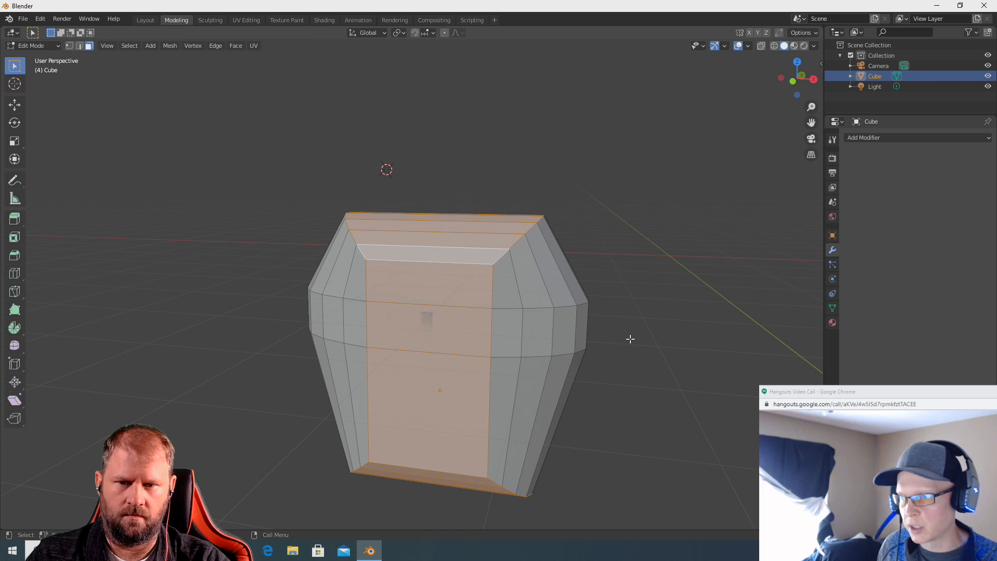
pyautogui.moveTo(685, 356); pyautogui.dragTo(422, 294, button='middle')
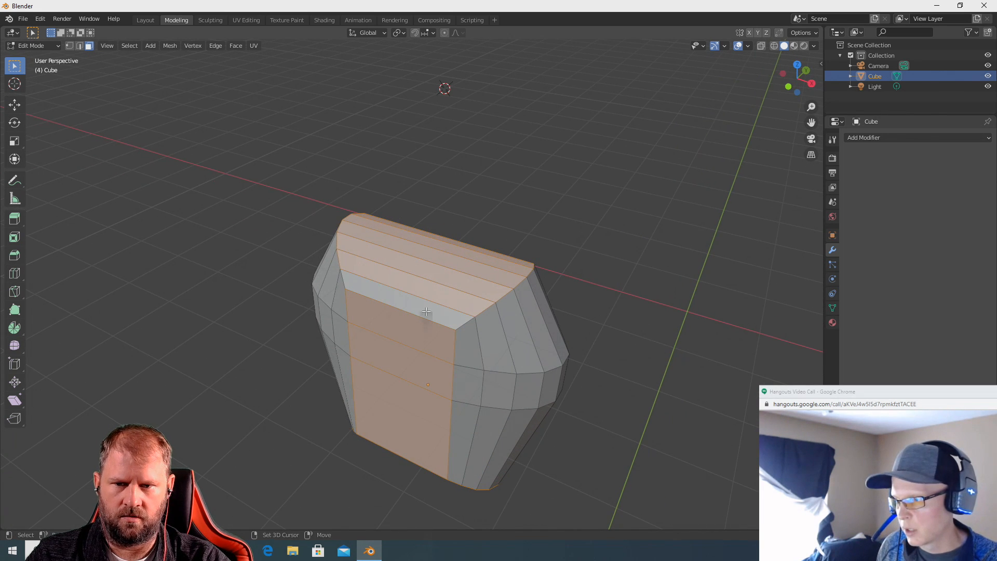
pyautogui.moveTo(665, 347); pyautogui.dragTo(483, 338, button='middle')
# Select the three stacked flat faces on the front of the block, delete them as Faces, and inspect the hollow interior.
pyautogui.click(469, 286)
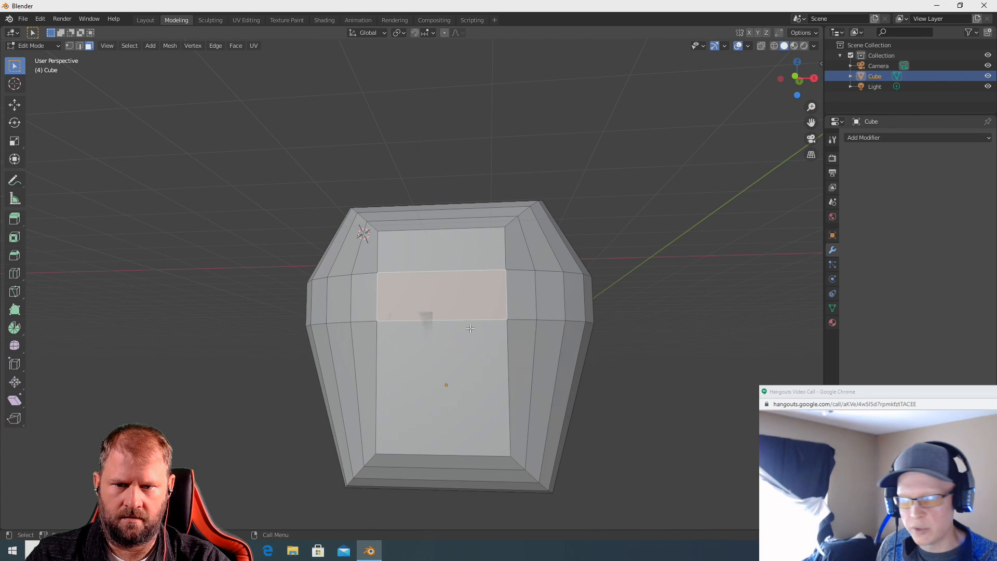
pyautogui.keyDown('shift'); pyautogui.click(471, 334); pyautogui.keyUp('shift')
pyautogui.keyDown('shift'); pyautogui.click(466, 253); pyautogui.keyUp('shift')
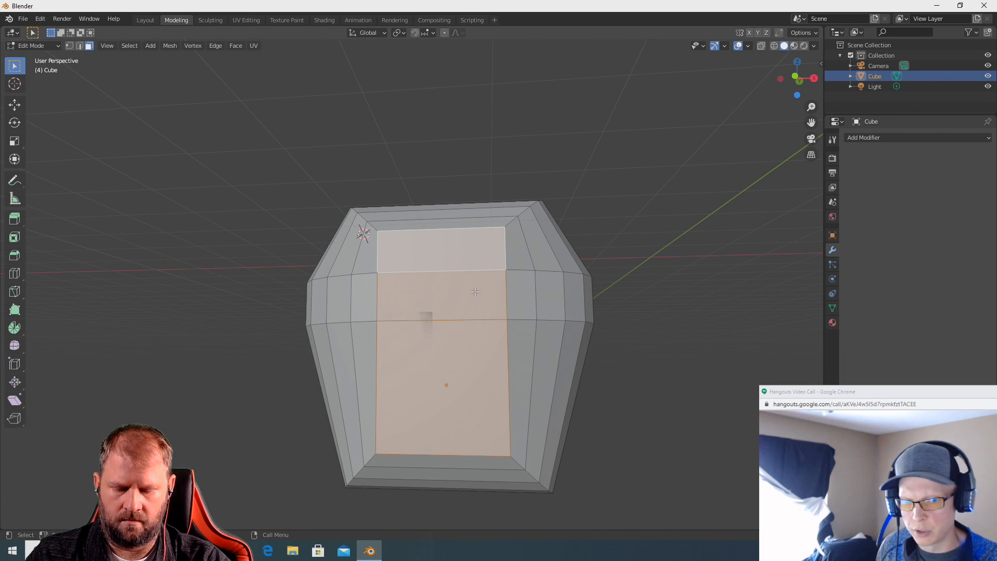
pyautogui.press('x')
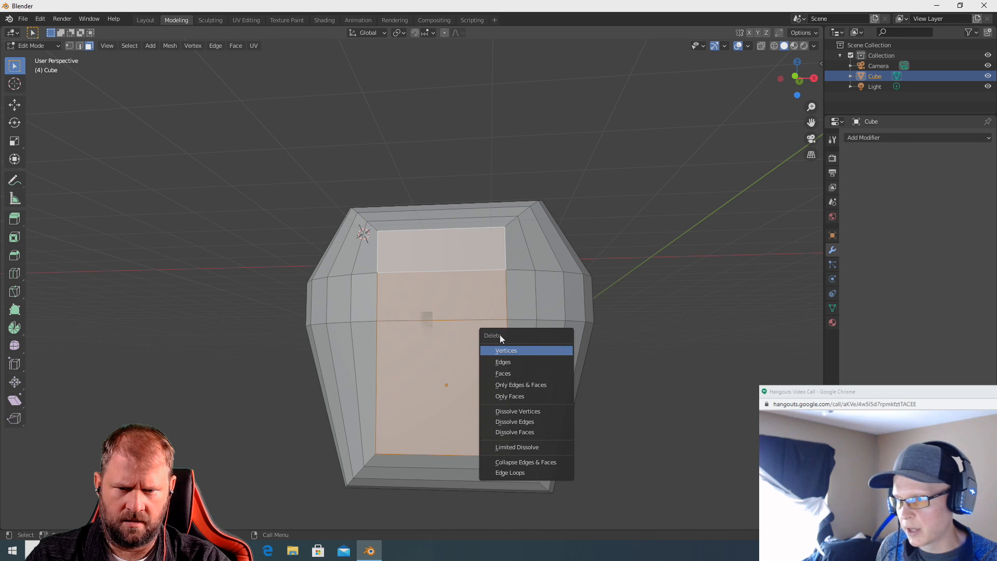
pyautogui.click(503, 373)
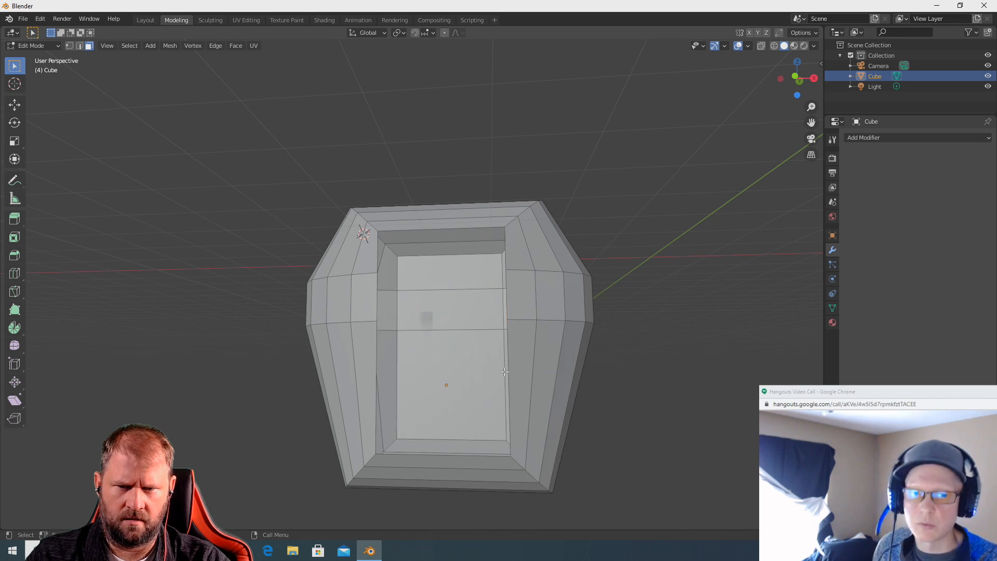
pyautogui.moveTo(648, 382); pyautogui.dragTo(696, 398, button='middle')
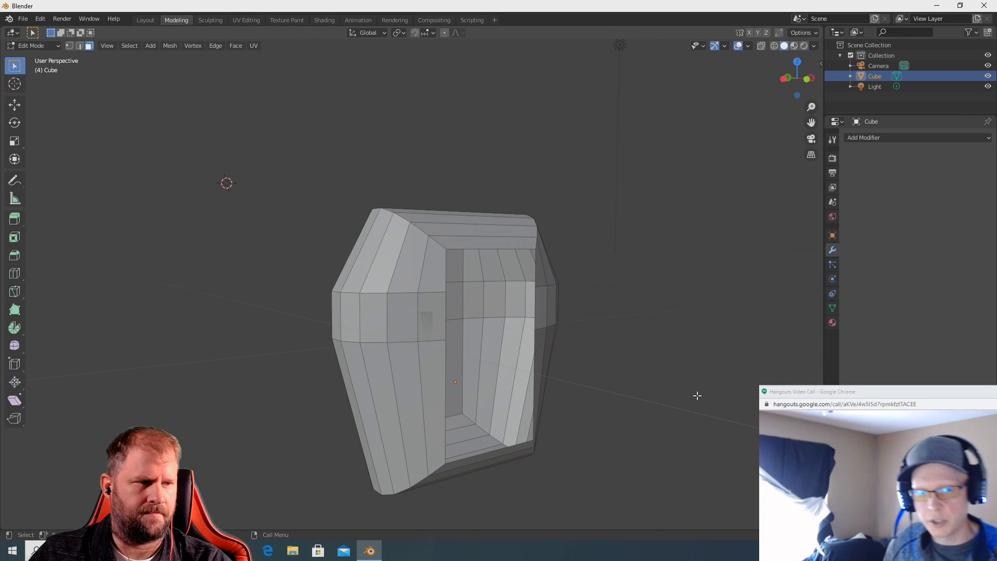
pyautogui.moveTo(716, 343); pyautogui.dragTo(640, 357, button='middle')
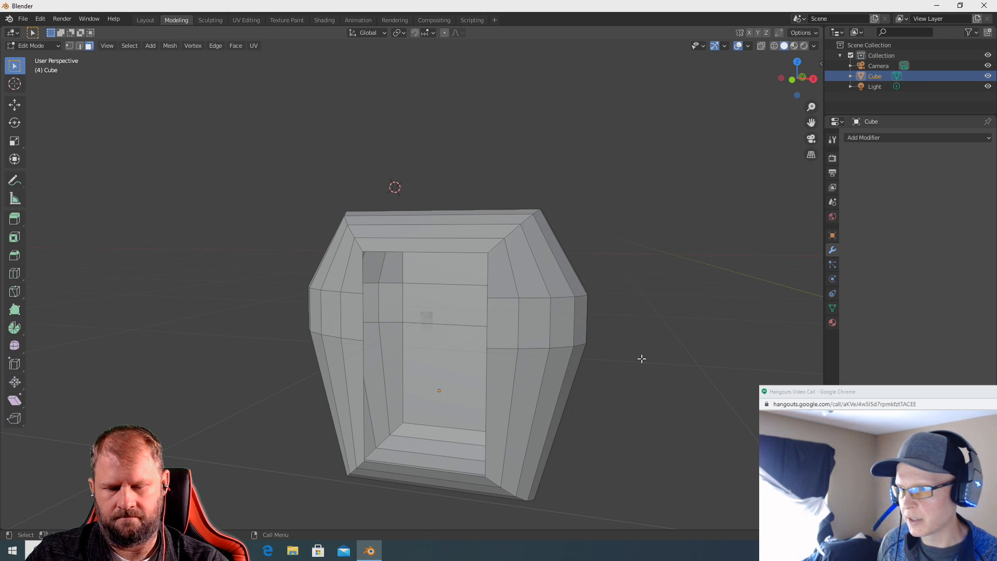
# Search the add-ons in Preferences for "pie" and enable Interface: 3D Viewport Pie Menus.
pyautogui.click(38, 20)
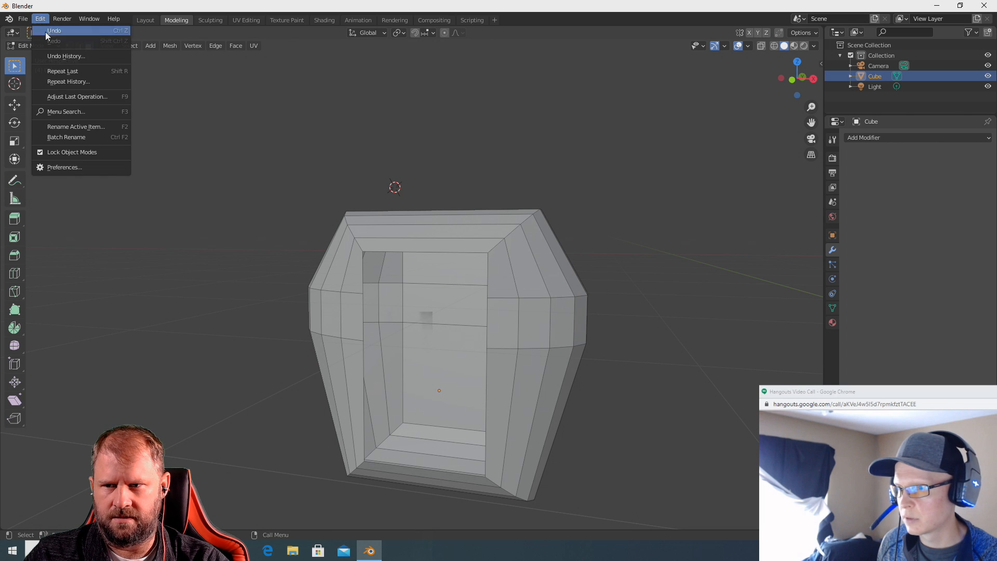
pyautogui.click(64, 167)
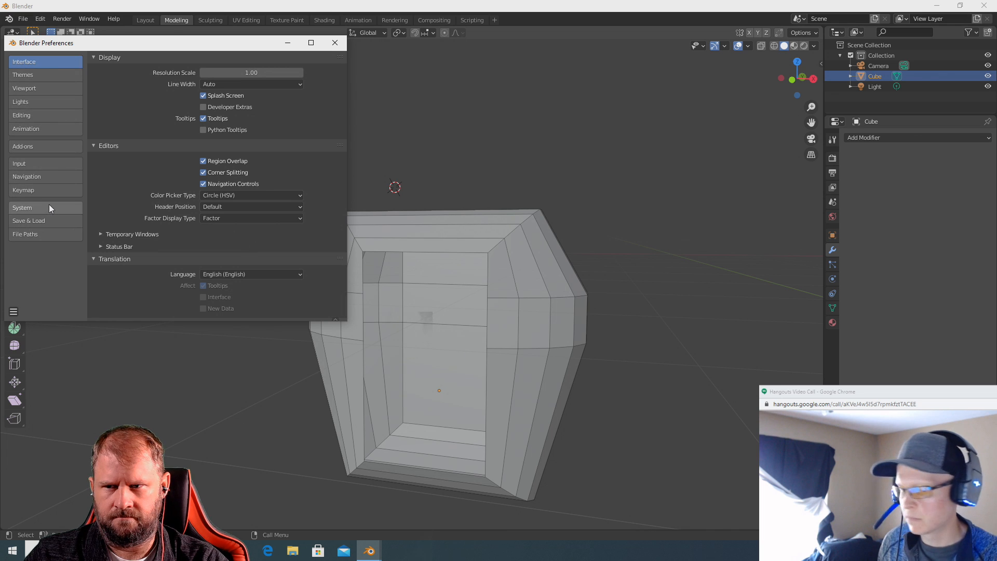
pyautogui.click(26, 147)
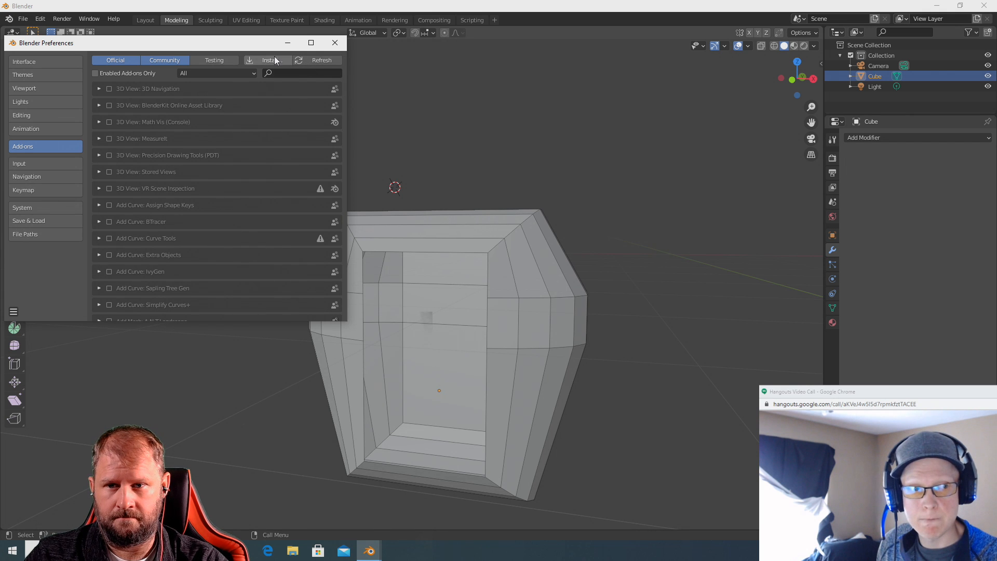
pyautogui.click(287, 73)
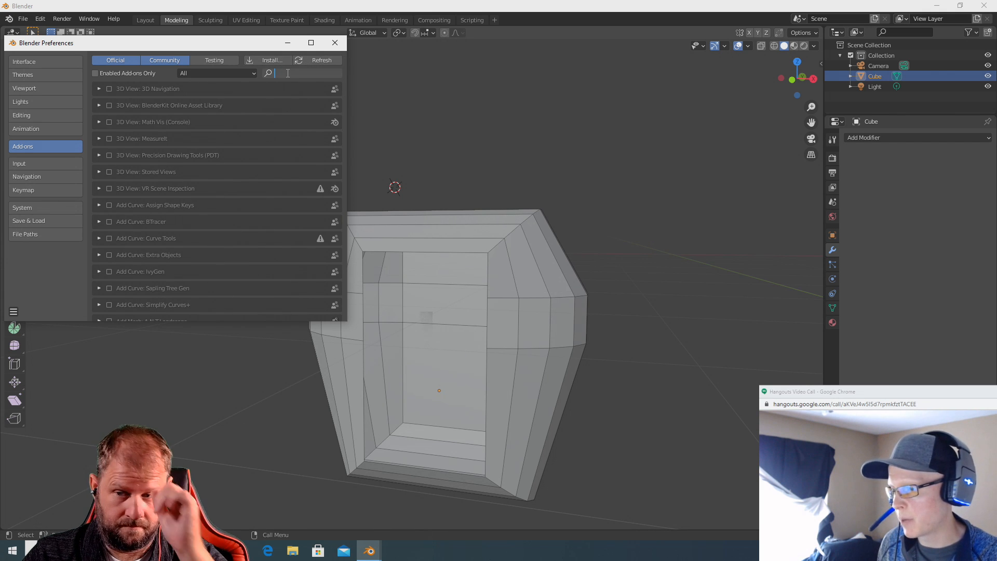
pyautogui.write('pie')
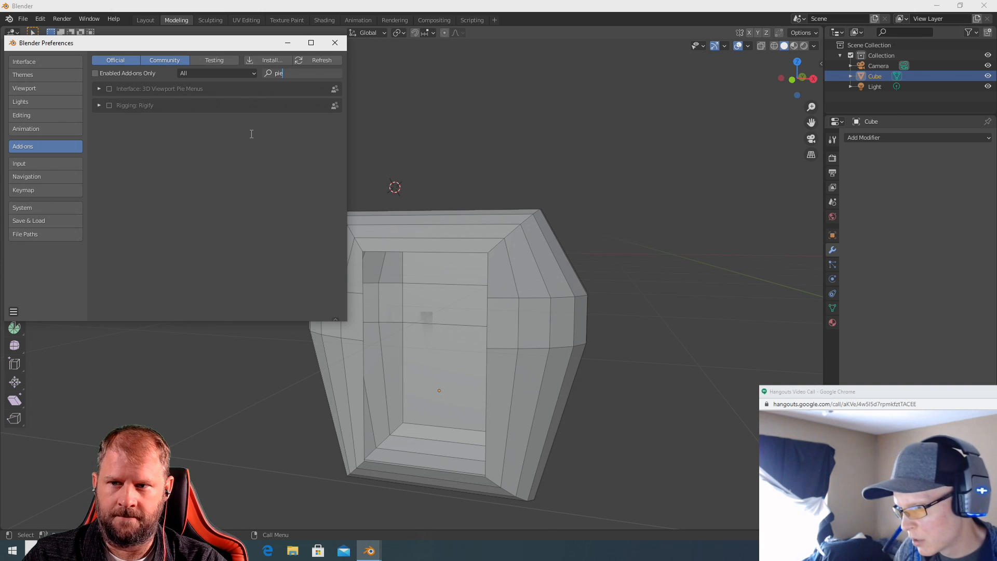
pyautogui.click(108, 89)
pyautogui.click(109, 89)
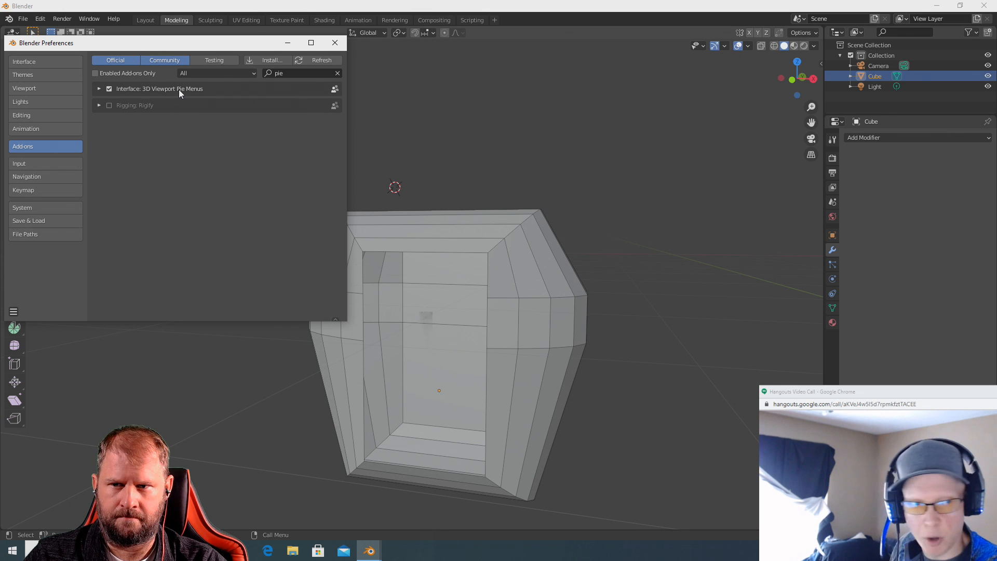
# Expand the 3D Viewport Pie Menus details, review the individual pie menus with their hotkeys, and expand the Edit Delete Pie entry.
pyautogui.click(99, 90)
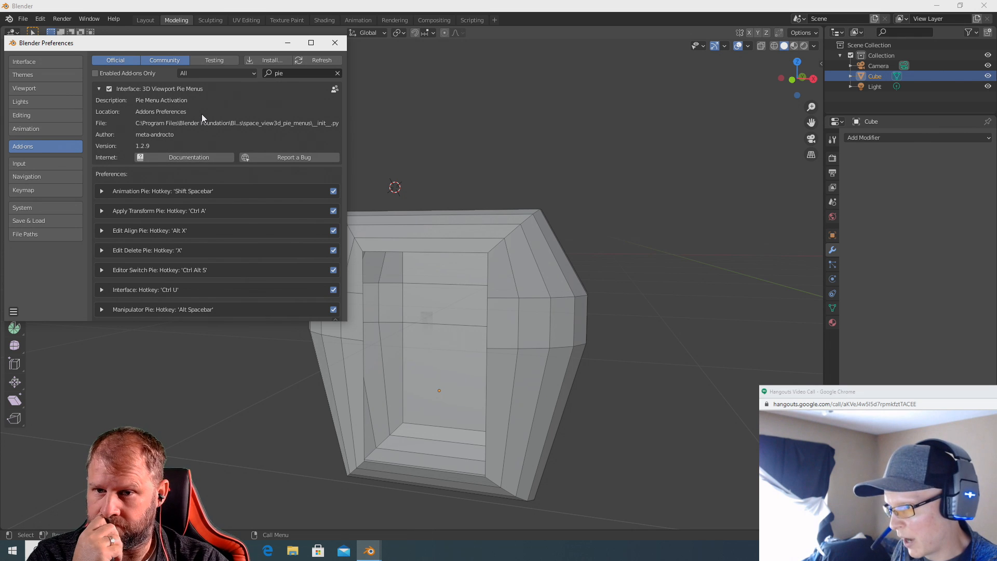
pyautogui.scroll(-9, 202, 114)
pyautogui.scroll(-1, 203, 122)
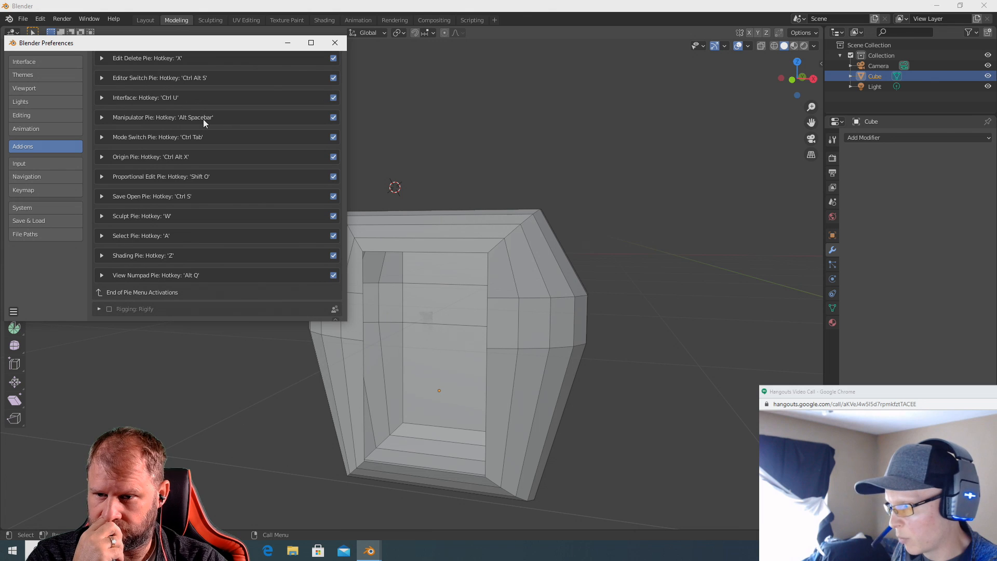
pyautogui.scroll(1, 203, 123)
pyautogui.scroll(2, 204, 127)
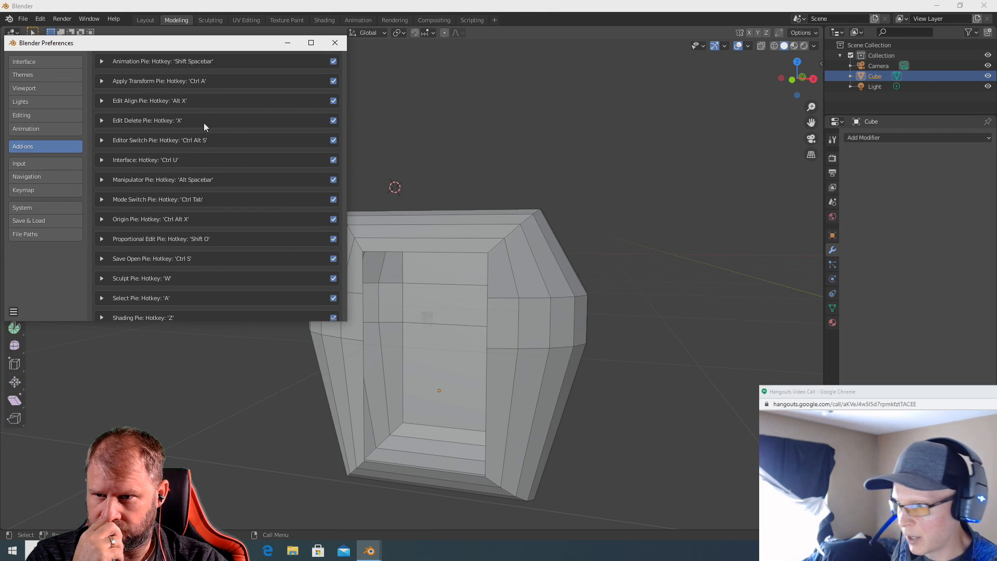
pyautogui.click(102, 120)
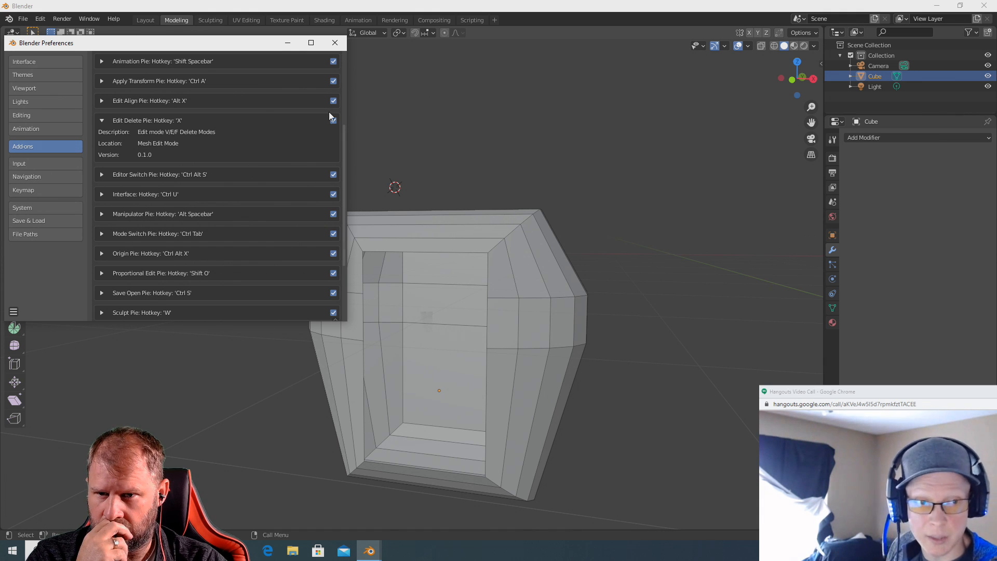
pyautogui.scroll(2, 317, 135)
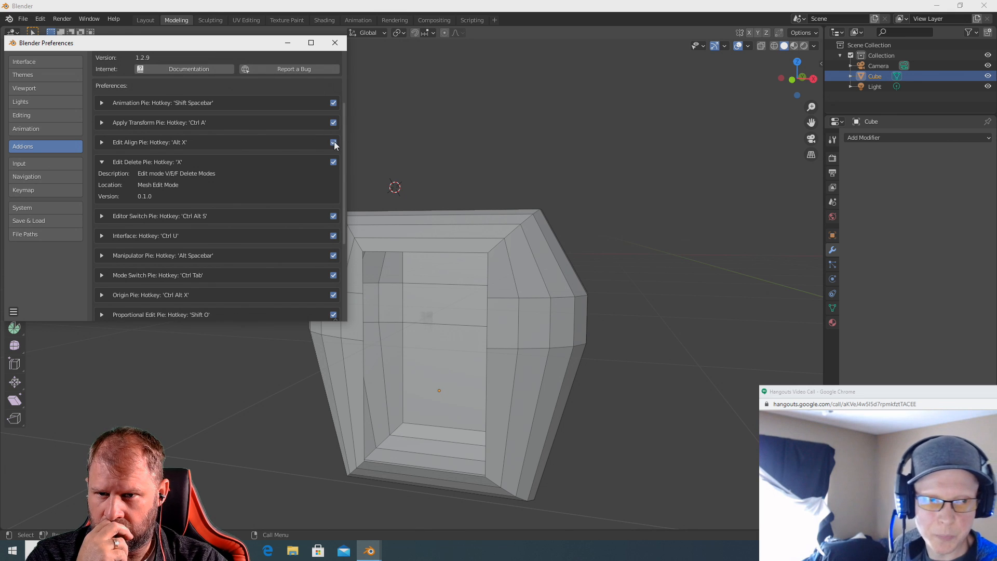
# Disable every pie menu in the add-on except Edit Delete Pie, and close the Preferences.
pyautogui.click(333, 123)
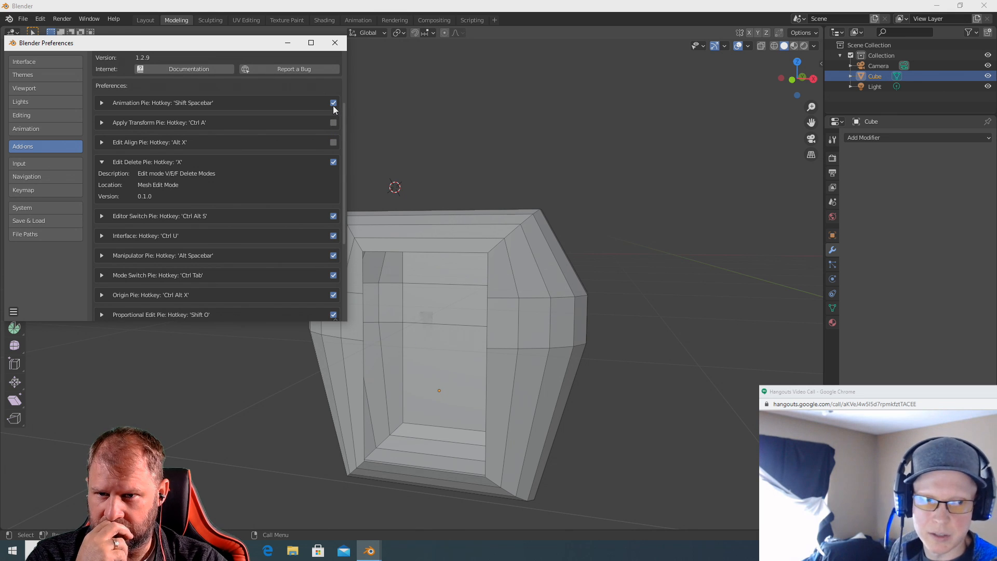
pyautogui.click(332, 216)
pyautogui.scroll(-3, 295, 207)
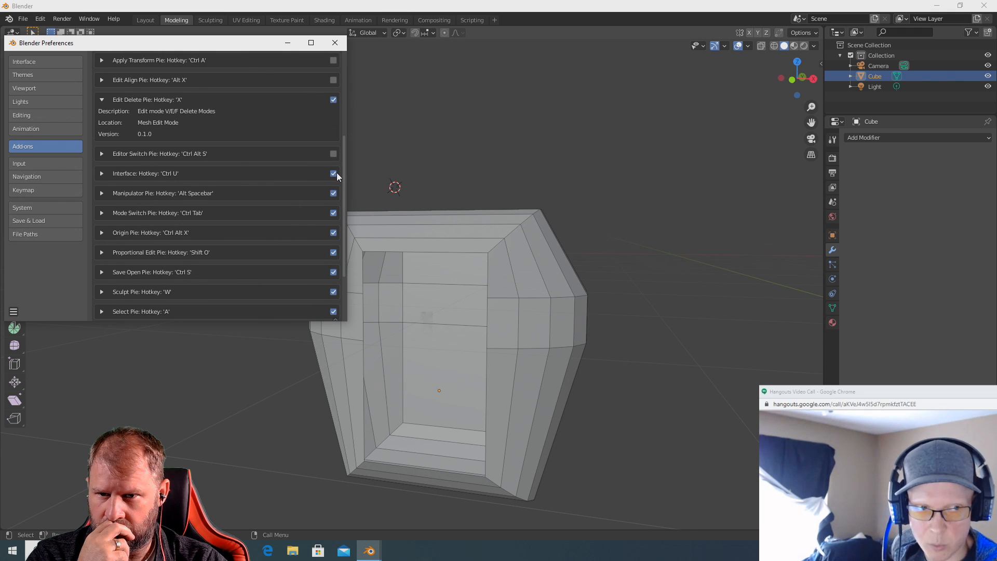
pyautogui.click(334, 174)
pyautogui.click(334, 193)
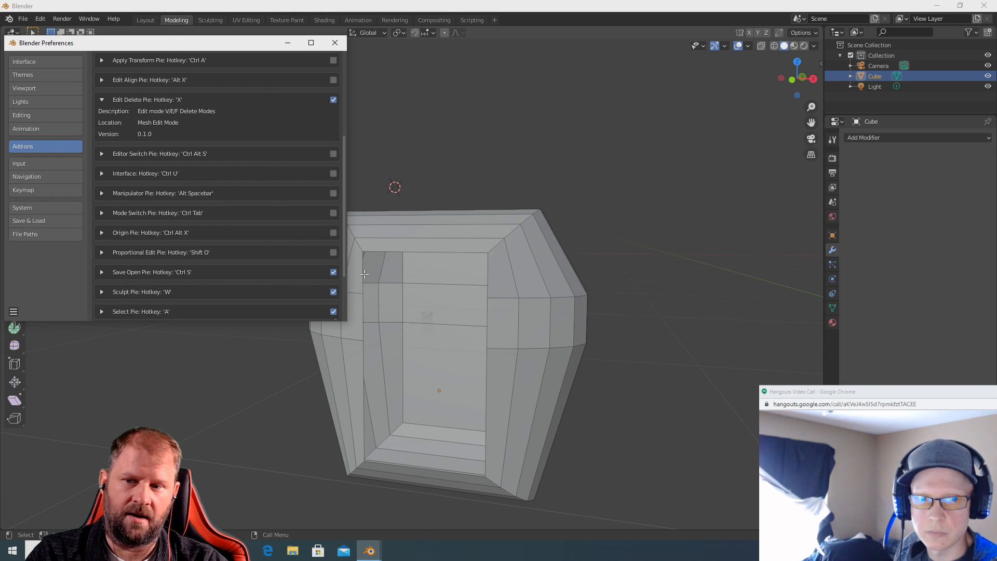
pyautogui.click(333, 271)
pyautogui.scroll(-1, 305, 262)
pyautogui.scroll(-3, 304, 260)
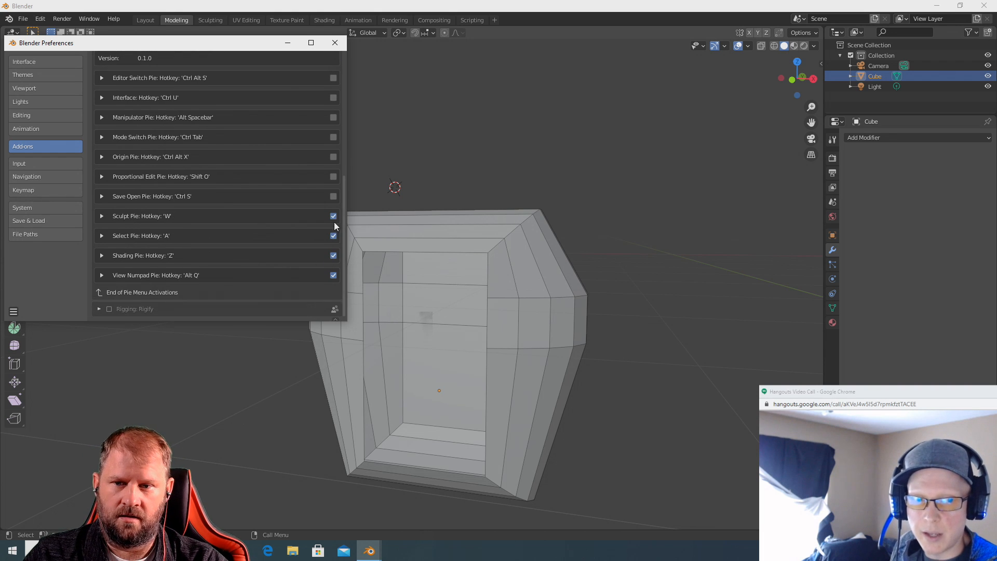
pyautogui.click(334, 255)
pyautogui.click(333, 275)
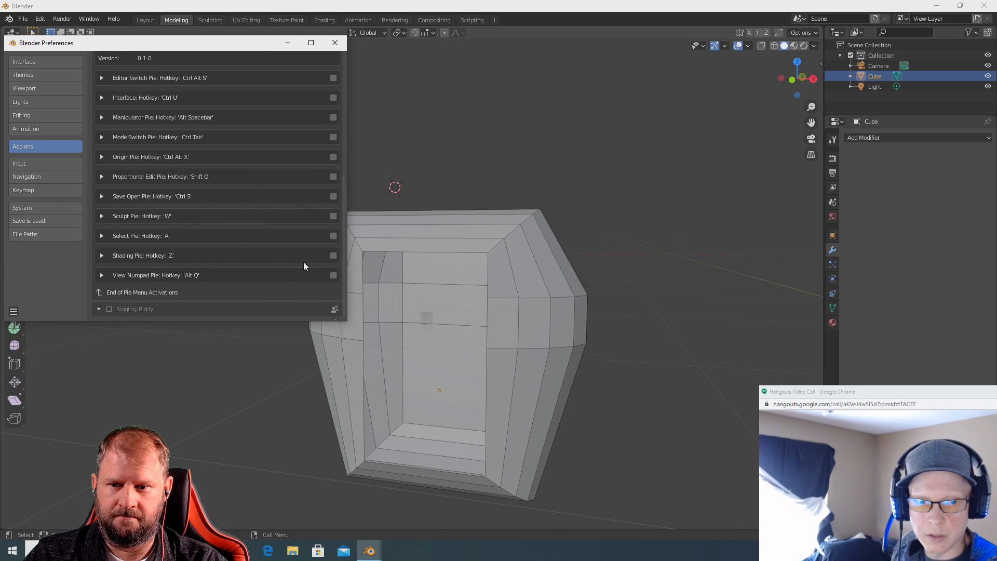
pyautogui.scroll(12, 303, 261)
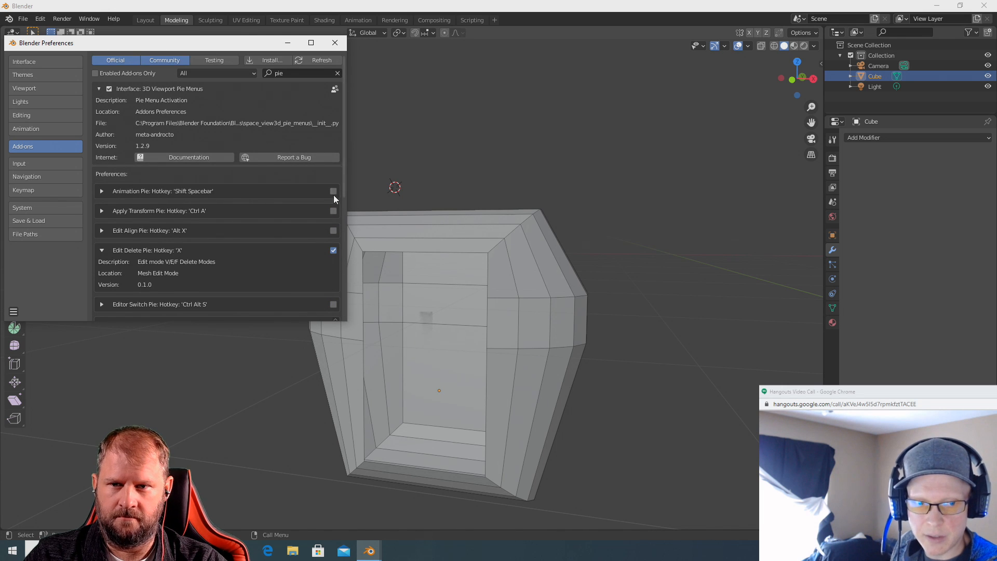
pyautogui.scroll(-2, 264, 172)
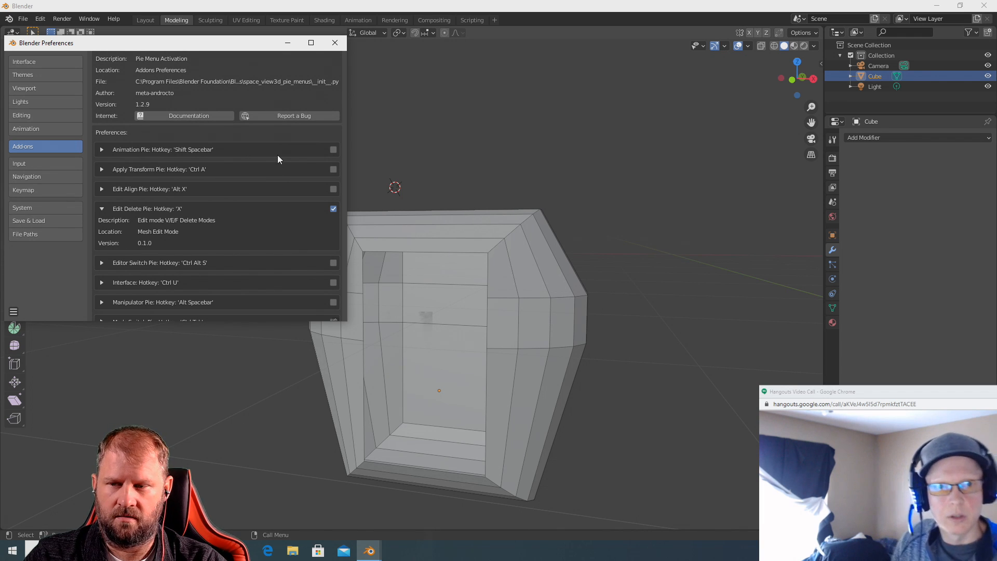
pyautogui.click(338, 44)
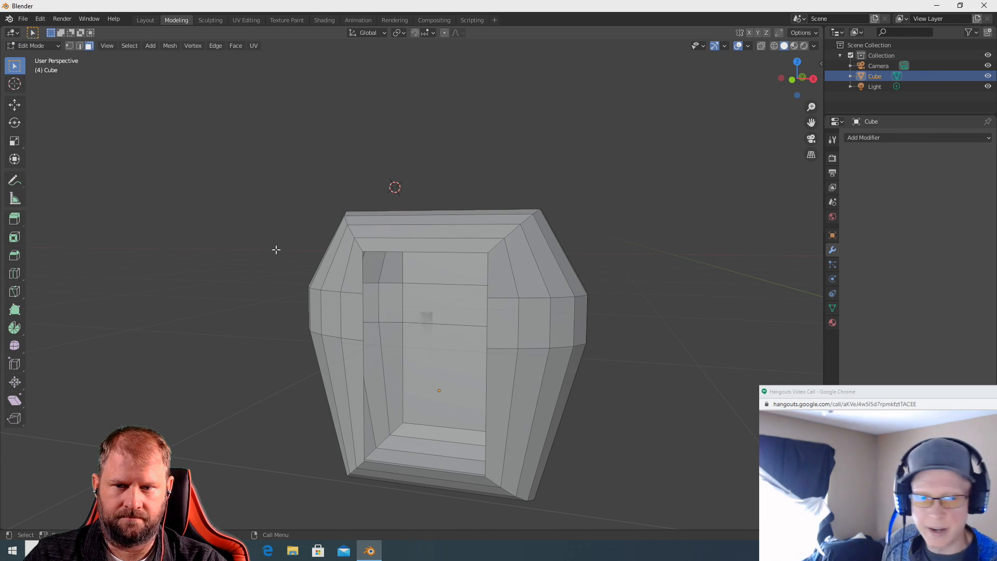
# Select the middle-row face beside the opening, bring up the Delete pie menu to review its options, and dismiss it.
pyautogui.click(503, 336)
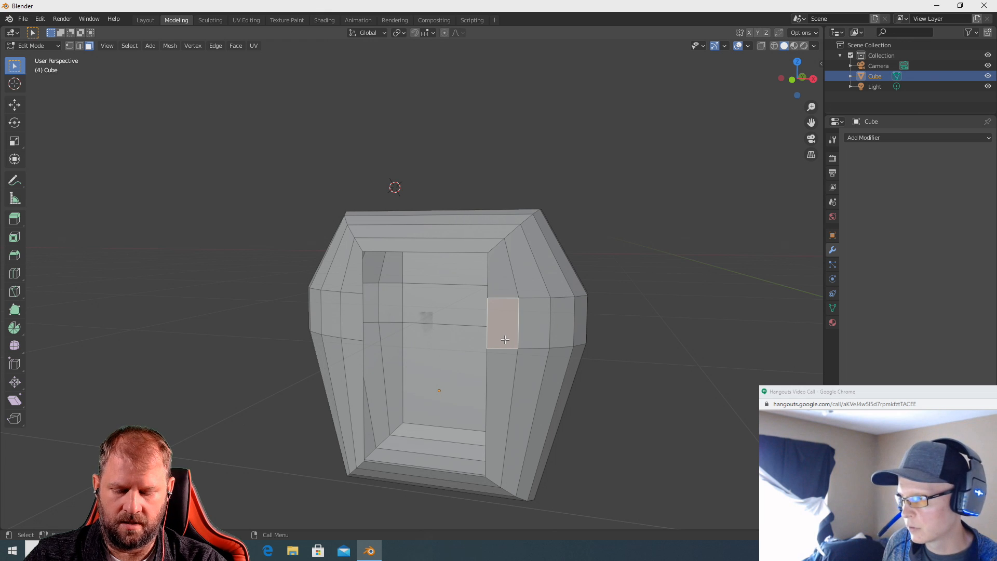
pyautogui.press('x')
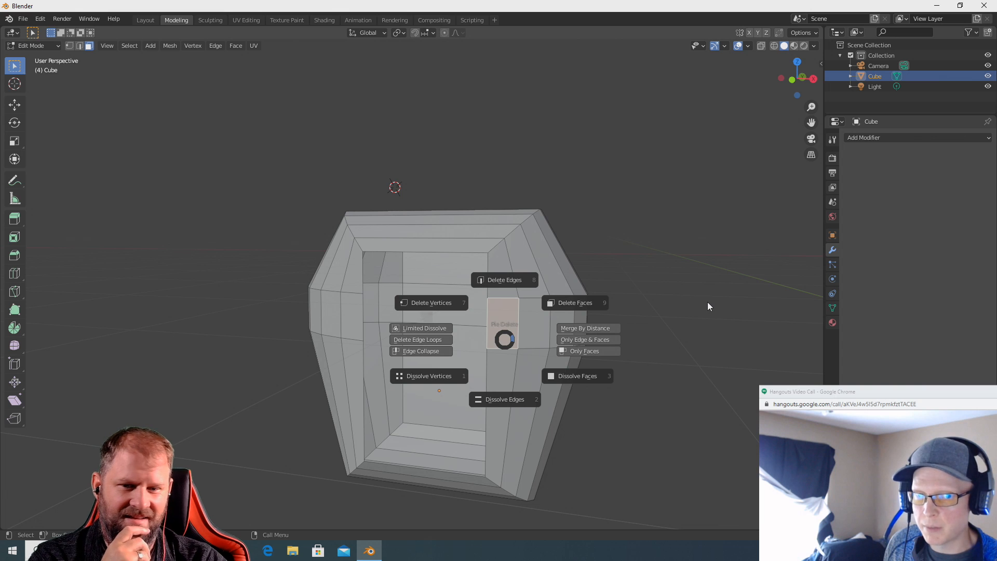
pyautogui.press('Escape')
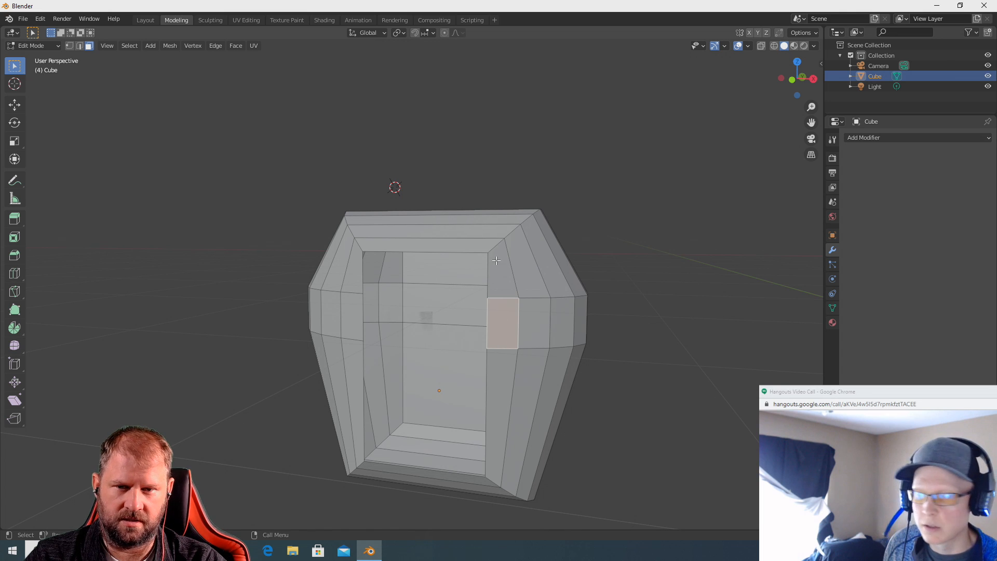
# Dissolve the edges of the selected middle-row face beside the opening with the Delete pie, then undo the dissolve.
pyautogui.rightClick(505, 325)
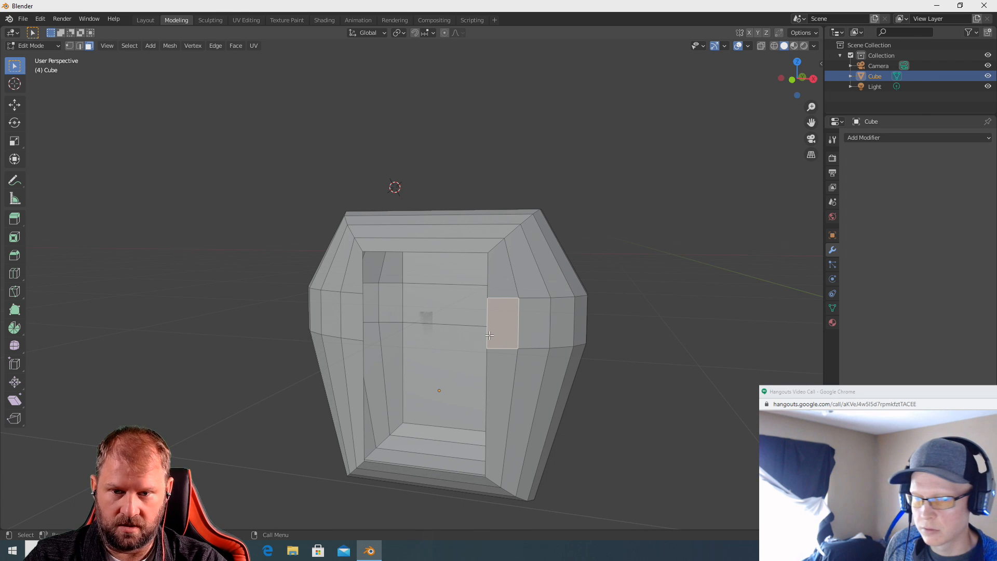
pyautogui.press('x')
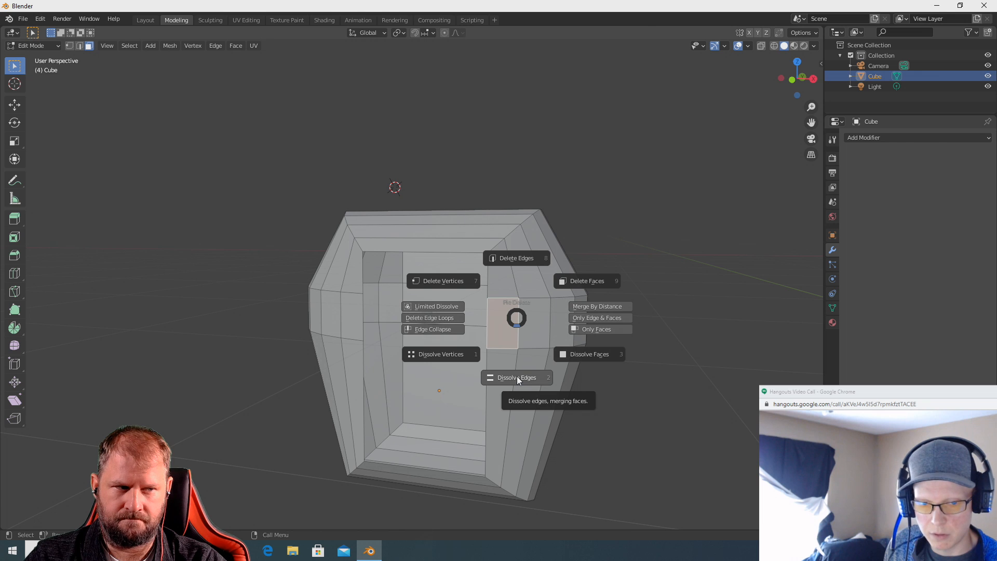
pyautogui.click(517, 378)
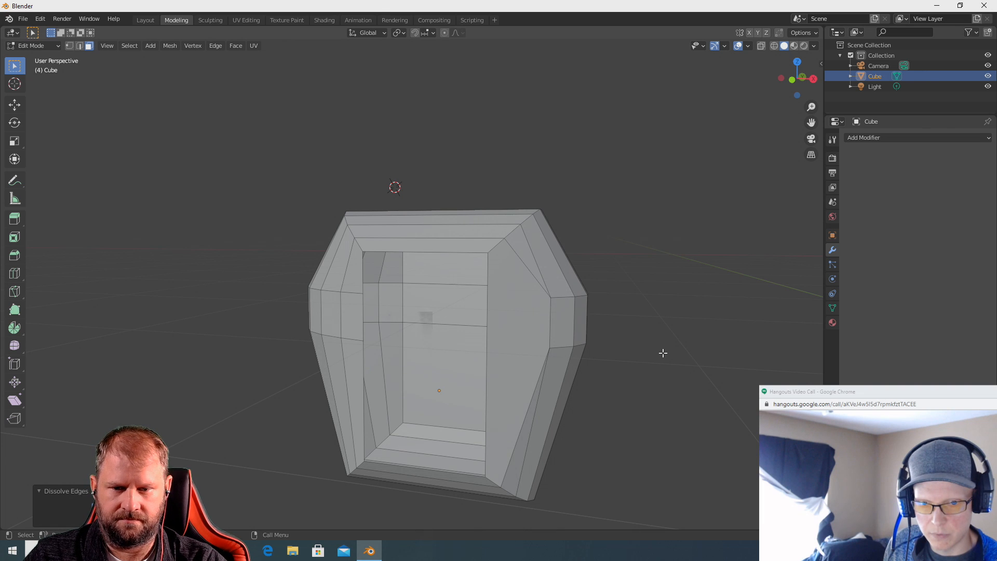
pyautogui.hotkey('ctrl', 'z')
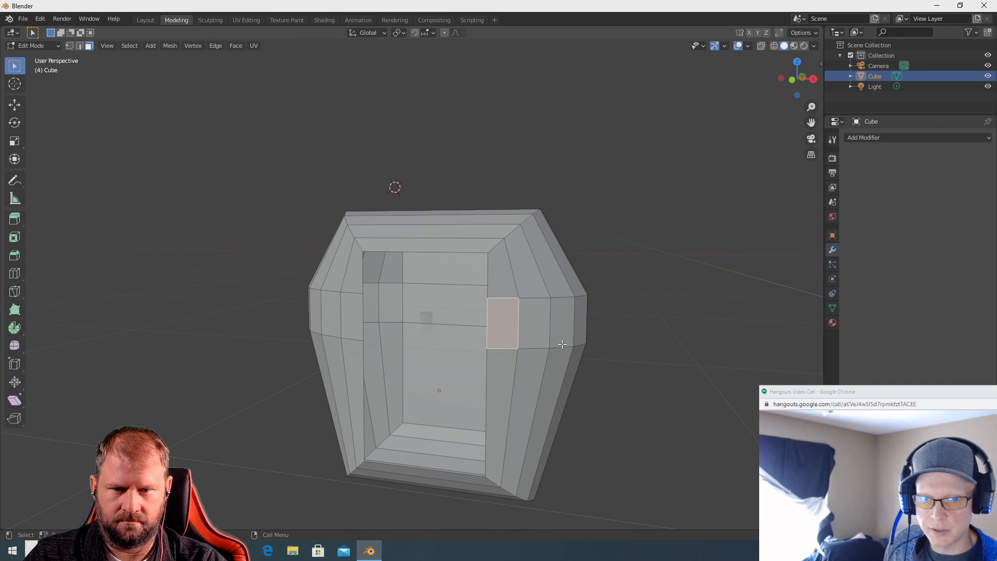
# Delete the edges of the selected middle-row face with the Delete pie, examine the gap, and undo the deletion.
pyautogui.rightClick(509, 322)
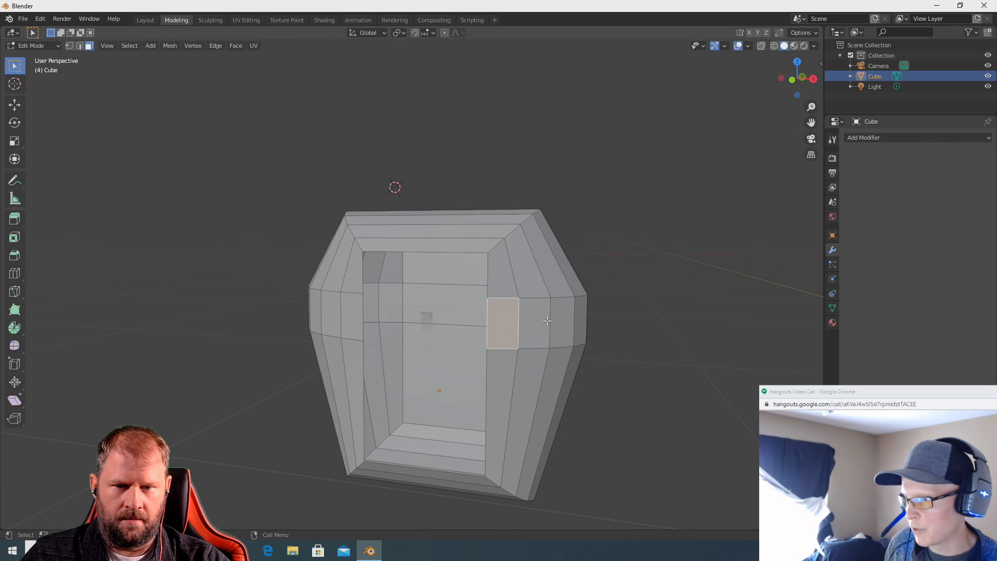
pyautogui.press('x')
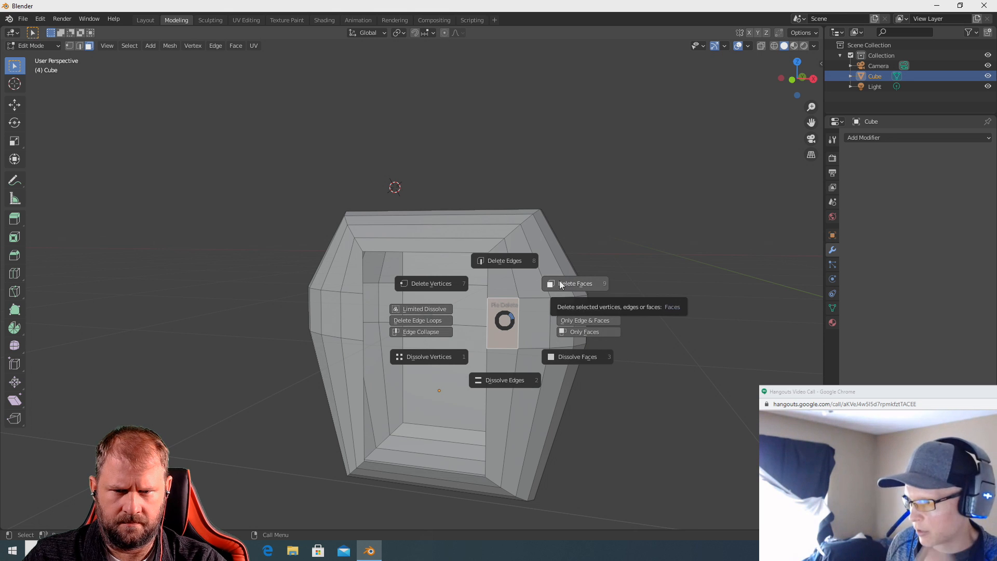
pyautogui.press('Escape')
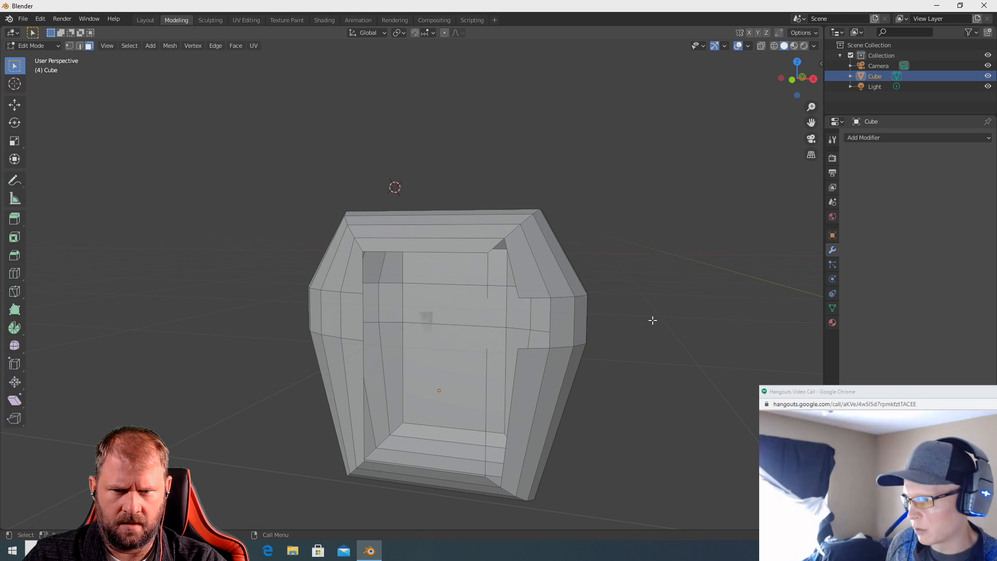
pyautogui.rightClick(678, 353)
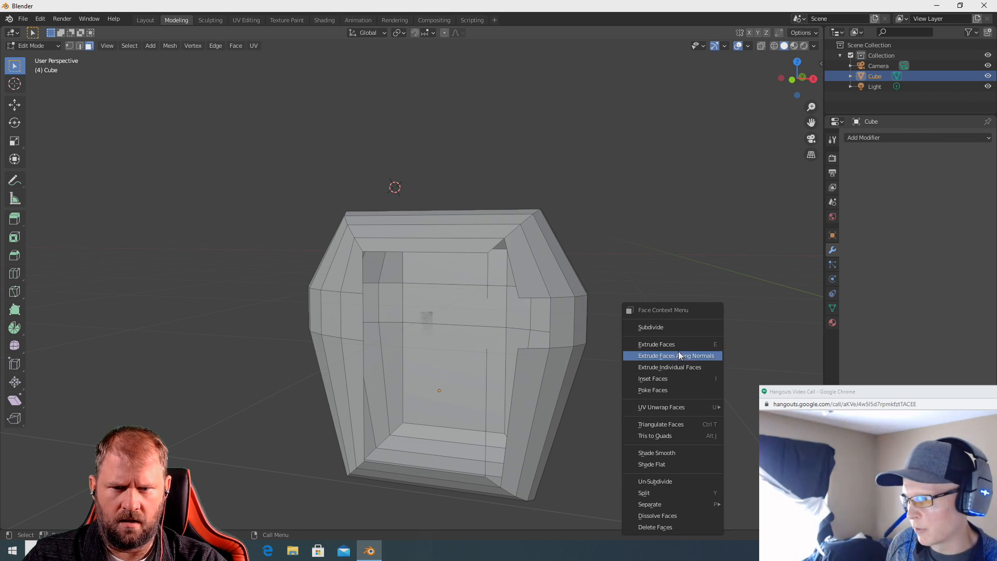
pyautogui.click(488, 283)
pyautogui.moveTo(641, 276); pyautogui.dragTo(617, 310, button='middle')
pyautogui.hotkey('ctrl', 'z')
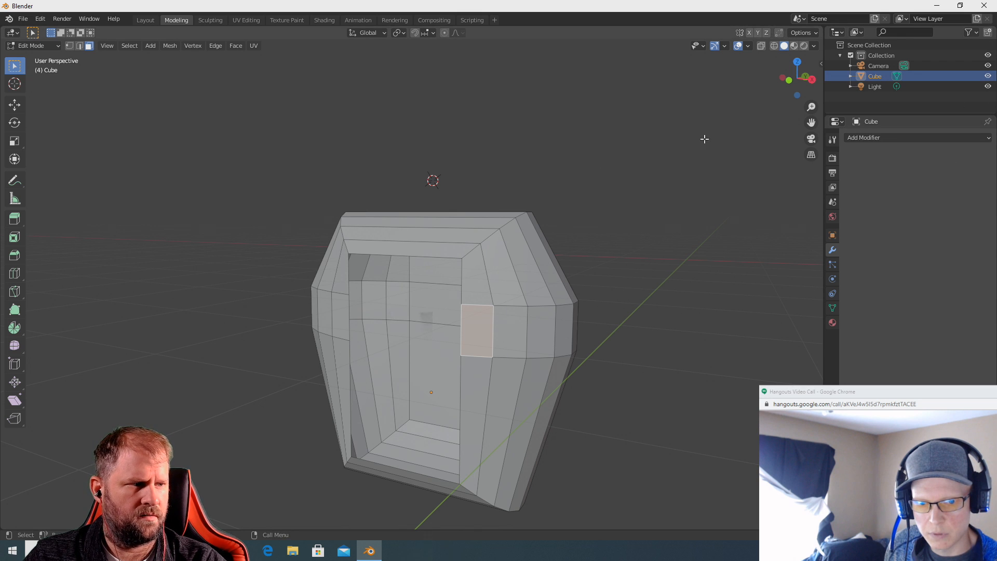
# Bring up the face context menu for the selected middle-row face, review its options, and dismiss it.
pyautogui.rightClick(613, 265)
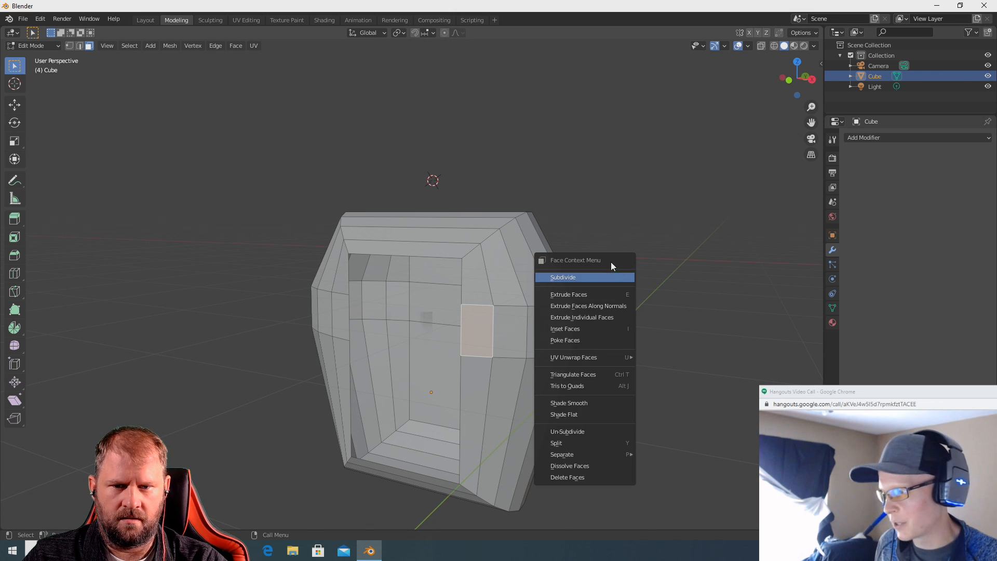
pyautogui.moveTo(649, 274); pyautogui.dragTo(639, 294, button='middle')
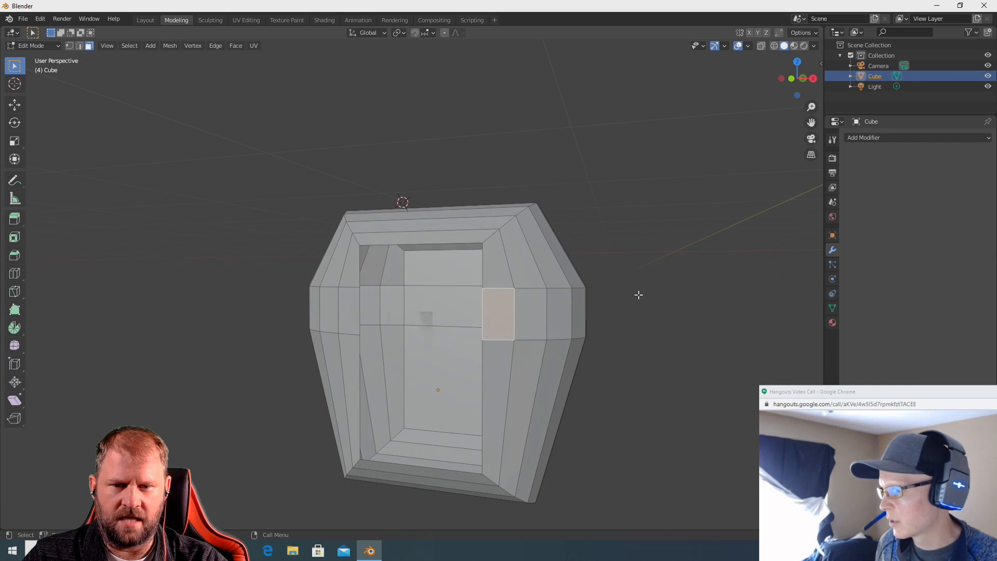
pyautogui.rightClick(500, 310)
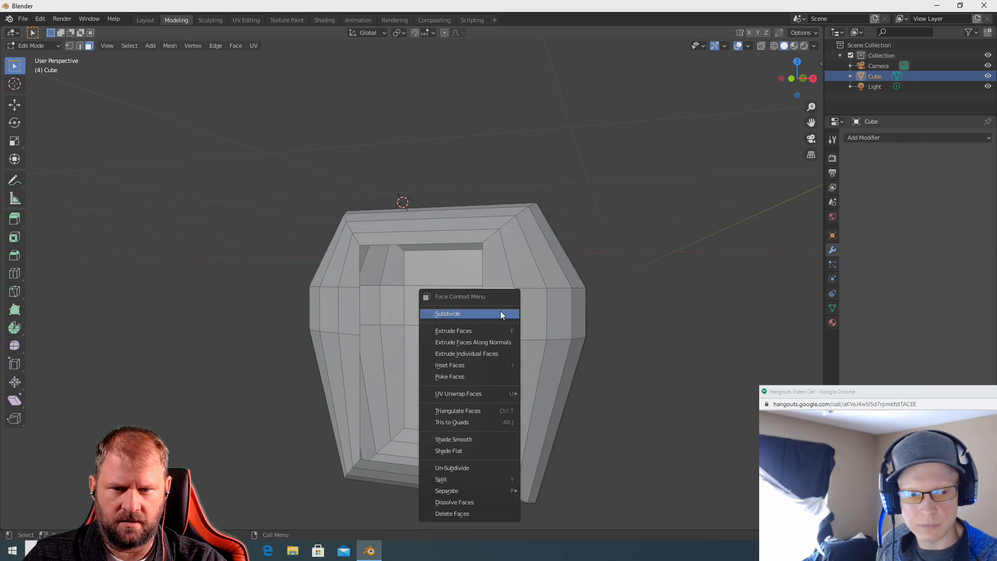
pyautogui.rightClick(505, 313)
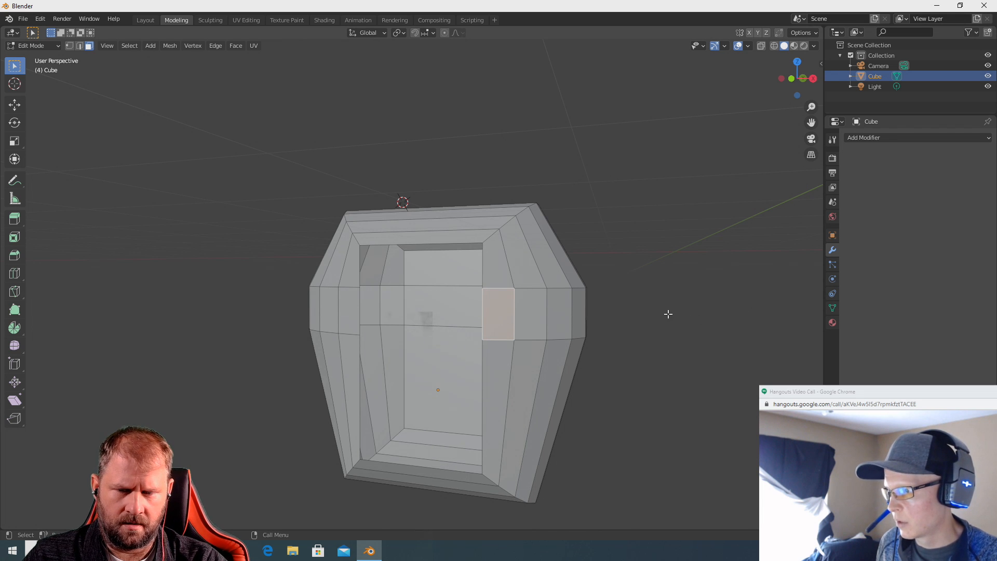
pyautogui.moveTo(668, 313); pyautogui.dragTo(642, 343, button='middle')
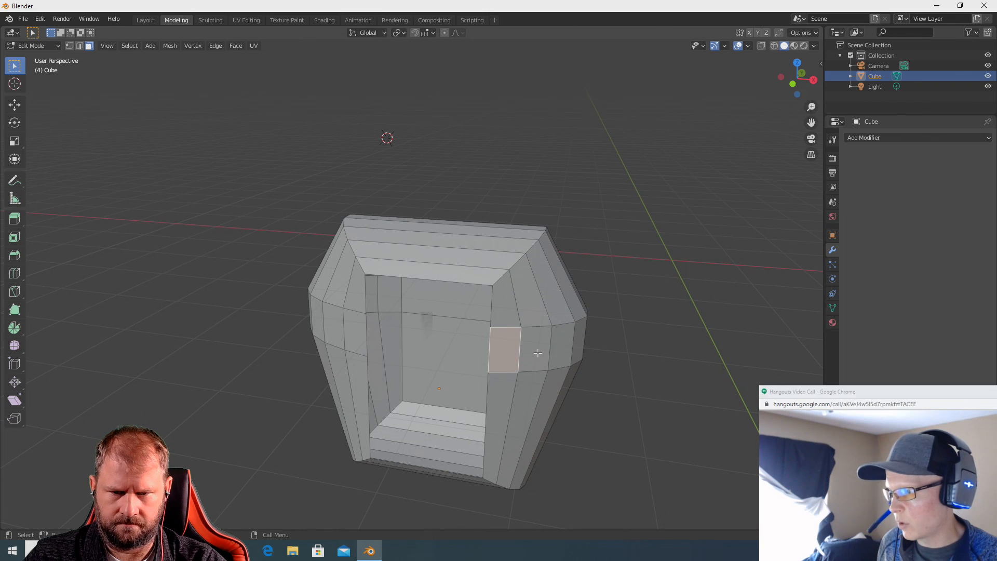
pyautogui.moveTo(679, 341); pyautogui.dragTo(654, 315, button='middle')
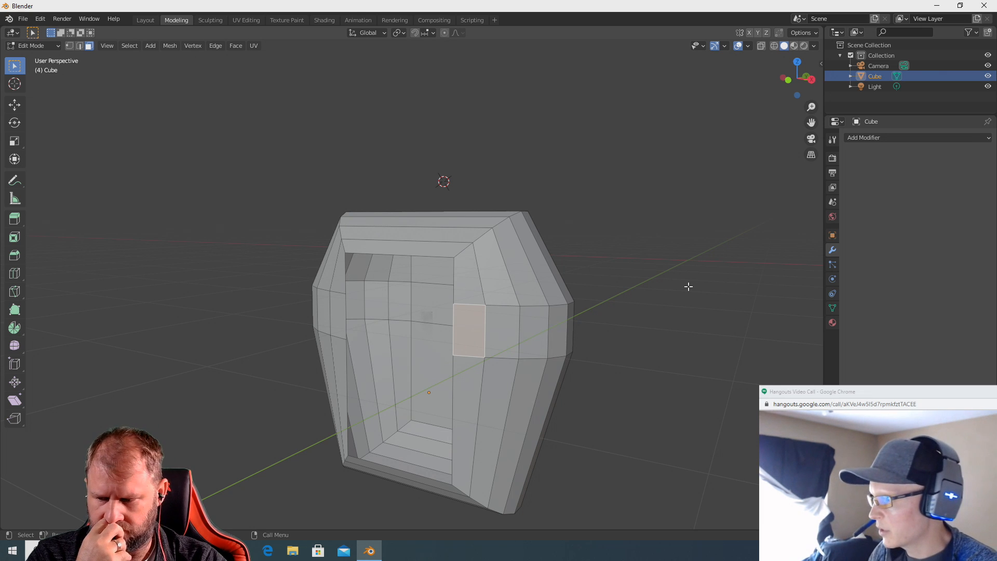
# Show the Keymap settings in Preferences and search them by name for "search".
pyautogui.click(22, 21)
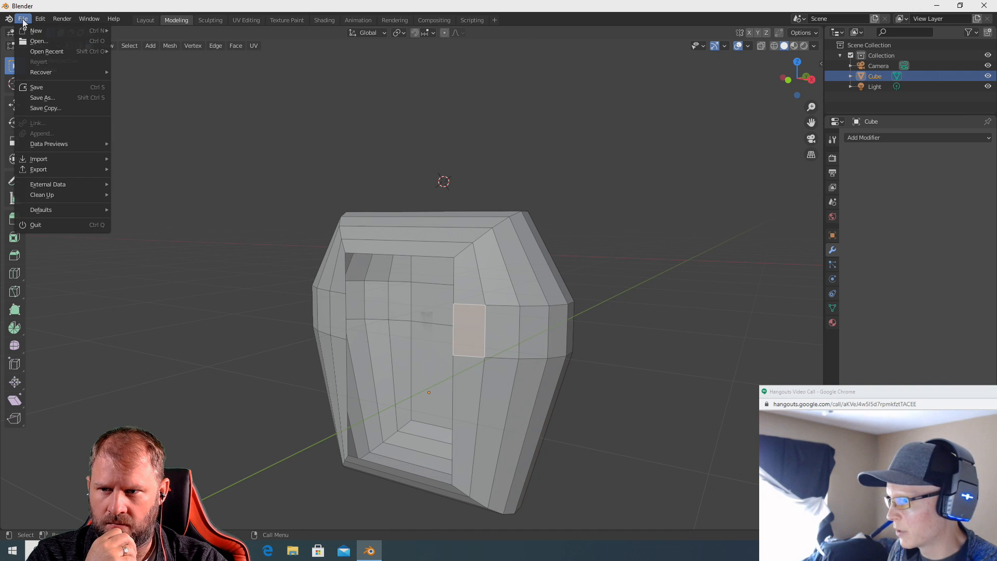
pyautogui.moveTo(47, 22)
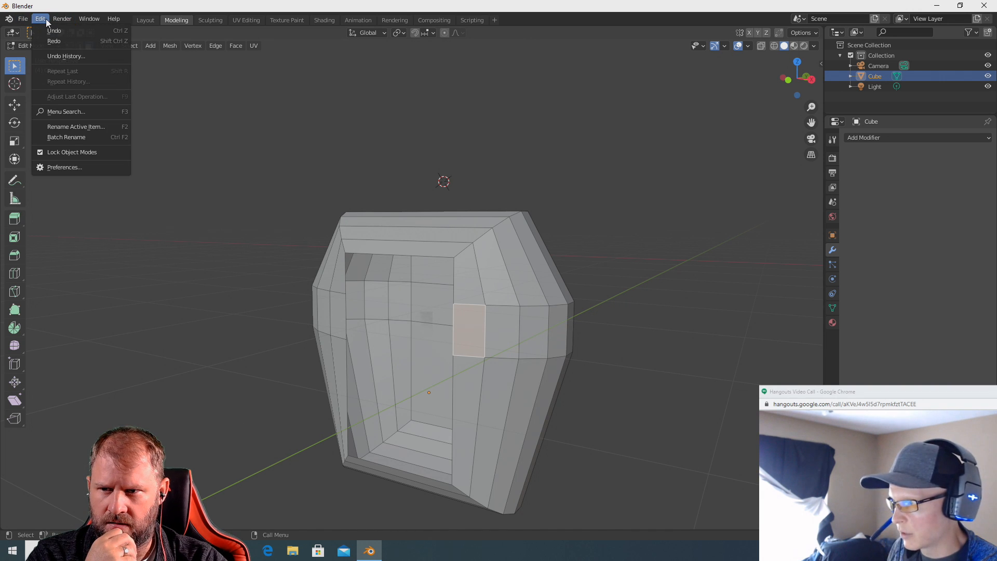
pyautogui.click(67, 167)
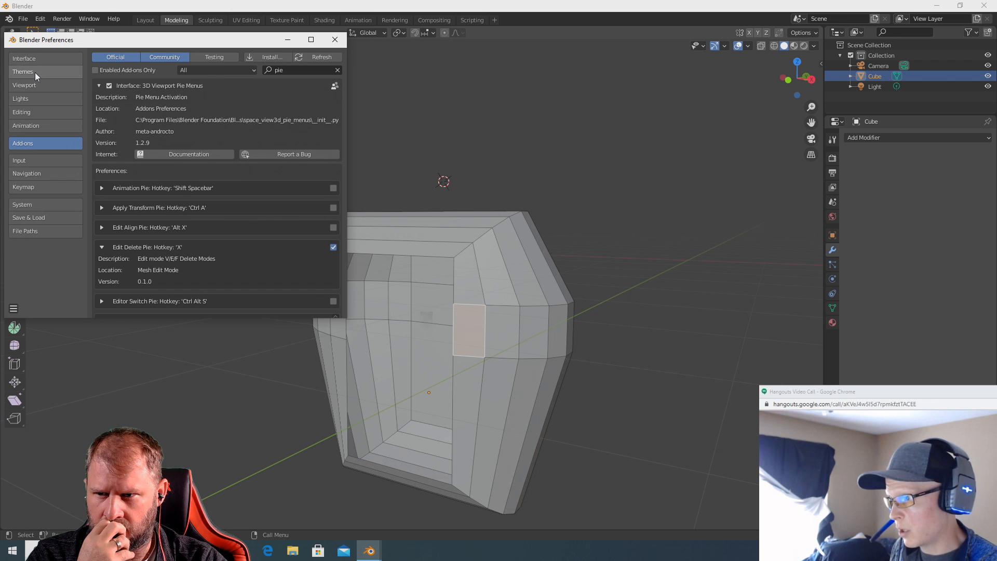
pyautogui.click(34, 187)
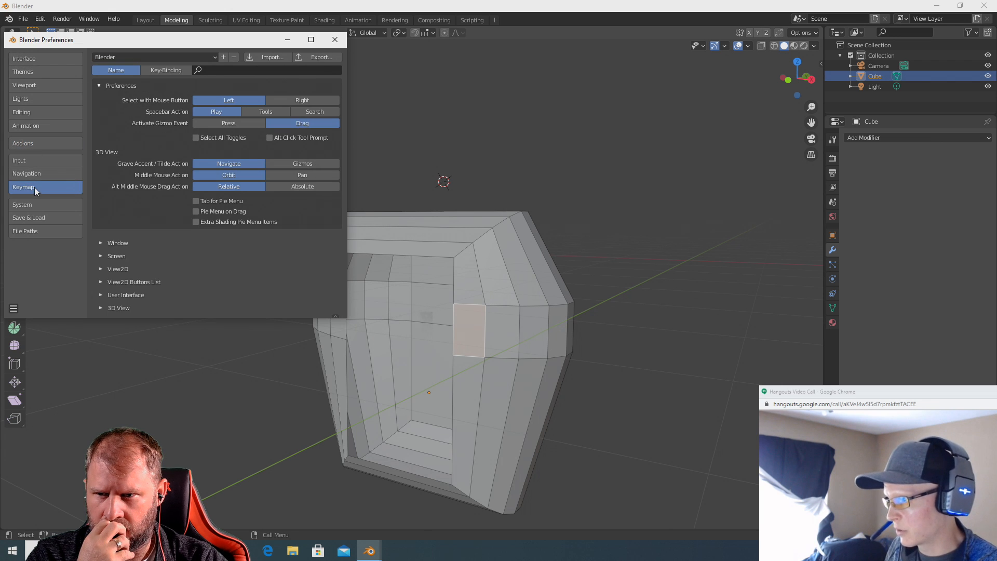
pyautogui.click(227, 71)
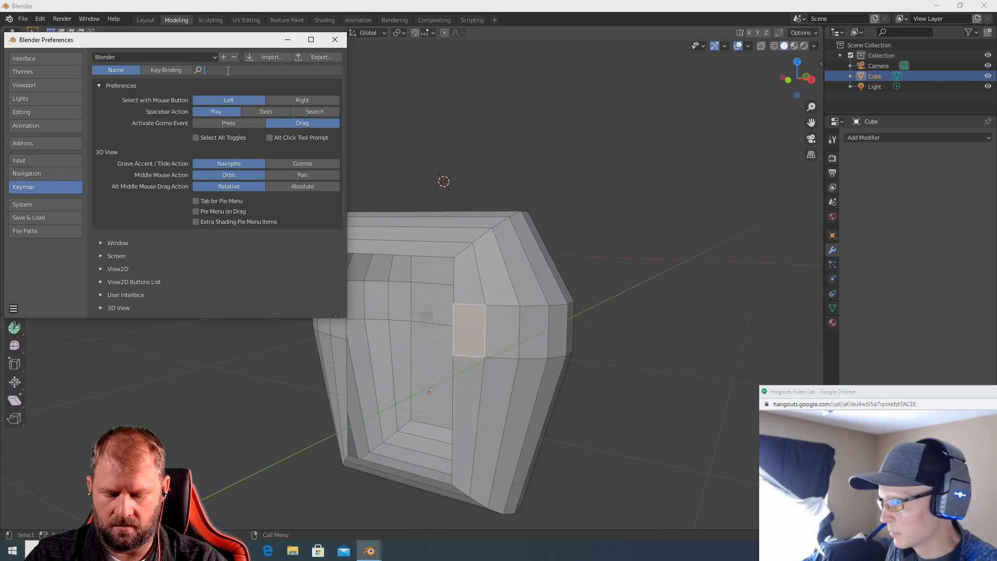
pyautogui.write('search')
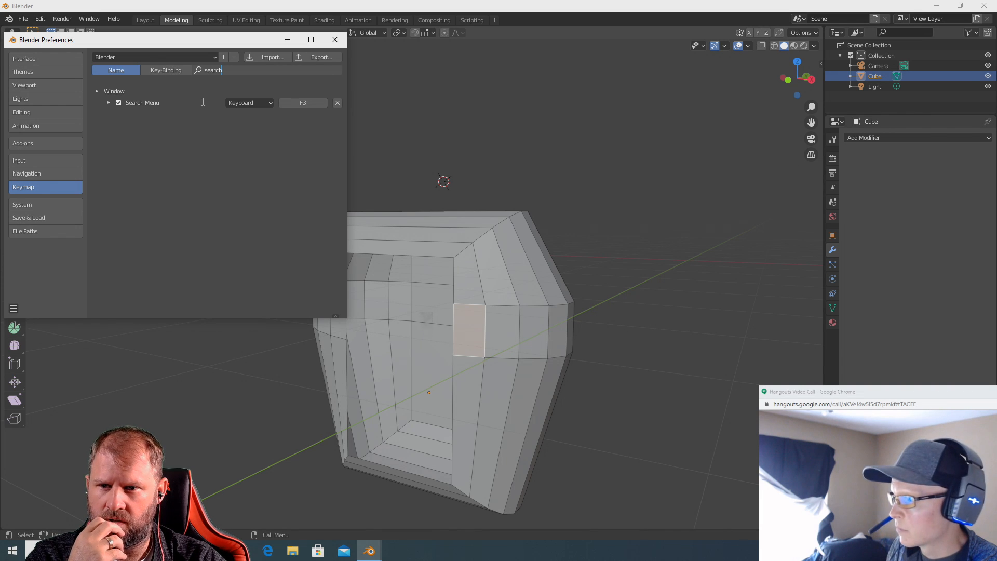
pyautogui.press('Return')
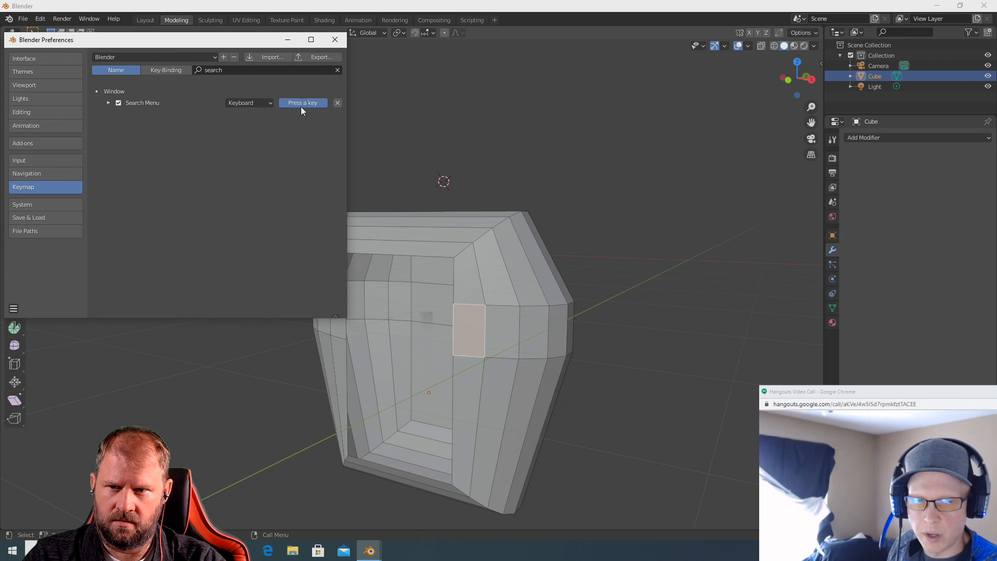
# Assign Spacebar to the Search Menu entry, close the Preferences, and deselect the face.
pyautogui.press('space')
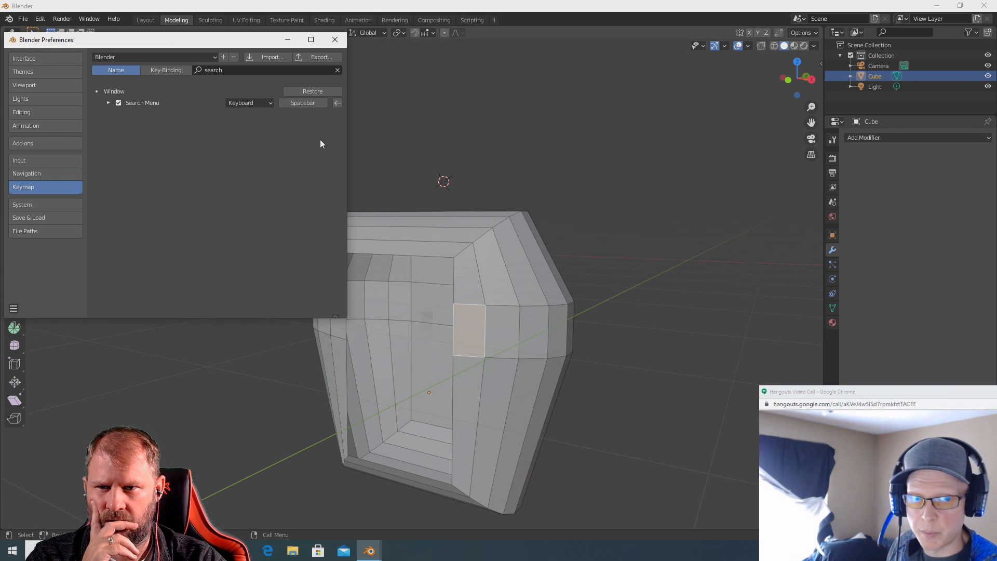
pyautogui.click(335, 40)
pyautogui.click(283, 230)
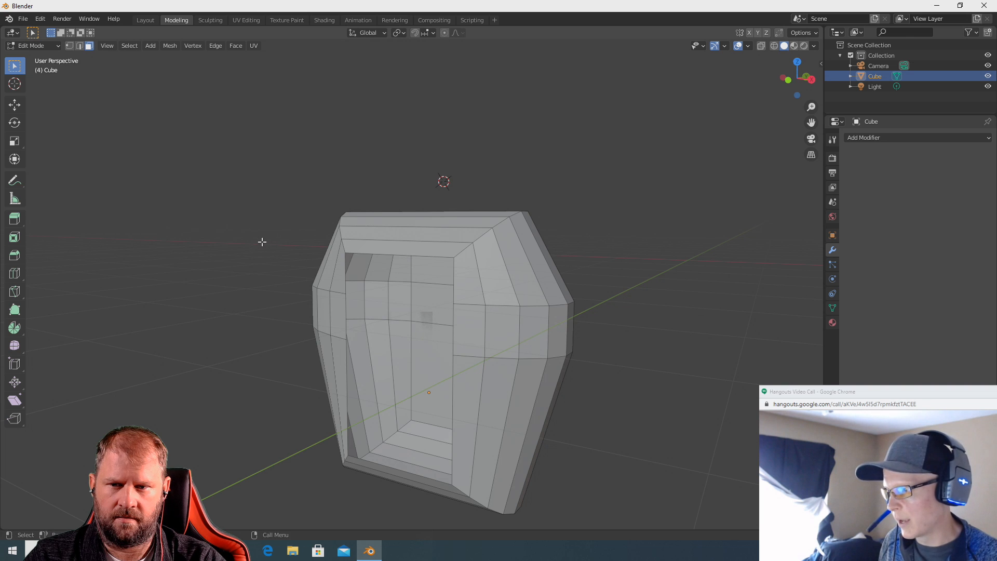
# Switch to edge selection and select the whole edge loop around the front opening.
pyautogui.moveTo(260, 241); pyautogui.dragTo(305, 250, button='middle')
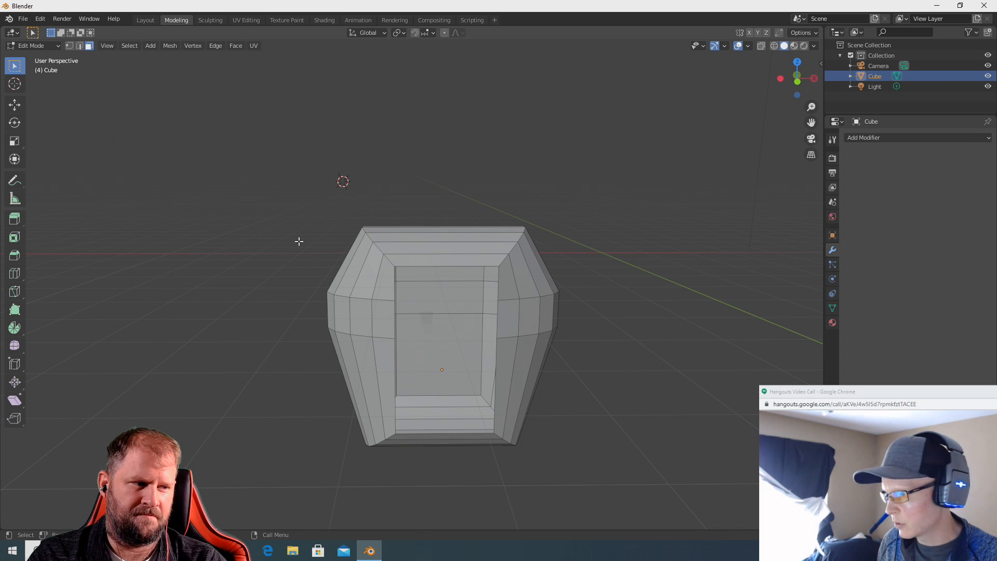
pyautogui.press('2')
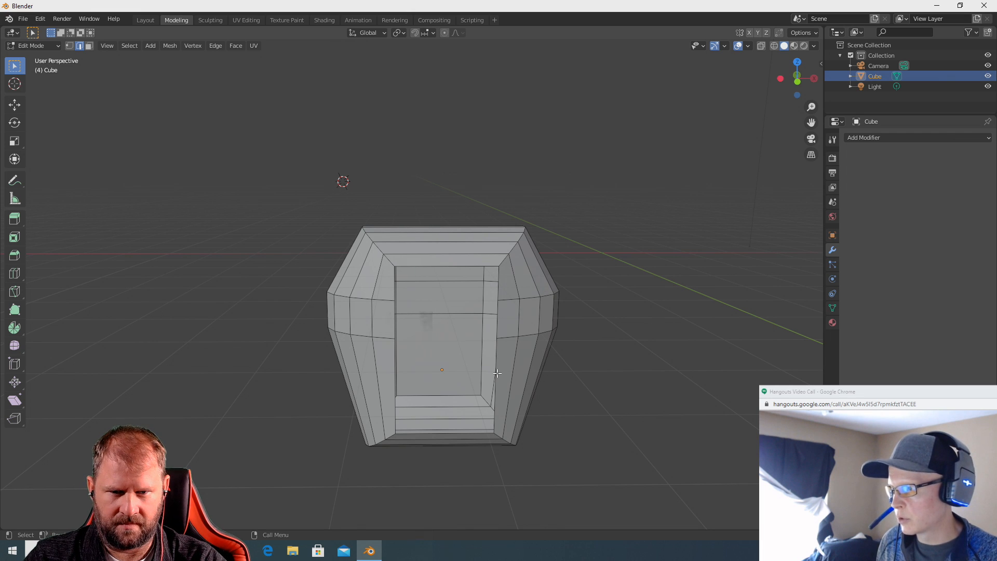
pyautogui.click(450, 265)
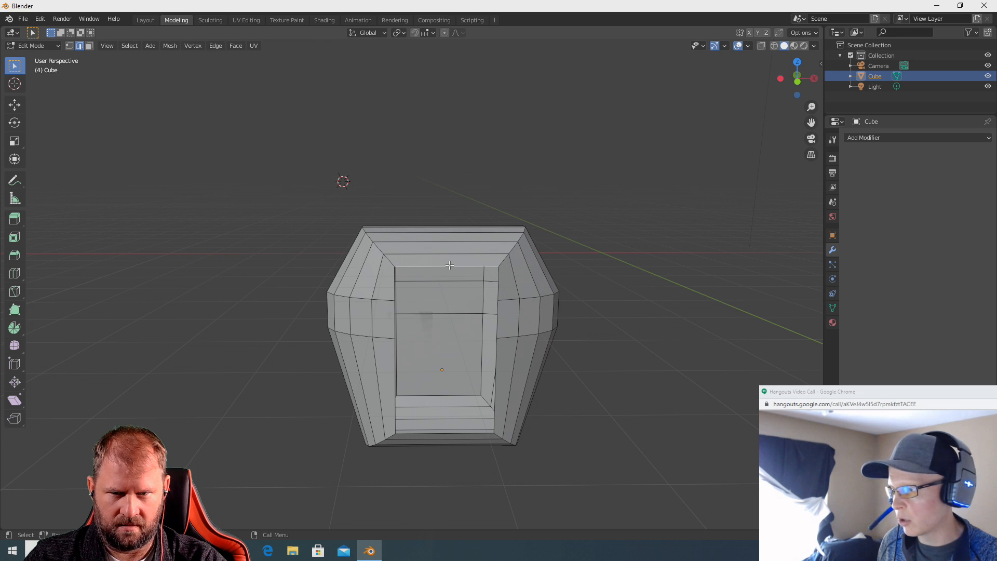
pyautogui.keyDown('alt'); pyautogui.click(429, 433); pyautogui.keyUp('alt')
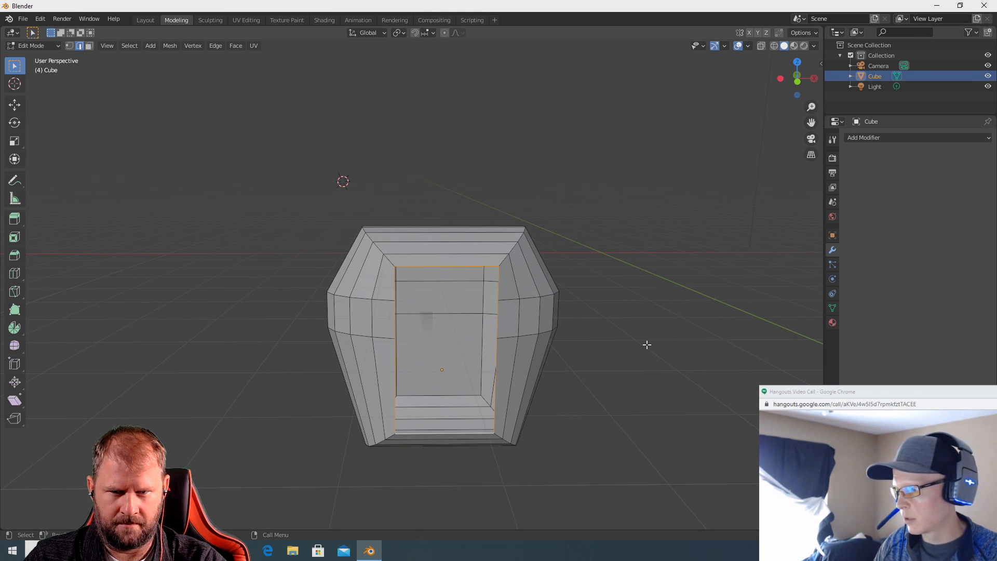
# Fill the selected edge loop around the front opening with a single face.
pyautogui.moveTo(646, 344); pyautogui.dragTo(704, 357, button='middle')
pyautogui.press('space')
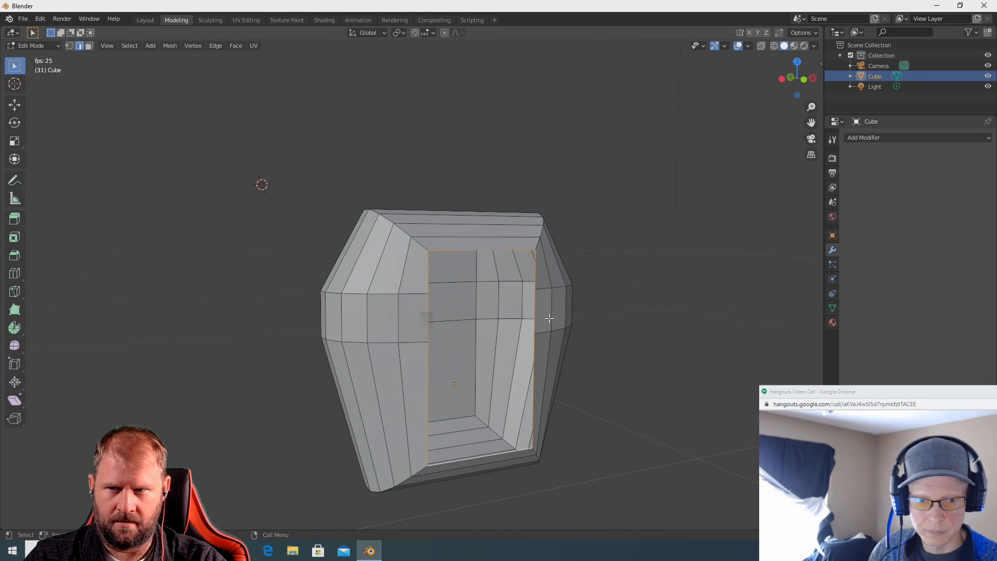
pyautogui.press('space')
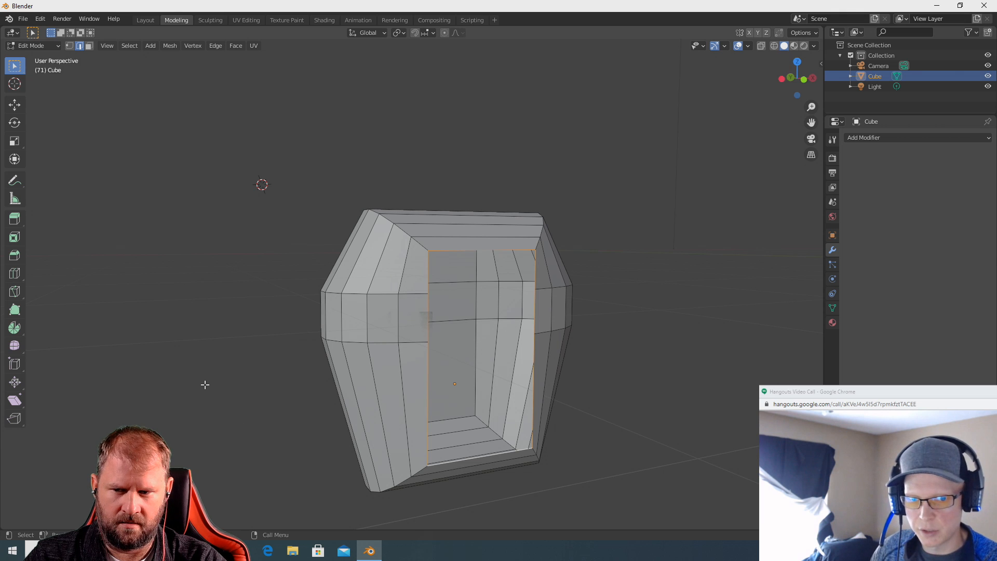
pyautogui.press('space')
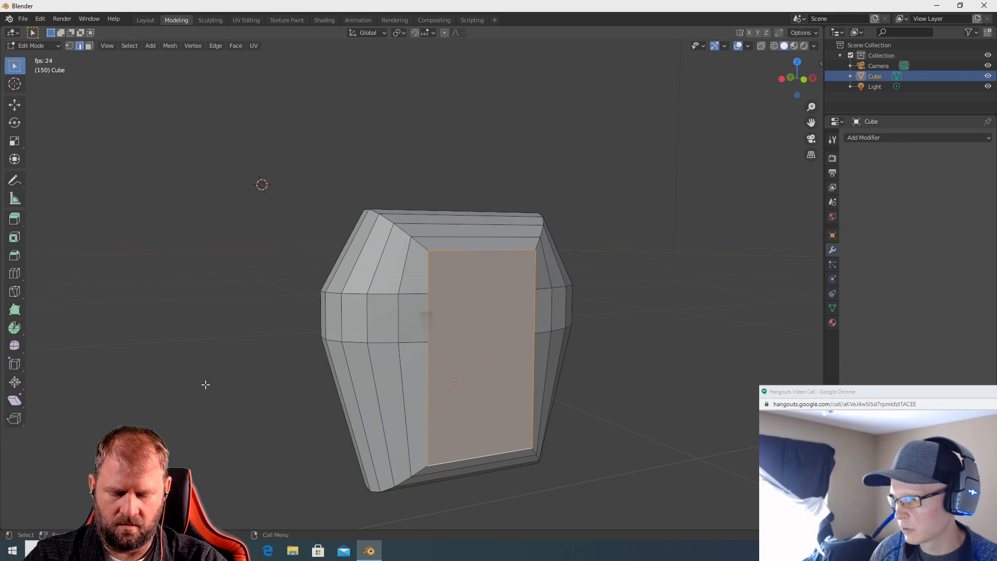
# Toggle the animation playback while testing the Spacebar assignment, and examine the filled front face from several angles.
pyautogui.moveTo(273, 380); pyautogui.dragTo(184, 394, button='middle')
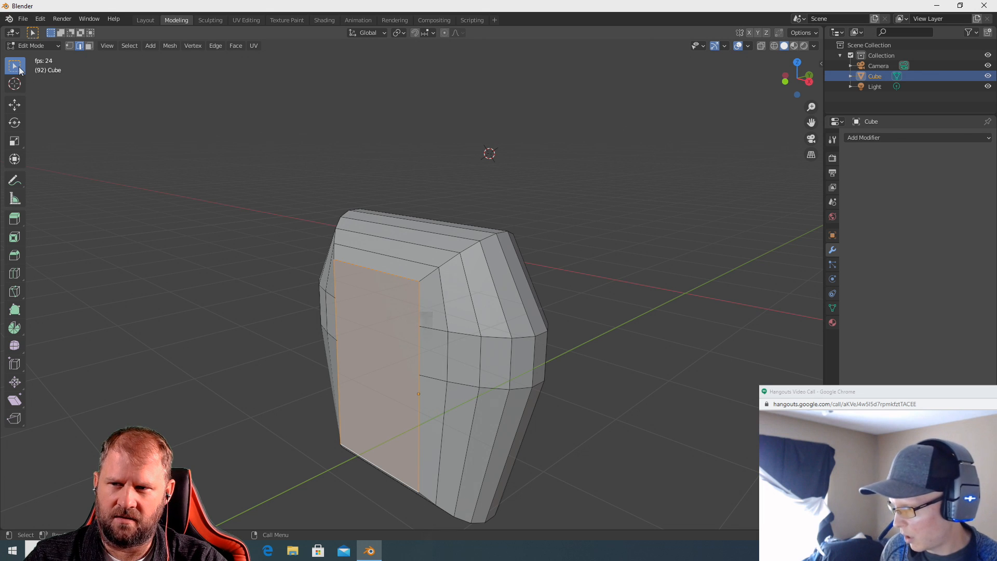
pyautogui.moveTo(172, 232); pyautogui.dragTo(205, 240, button='middle')
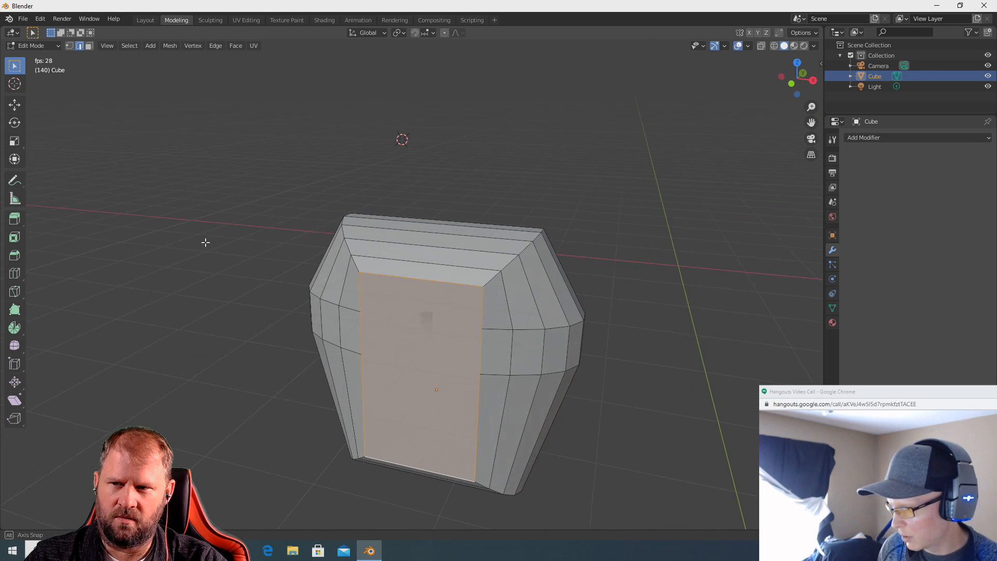
pyautogui.scroll(1, 214, 271)
pyautogui.press('space')
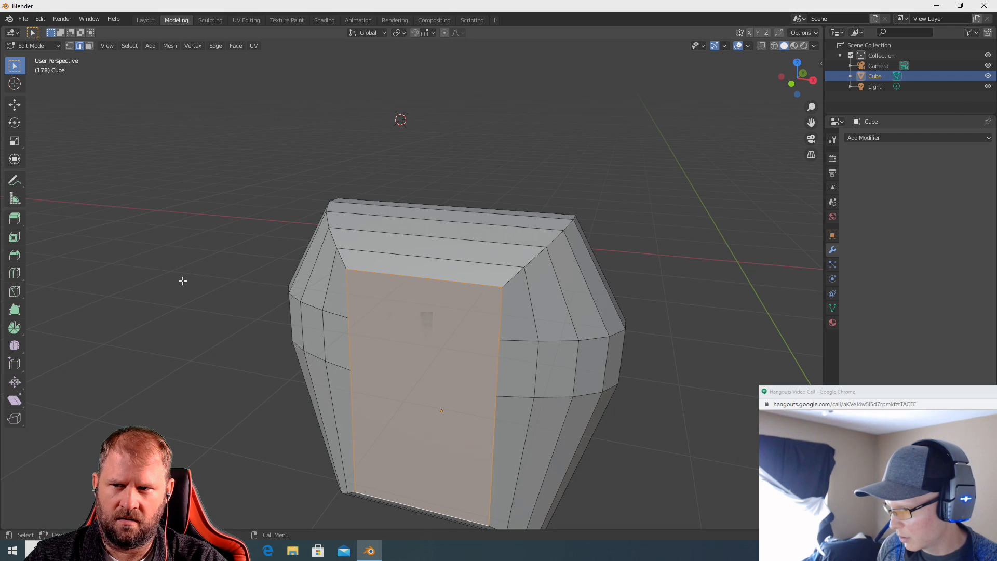
pyautogui.moveTo(183, 281); pyautogui.dragTo(199, 269, button='middle')
pyautogui.scroll(-1, 199, 268)
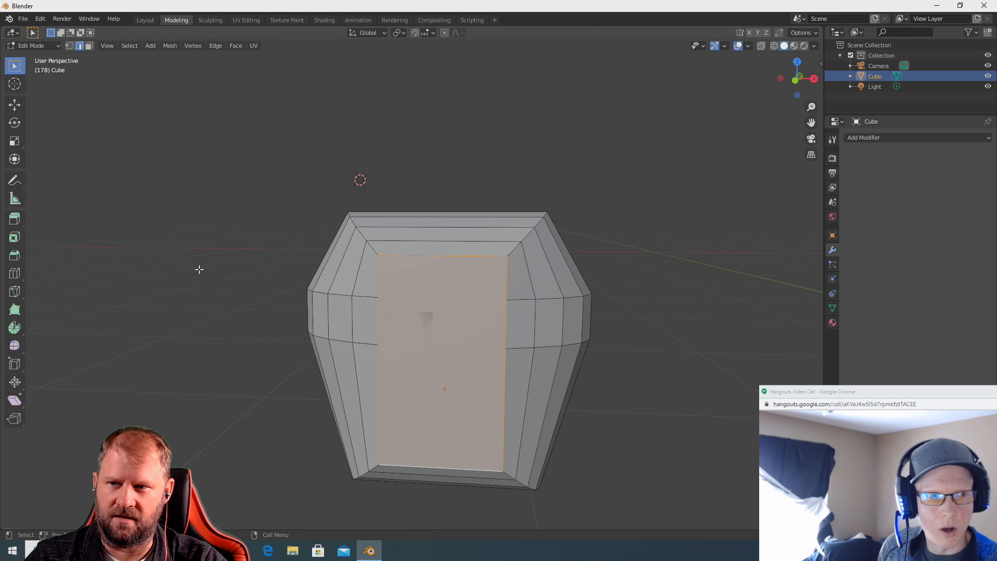
pyautogui.press('space')
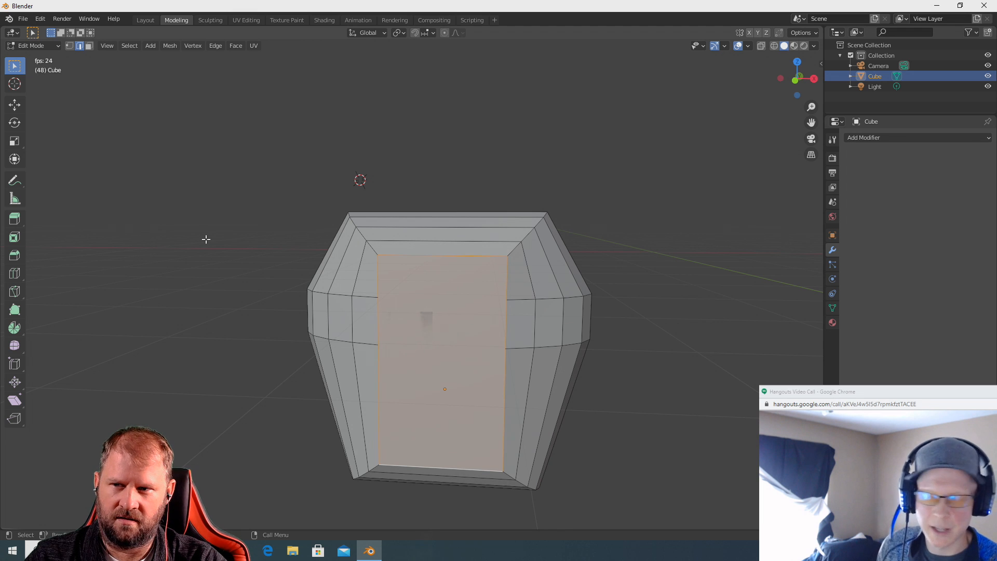
pyautogui.press('space')
pyautogui.moveTo(185, 241); pyautogui.dragTo(206, 248, button='middle')
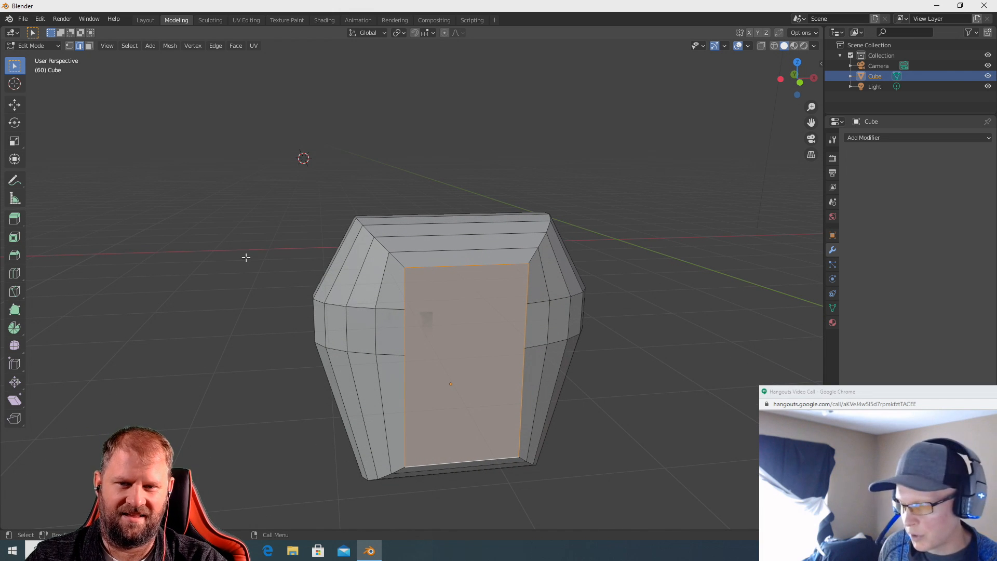
pyautogui.scroll(1, 247, 271)
pyautogui.moveTo(247, 271); pyautogui.dragTo(173, 257, button='middle')
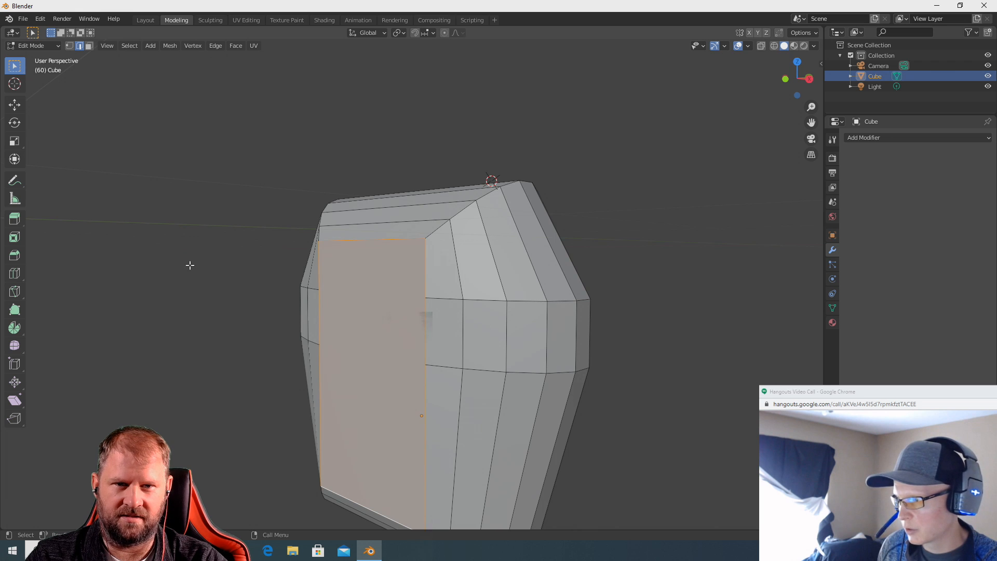
pyautogui.moveTo(189, 265); pyautogui.dragTo(230, 267, button='middle')
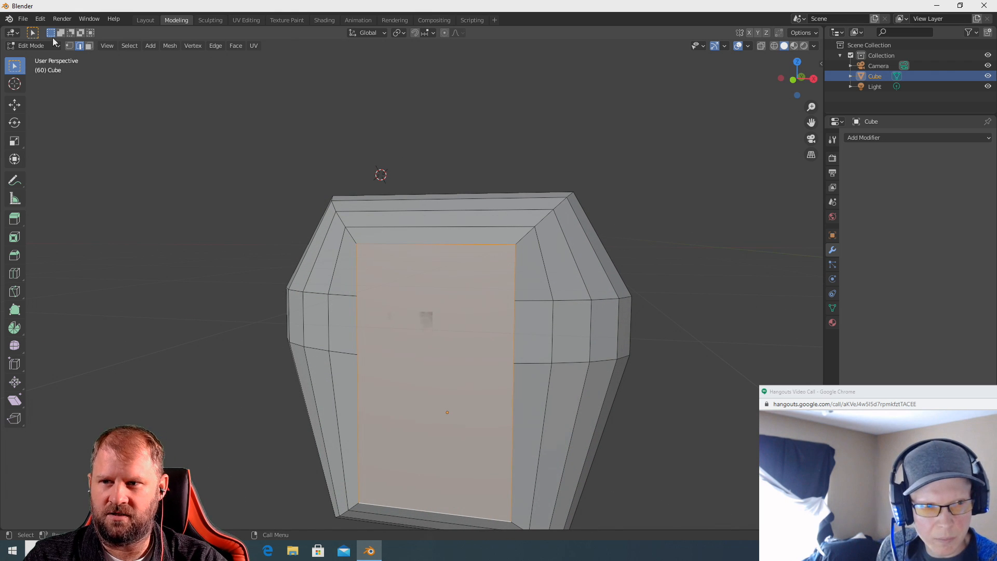
# Look up the Search Menu shortcut by filtering the keymap preferences by name for "sear", and close the preferences.
pyautogui.click(23, 18)
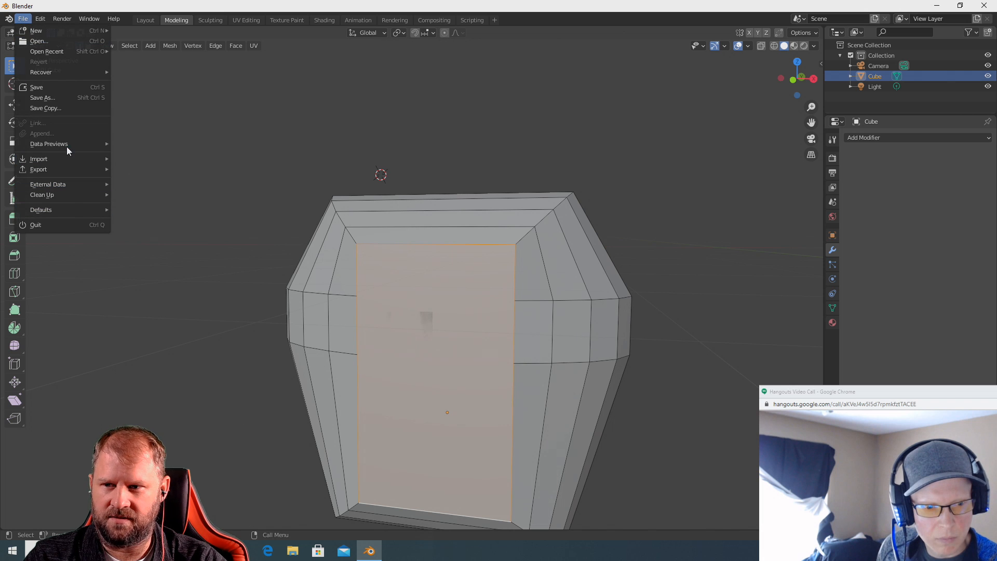
pyautogui.moveTo(36, 31)
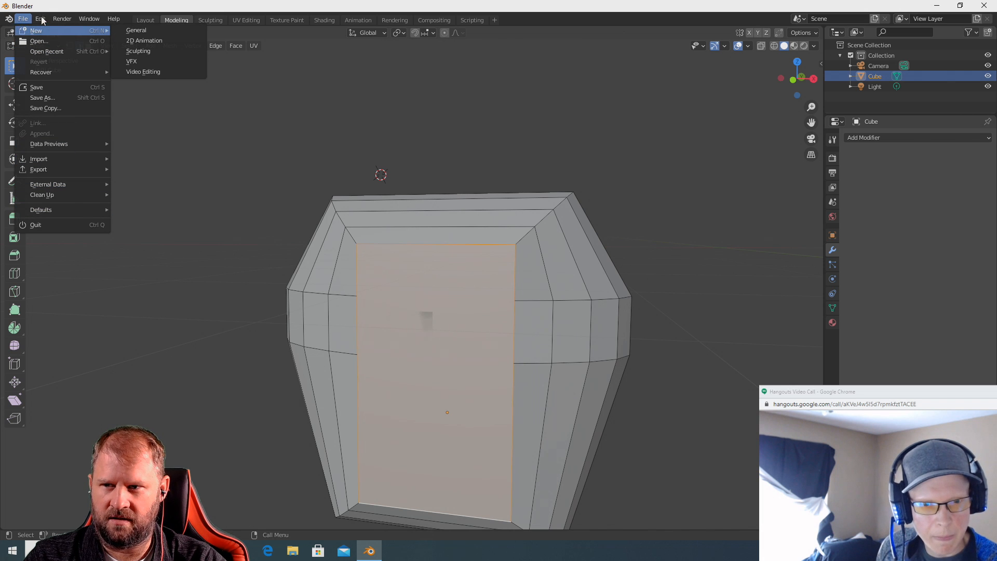
pyautogui.click(93, 166)
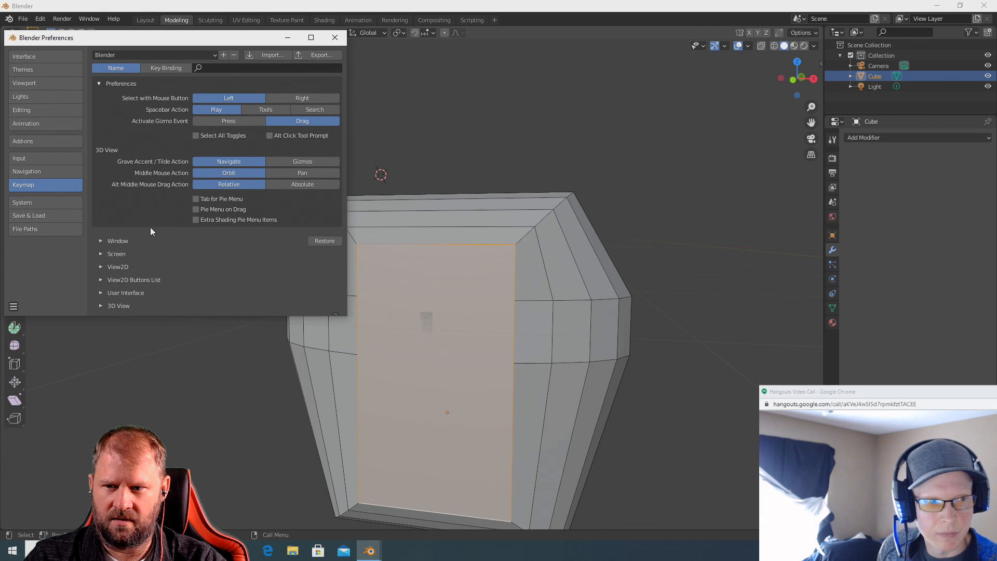
pyautogui.click(273, 67)
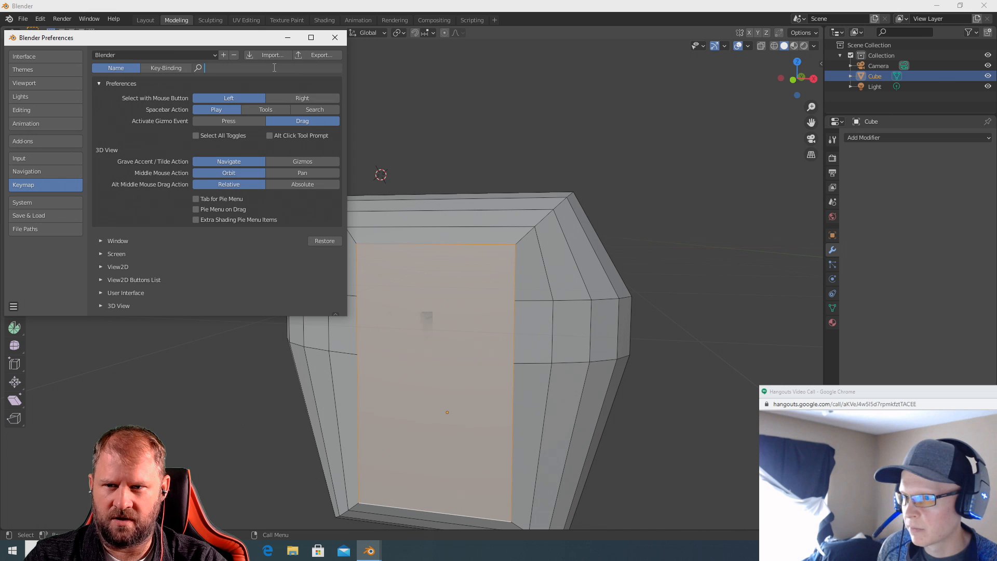
pyautogui.write('w3q')
pyautogui.press('BackSpace')
pyautogui.press('BackSpace')
pyautogui.press('BackSpace')
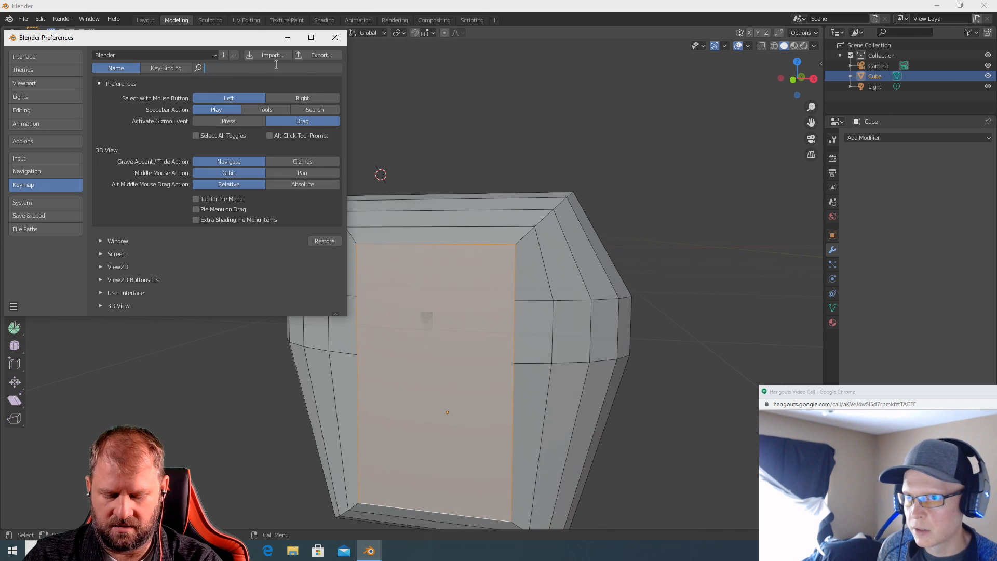
pyautogui.write('ear')
pyautogui.press('BackSpace')
pyautogui.press('BackSpace')
pyautogui.press('BackSpace')
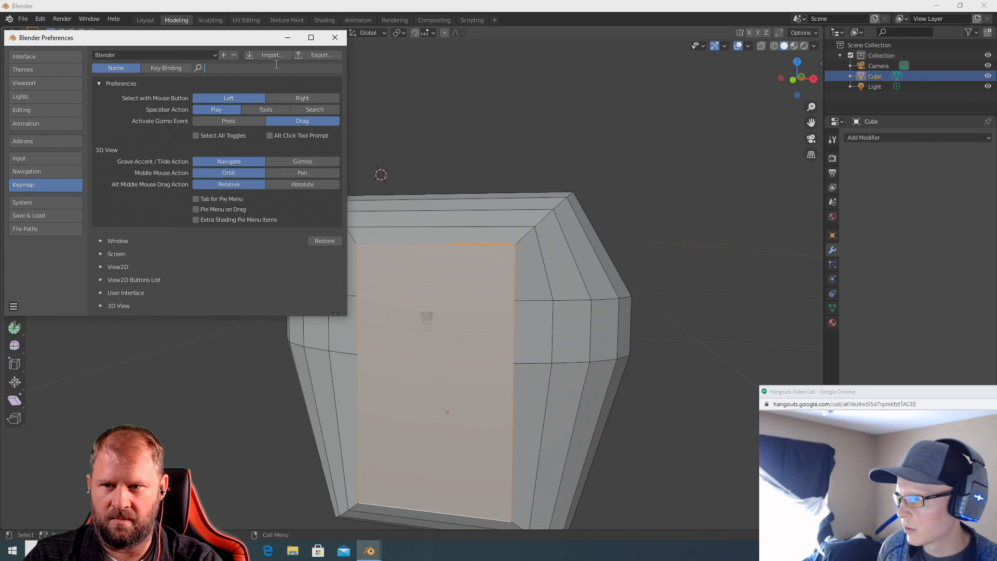
pyautogui.write('sear')
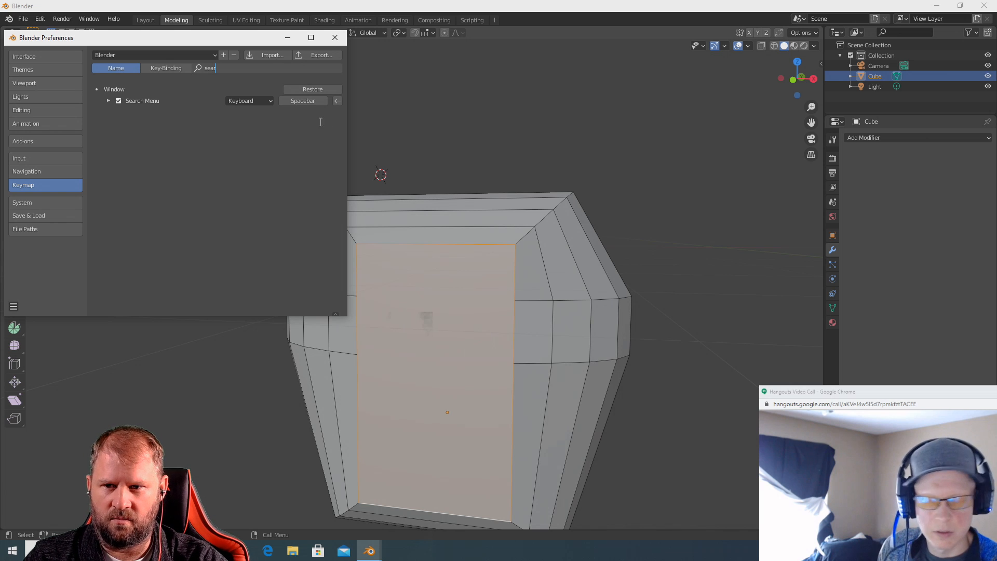
pyautogui.click(316, 89)
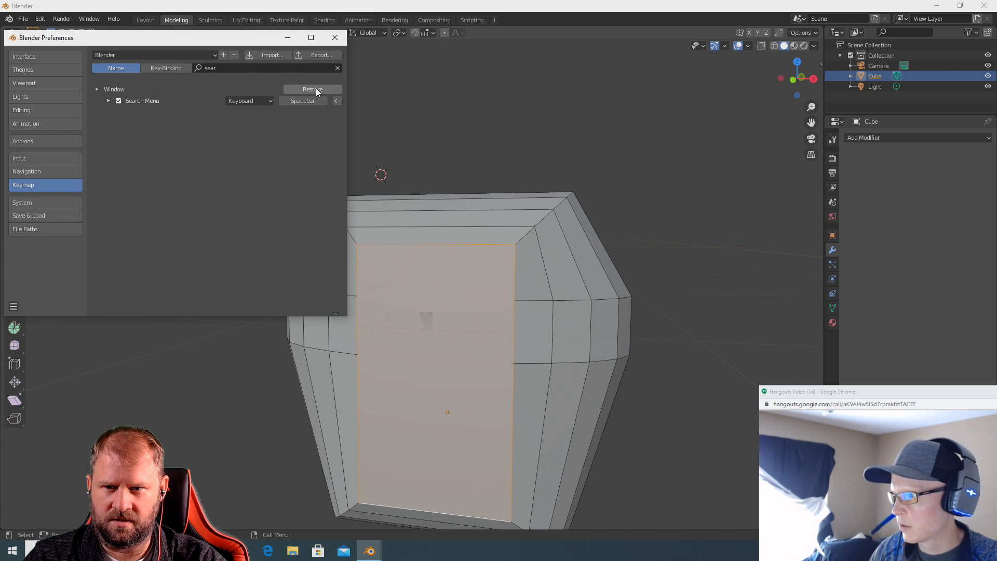
pyautogui.click(336, 39)
# Try to apply the Fill command to the selected front panel of the mesh.
pyautogui.press('F3')
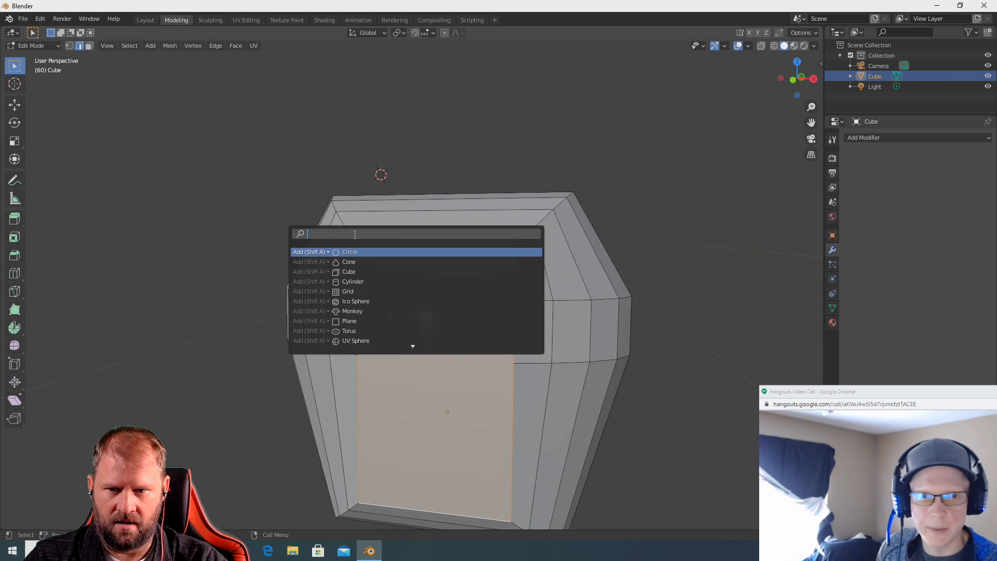
pyautogui.write('e')
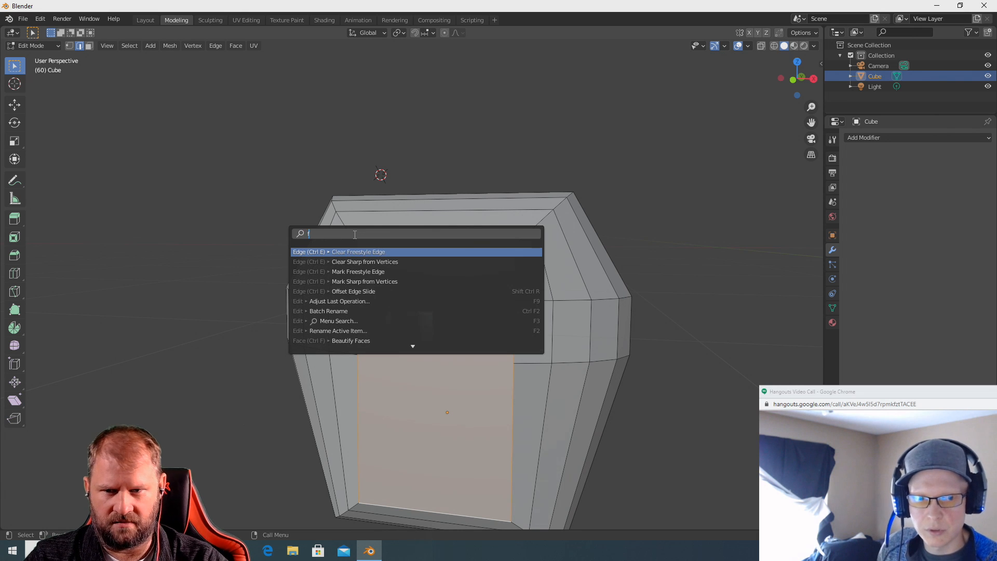
pyautogui.write('ill')
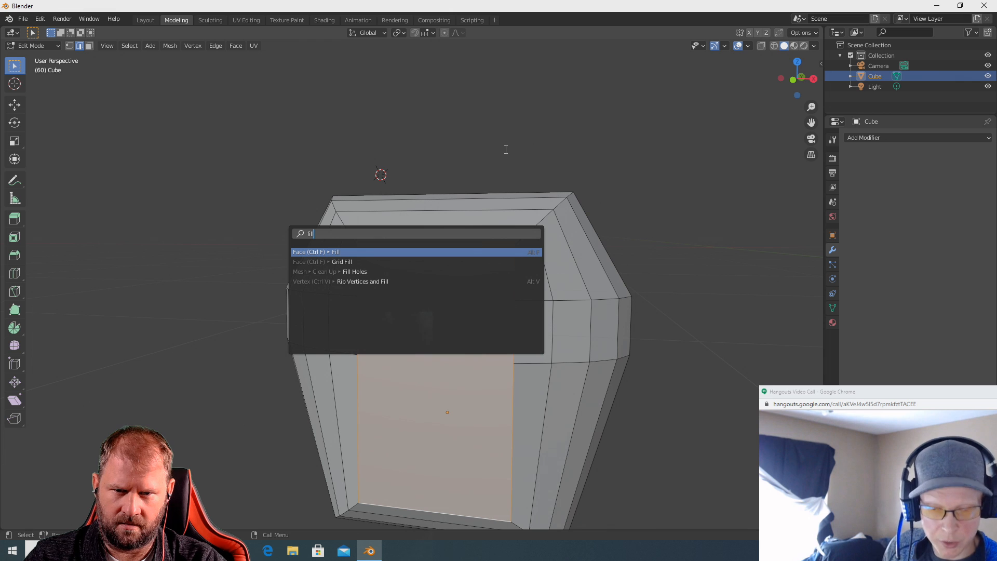
pyautogui.press('Return')
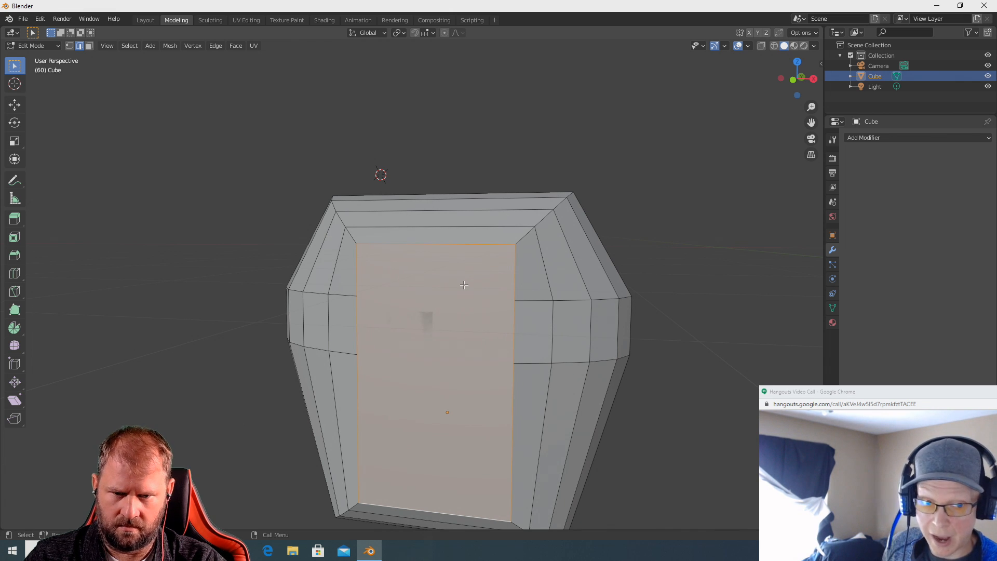
# Select the large front face of the mesh in face select mode and delete it with Delete Faces.
pyautogui.moveTo(263, 253); pyautogui.dragTo(229, 251, button='middle')
pyautogui.click(370, 309)
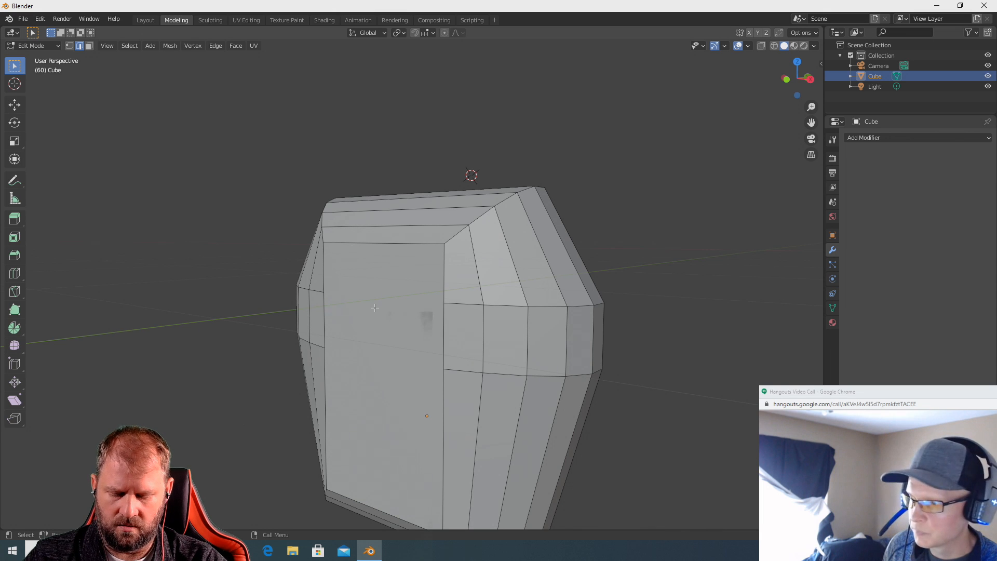
pyautogui.press('1')
pyautogui.press('2')
pyautogui.press('3')
pyautogui.click(374, 307)
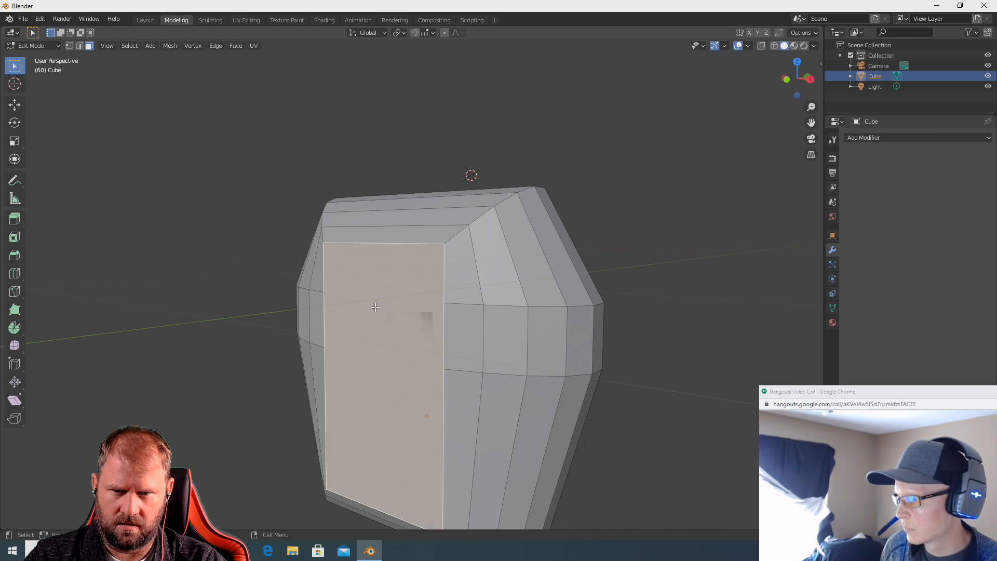
pyautogui.rightClick(375, 307)
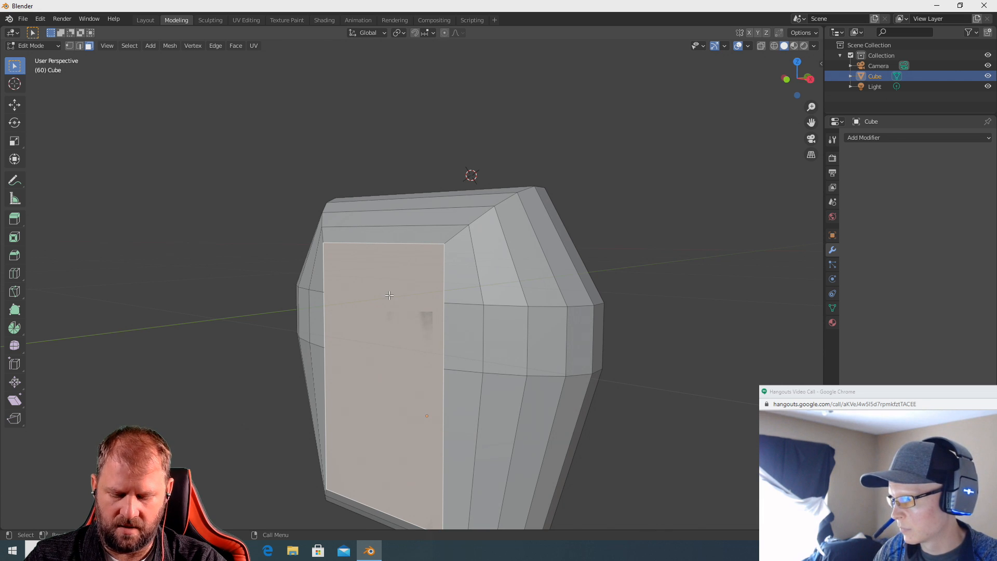
pyautogui.press('x')
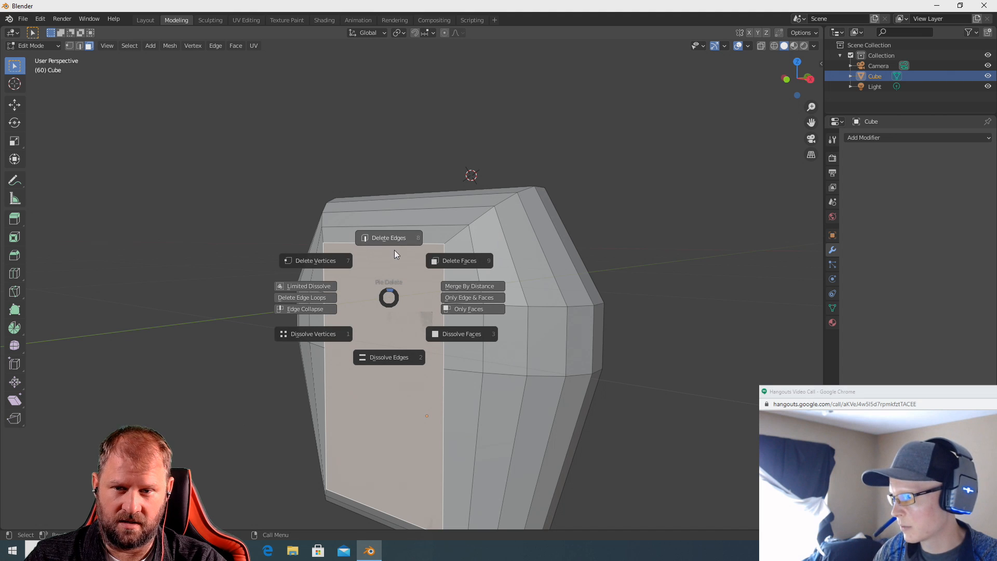
pyautogui.click(459, 260)
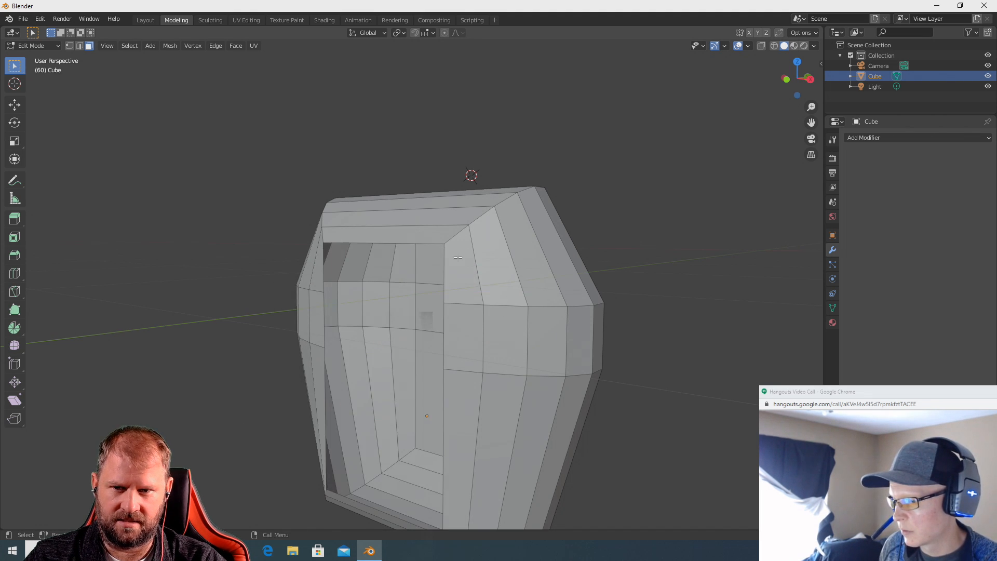
# Select the border edge loop of the front opening in edge select mode and close it with Grid Fill.
pyautogui.press('2')
pyautogui.keyDown('alt'); pyautogui.click(383, 243); pyautogui.keyUp('alt')
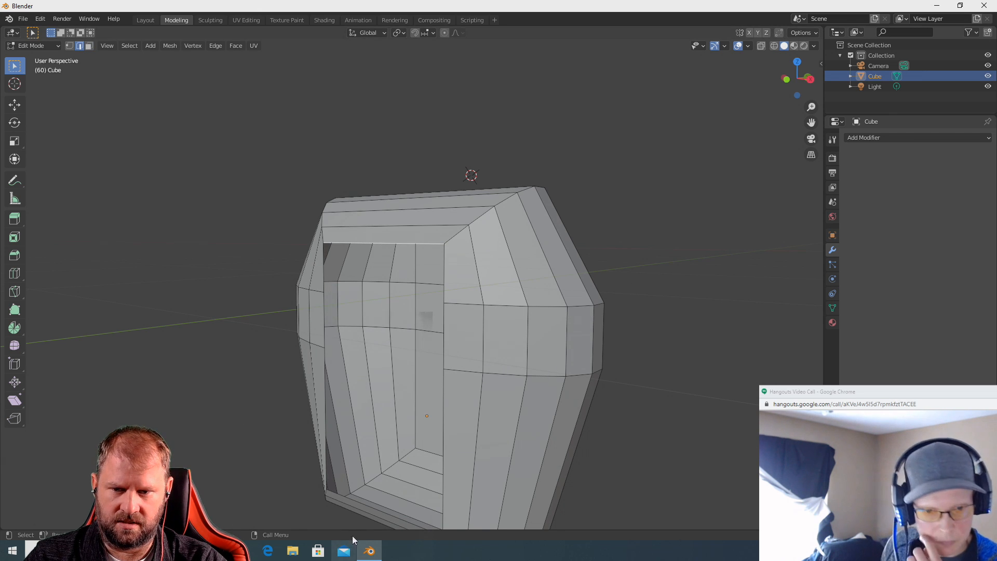
pyautogui.keyDown('alt'); pyautogui.click(368, 506); pyautogui.keyUp('alt')
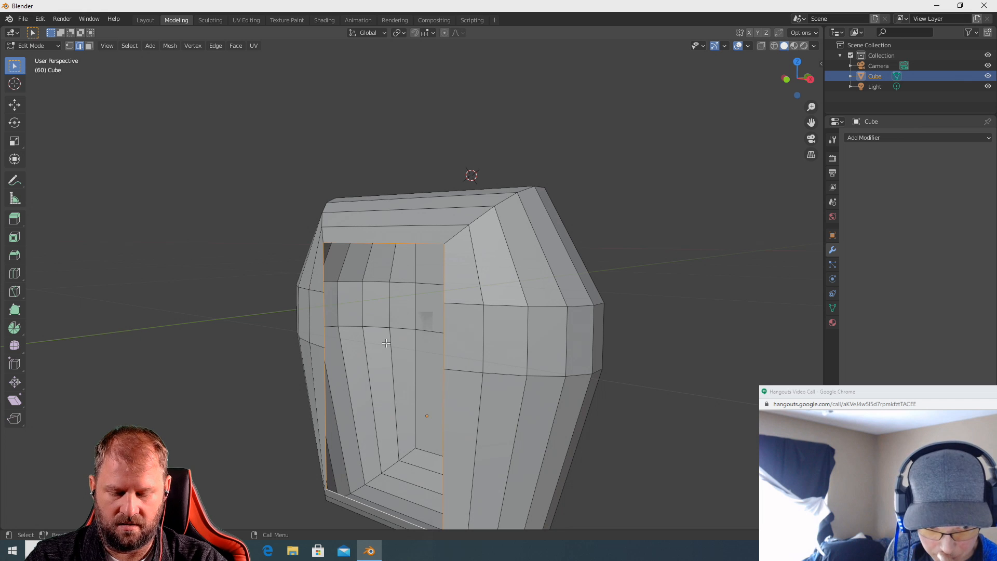
pyautogui.press('F3')
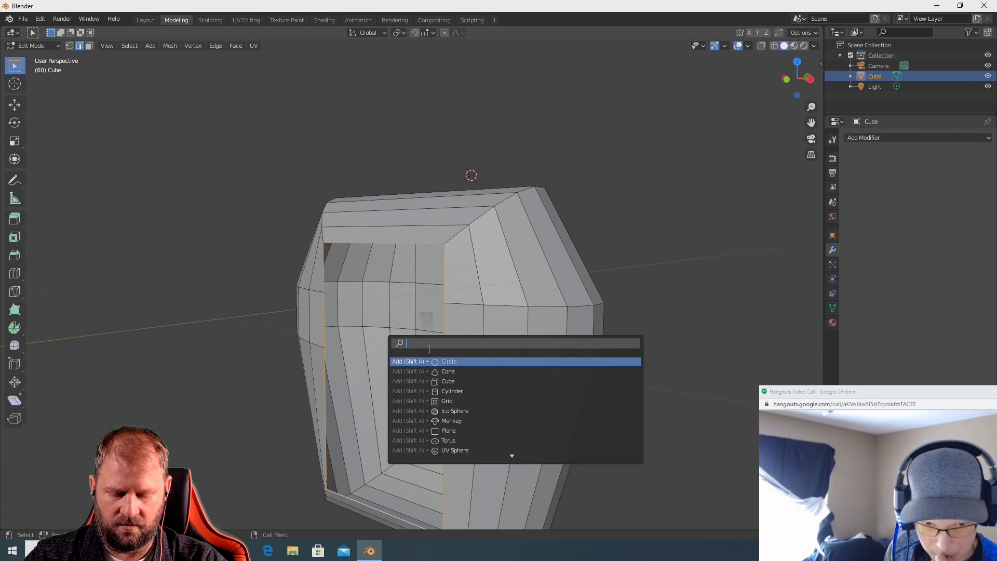
pyautogui.write('f')
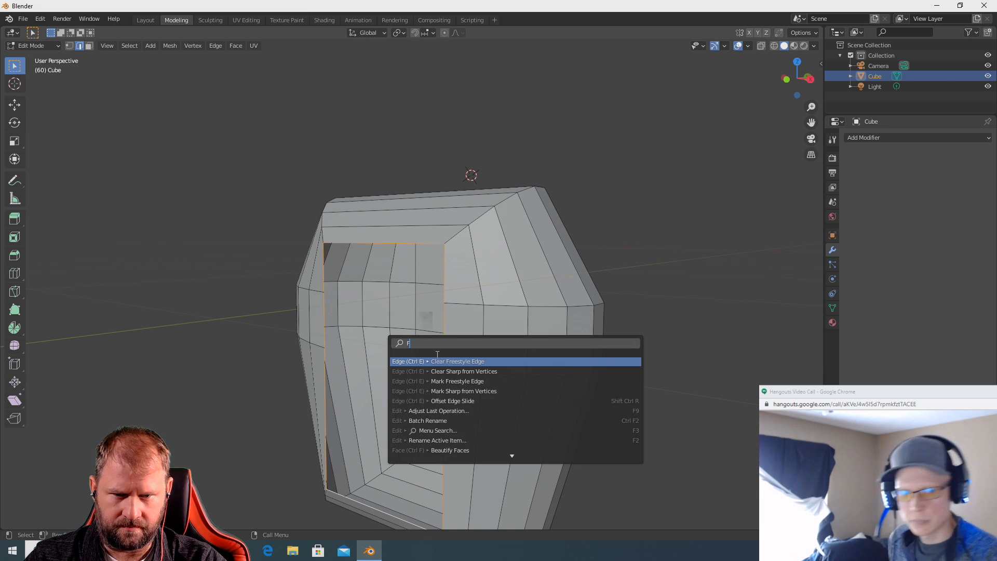
pyautogui.write('ILL')
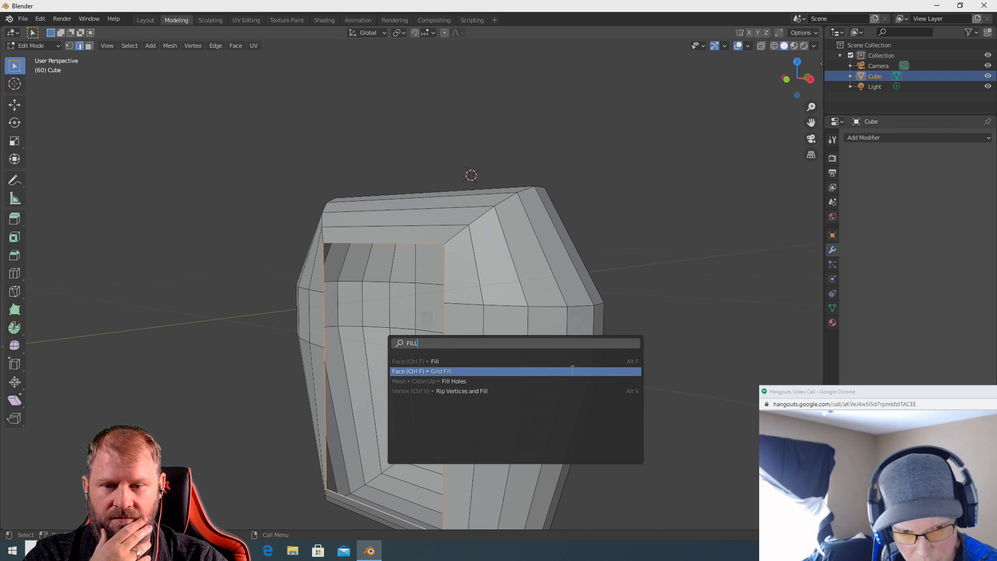
pyautogui.click(454, 371)
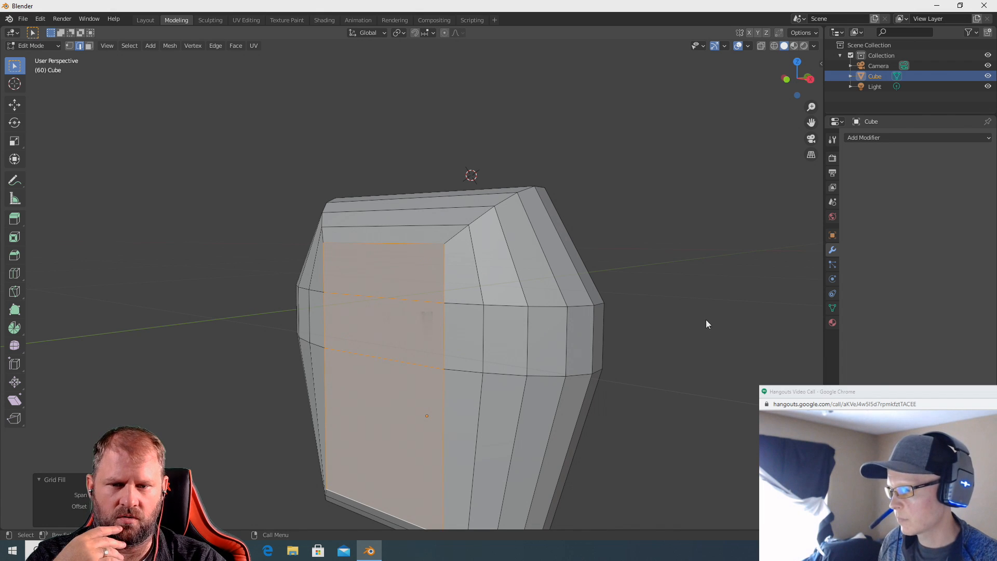
pyautogui.moveTo(706, 319); pyautogui.dragTo(755, 302, button='middle')
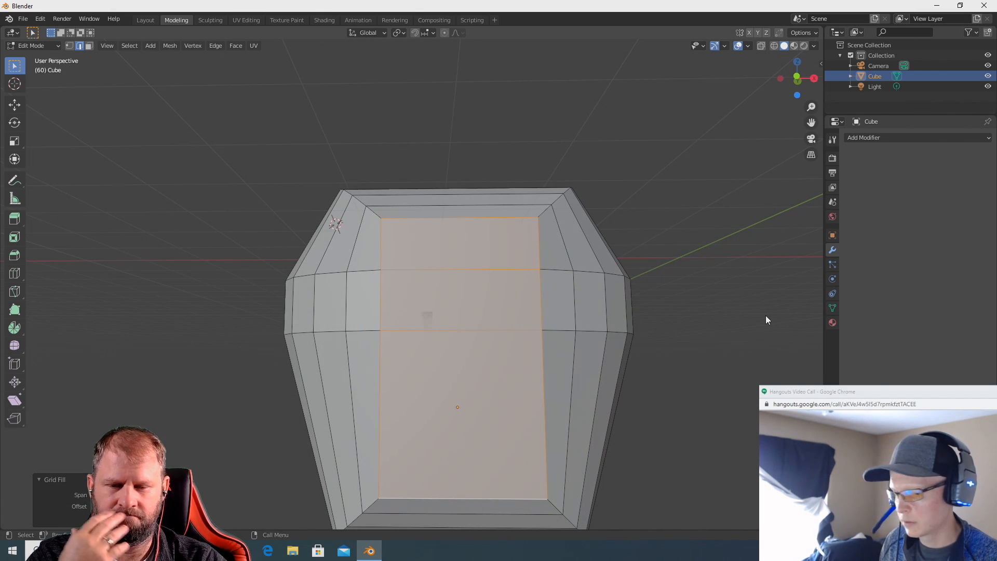
pyautogui.click(756, 314)
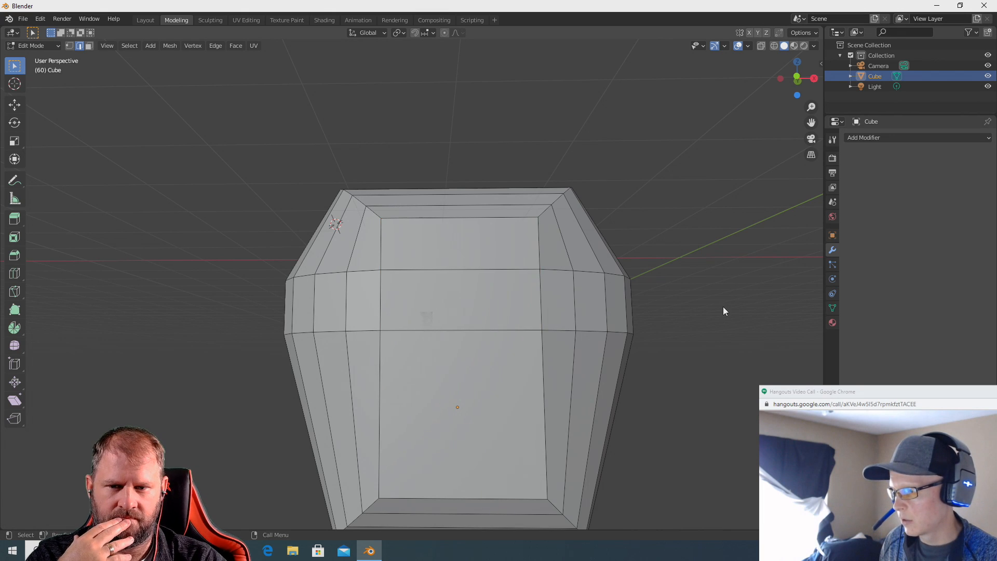
pyautogui.moveTo(724, 307)
pyautogui.mouseDown(button='middle')
pyautogui.moveTo(681, 324)
pyautogui.moveTo(527, 324)
pyautogui.moveTo(688, 338)
pyautogui.moveTo(724, 322)
pyautogui.mouseUp(button='middle')
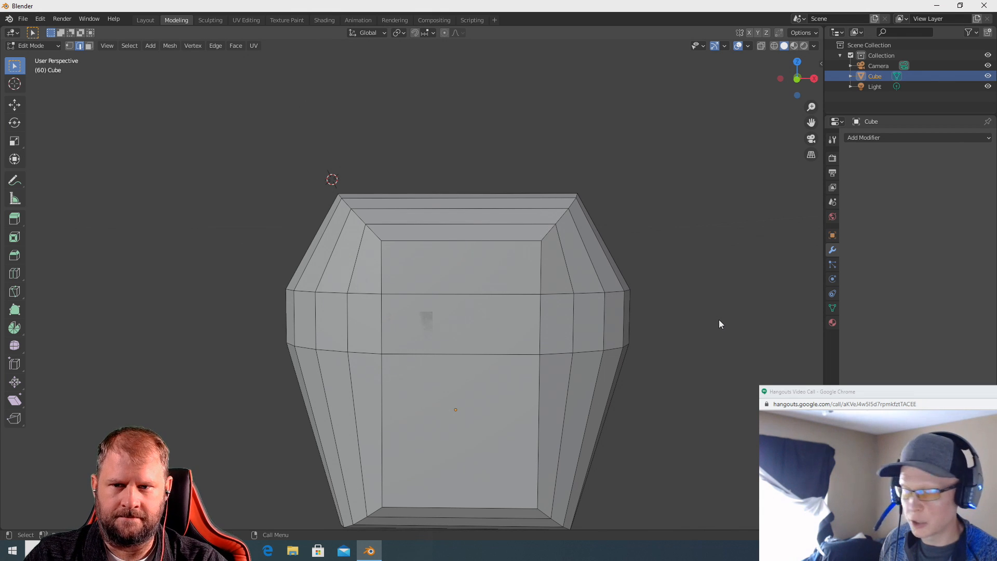
pyautogui.moveTo(721, 319); pyautogui.dragTo(681, 356, button='middle')
pyautogui.scroll(-4, 674, 325)
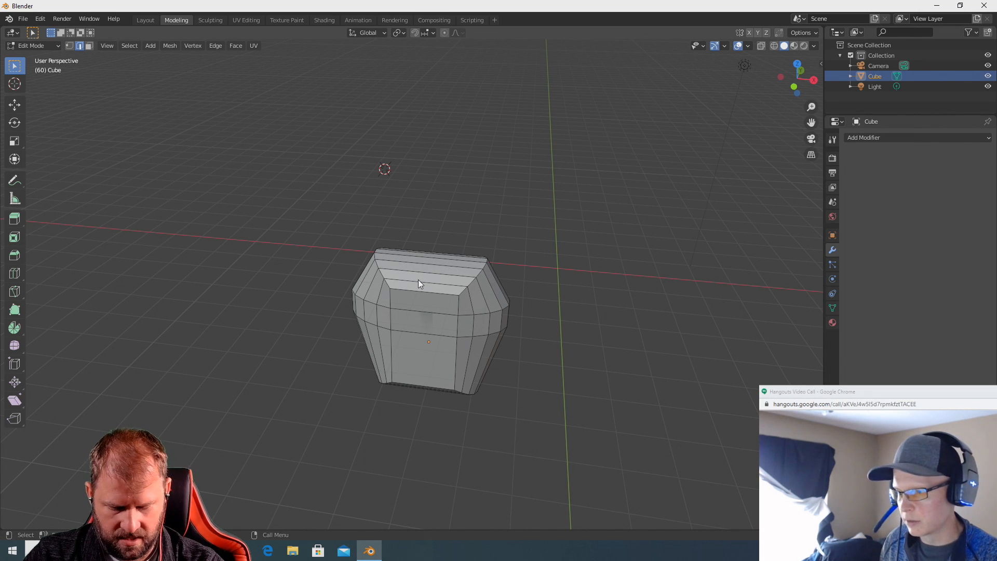
# Switch to Object Mode and delete the whole Cube object from the scene.
pyautogui.press('Tab')
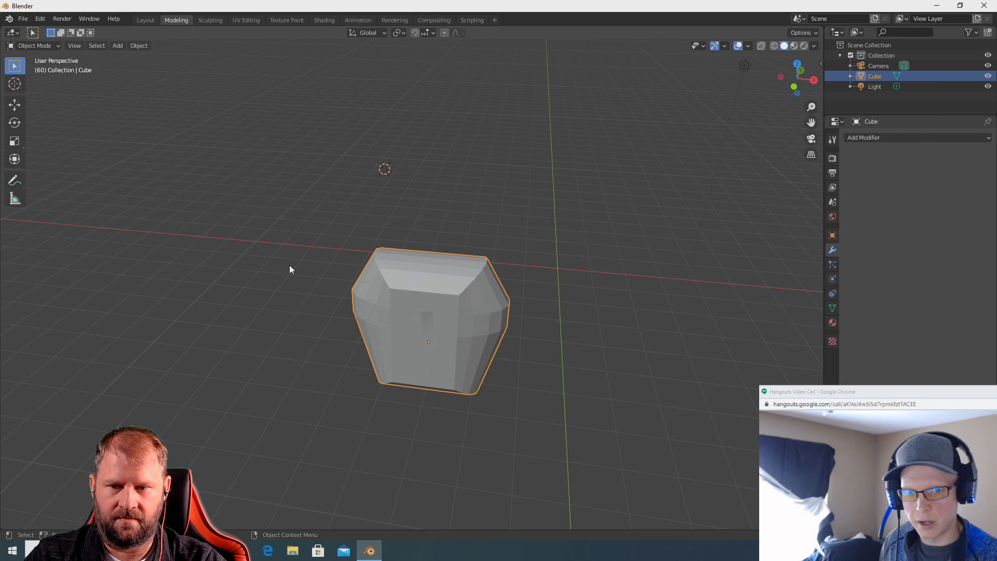
pyautogui.moveTo(283, 267); pyautogui.dragTo(327, 242, button='middle')
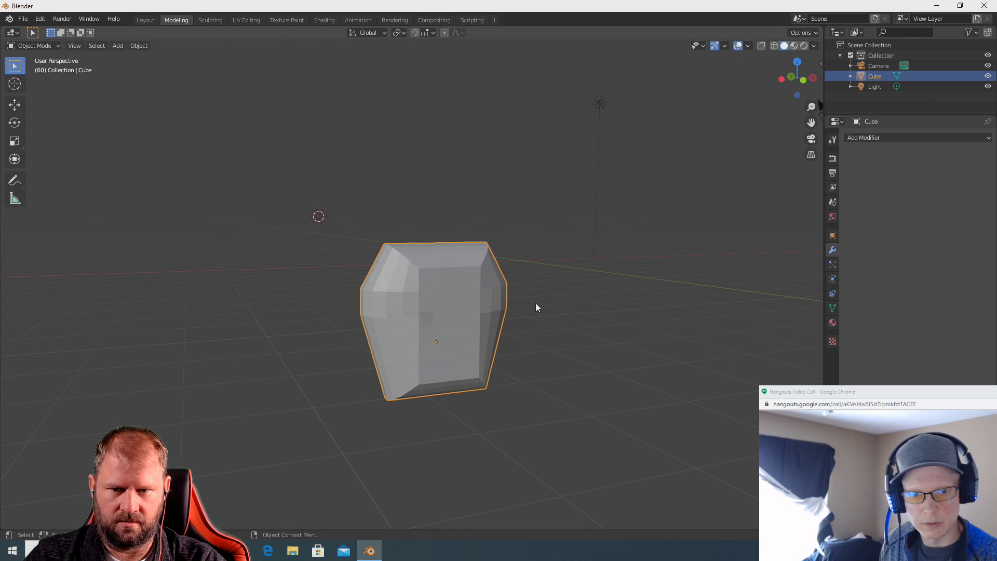
pyautogui.moveTo(535, 303); pyautogui.dragTo(469, 318, button='middle')
pyautogui.press('x')
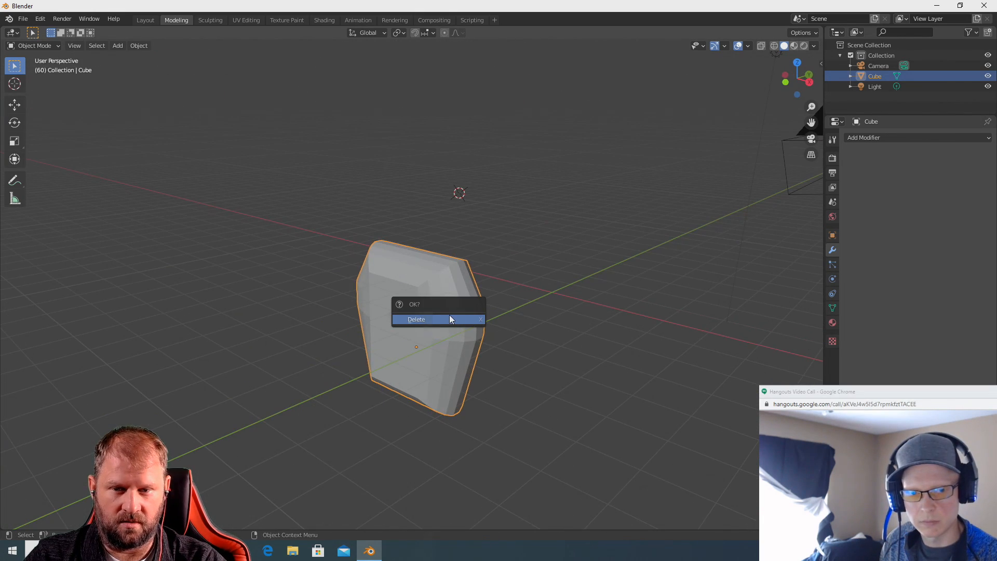
pyautogui.click(448, 315)
# Add a cylinder mesh with 32 vertices, 1 m radius and 2 m depth at the 3D cursor.
pyautogui.moveTo(563, 317); pyautogui.dragTo(480, 347, button='middle')
pyautogui.hotkey('shift', 'a')
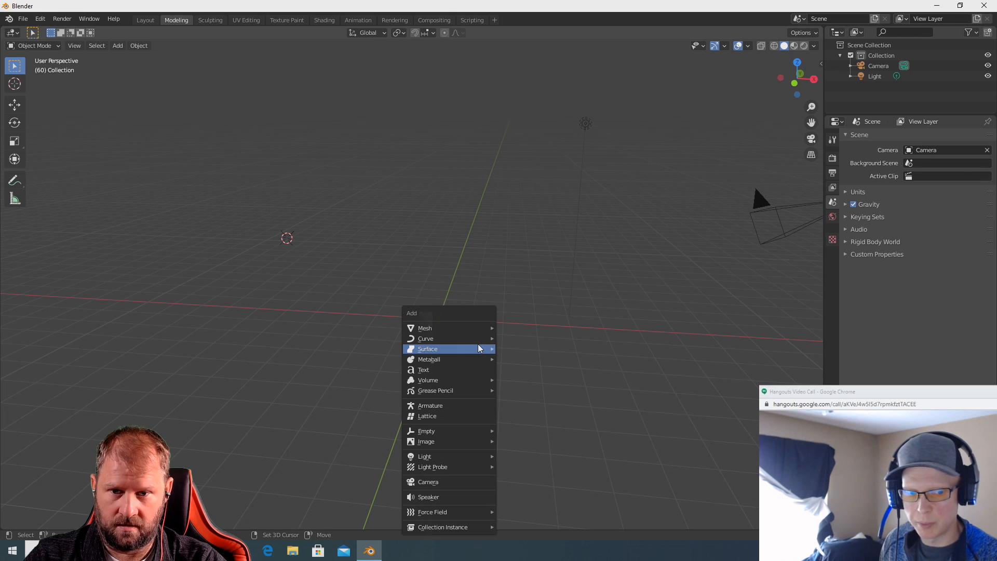
pyautogui.moveTo(455, 392)
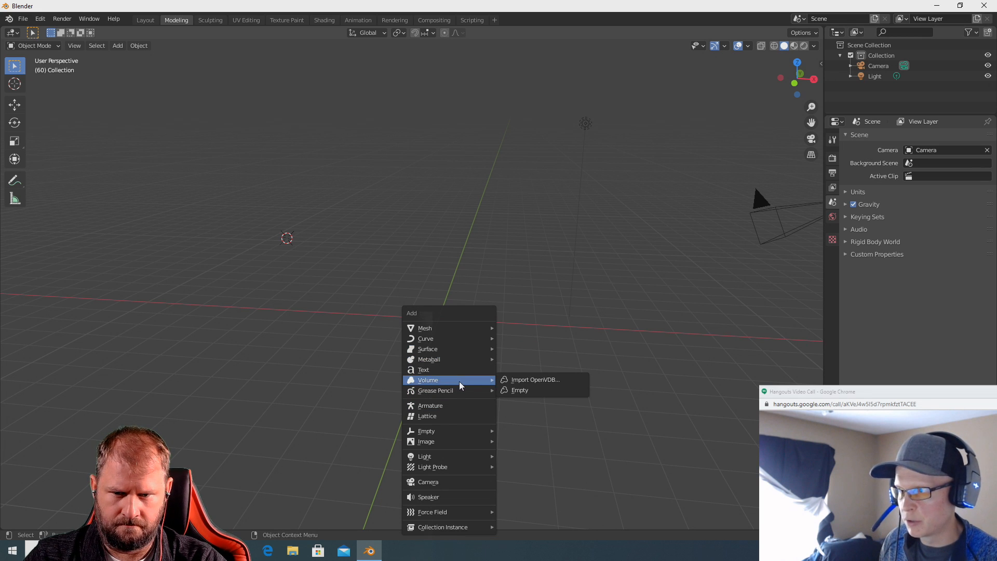
pyautogui.moveTo(472, 329)
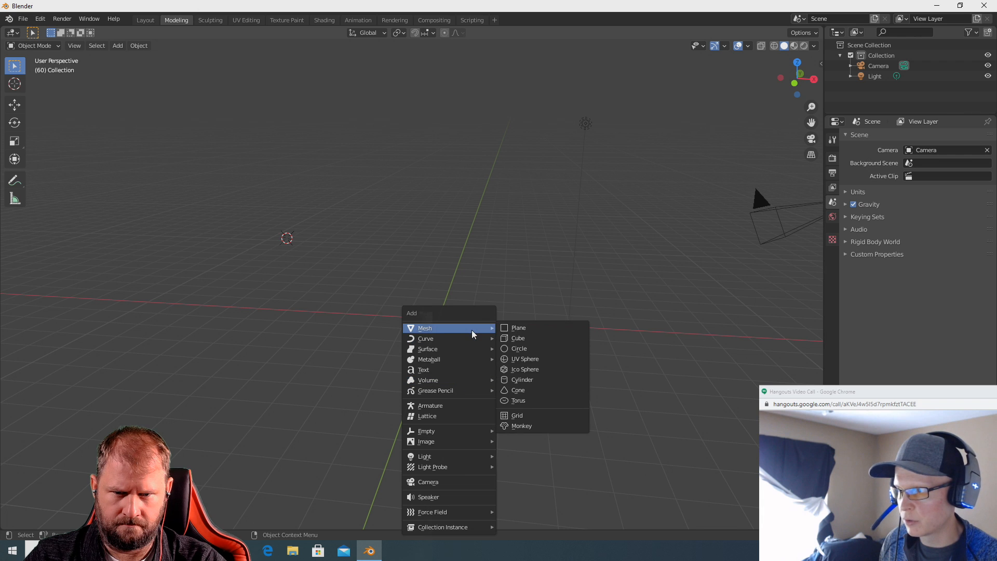
pyautogui.click(528, 378)
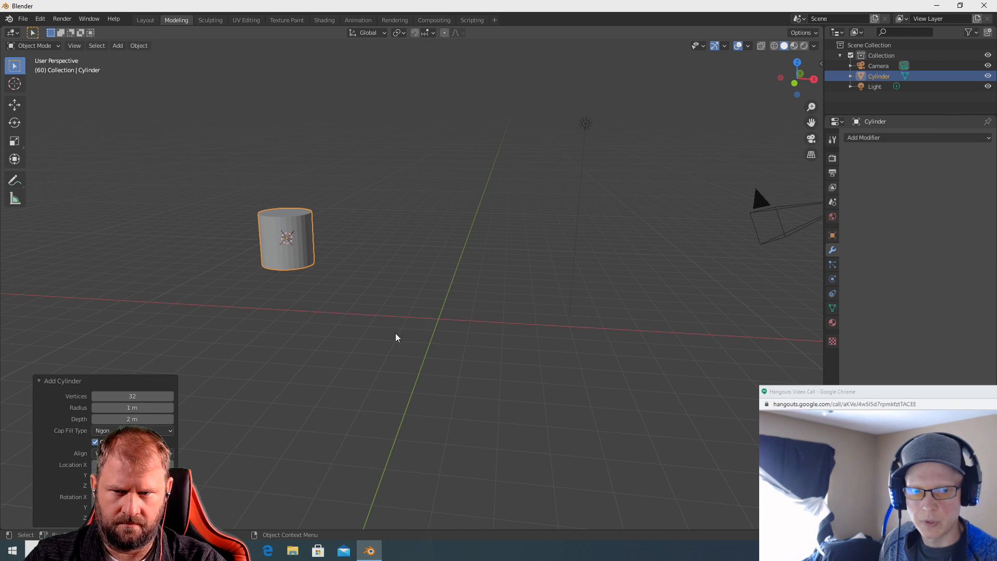
pyautogui.moveTo(395, 338); pyautogui.dragTo(432, 352, button='middle')
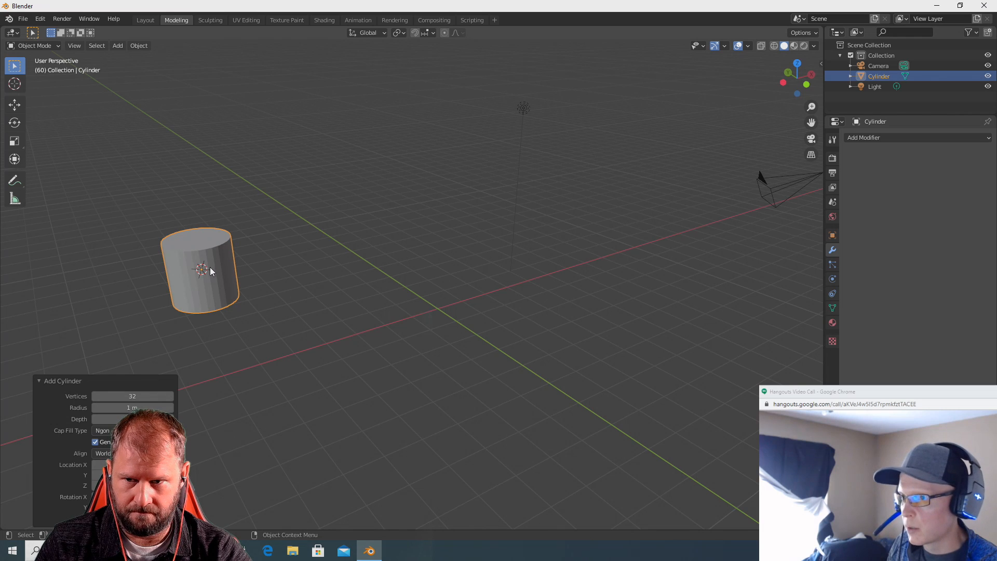
# Place the 3D cursor near the world origin and try to move the cylinder freely toward it.
pyautogui.keyDown('shift'); pyautogui.moveTo(273, 275); pyautogui.dragTo(435, 308, button='right'); pyautogui.keyUp('shift')
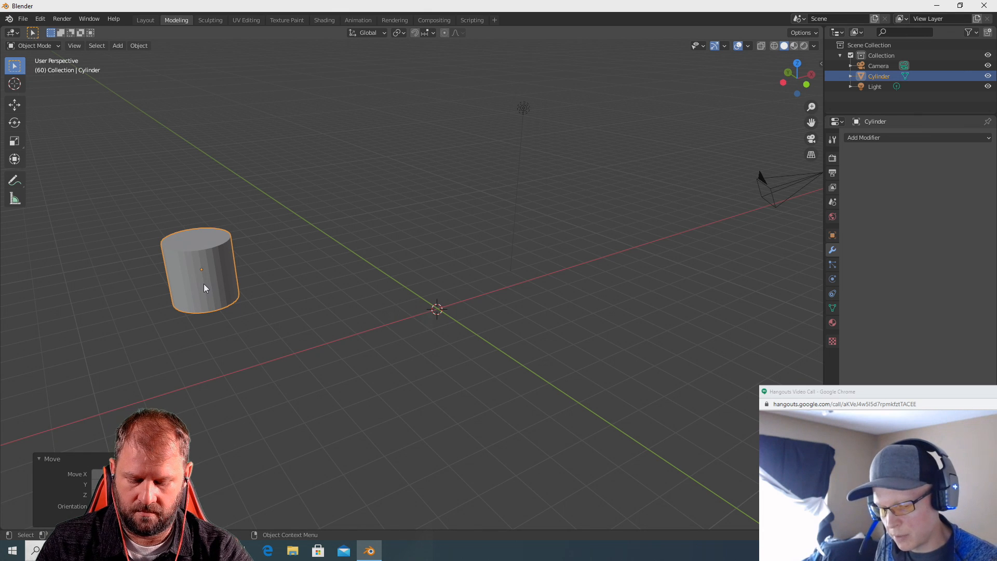
pyautogui.press('g')
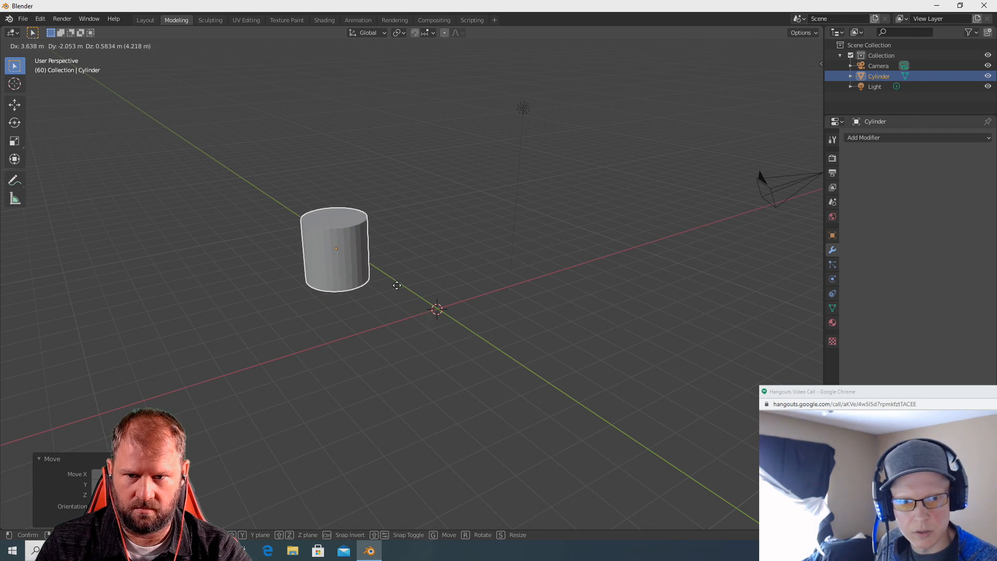
pyautogui.click(187, 266)
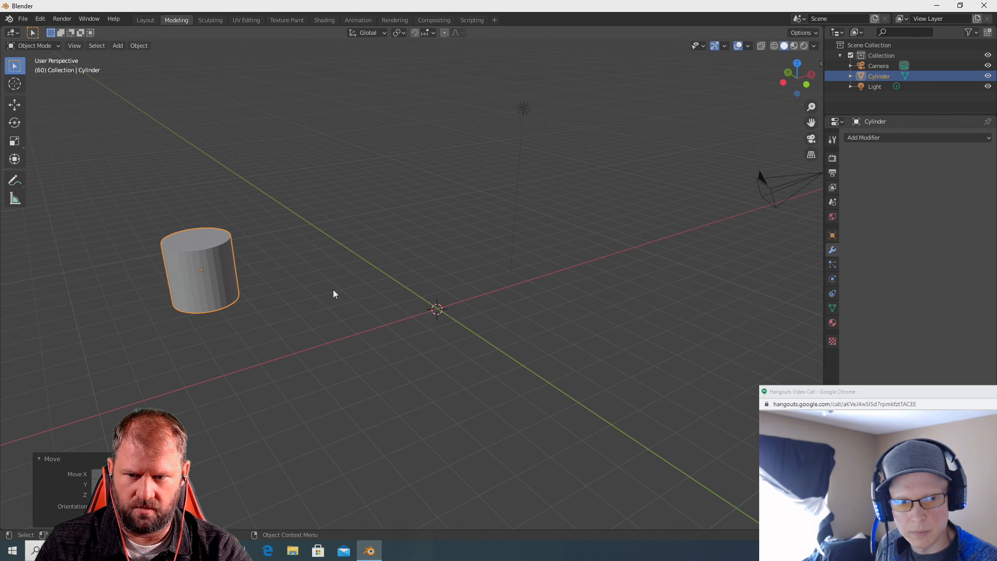
pyautogui.press('g')
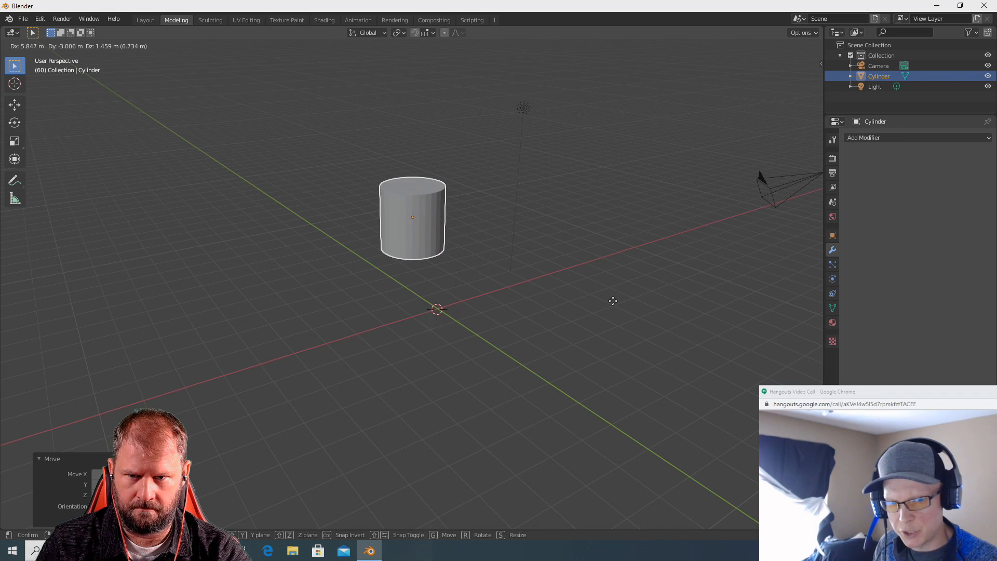
# Enlarge the cylinder uniformly in two scaling passes, the first by a factor of about 2.
pyautogui.press('s')
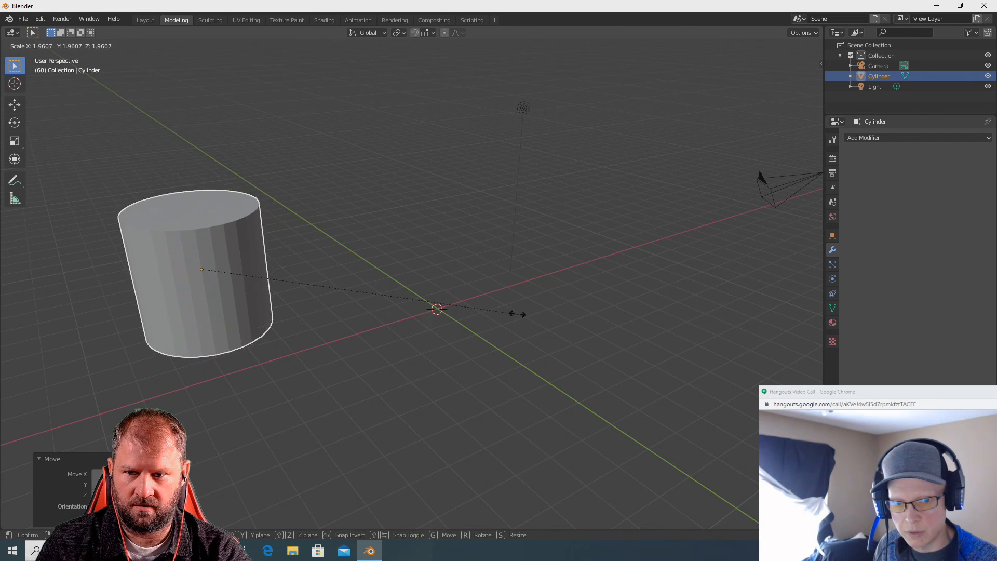
pyautogui.click(534, 321)
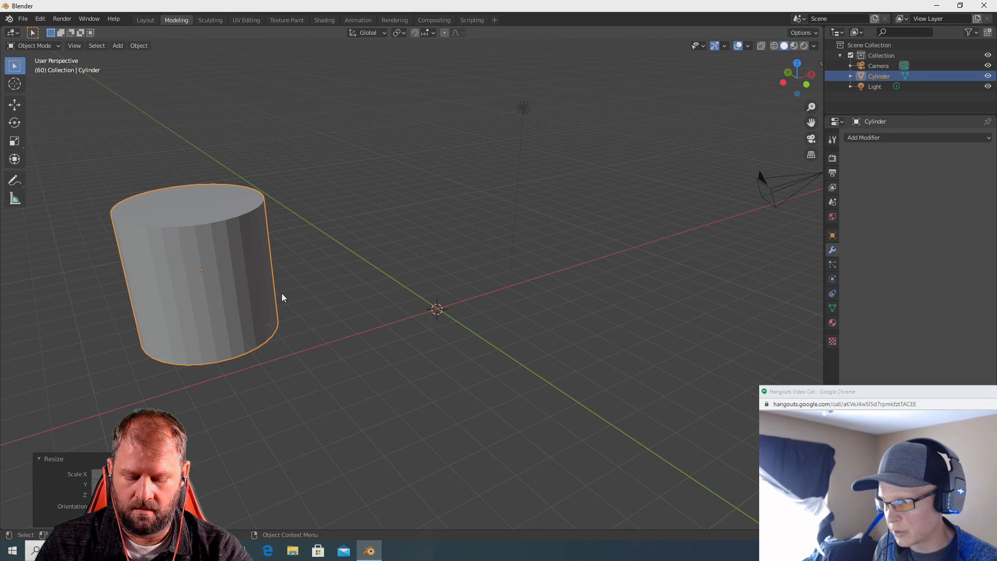
pyautogui.press('s')
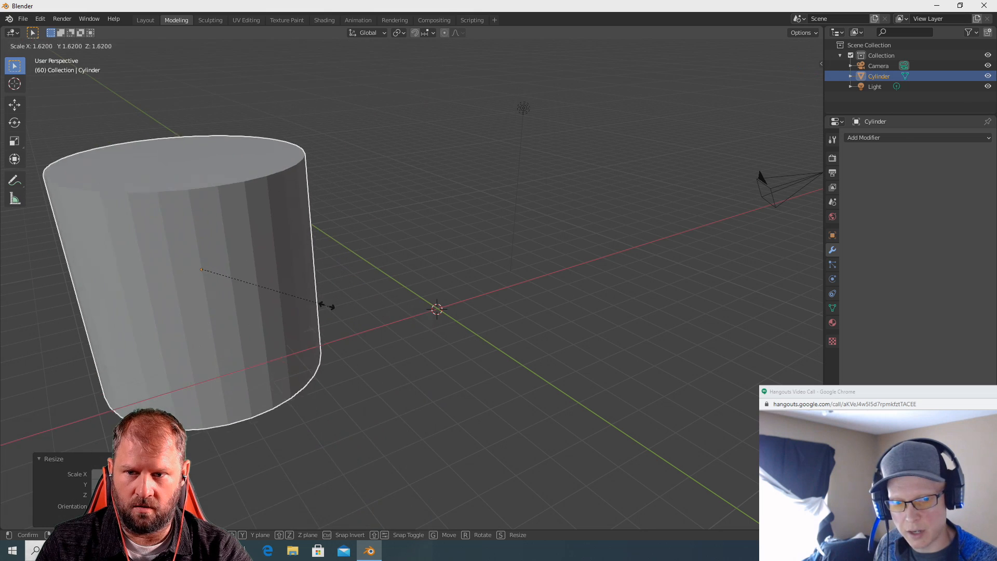
pyautogui.click(309, 302)
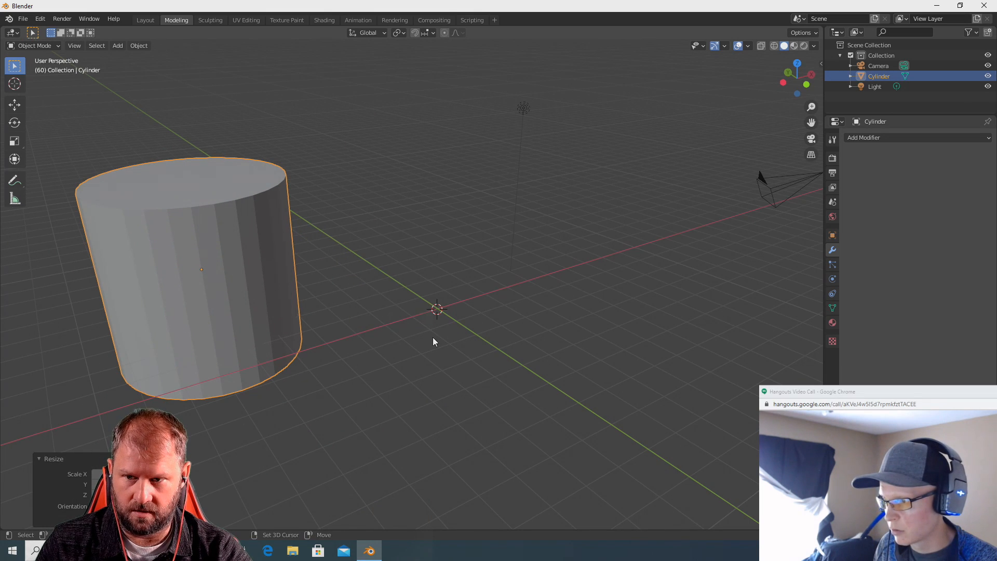
# Snap the 3D cursor exactly to the world origin.
pyautogui.hotkey('shift', 's')
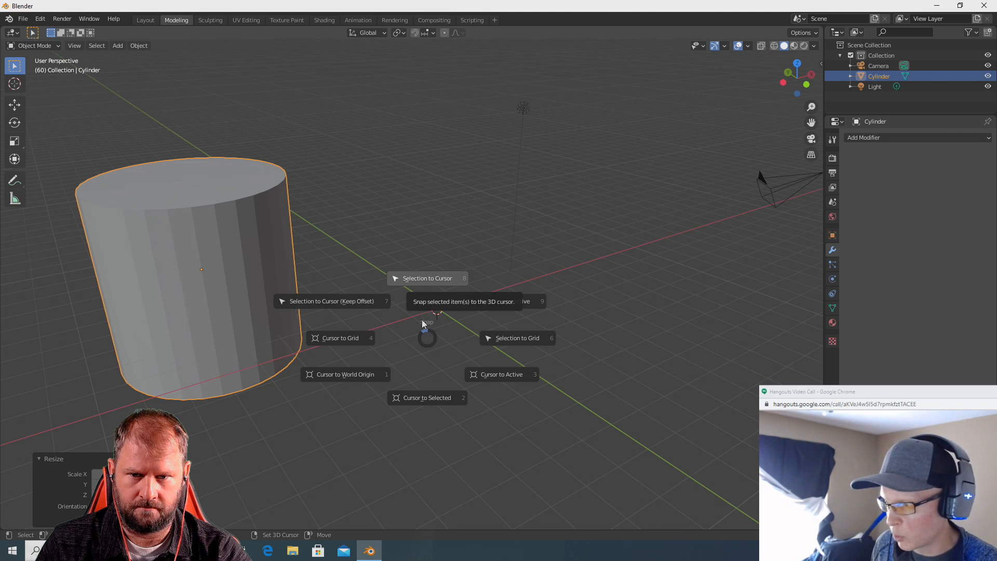
pyautogui.click(355, 375)
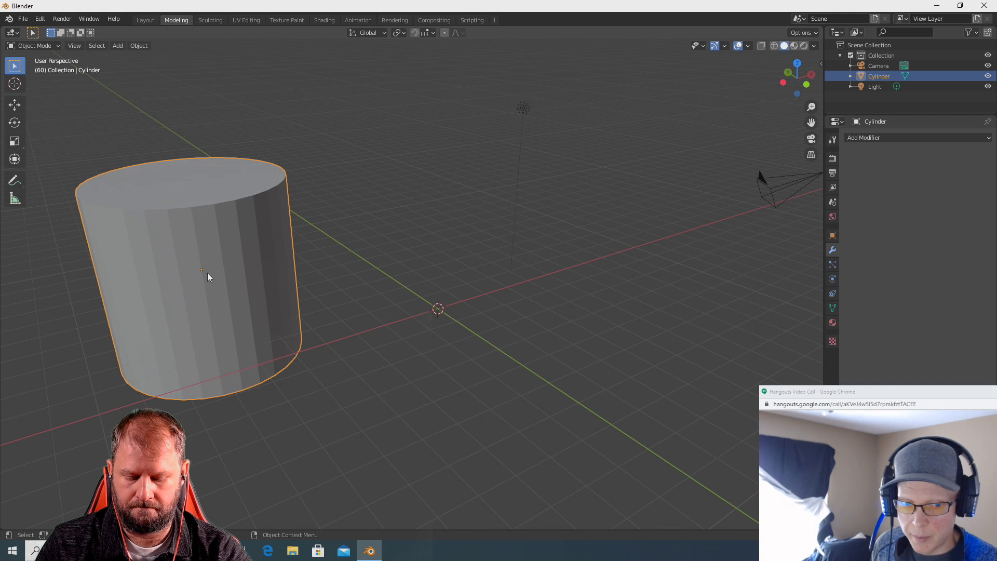
# Try to move and scale the cylinder along the global X axis, and undo the change.
pyautogui.press('g')
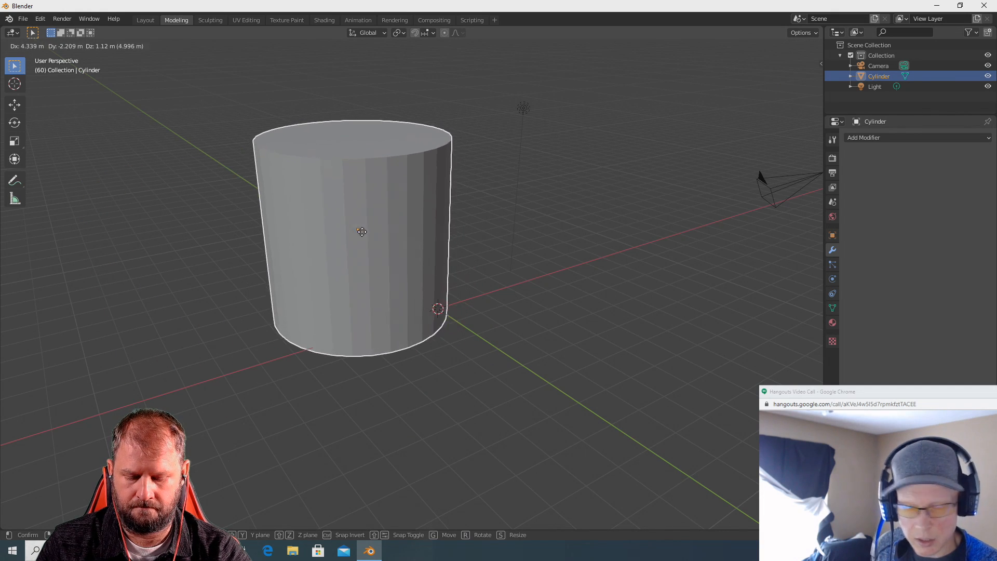
pyautogui.press('x')
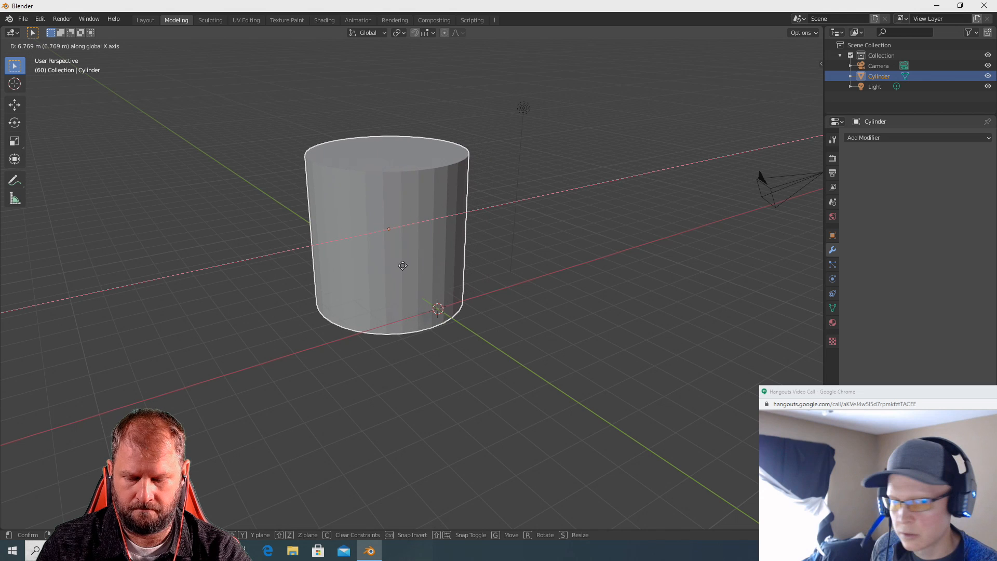
pyautogui.press('s')
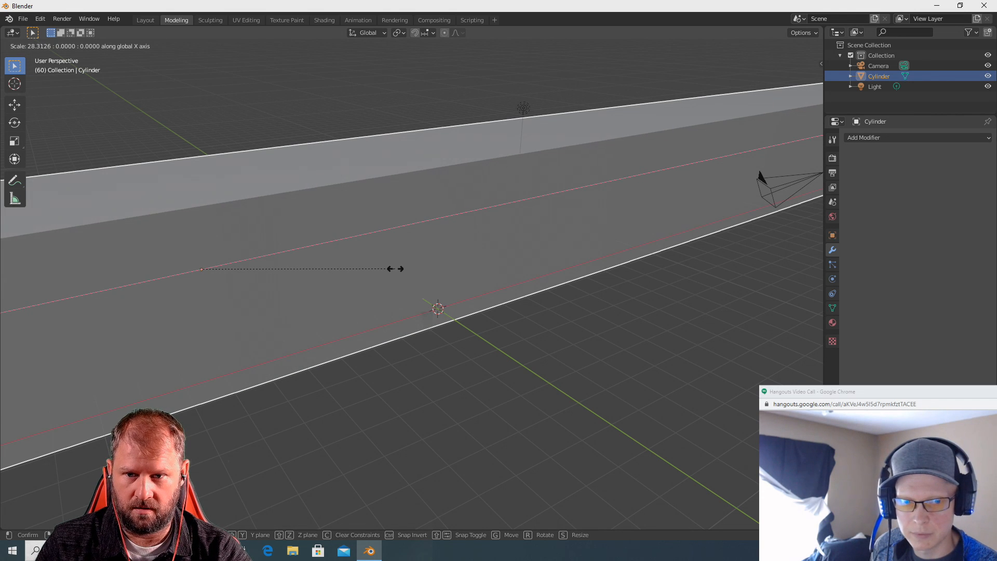
pyautogui.click(394, 271)
pyautogui.hotkey('ctrl', 'z')
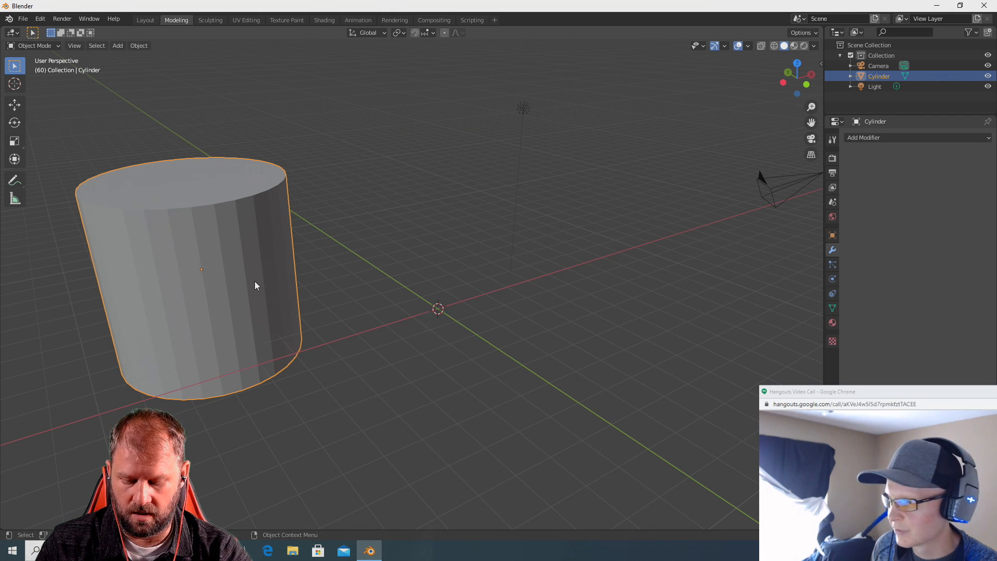
# Snap the cylinder to the 3D cursor with Selection to Cursor (Keep Offset).
pyautogui.hotkey('shift', 's')
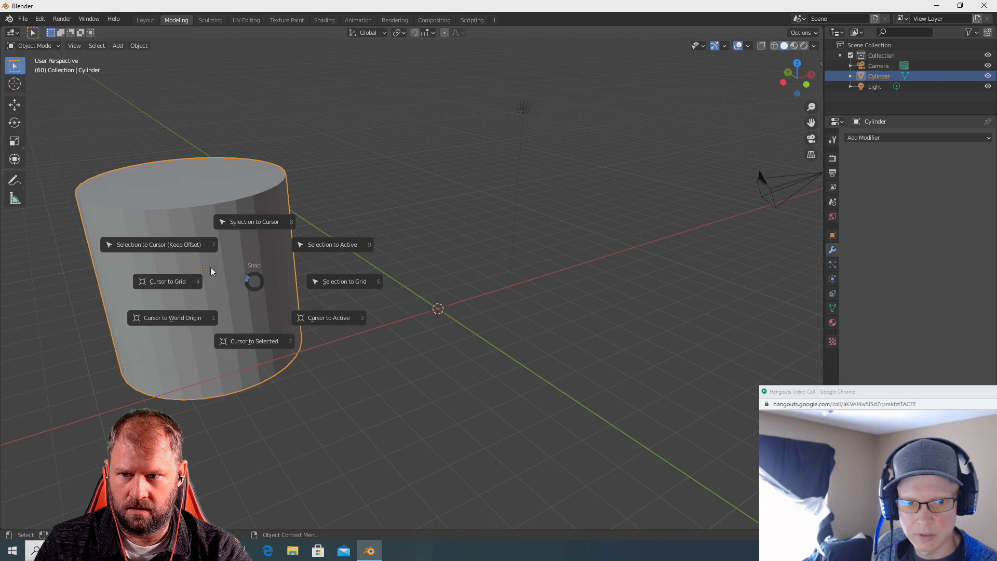
pyautogui.click(150, 248)
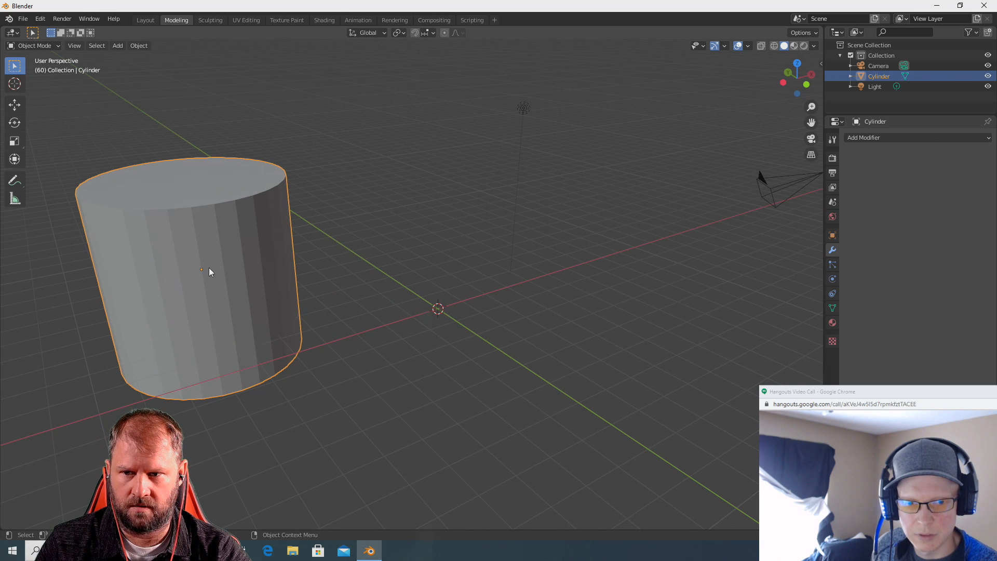
pyautogui.hotkey('shift', 's')
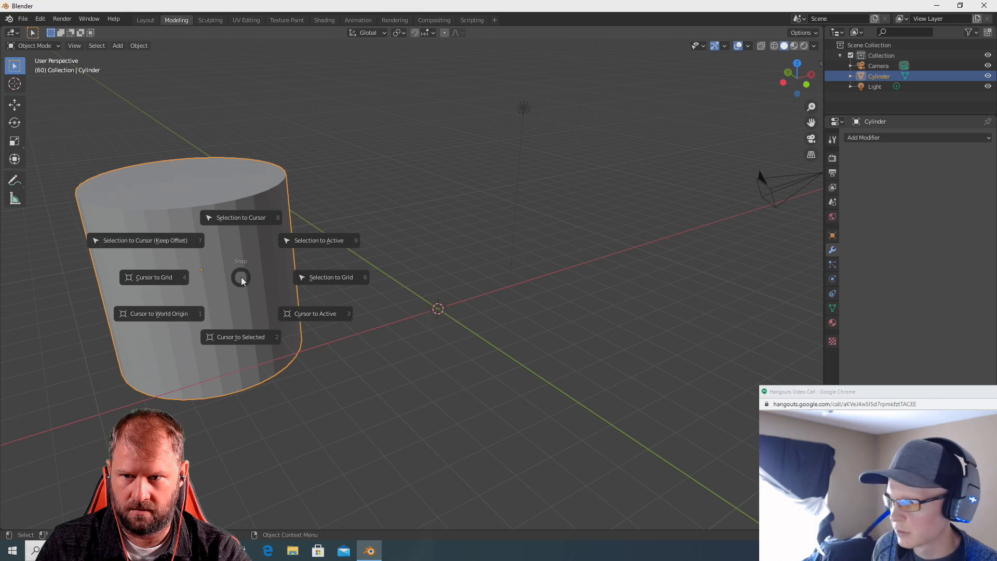
pyautogui.click(167, 243)
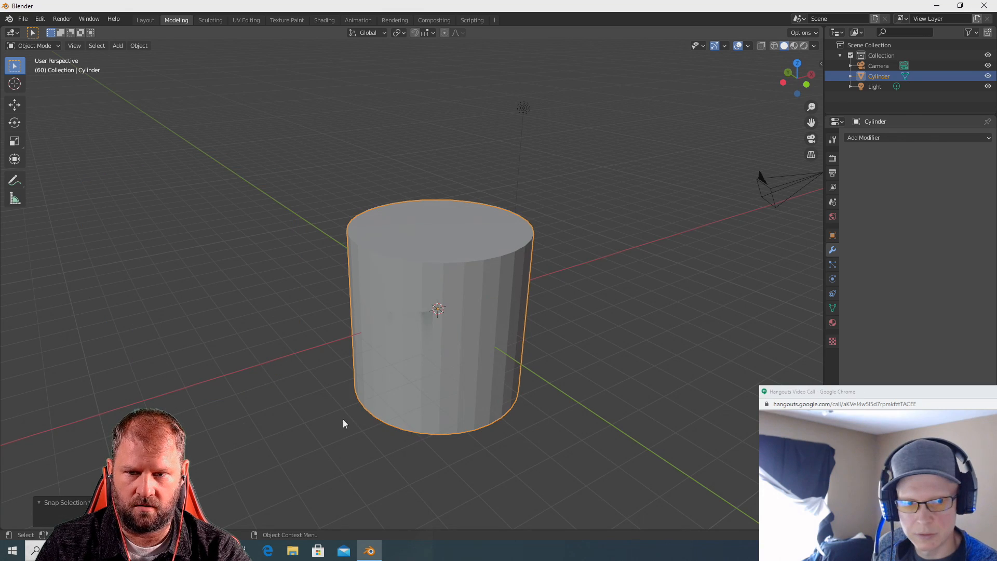
# View the solid-shaded cylinder with X-ray turned on, and turn X-ray off again.
pyautogui.moveTo(342, 423); pyautogui.dragTo(497, 416, button='middle')
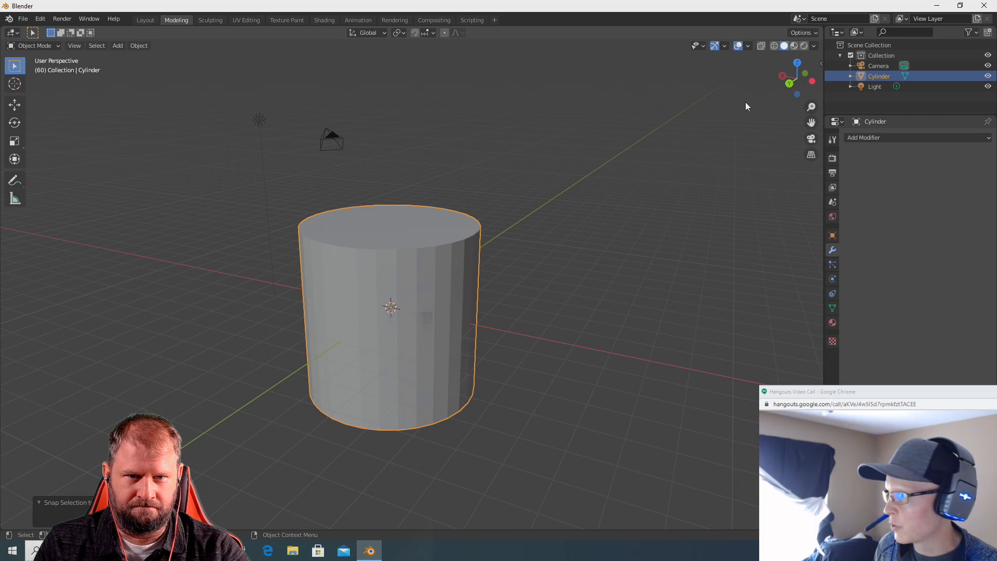
pyautogui.click(762, 46)
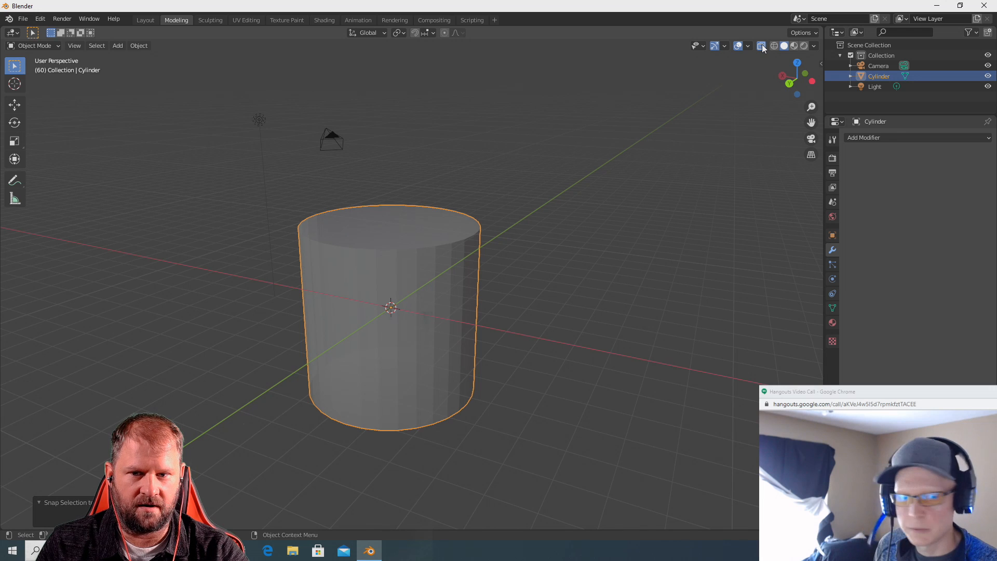
pyautogui.click(761, 45)
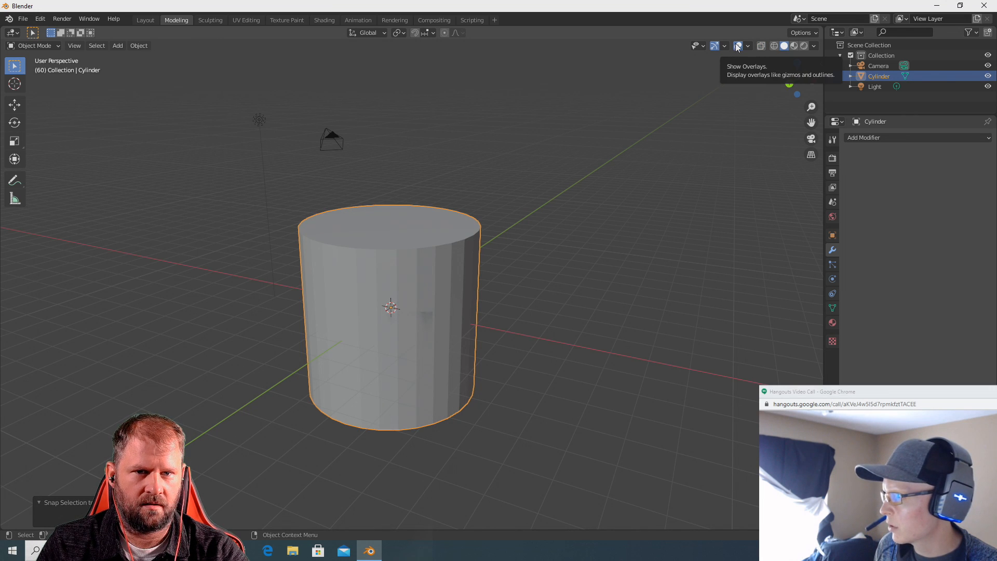
# Display the cylinder in wireframe shading, turn X-ray off and examine it from several angles.
pyautogui.click(773, 45)
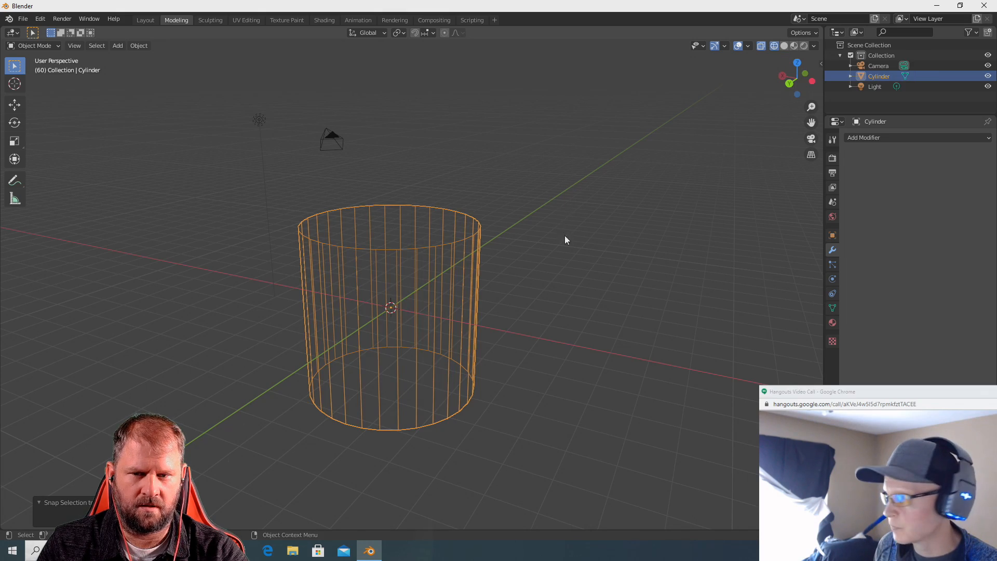
pyautogui.moveTo(565, 235); pyautogui.dragTo(585, 259, button='middle')
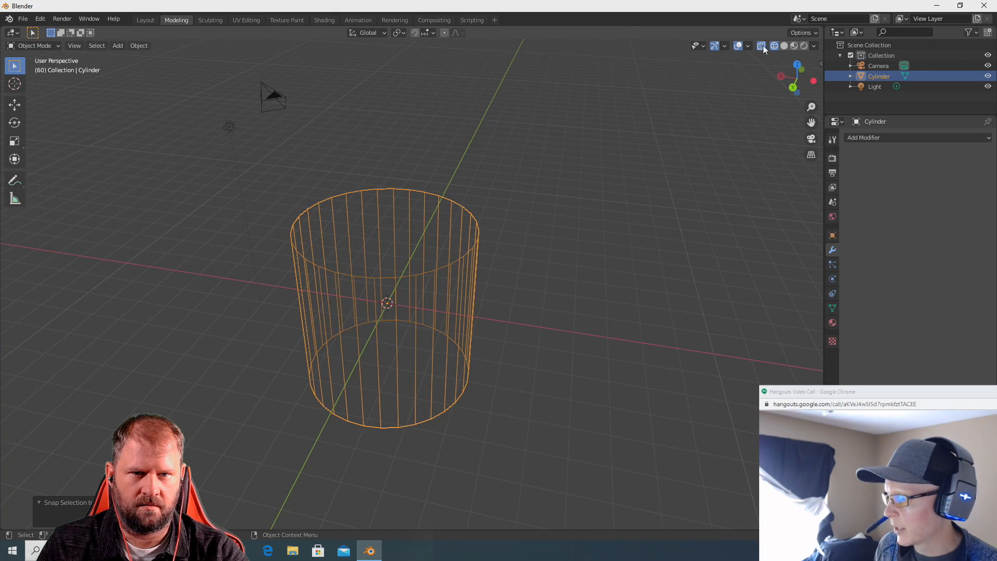
pyautogui.moveTo(649, 155); pyautogui.dragTo(618, 166, button='middle')
pyautogui.click(761, 46)
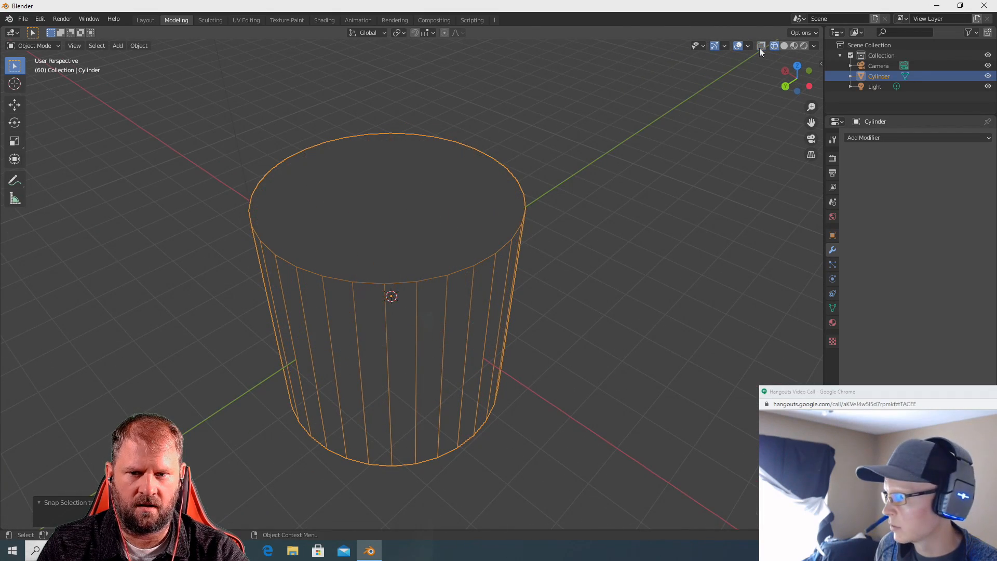
pyautogui.moveTo(672, 189); pyautogui.dragTo(712, 102, button='middle')
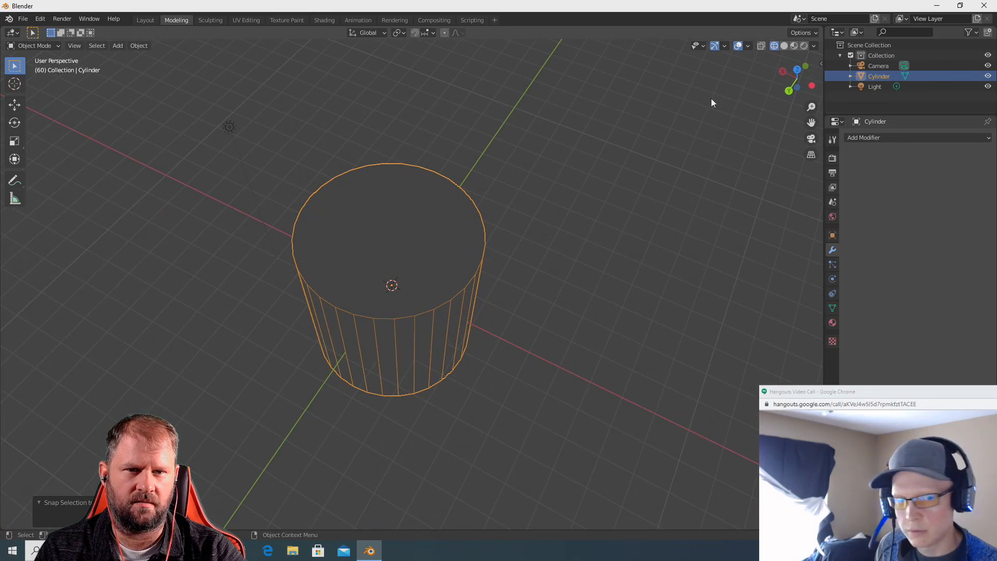
pyautogui.moveTo(606, 229); pyautogui.dragTo(574, 239, button='middle')
pyautogui.scroll(3, 575, 239)
pyautogui.moveTo(649, 252); pyautogui.dragTo(590, 235, button='middle')
pyautogui.scroll(-2, 590, 235)
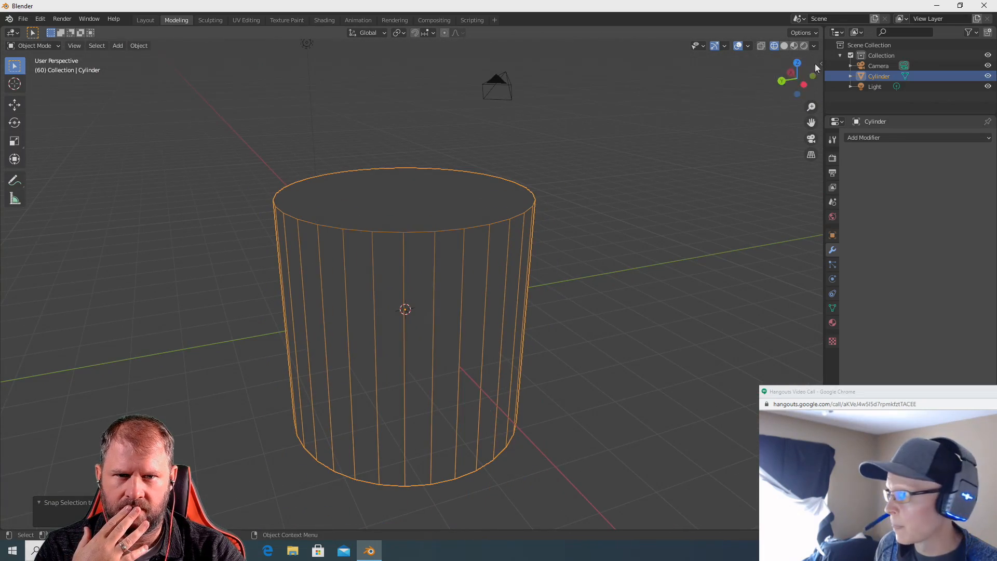
# Toggle X-ray on and off and compare the cylinder in Material Preview, solid and wireframe shading.
pyautogui.click(761, 46)
pyautogui.click(761, 45)
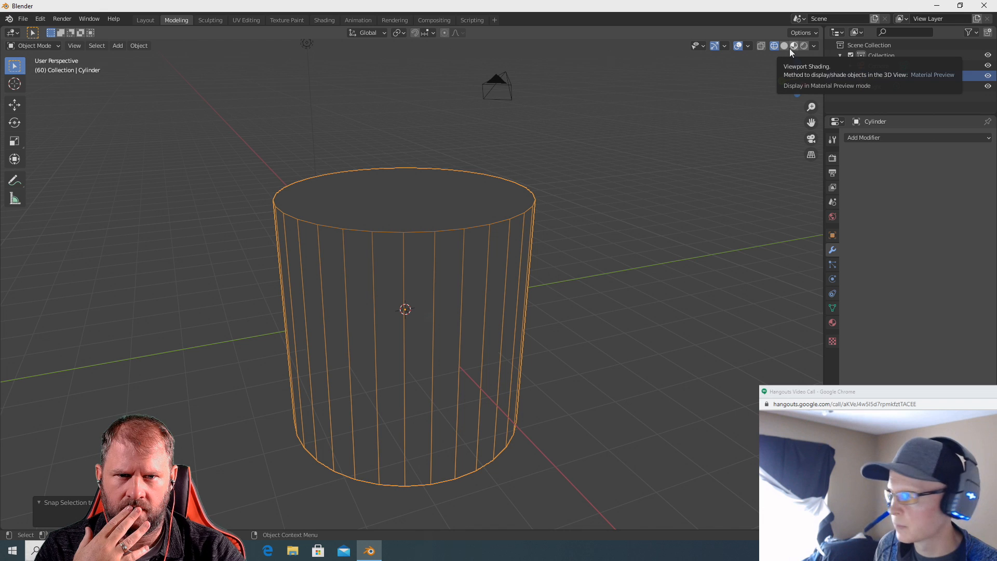
pyautogui.click(784, 47)
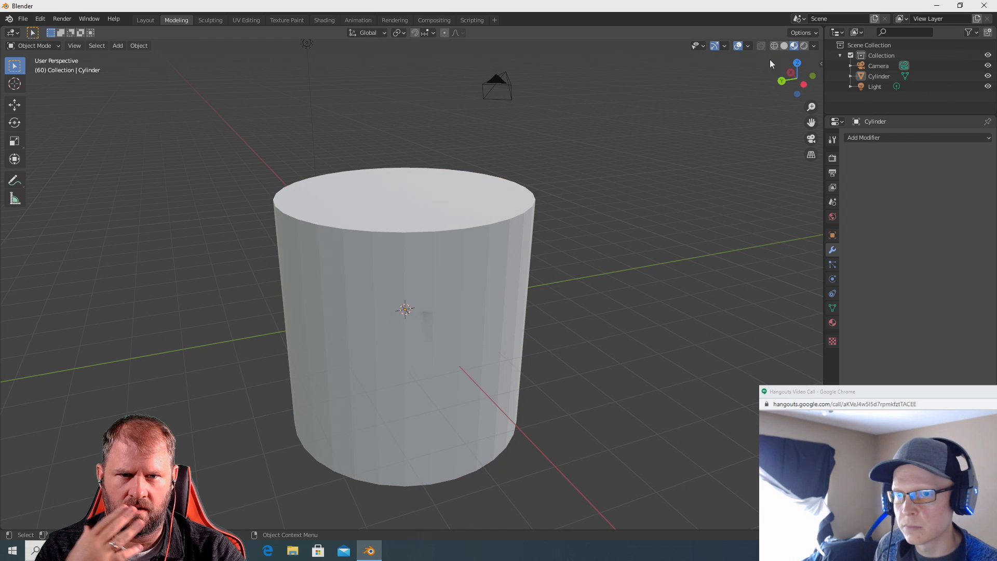
pyautogui.click(773, 47)
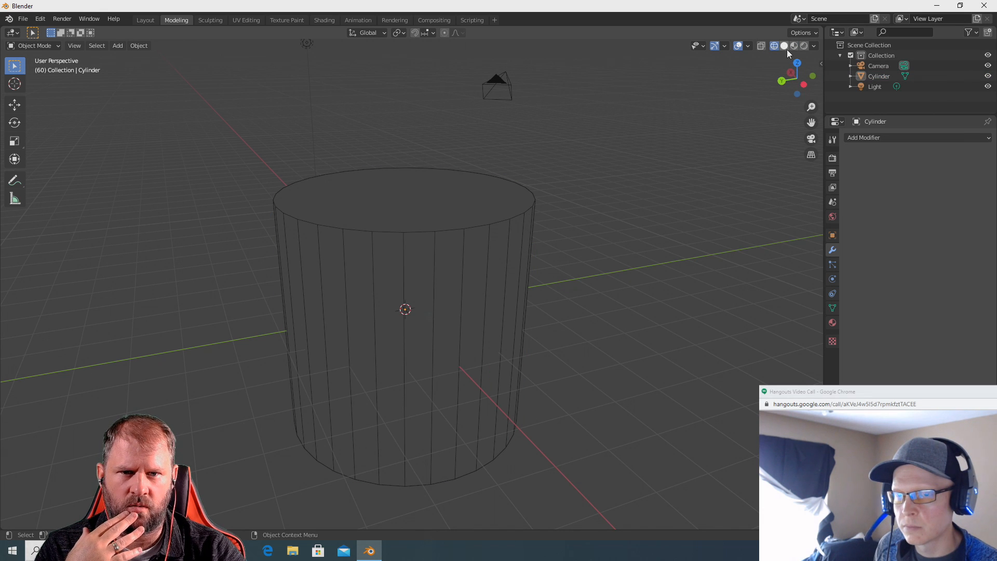
pyautogui.click(784, 47)
pyautogui.click(773, 46)
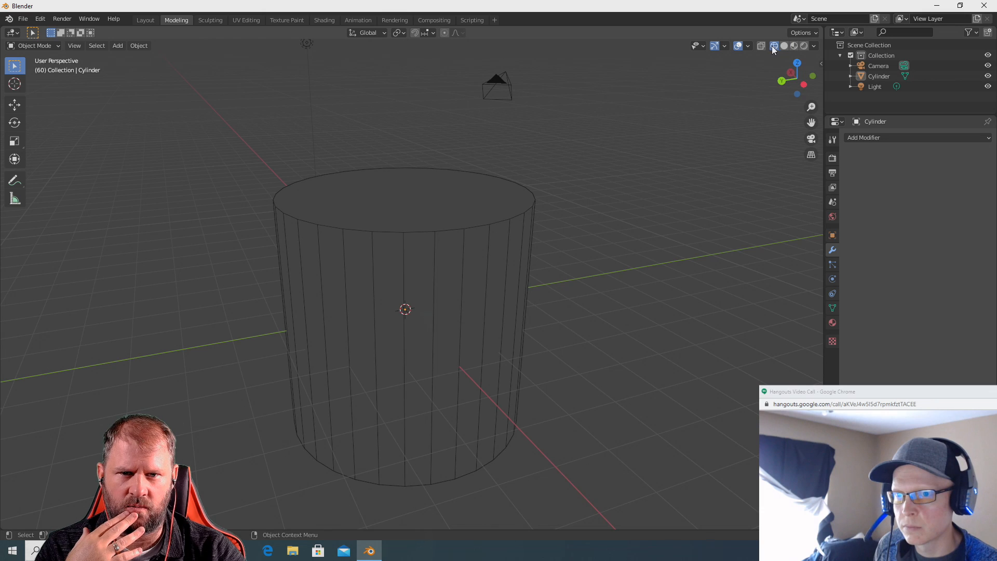
# Select the cylinder again, inspect its wireframe and return the viewport to solid shading.
pyautogui.scroll(-2, 721, 126)
pyautogui.click(403, 274)
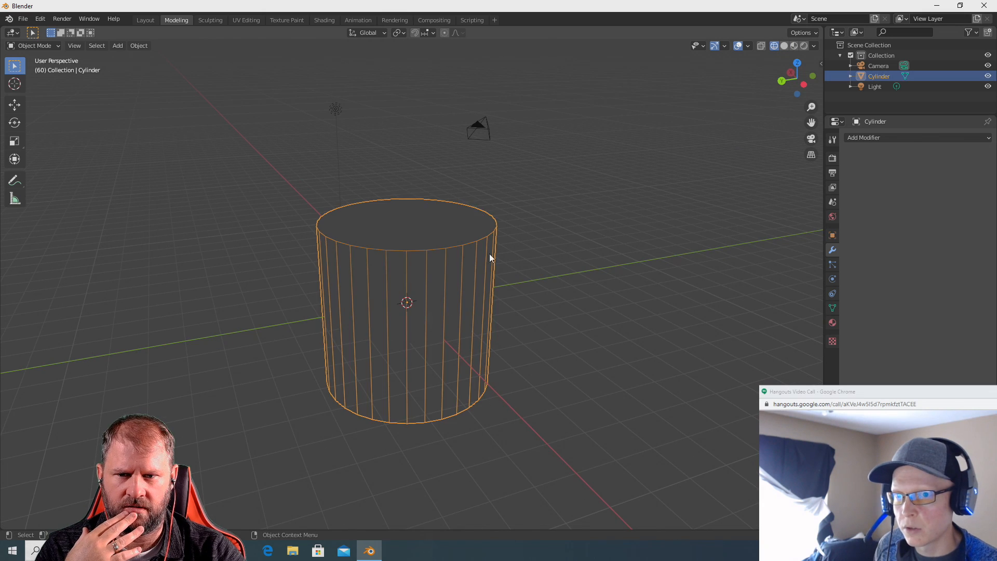
pyautogui.moveTo(572, 213); pyautogui.dragTo(593, 214, button='middle')
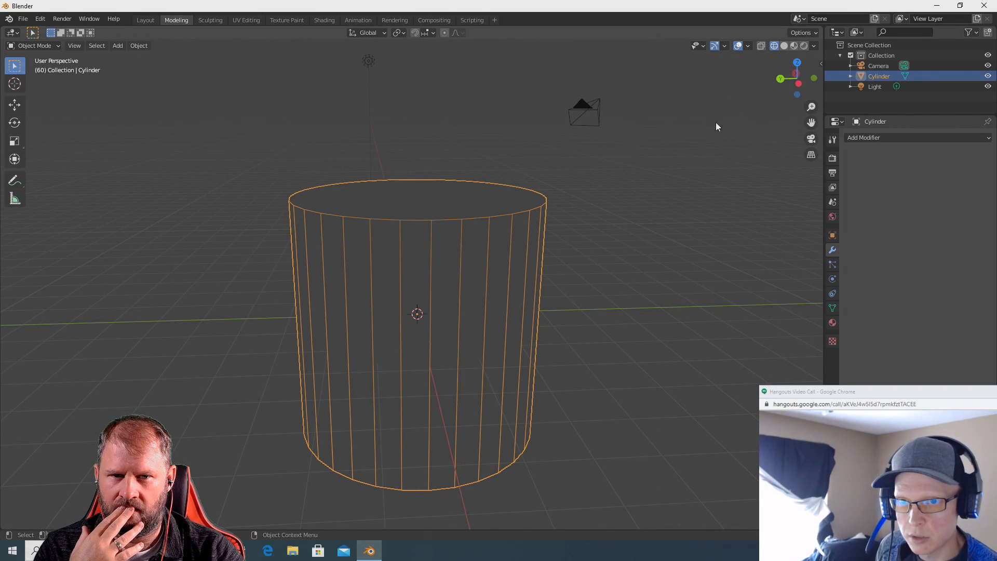
pyautogui.moveTo(710, 163); pyautogui.dragTo(639, 196, button='middle')
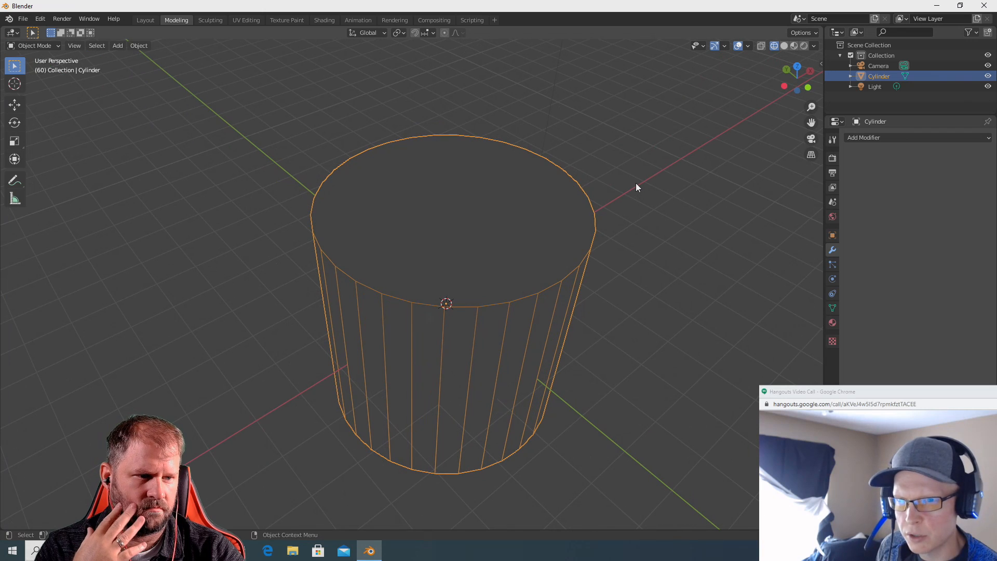
pyautogui.click(781, 47)
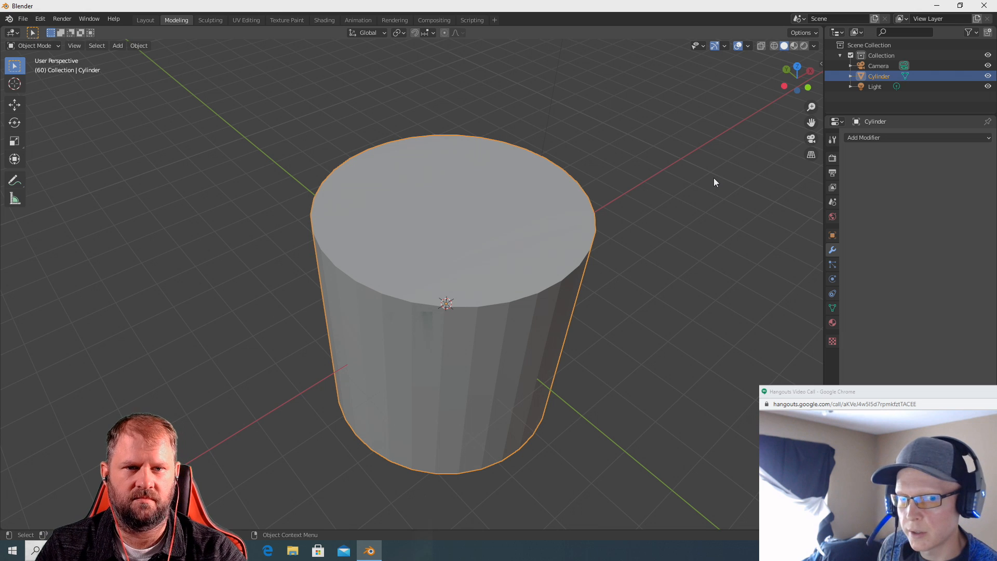
pyautogui.moveTo(712, 187); pyautogui.dragTo(712, 179, button='middle')
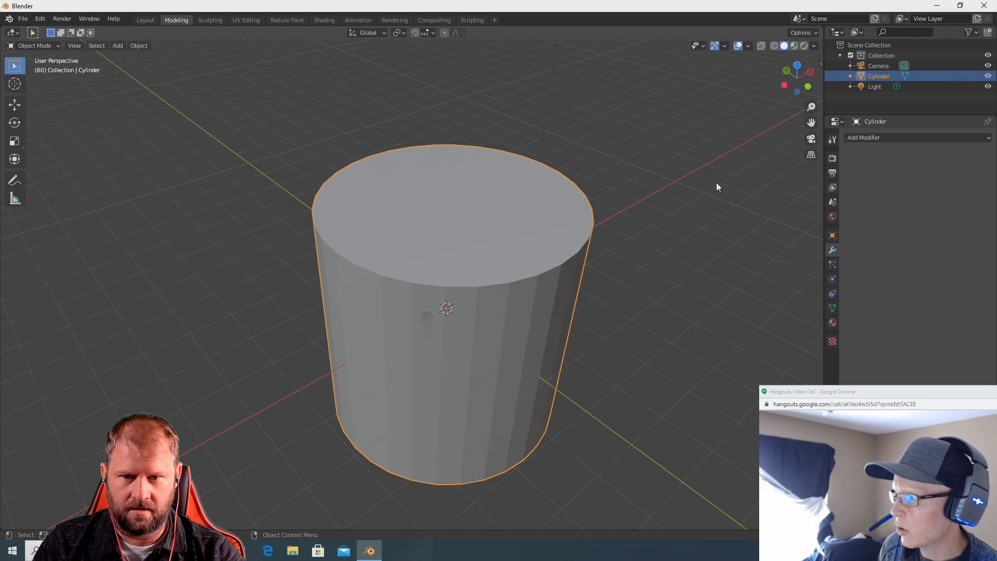
# Display the cylinder in wireframe shading and inspect the Wireframe setting among the viewport overlays.
pyautogui.moveTo(716, 184); pyautogui.dragTo(661, 171, button='middle')
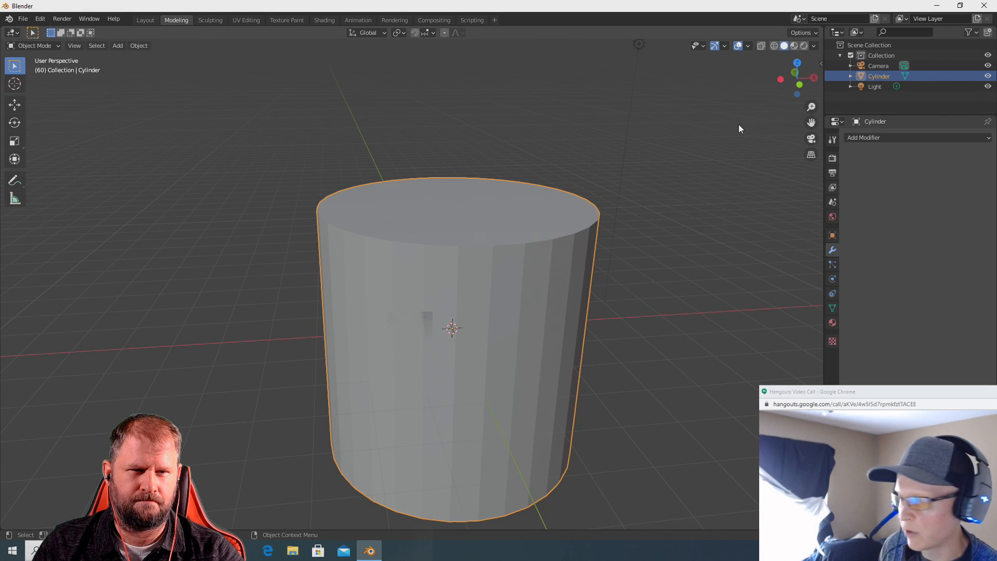
pyautogui.click(774, 46)
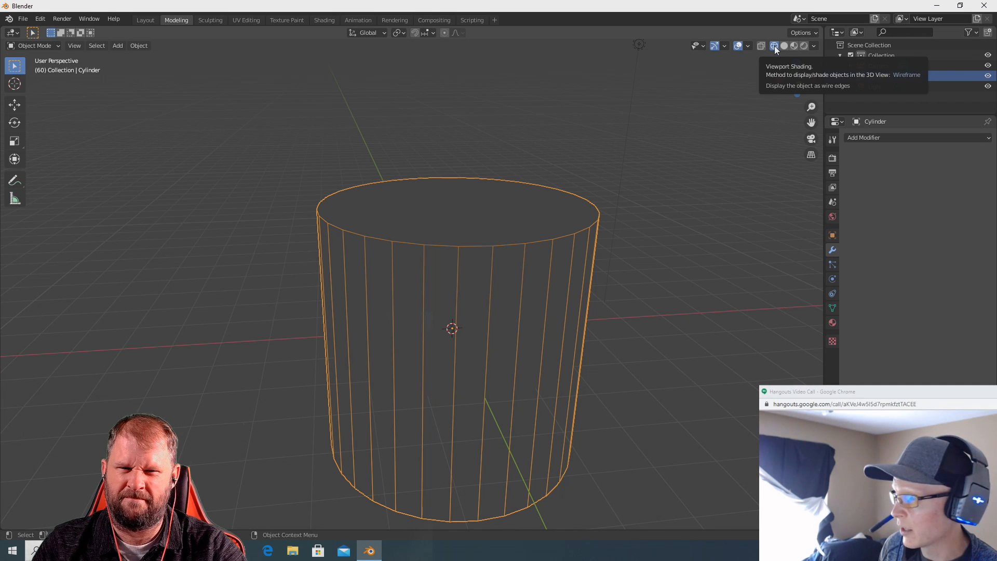
pyautogui.click(748, 47)
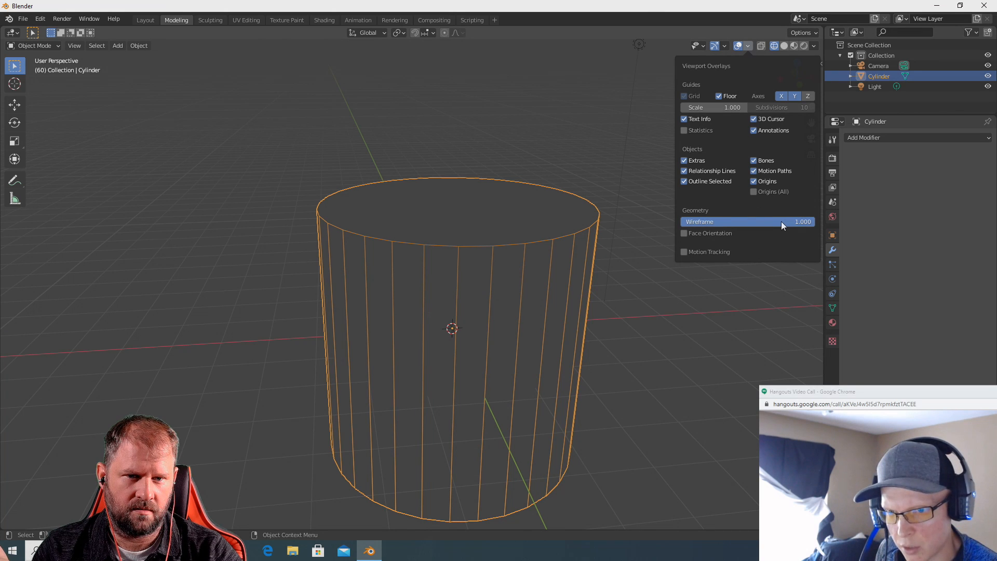
pyautogui.doubleClick(713, 222)
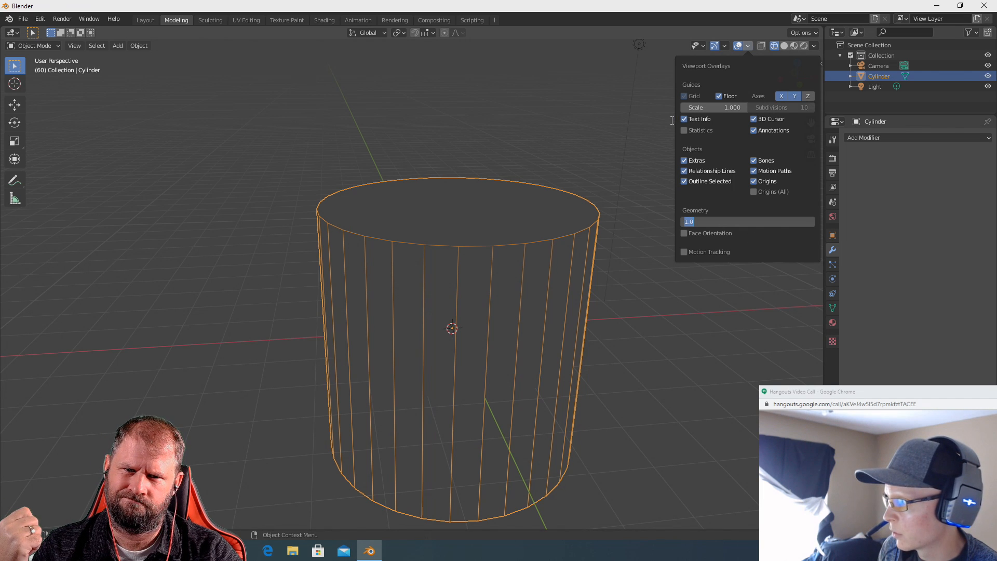
pyautogui.press('Return')
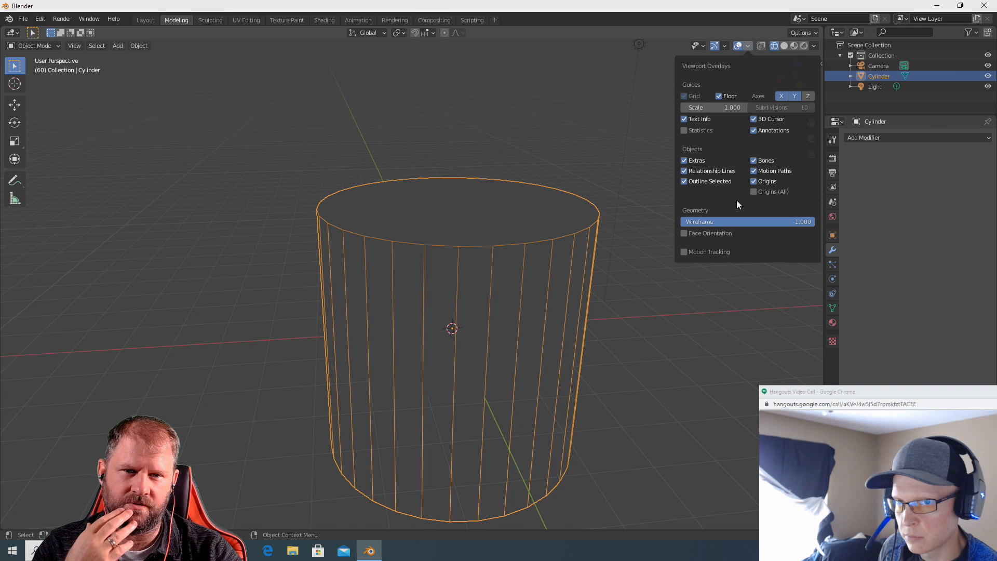
# Return the viewport to solid shading and turn on the Wireframe geometry overlay.
pyautogui.click(784, 46)
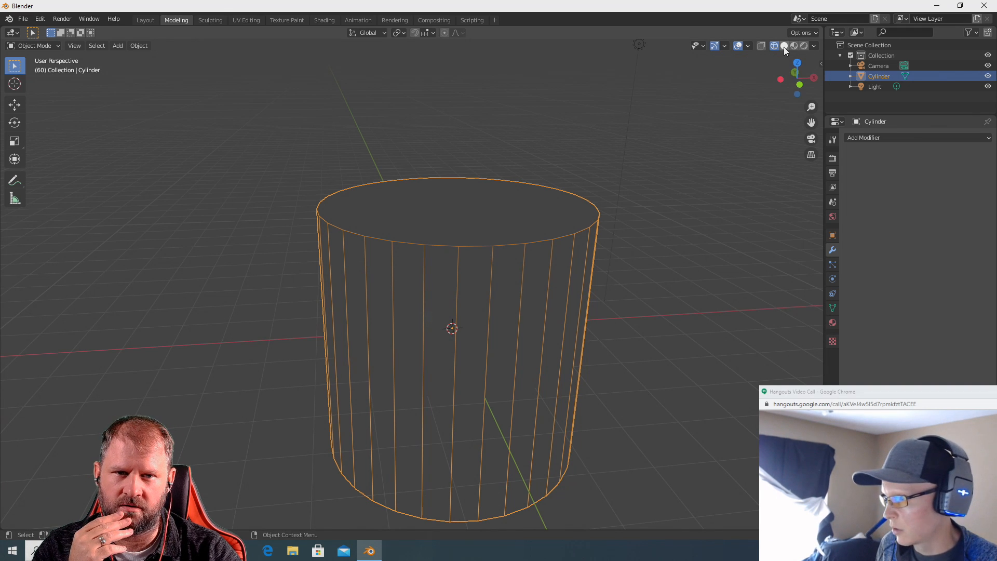
pyautogui.click(784, 46)
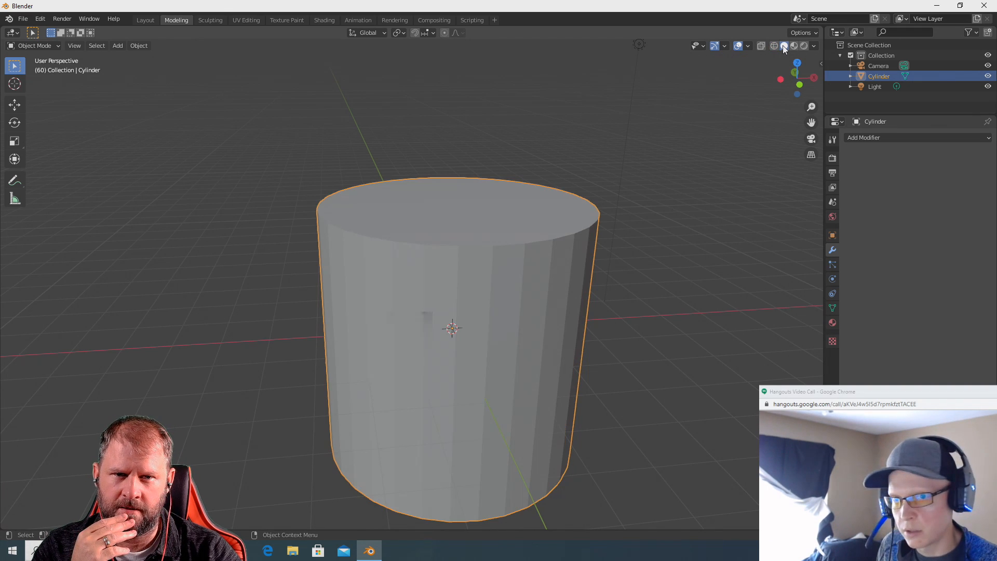
pyautogui.click(748, 46)
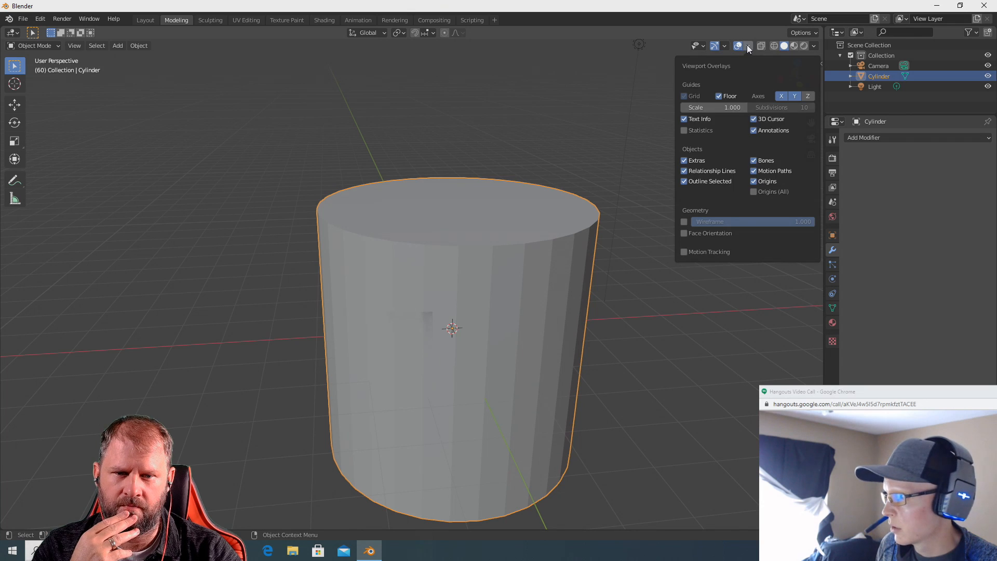
pyautogui.click(683, 222)
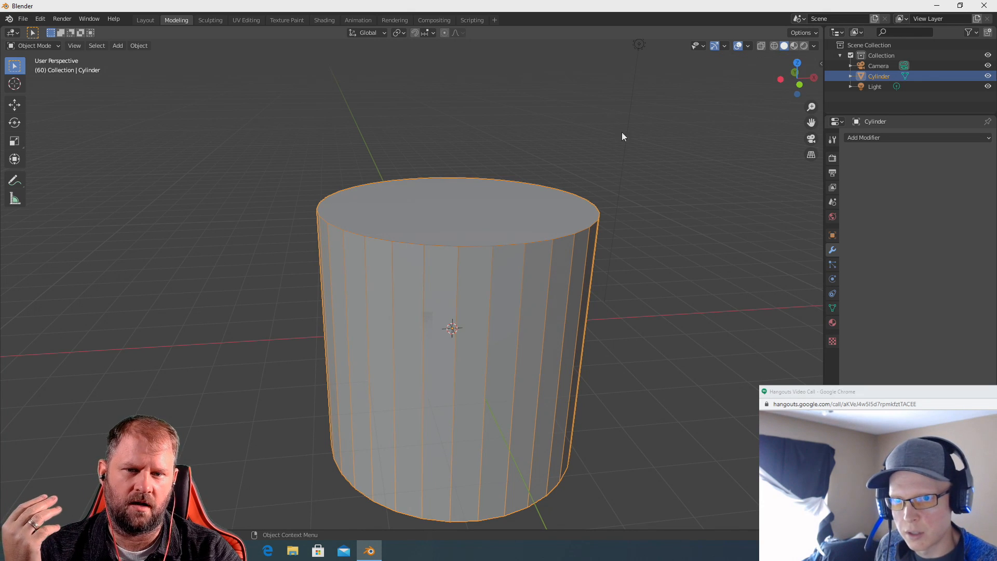
pyautogui.moveTo(639, 238); pyautogui.dragTo(591, 238, button='middle')
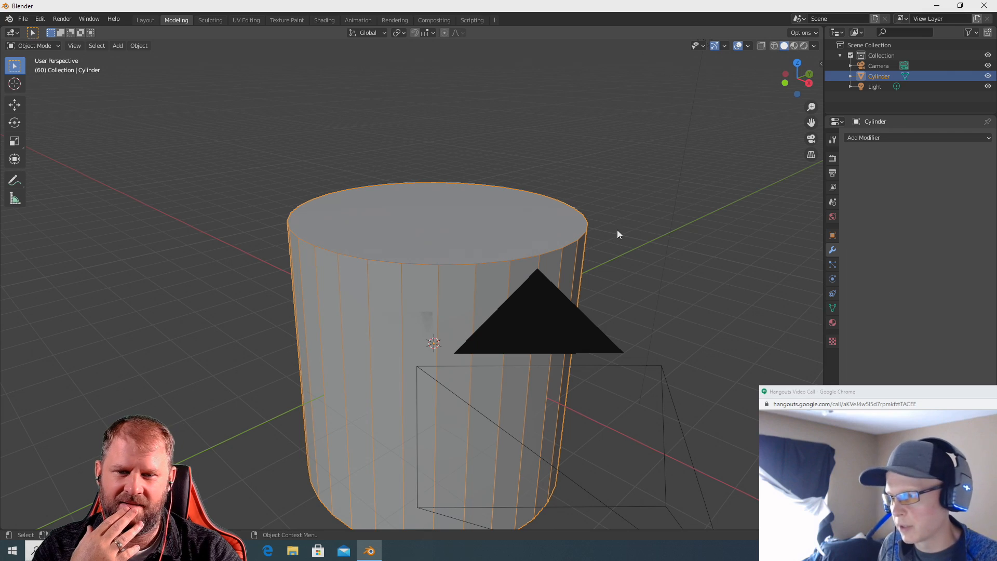
pyautogui.scroll(-3, 617, 229)
pyautogui.moveTo(609, 245); pyautogui.dragTo(696, 280, button='middle')
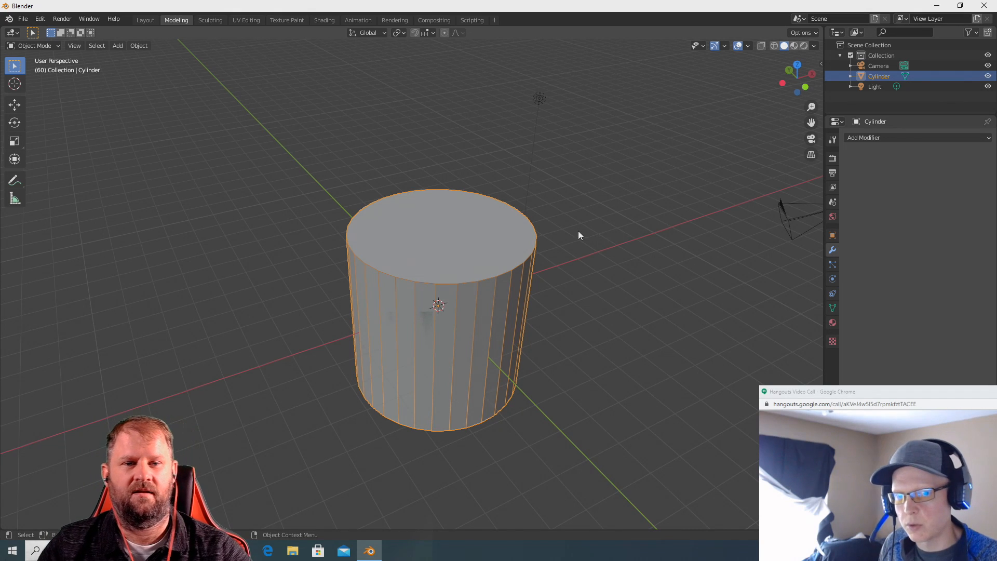
# Deselect the cylinder and examine its solid faces with the wireframe overlay from several angles.
pyautogui.click(617, 229)
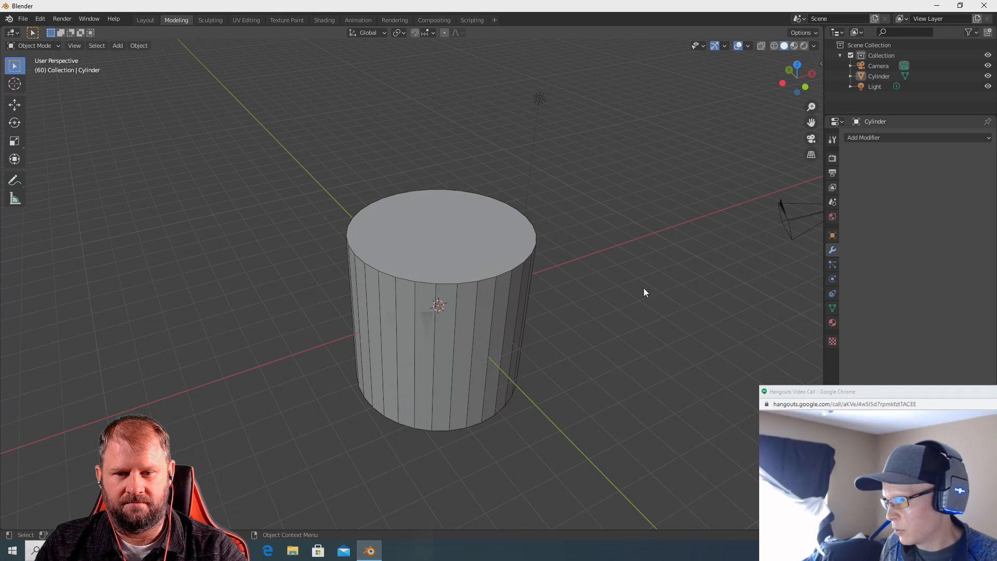
pyautogui.moveTo(643, 288); pyautogui.dragTo(540, 235, button='middle')
pyautogui.scroll(1, 597, 208)
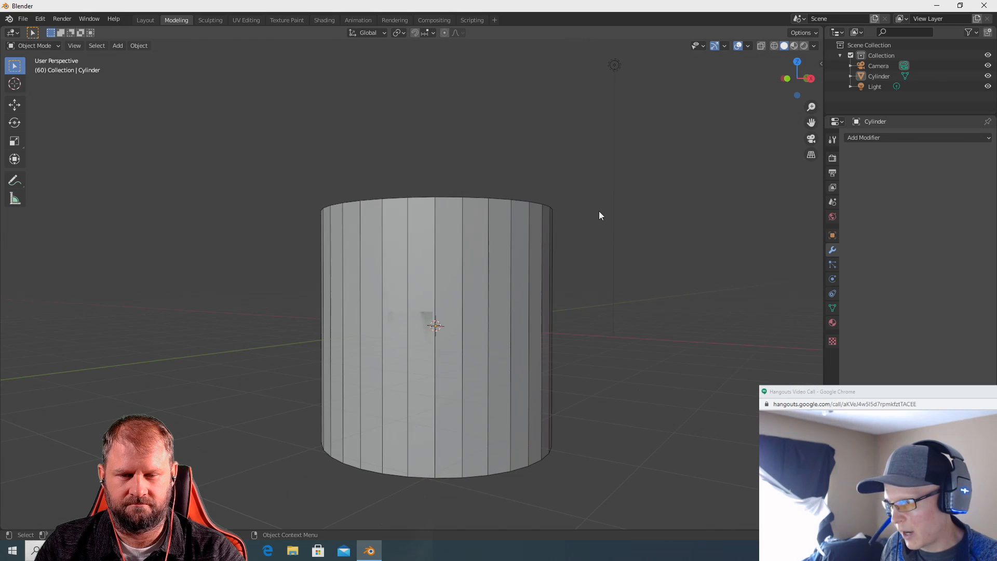
pyautogui.moveTo(596, 269); pyautogui.dragTo(623, 306, button='middle')
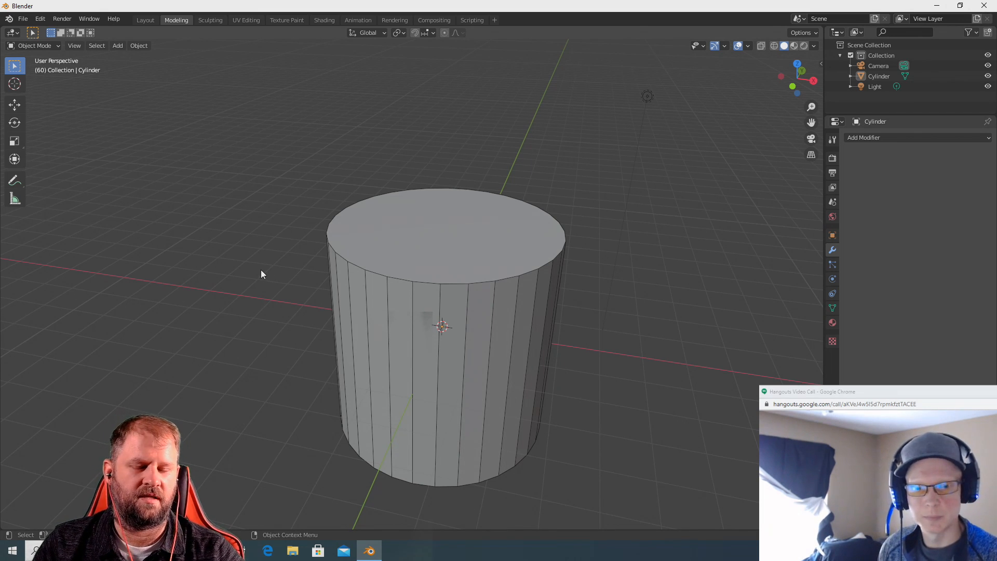
# Enter Edit Mode on the cylinder and add one horizontal loop cut, slid up close below the top rim.
pyautogui.moveTo(263, 290); pyautogui.dragTo(269, 272, button='middle')
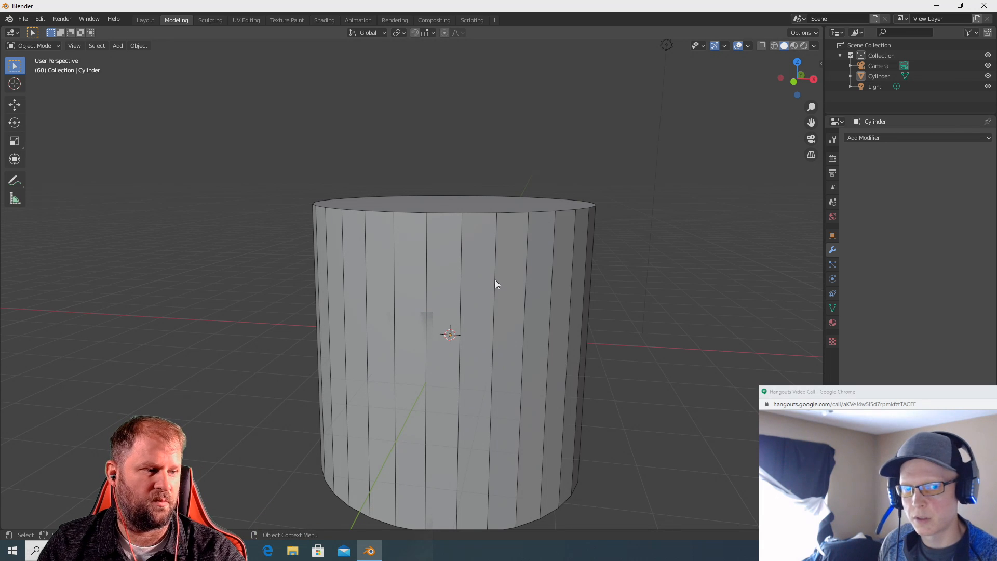
pyautogui.scroll(1, 493, 292)
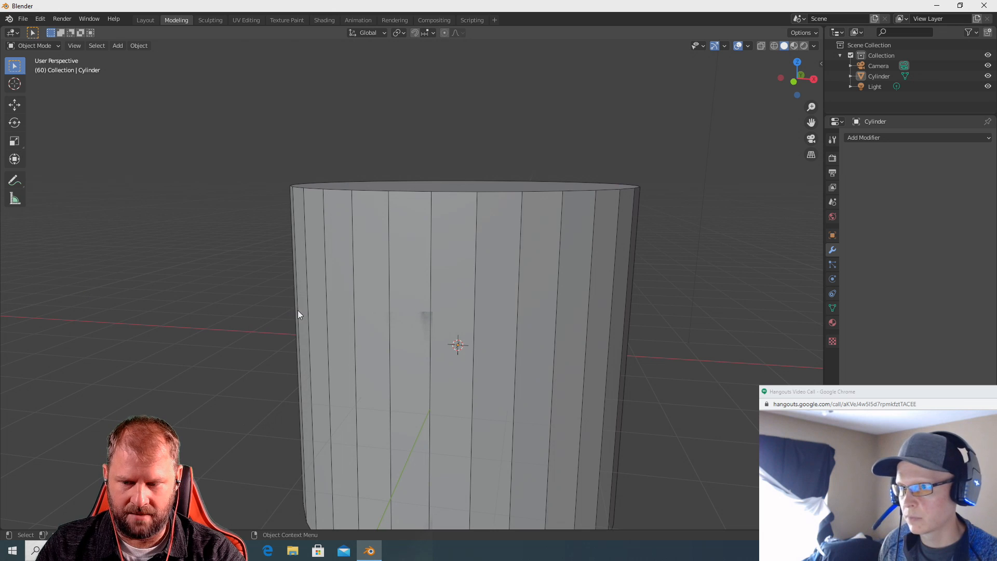
pyautogui.press('Tab')
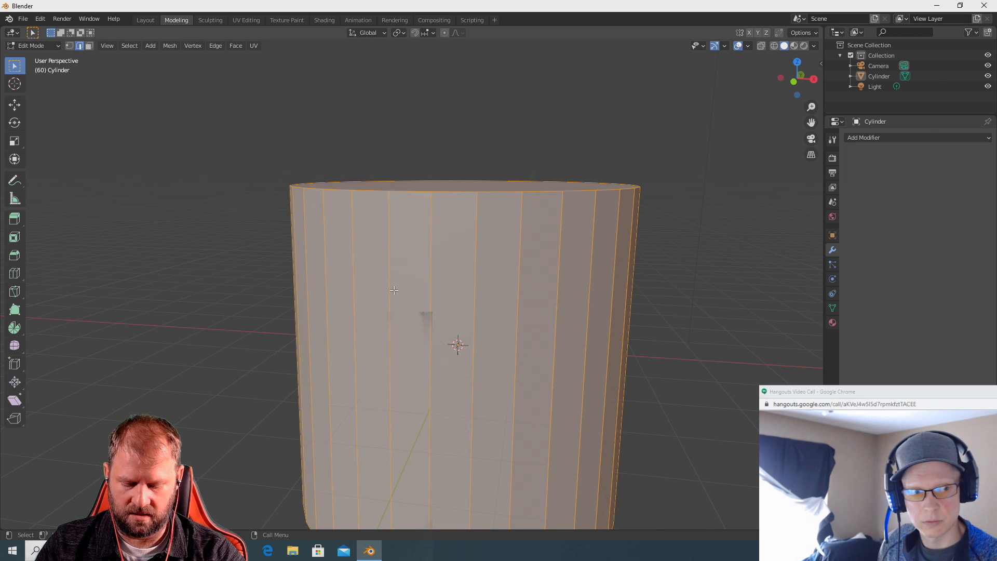
pyautogui.hotkey('ctrl', 'r')
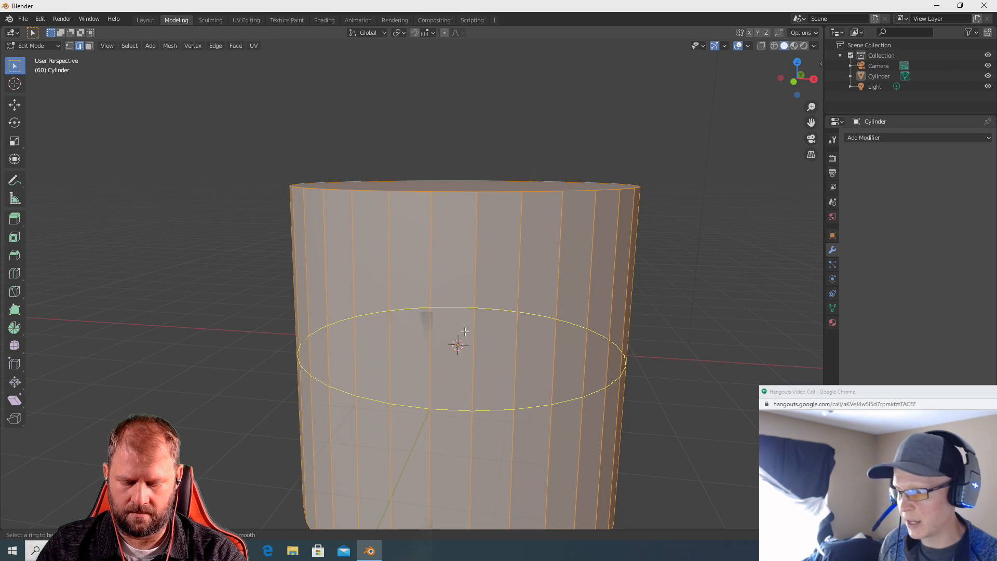
pyautogui.click(462, 403)
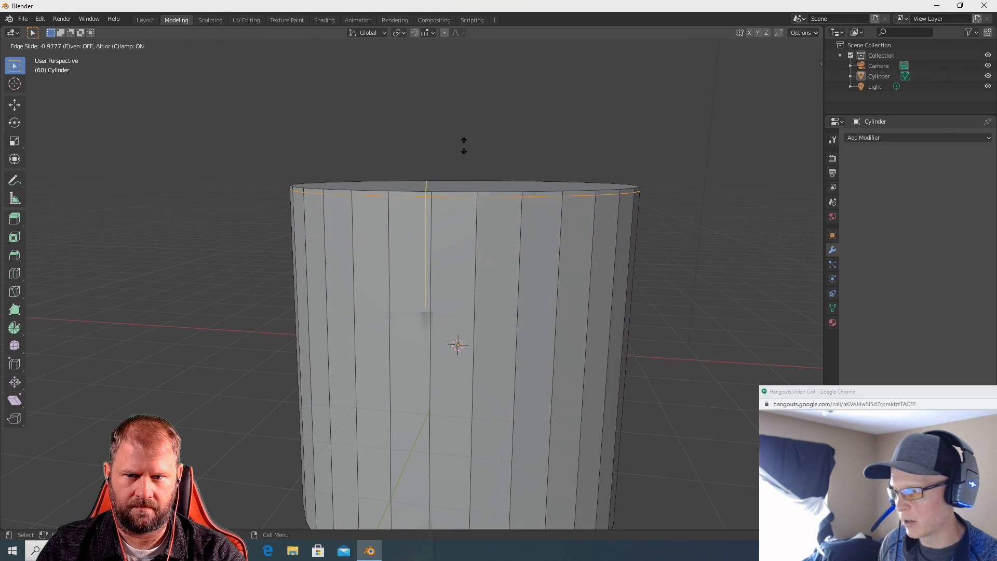
pyautogui.click(450, 178)
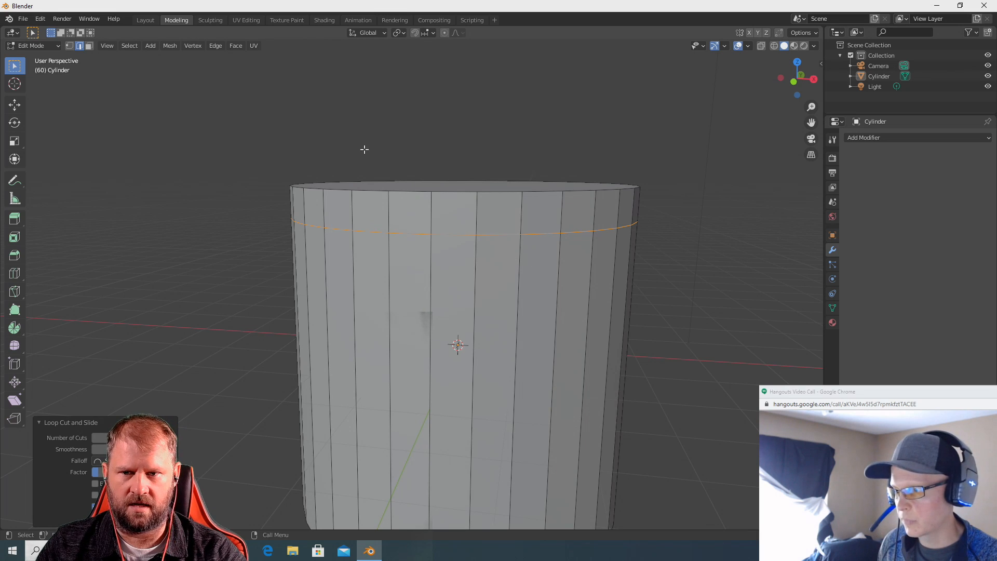
# Switch to face selection and select the cylinder's top face.
pyautogui.moveTo(364, 149); pyautogui.dragTo(358, 183, button='middle')
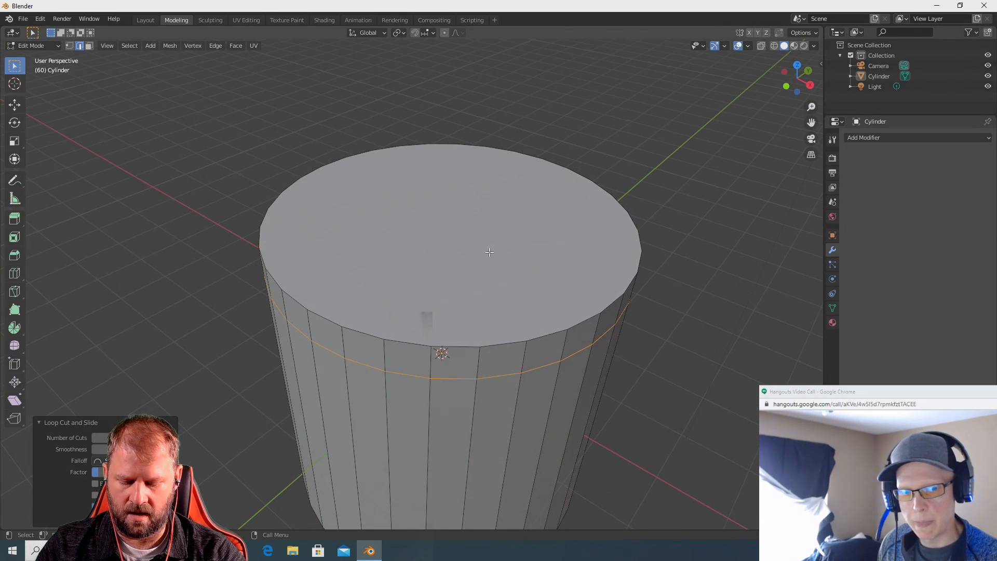
pyautogui.press('3')
pyautogui.click(513, 235)
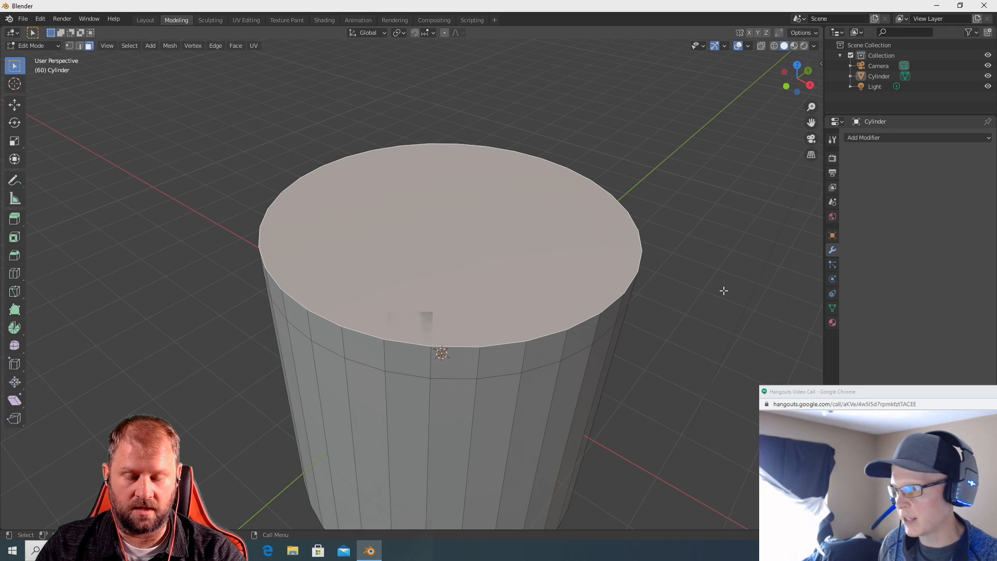
pyautogui.press('s')
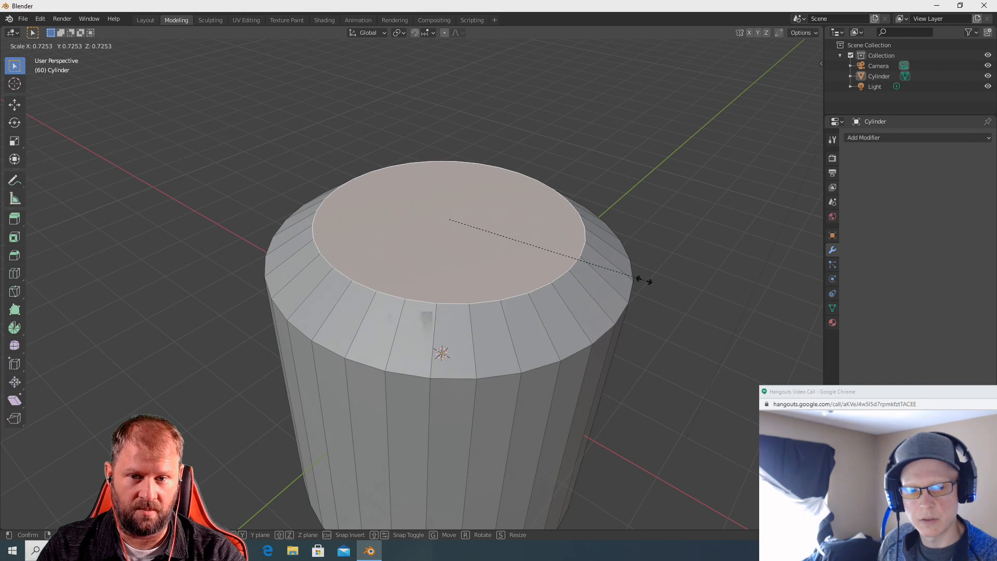
pyautogui.press('g')
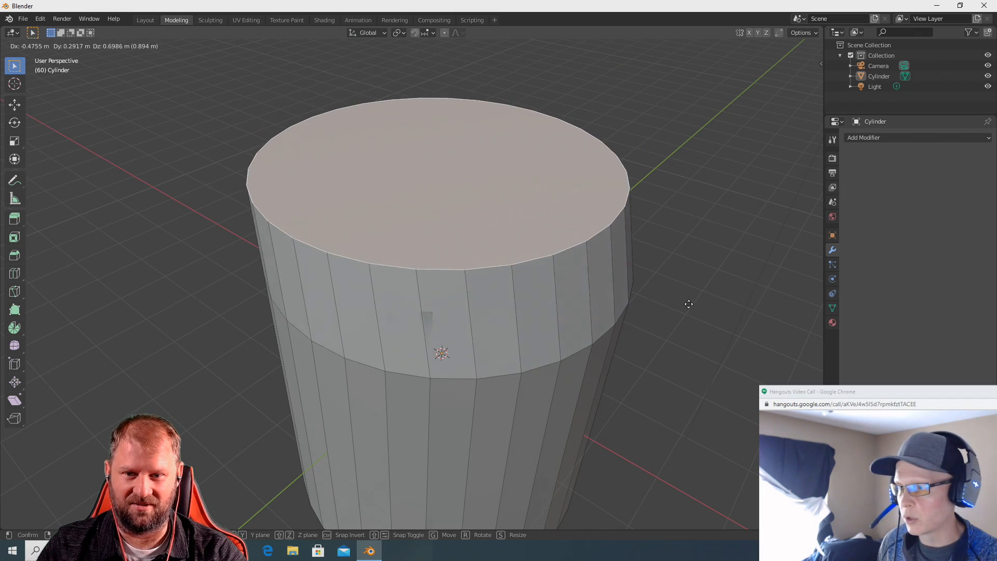
pyautogui.click(611, 272)
pyautogui.hotkey('ctrl', 'z')
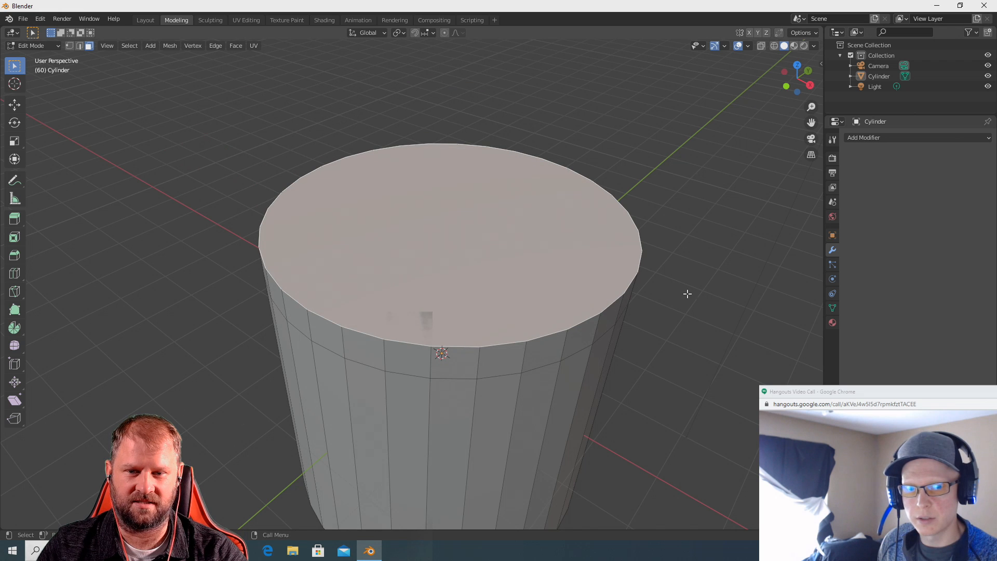
# Scale the selected top face down uniformly so the band above the loop cut slopes inward.
pyautogui.moveTo(703, 268); pyautogui.dragTo(701, 256, button='middle')
pyautogui.press('s')
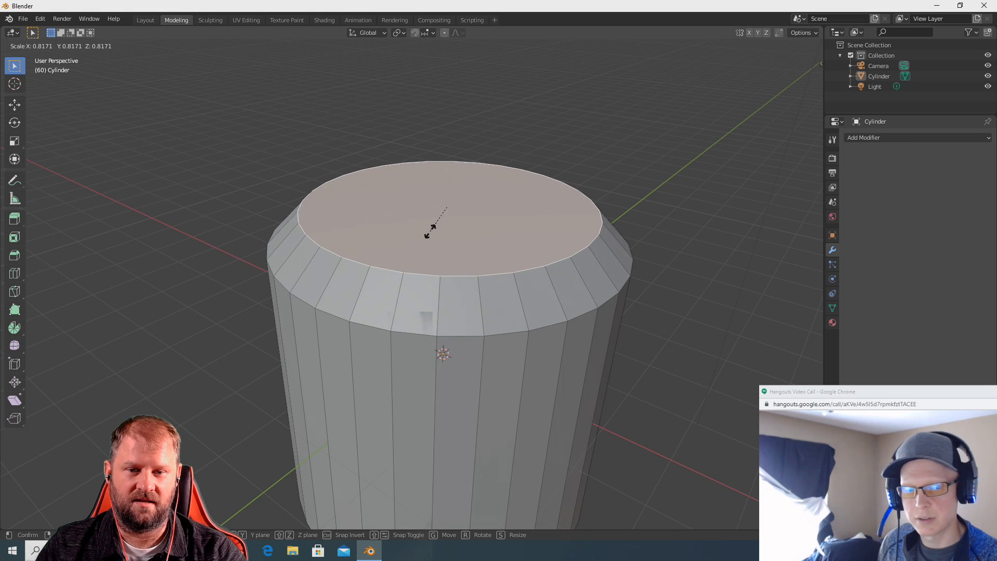
pyautogui.click(438, 222)
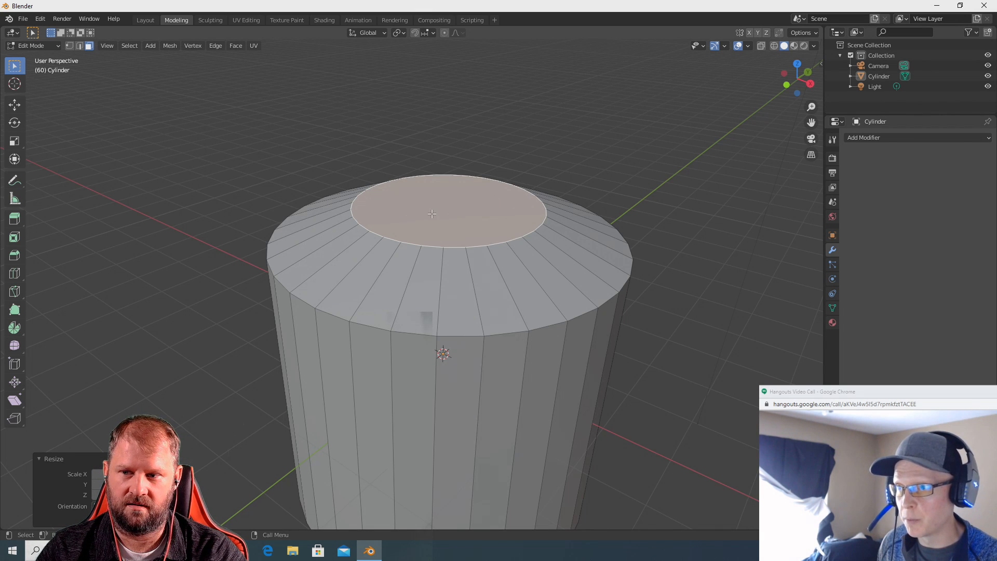
# Raise the scaled top face along the Z axis with the Move tool to form a tall tapered shoulder, undoing a trial free move.
pyautogui.click(14, 106)
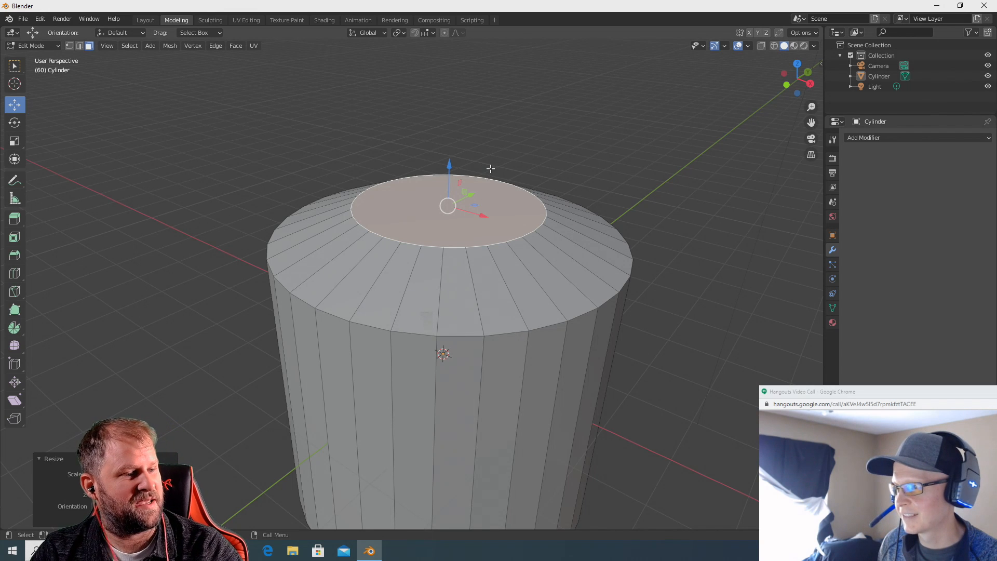
pyautogui.moveTo(448, 167); pyautogui.dragTo(487, 187)
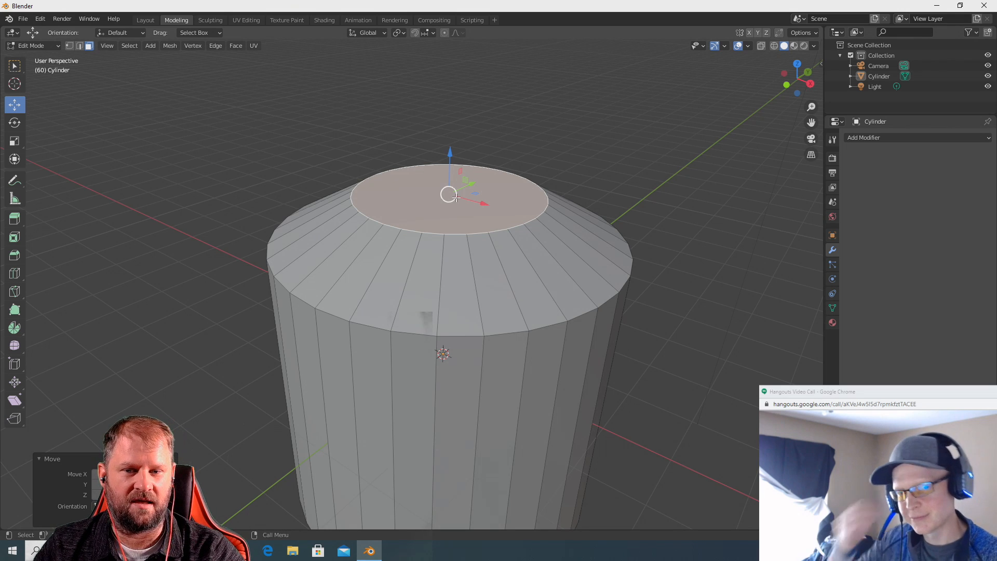
pyautogui.moveTo(450, 194); pyautogui.dragTo(445, 153)
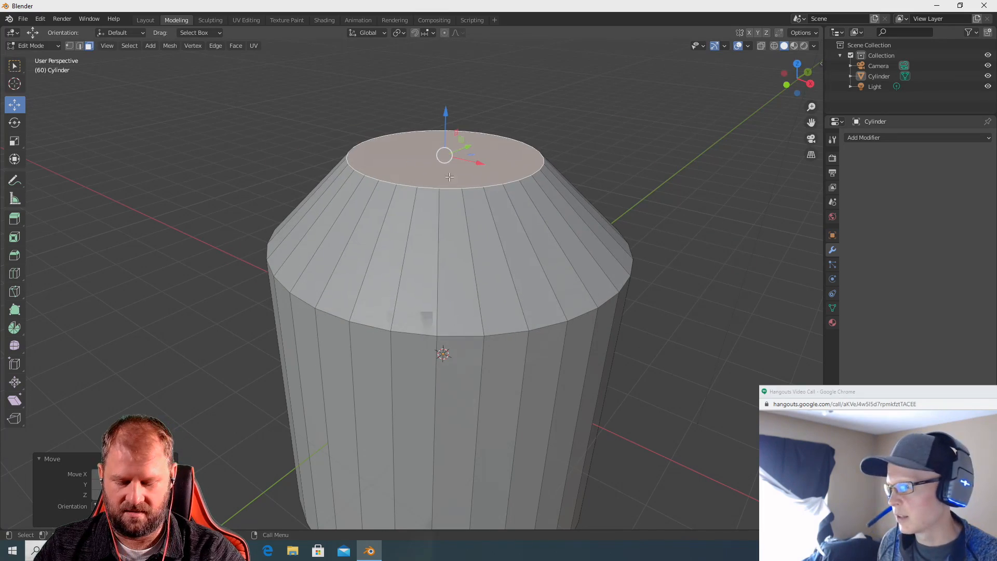
pyautogui.hotkey('ctrl', 'z')
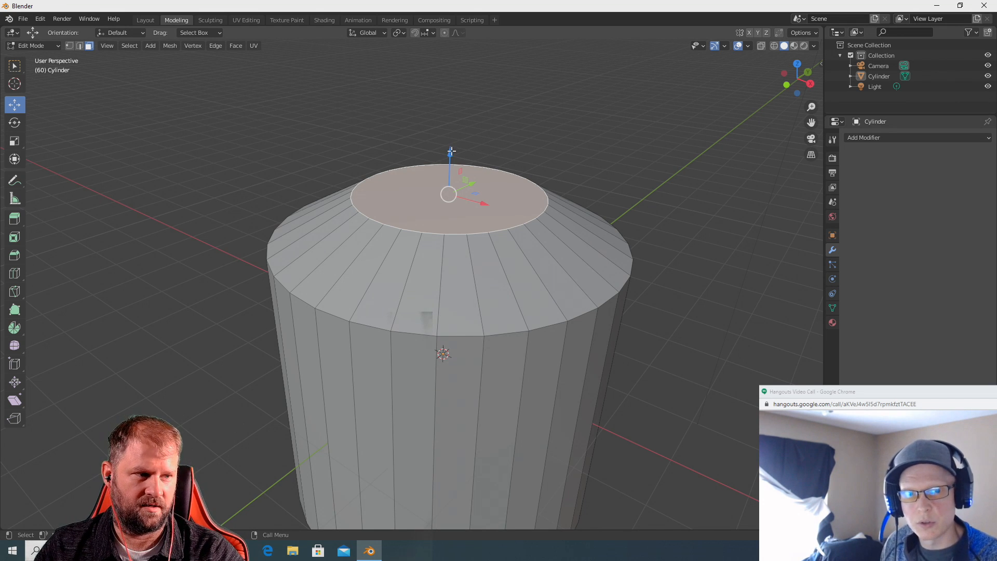
pyautogui.moveTo(450, 155); pyautogui.dragTo(463, 57)
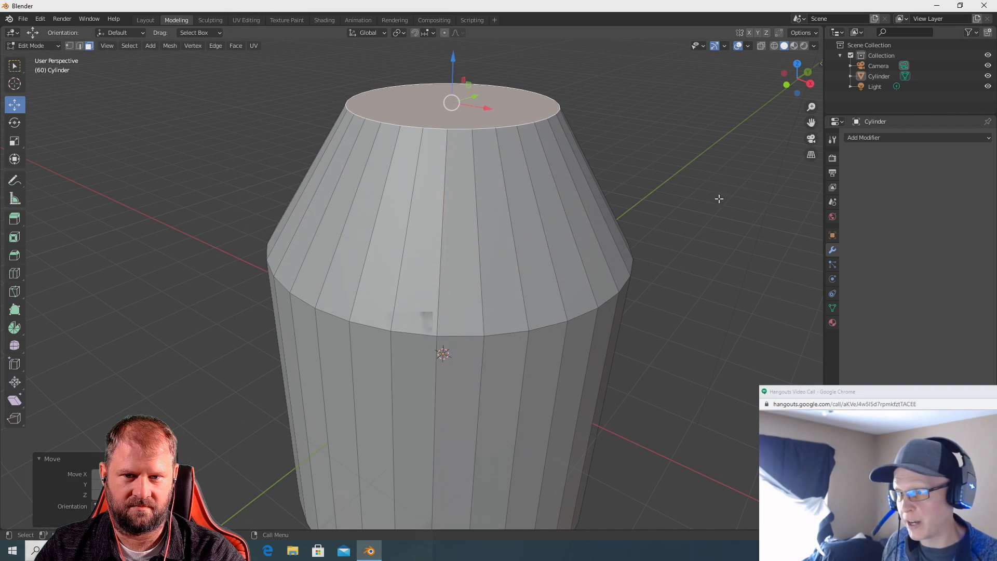
# Try moving the selected top face along the Y axis, and undo the move.
pyautogui.scroll(-2, 619, 169)
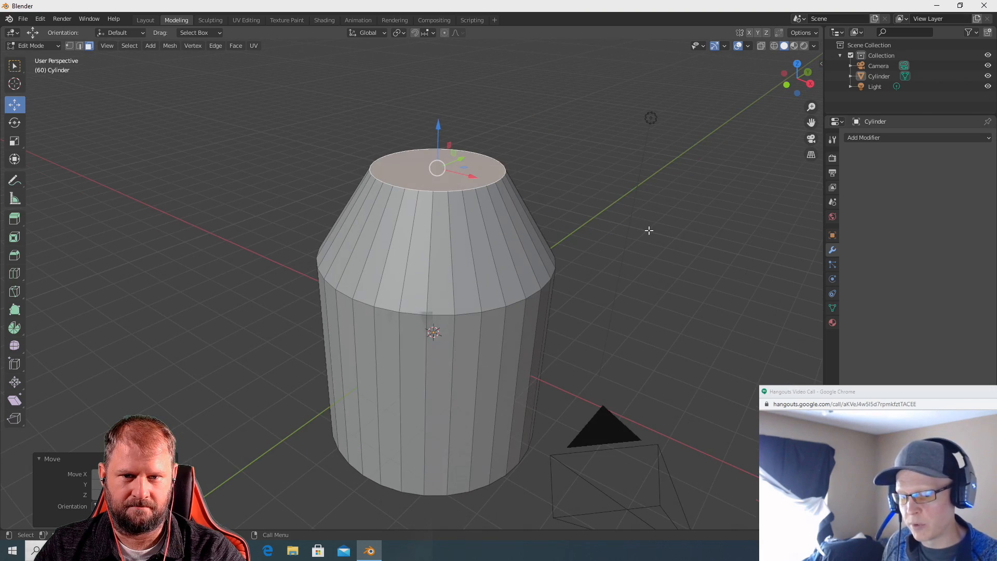
pyautogui.moveTo(648, 230); pyautogui.dragTo(592, 234, button='middle')
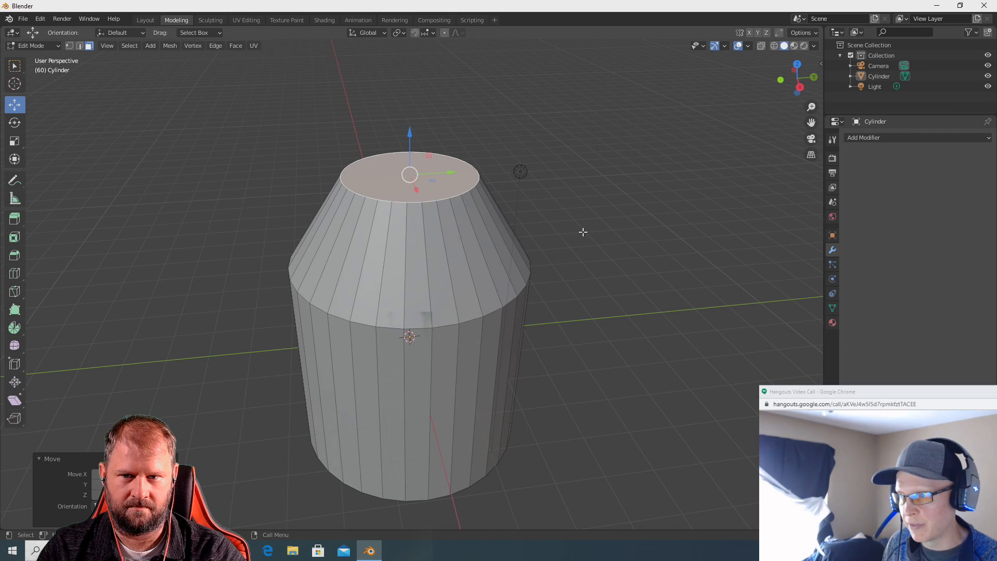
pyautogui.press('g')
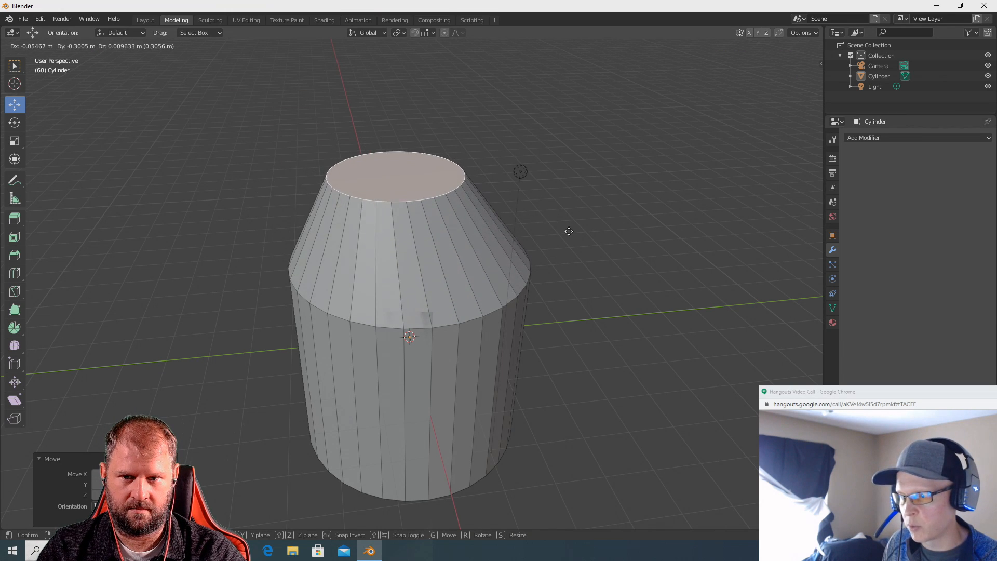
pyautogui.press('y')
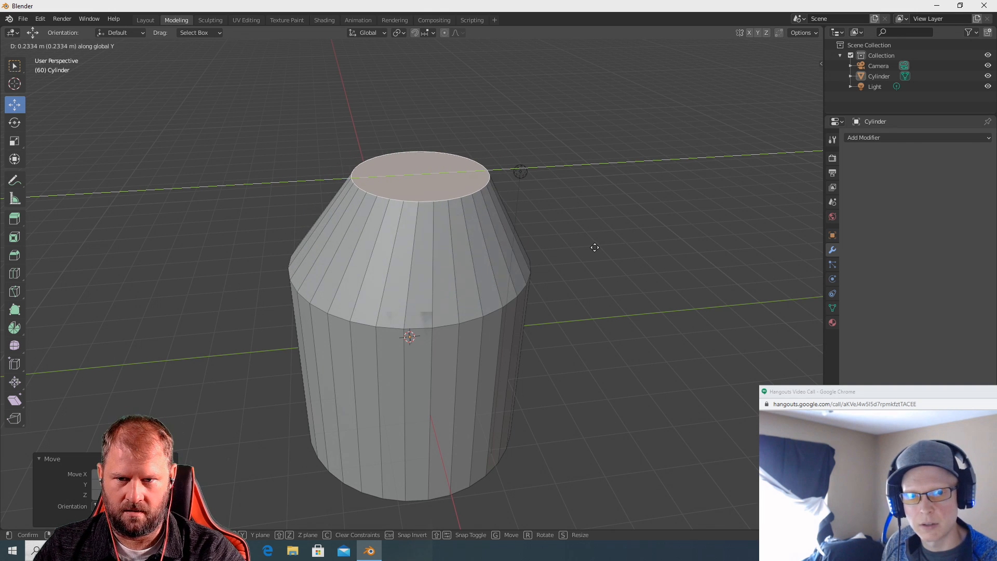
pyautogui.click(620, 246)
pyautogui.hotkey('ctrl', 'z')
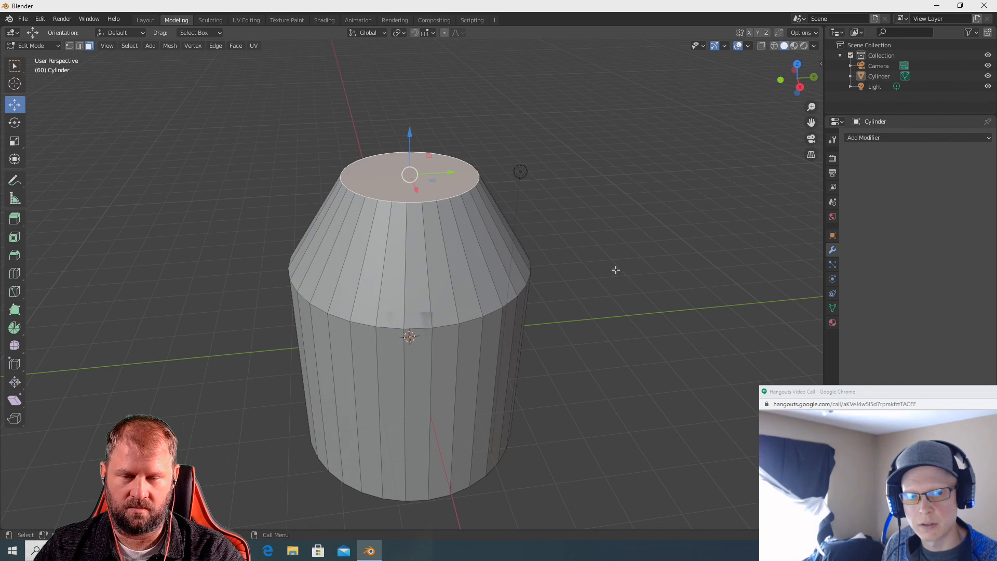
# Switch to edge selection and add one horizontal loop cut around the middle of the tapered shoulder.
pyautogui.moveTo(614, 270); pyautogui.dragTo(422, 173, button='middle')
pyautogui.scroll(2, 678, 259)
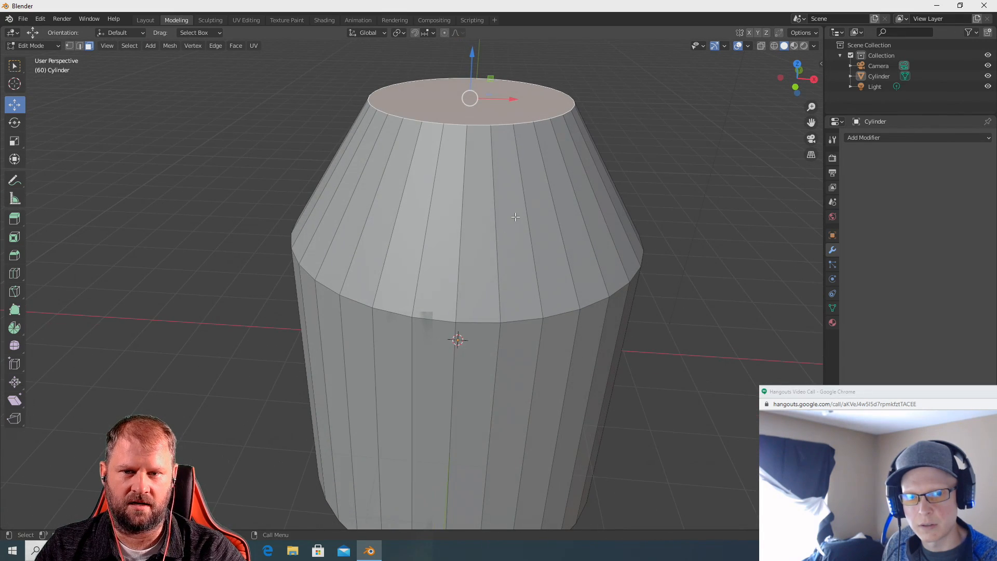
pyautogui.press('2')
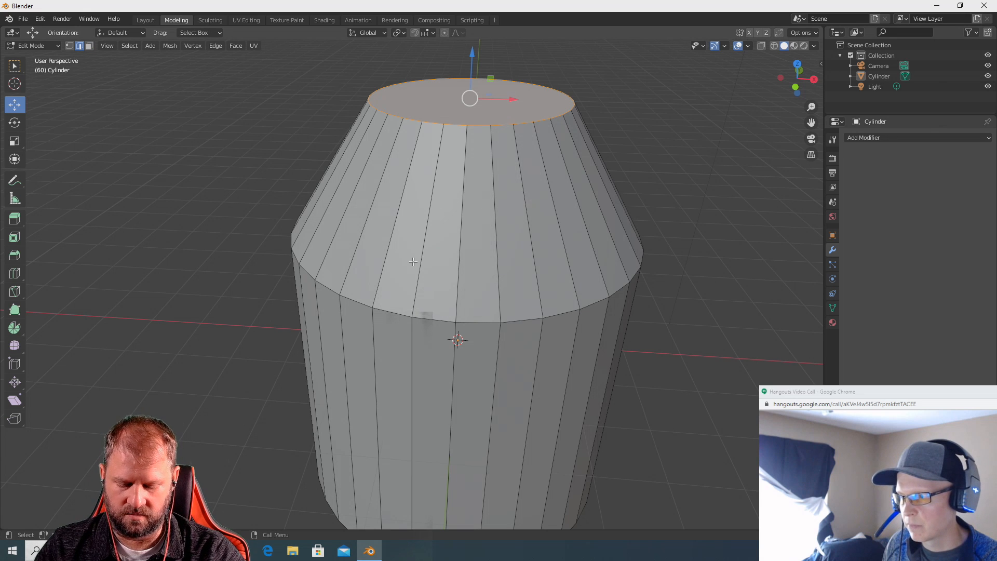
pyautogui.hotkey('ctrl', 'r')
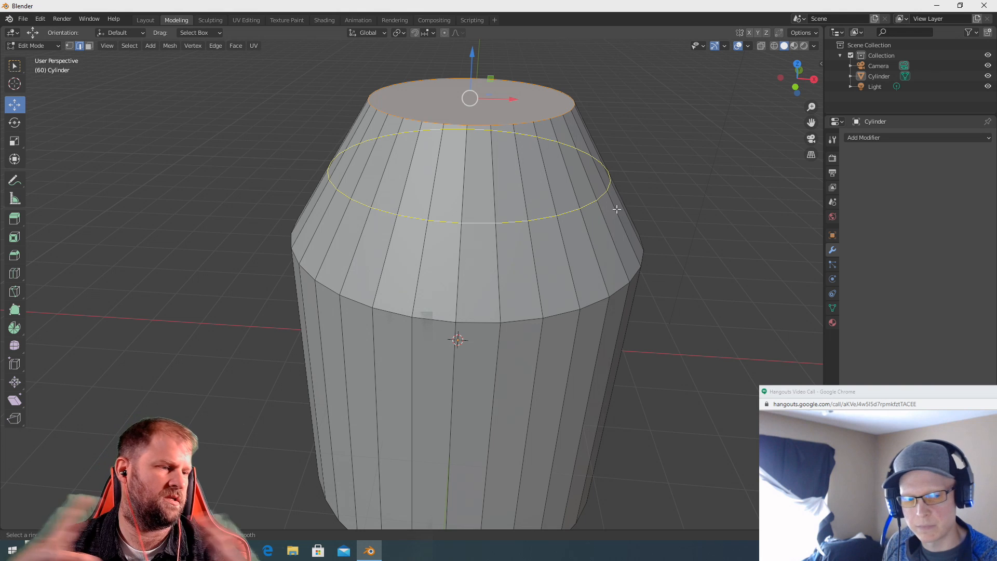
pyautogui.click(587, 198)
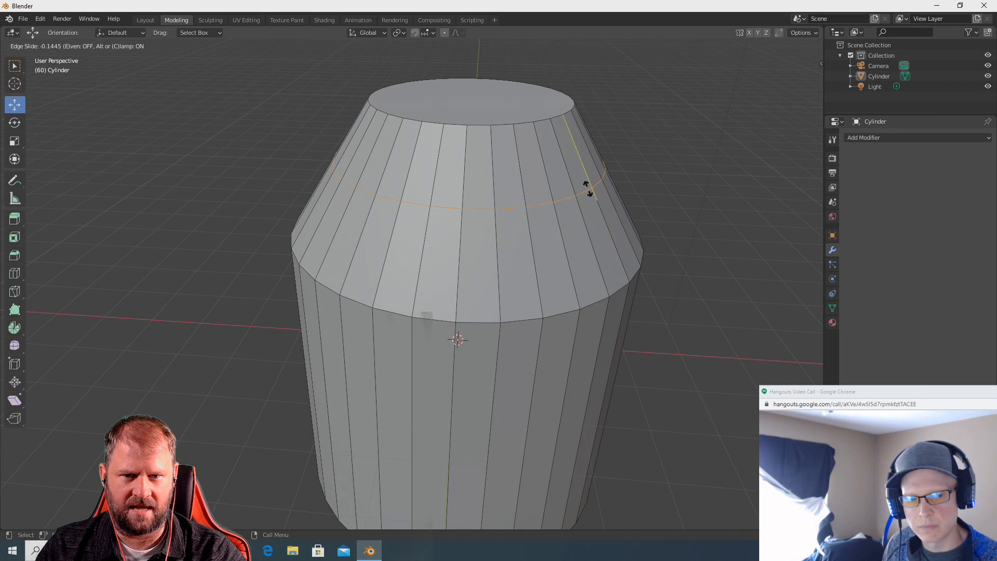
pyautogui.click(608, 234)
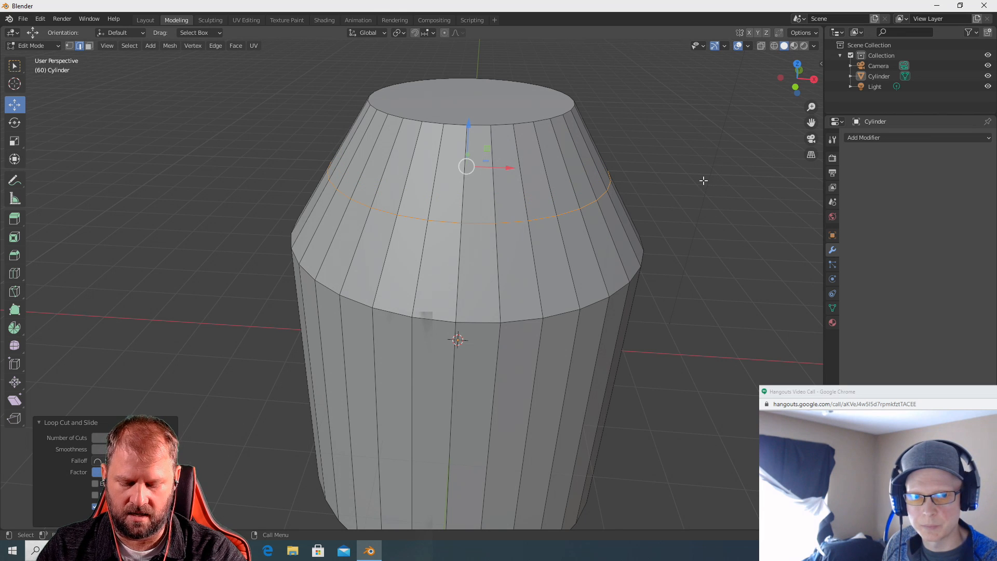
# Scale the new shoulder loop outward to about 1.1 times and lower it slightly along the Z axis.
pyautogui.press('s')
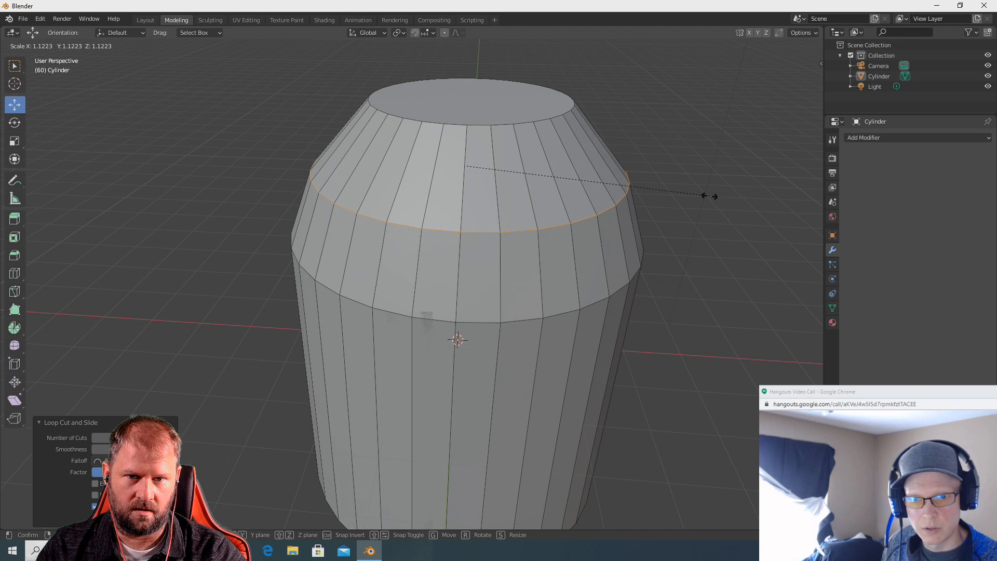
pyautogui.click(711, 196)
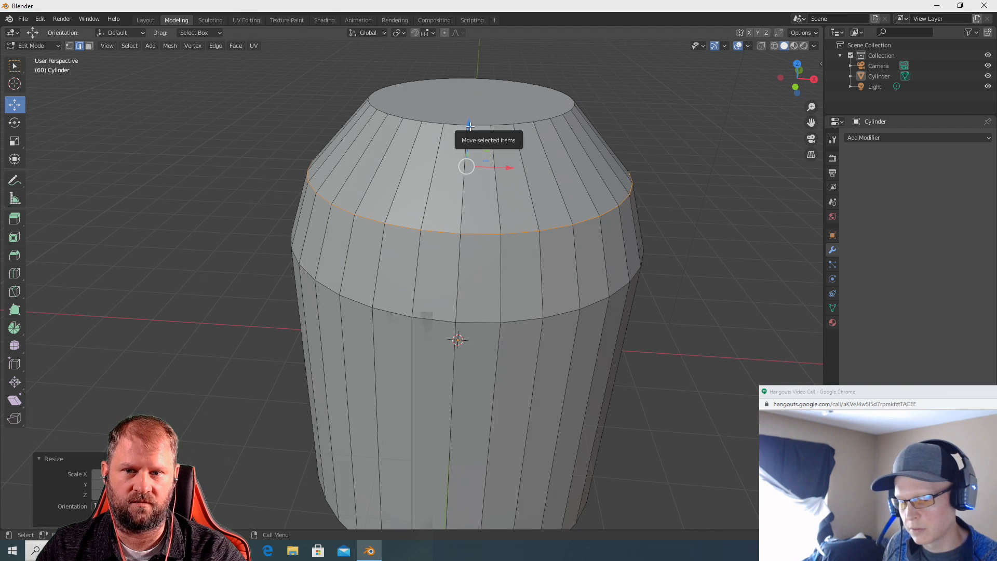
pyautogui.moveTo(470, 124)
pyautogui.mouseDown()
pyautogui.moveTo(468, 91)
pyautogui.moveTo(469, 138)
pyautogui.moveTo(472, 128)
pyautogui.mouseUp()
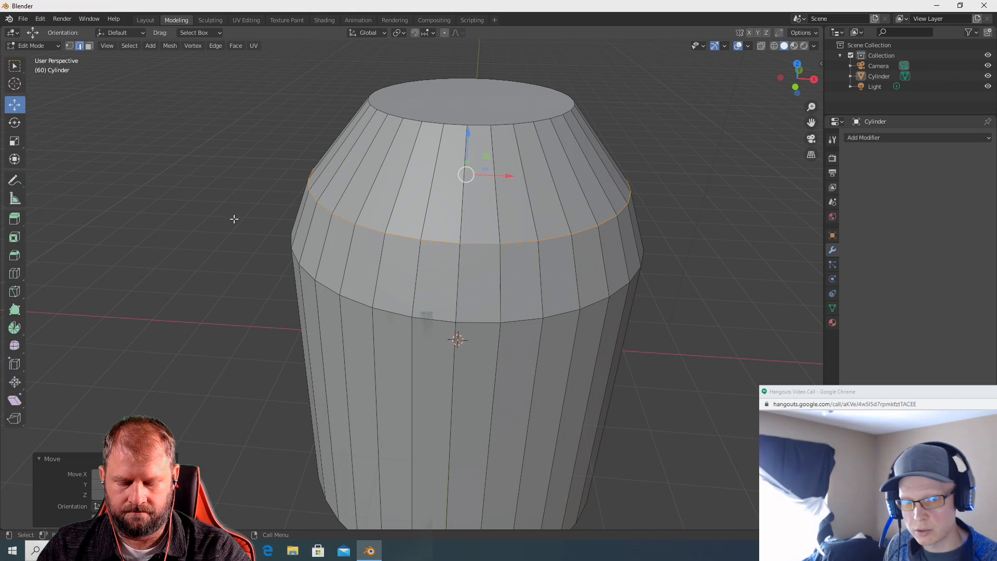
# Add one horizontal loop cut near the middle of the band between the top rim and the widened loop.
pyautogui.hotkey('ctrl', 'r')
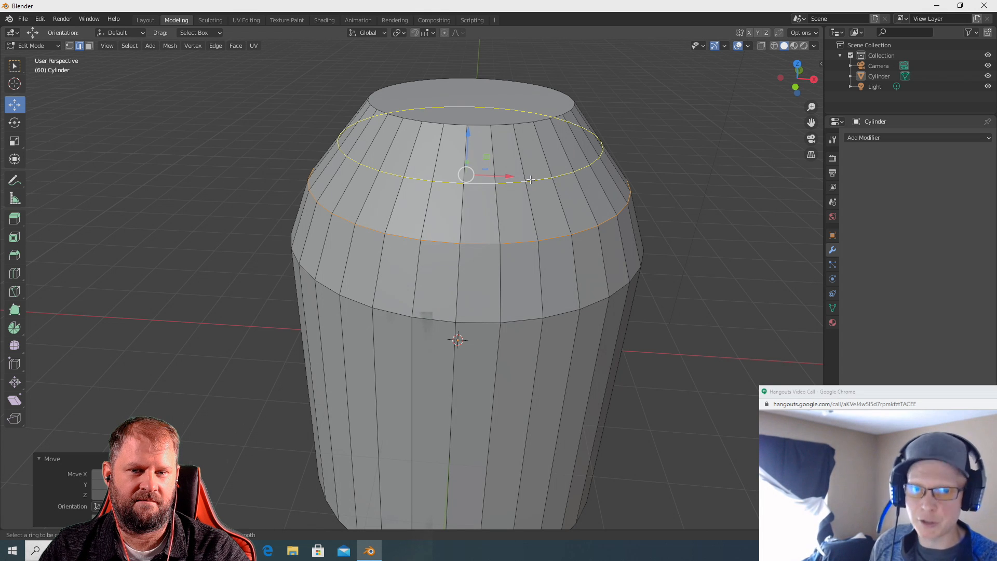
pyautogui.click(530, 179)
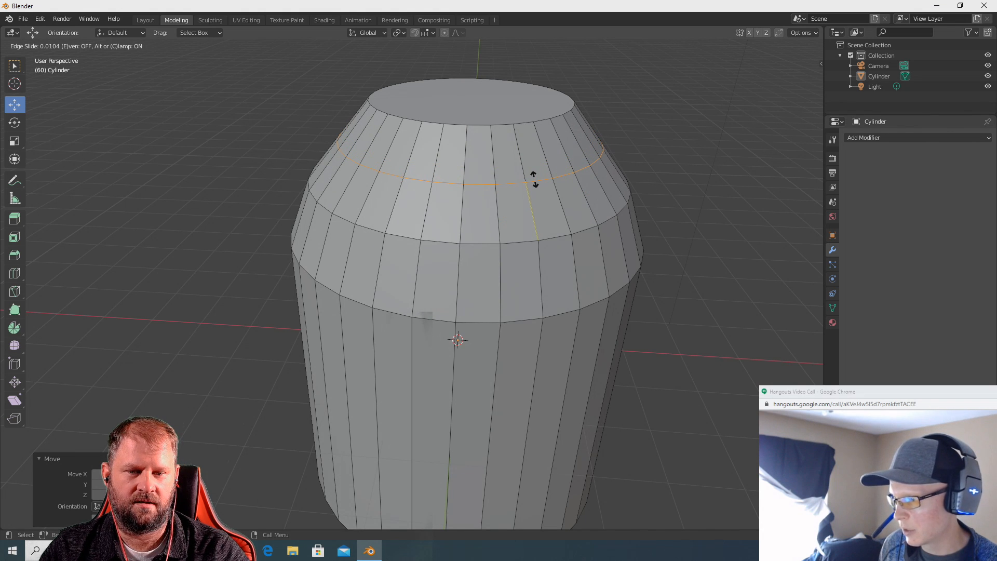
pyautogui.click(534, 179)
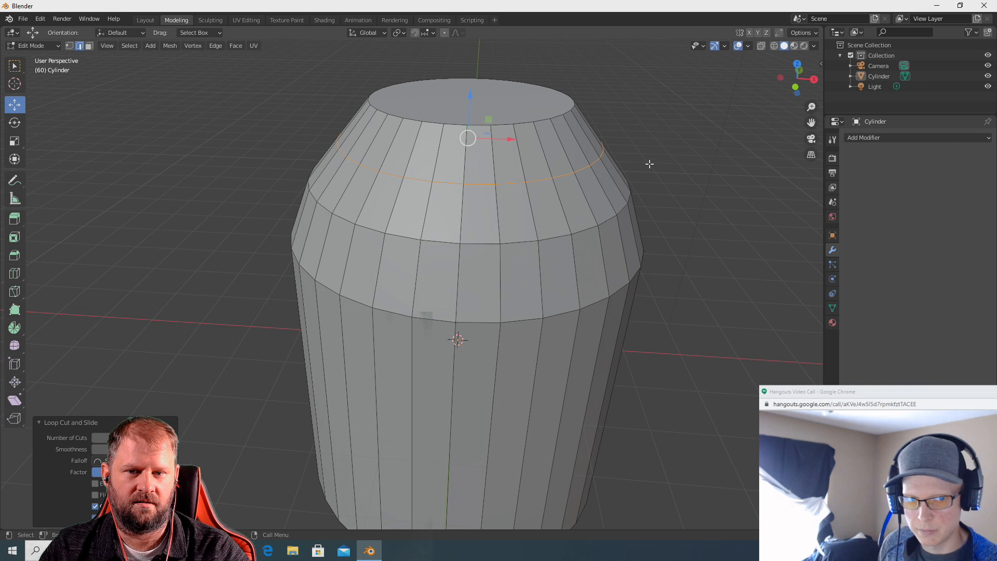
# Try edge-sliding the new upper loop and scaling it inward uniformly.
pyautogui.press('g')
pyautogui.press('g')
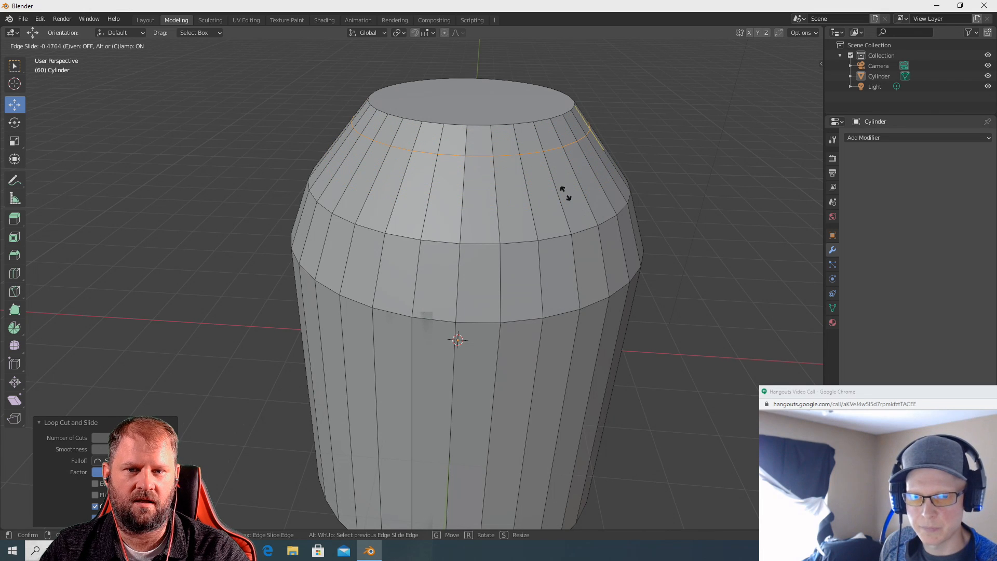
pyautogui.click(582, 212)
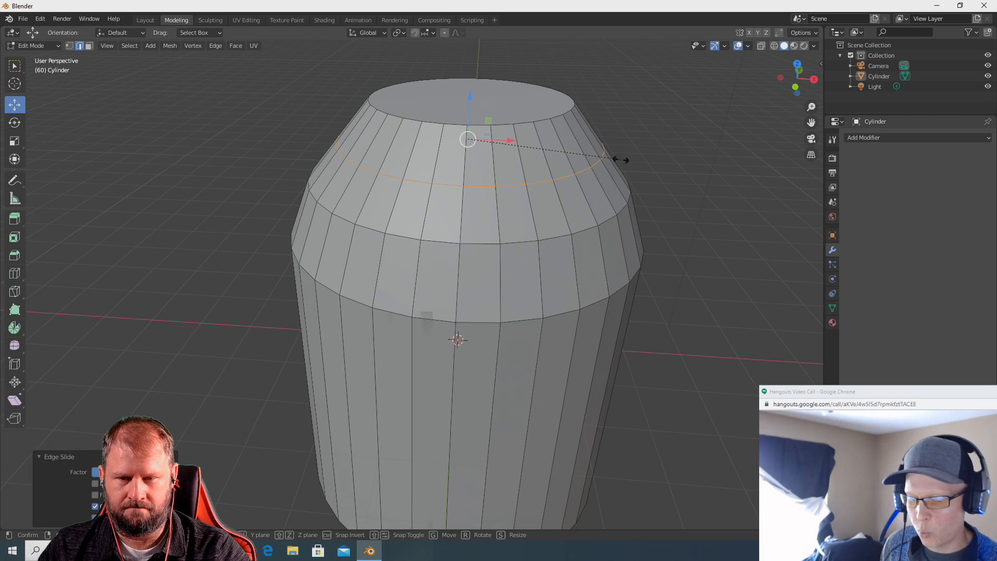
pyautogui.press('s')
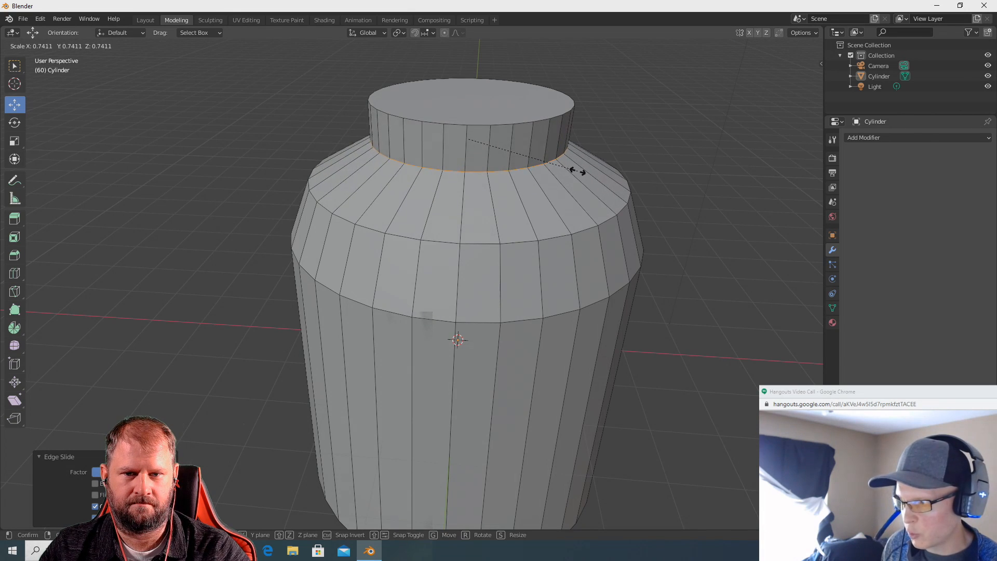
pyautogui.click(649, 184)
# Lower the upper loop along the Z axis with the Move tool to form a narrow ledge inside the widened loop.
pyautogui.press('g')
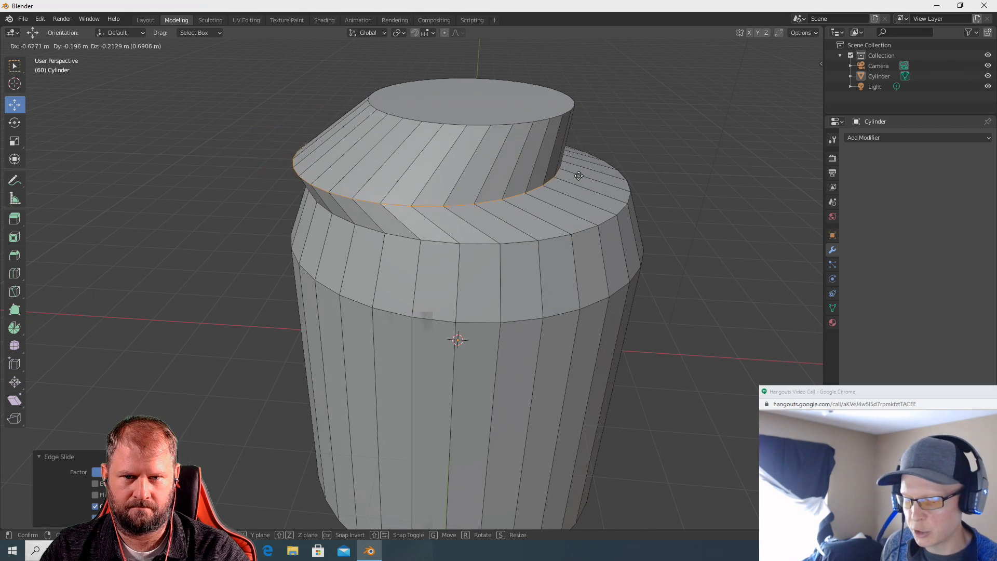
pyautogui.press('g')
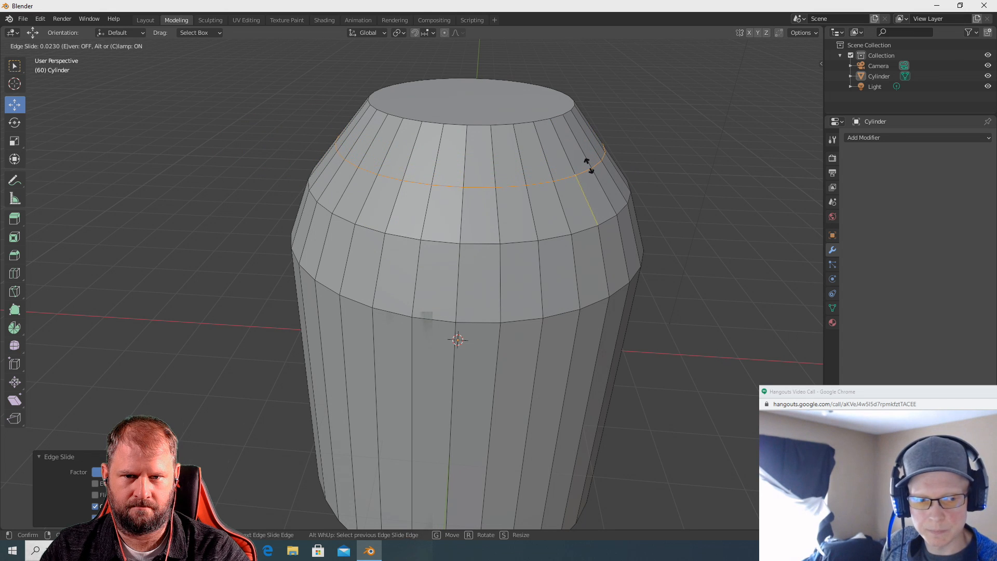
pyautogui.click(588, 164)
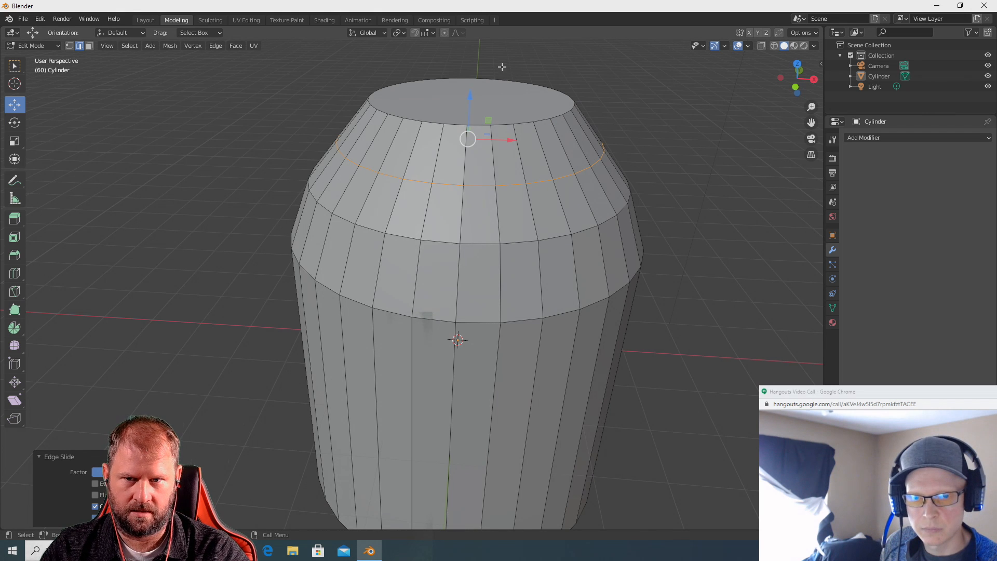
pyautogui.moveTo(471, 97); pyautogui.dragTo(483, 123)
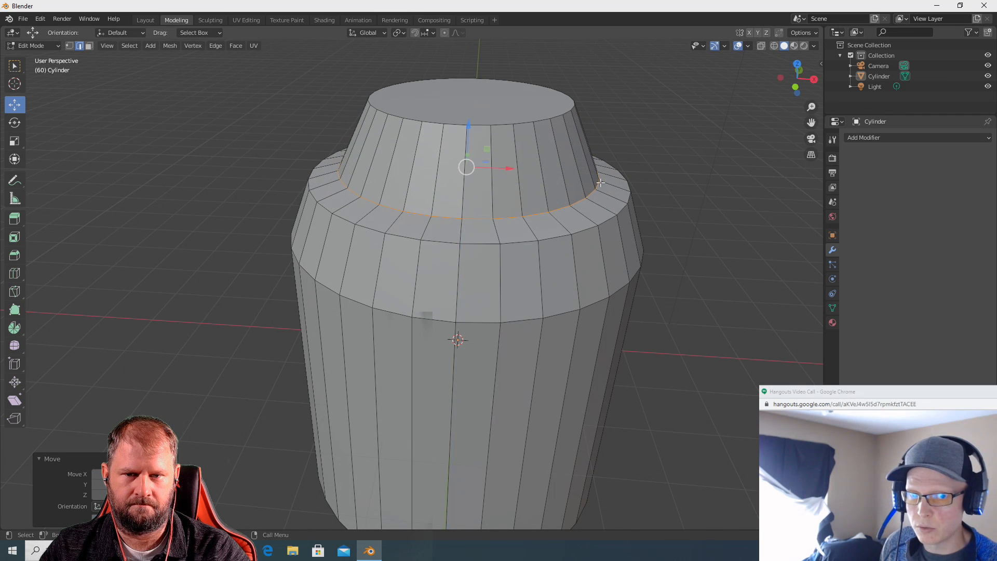
# Add a loop cut midway through the band below the ledge and scale it slightly inward to form a groove.
pyautogui.hotkey('ctrl', 'r')
pyautogui.click(523, 276)
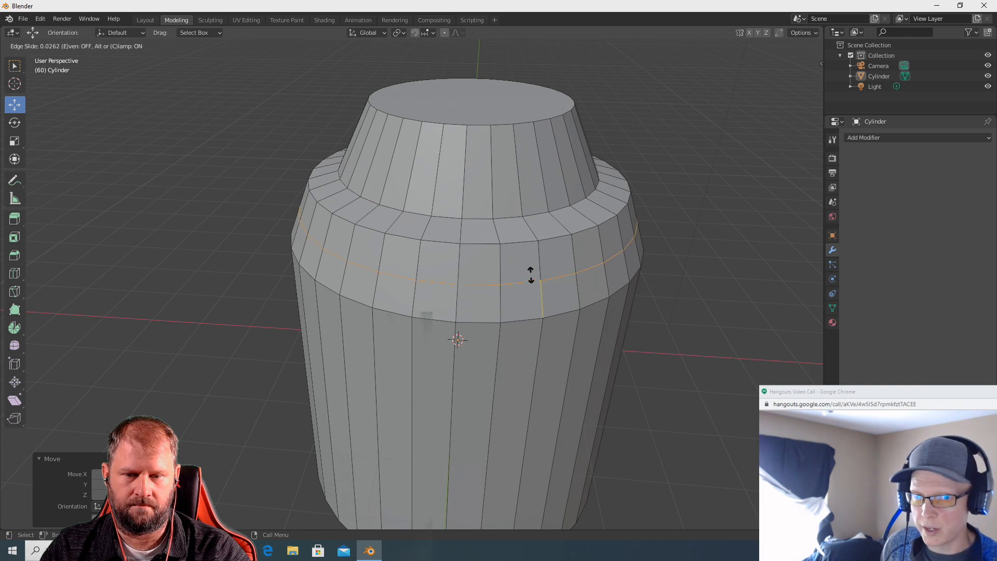
pyautogui.click(532, 277)
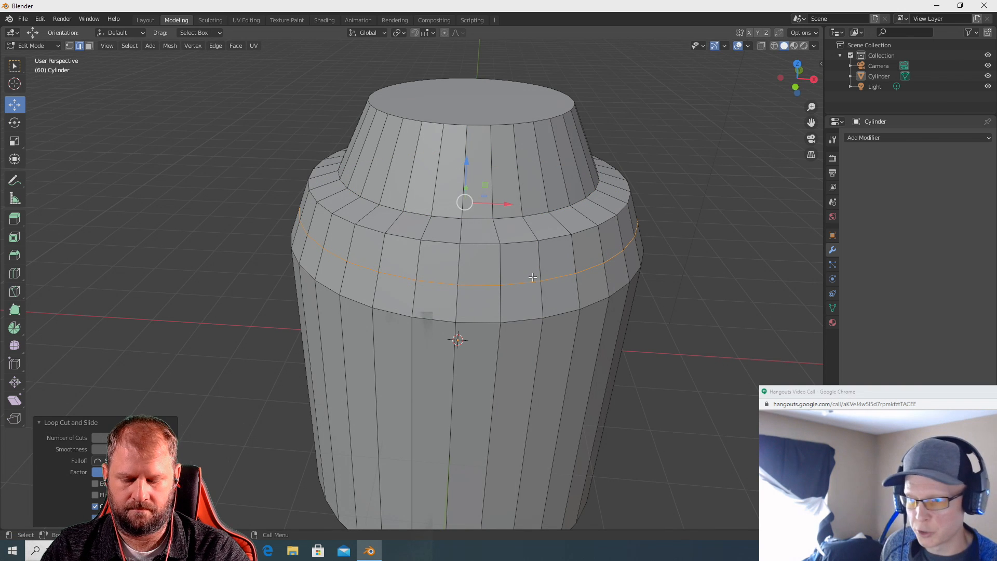
pyautogui.press('s')
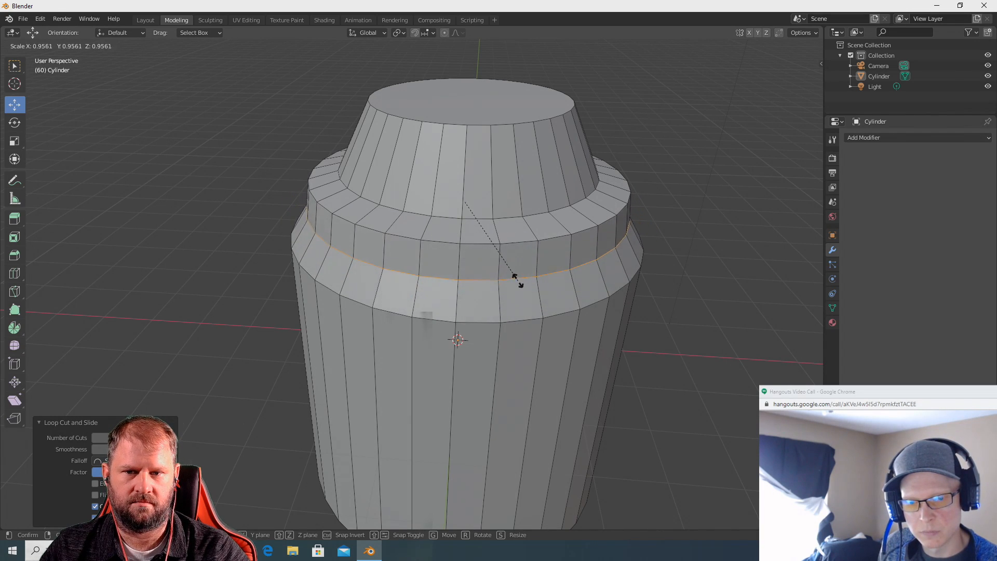
pyautogui.click(497, 271)
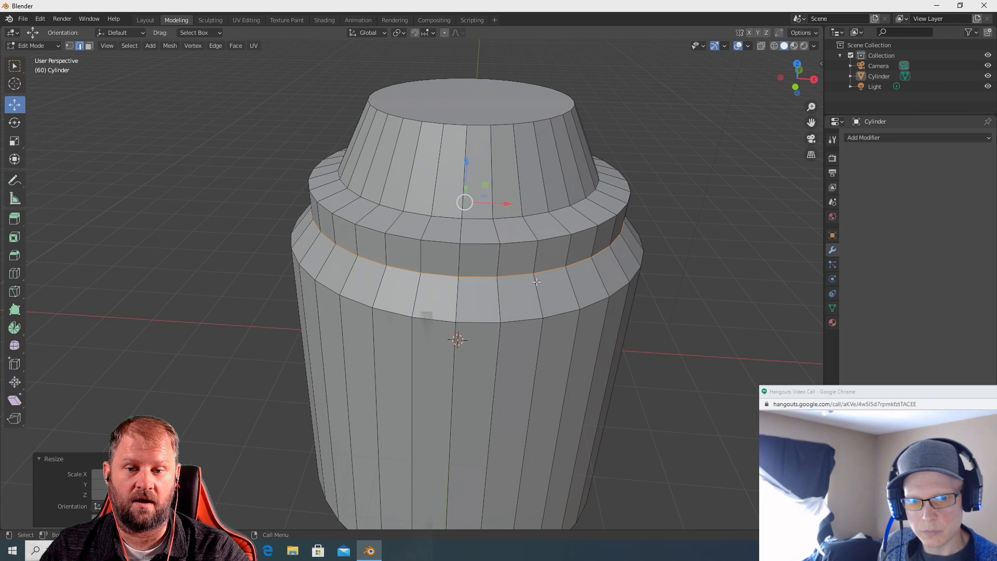
# Add a centred horizontal loop cut around the main body and scale it outward to about 1.39 to bulge the sides.
pyautogui.scroll(-2, 592, 320)
pyautogui.hotkey('ctrl', 'r')
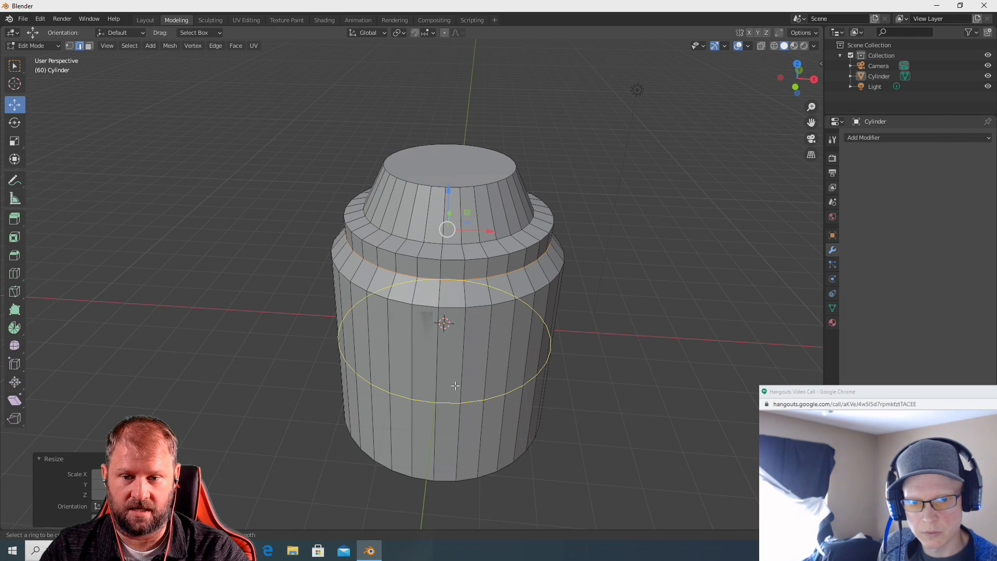
pyautogui.click(438, 395)
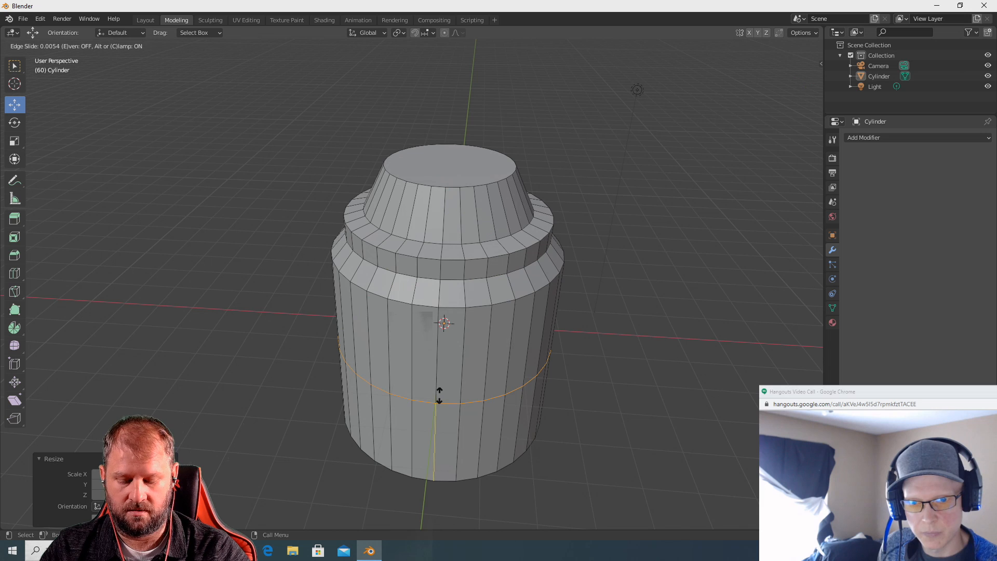
pyautogui.rightClick(440, 396)
pyautogui.press('s')
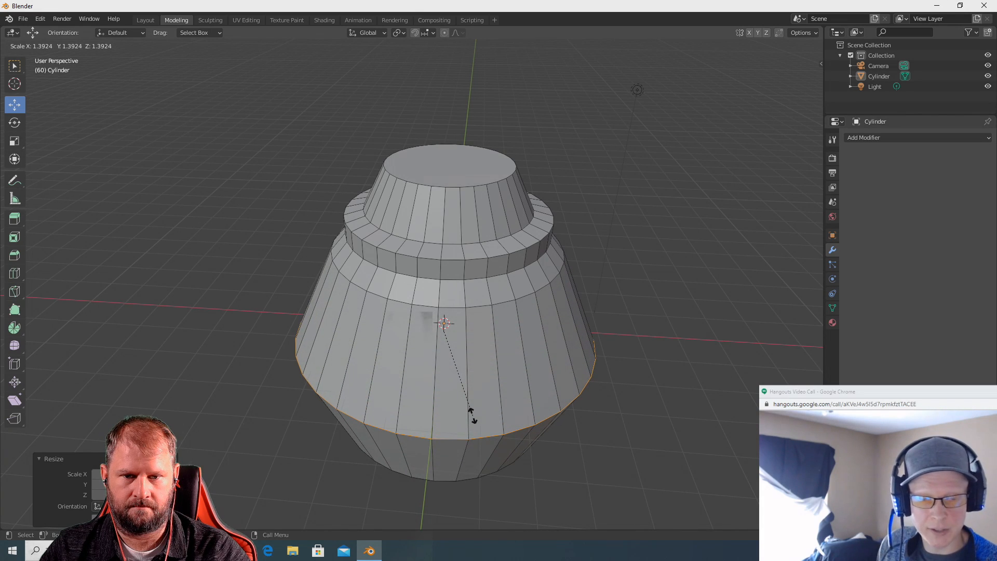
pyautogui.click(473, 415)
# Clear the selection of the widened loop around the main body.
pyautogui.moveTo(639, 338); pyautogui.dragTo(613, 303, button='middle')
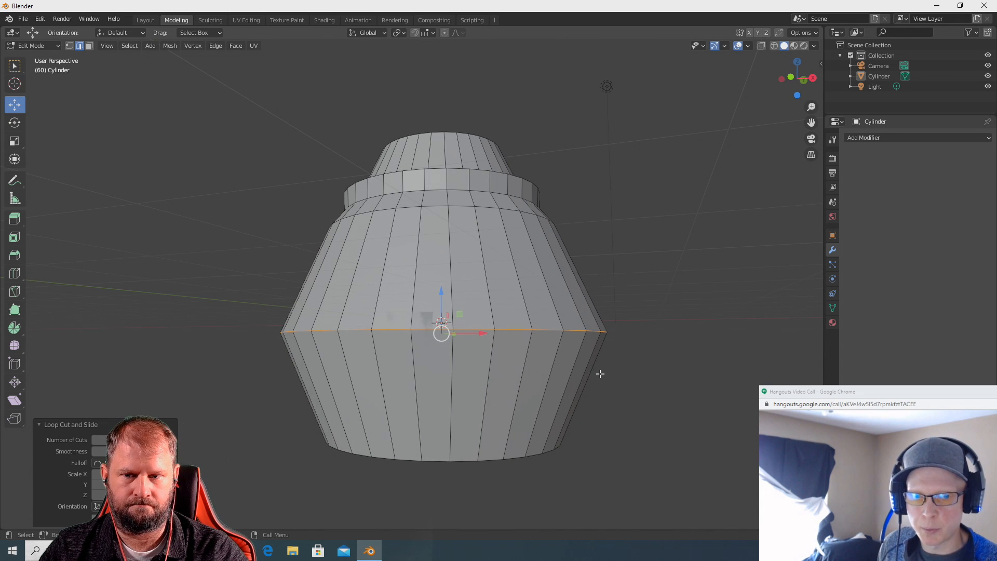
pyautogui.scroll(3, 635, 379)
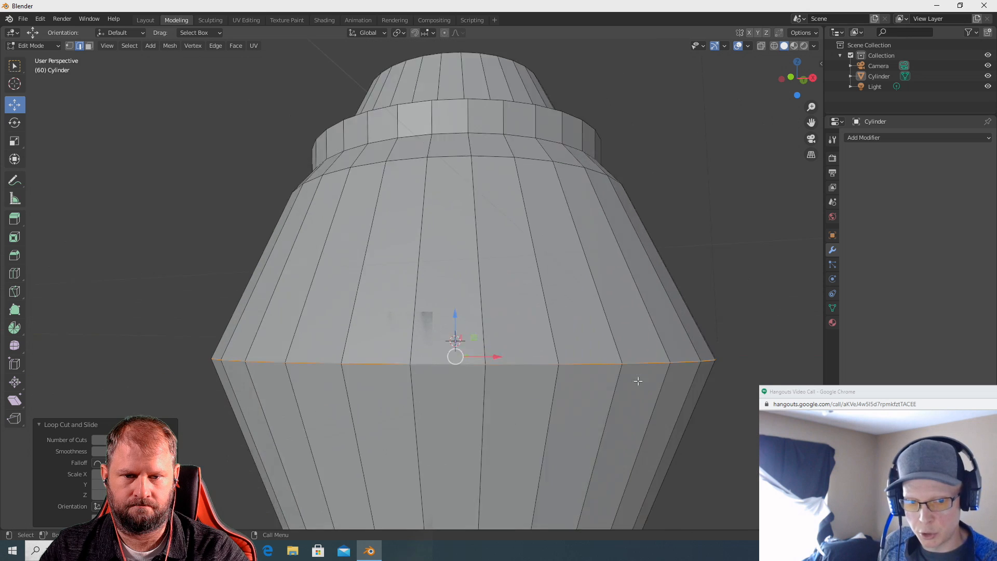
pyautogui.scroll(-3, 637, 381)
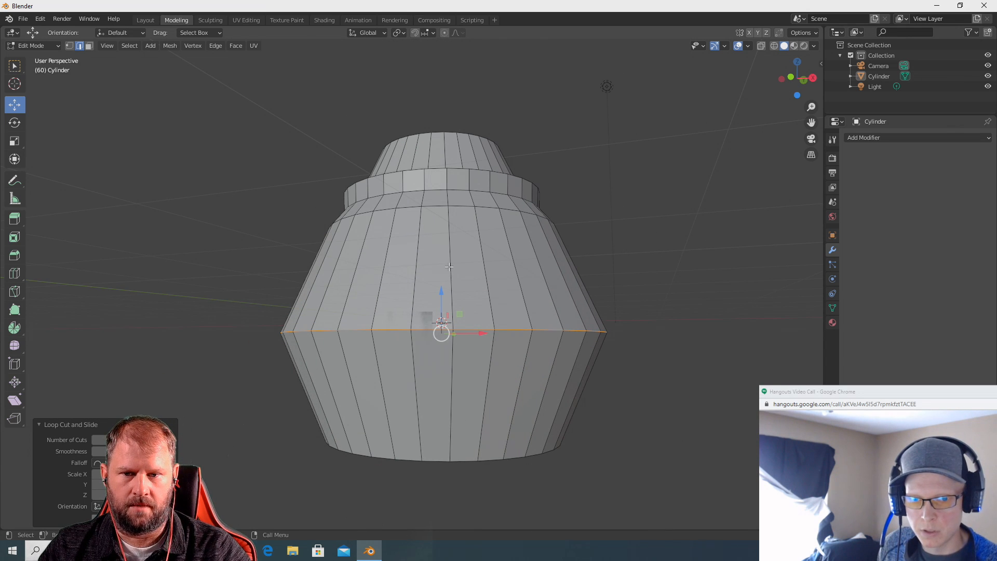
pyautogui.moveTo(695, 281); pyautogui.dragTo(718, 310, button='middle')
pyautogui.click(660, 321)
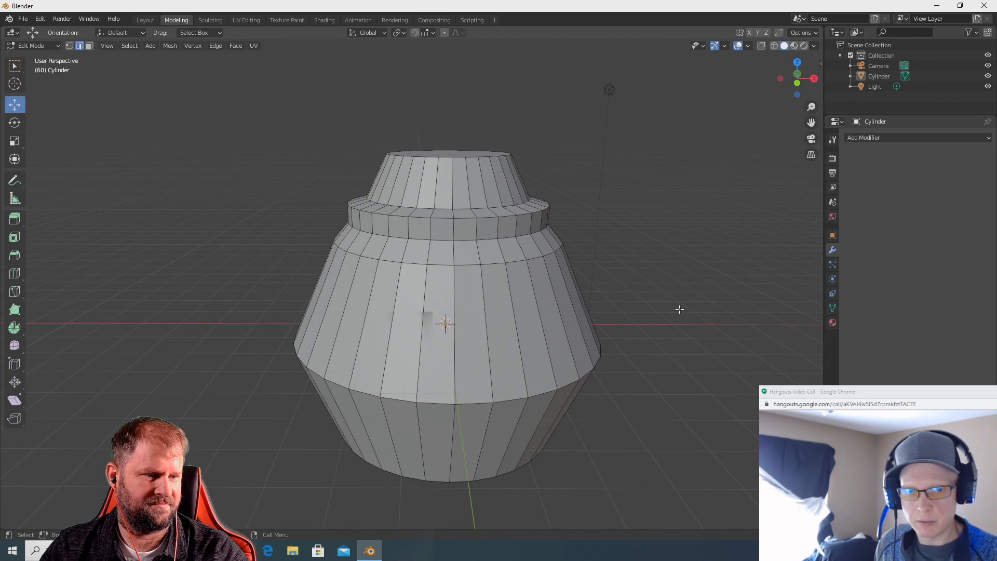
# Add a centred horizontal loop cut between the shoulder and the widest edge loop of the body.
pyautogui.moveTo(601, 372); pyautogui.dragTo(575, 354, button='middle')
pyautogui.hotkey('ctrl', 'r')
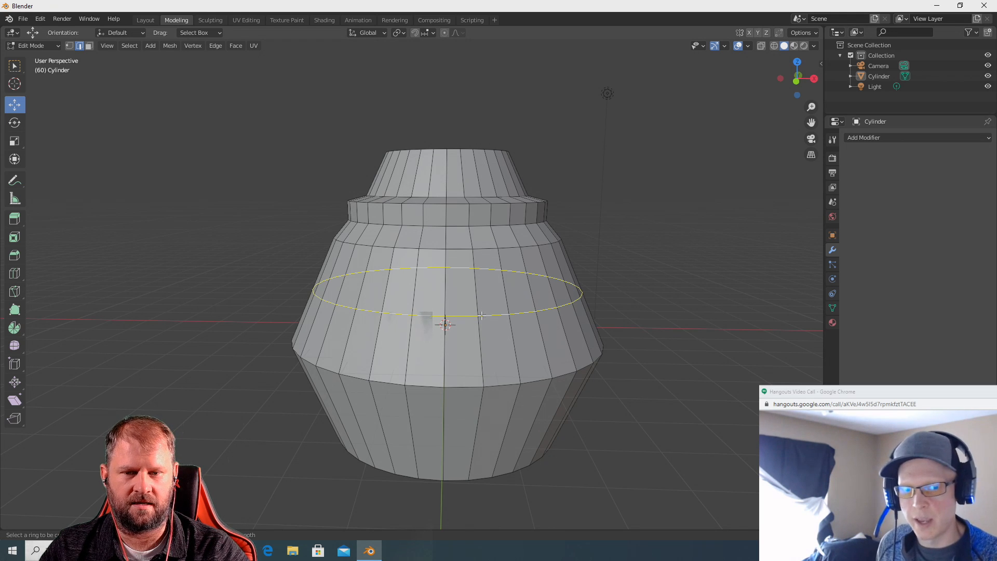
pyautogui.press('Escape')
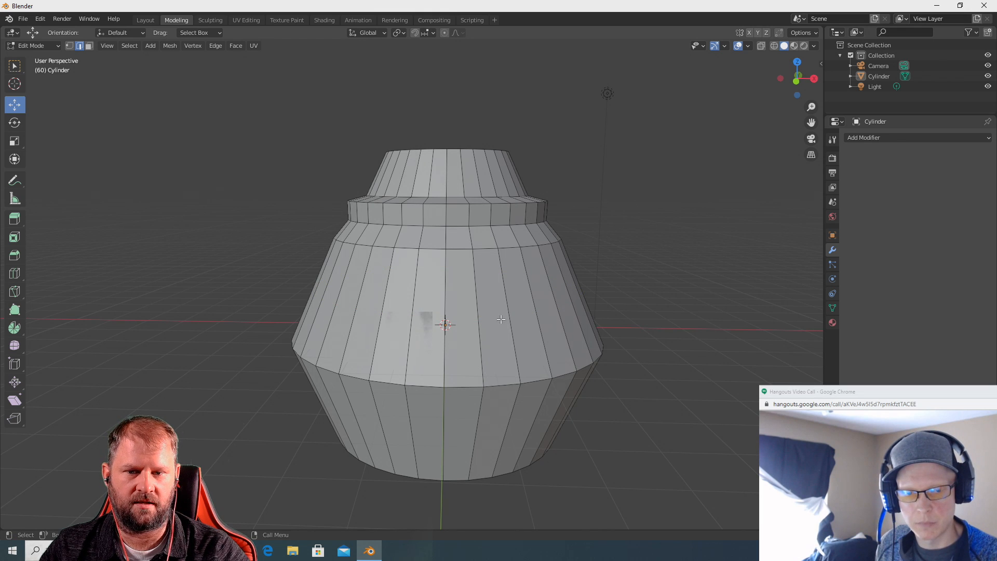
pyautogui.hotkey('ctrl', 'r')
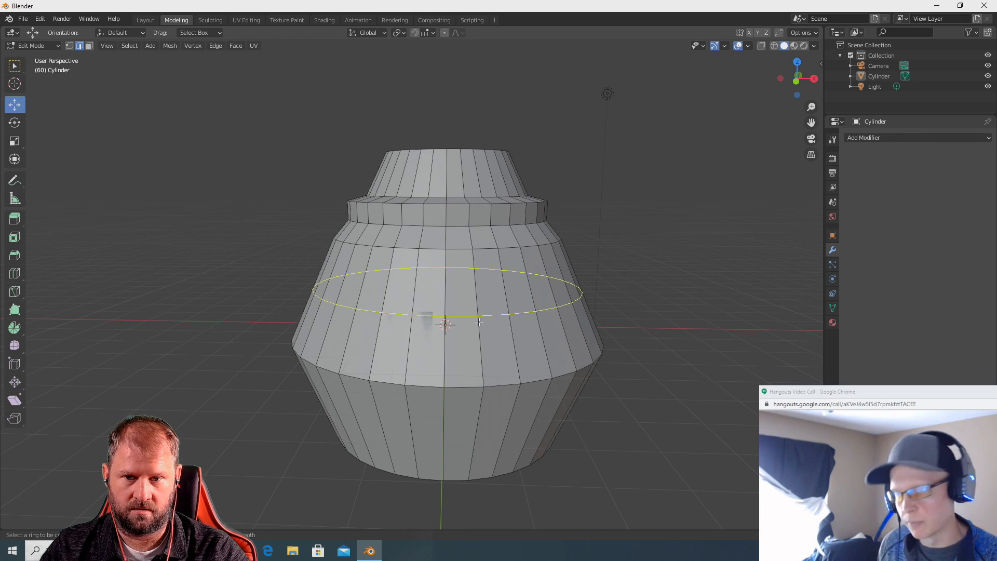
pyautogui.click(478, 316)
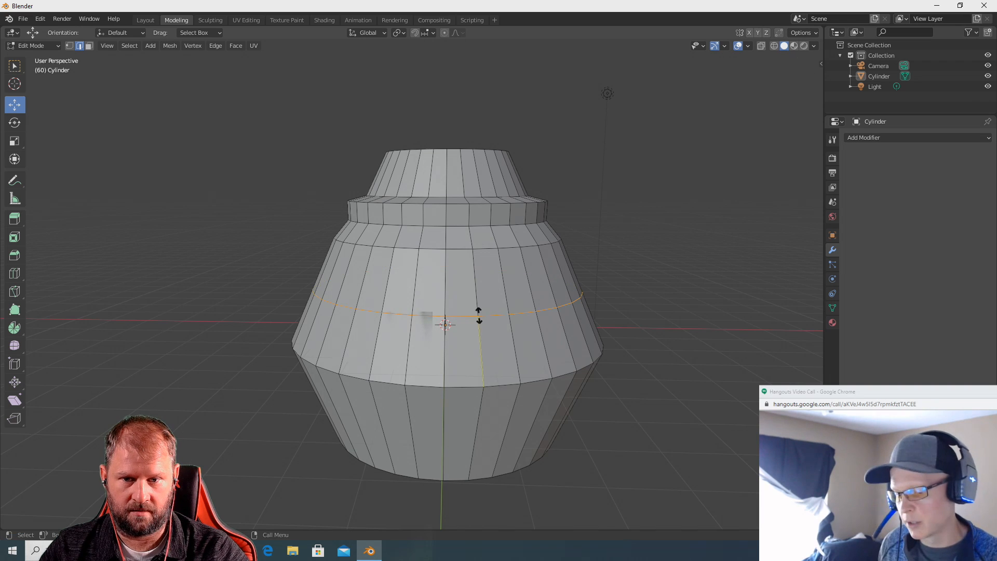
pyautogui.click(647, 301)
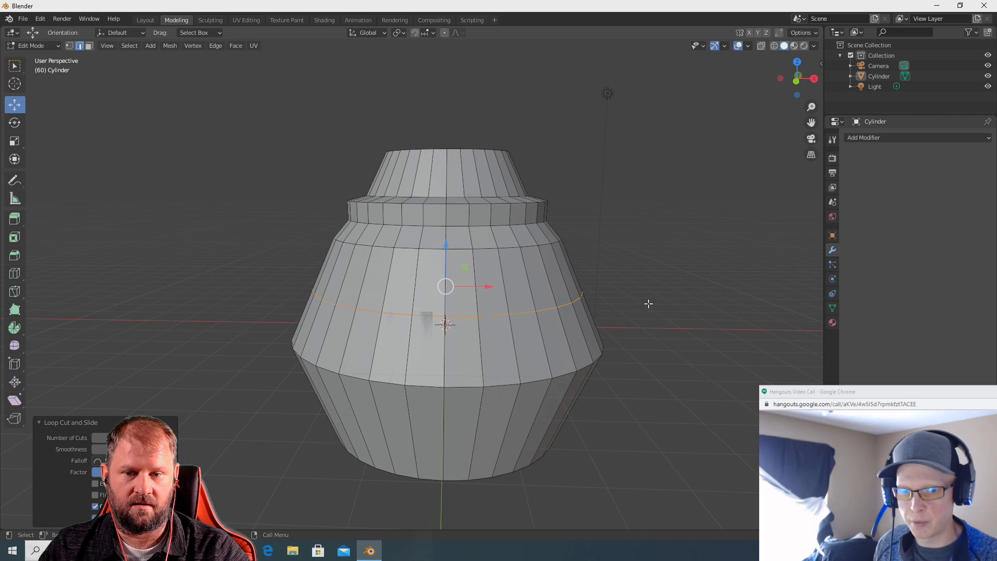
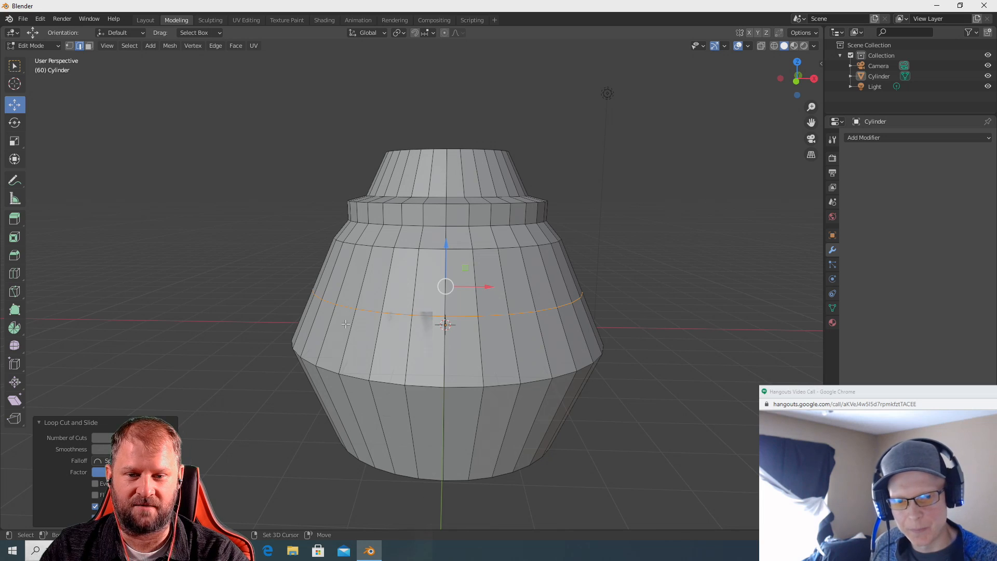
pyautogui.press('b')
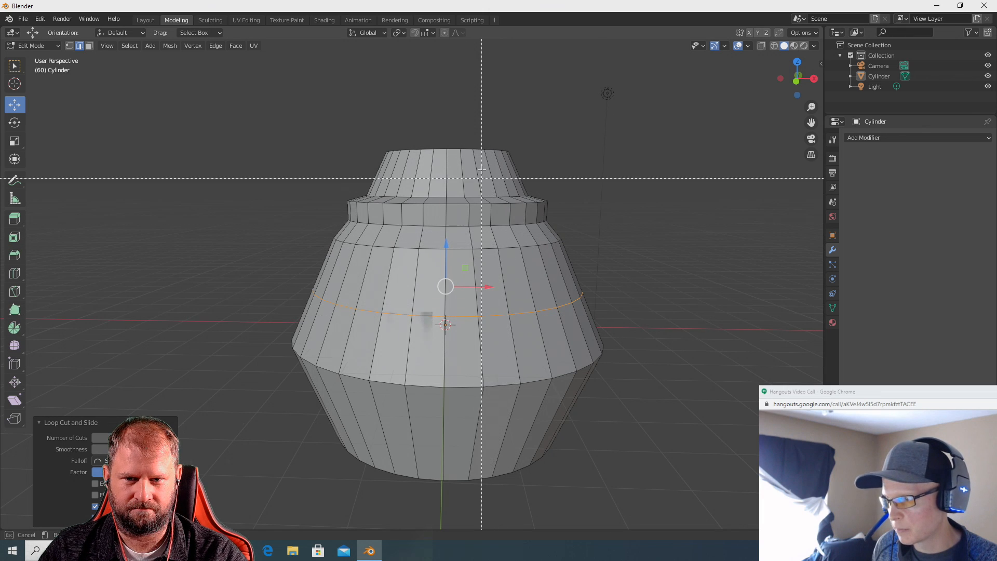
pyautogui.press('Escape')
pyautogui.scroll(-8, 568, 322)
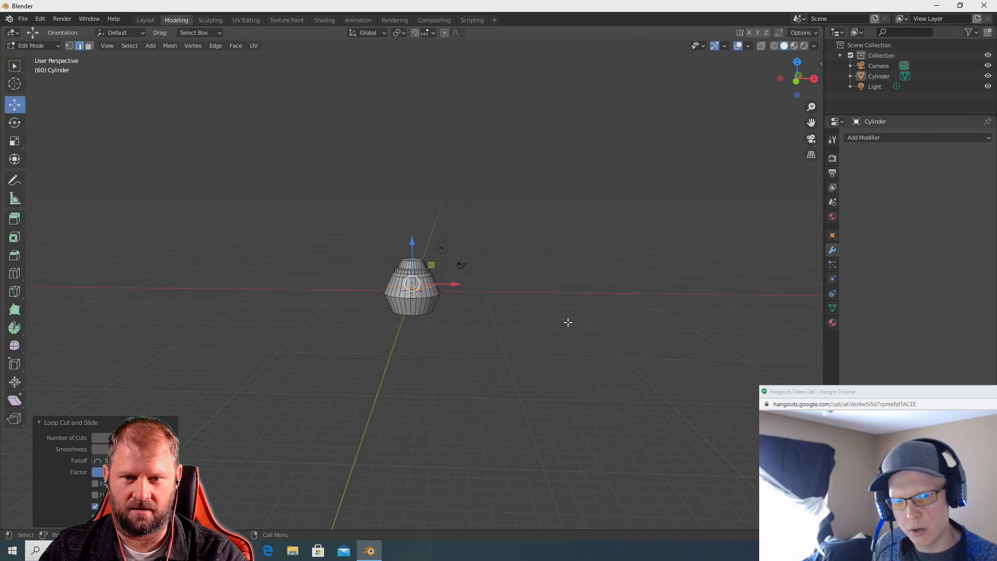
pyautogui.scroll(-5, 567, 321)
pyautogui.scroll(12, 481, 314)
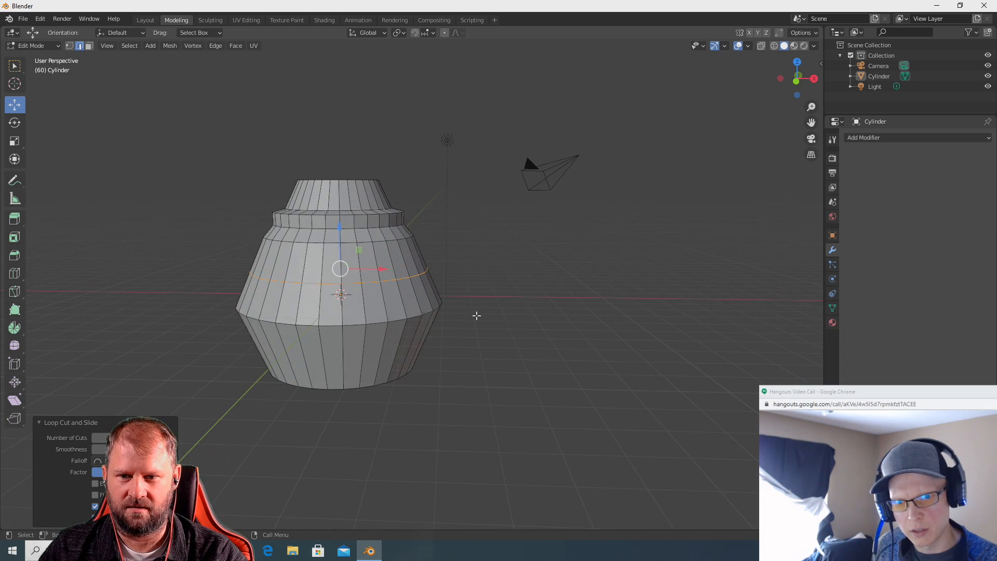
pyautogui.moveTo(477, 315); pyautogui.dragTo(583, 322, button='middle')
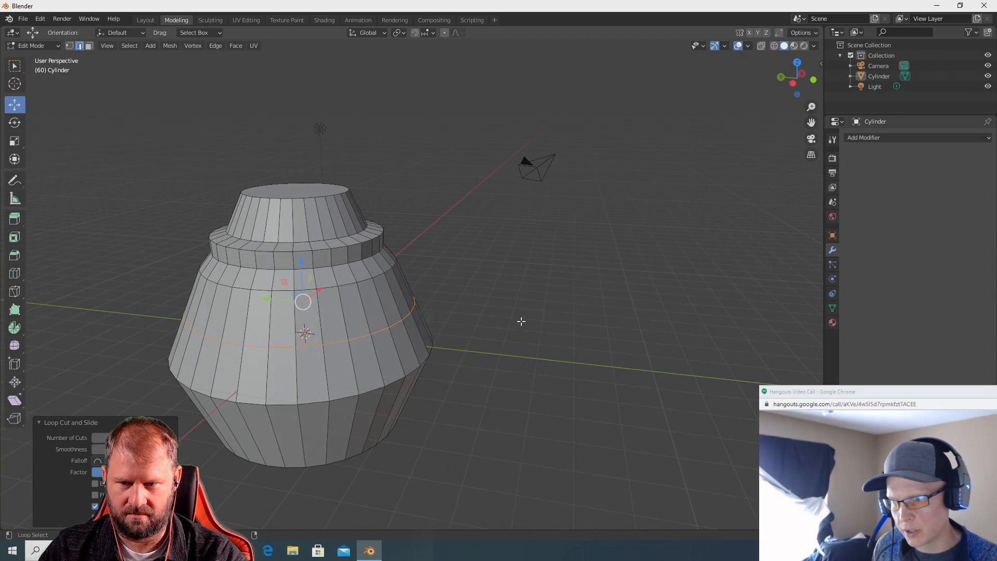
pyautogui.press('ctrl+KP_1')
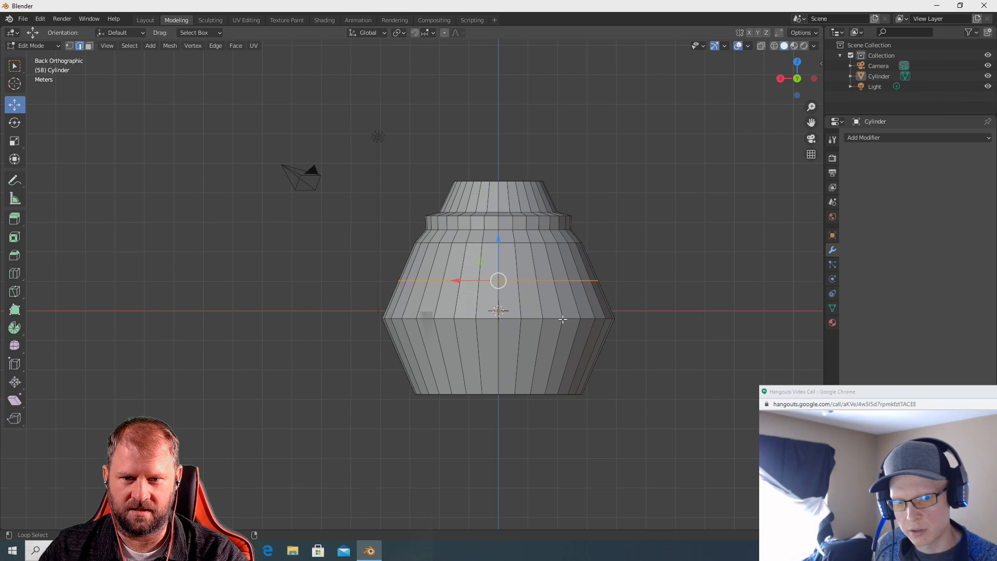
pyautogui.moveTo(618, 312); pyautogui.dragTo(655, 279, button='middle')
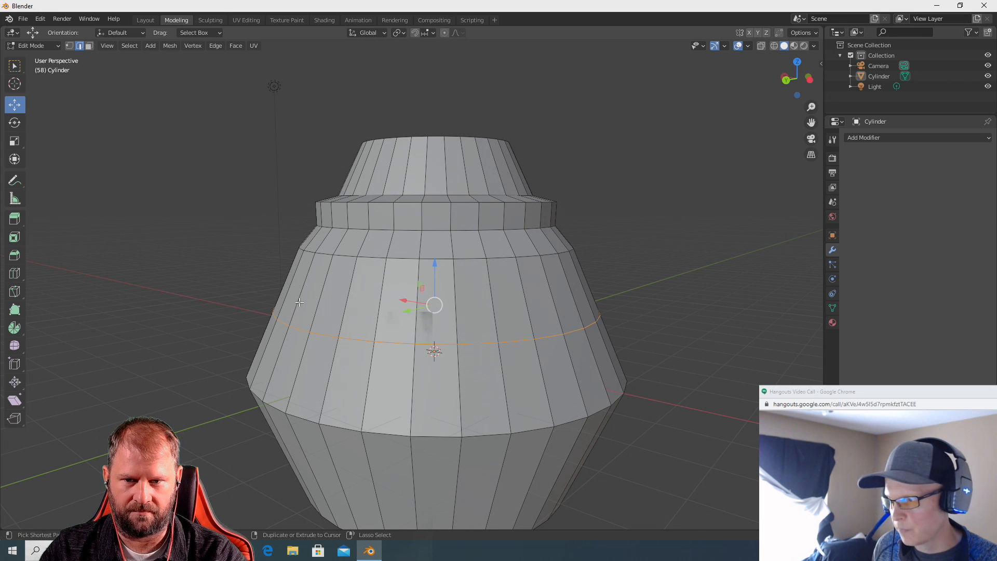
# Try to bevel the newly cut loop on the upper body and clear the selection.
pyautogui.hotkey('ctrl', 'b')
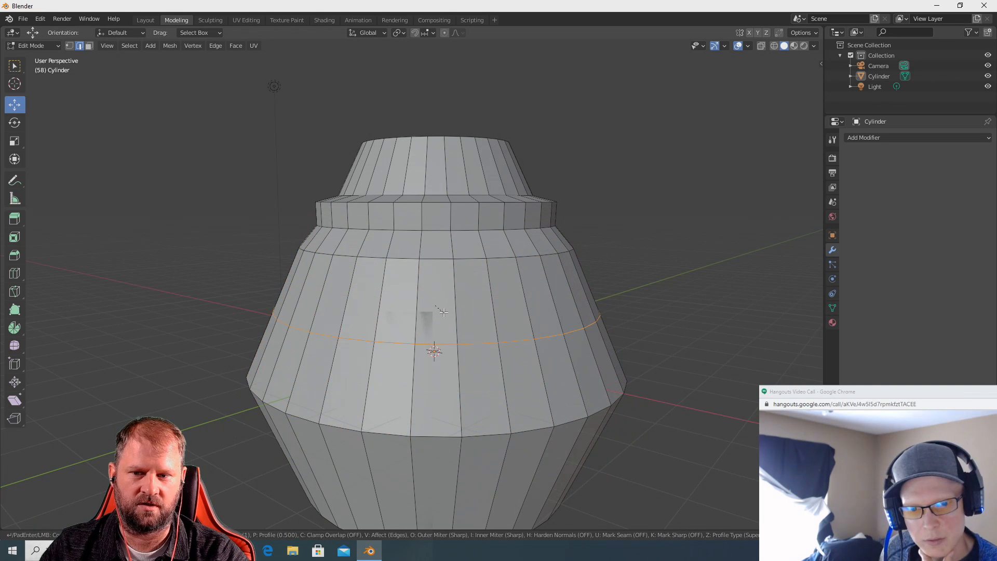
pyautogui.press('Escape')
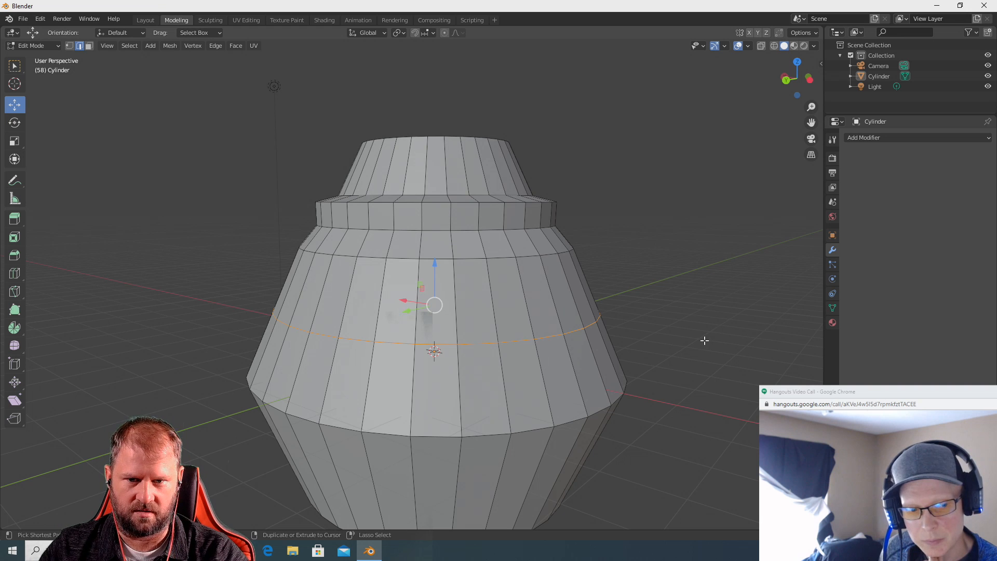
pyautogui.scroll(-2, 668, 374)
pyautogui.click(665, 366)
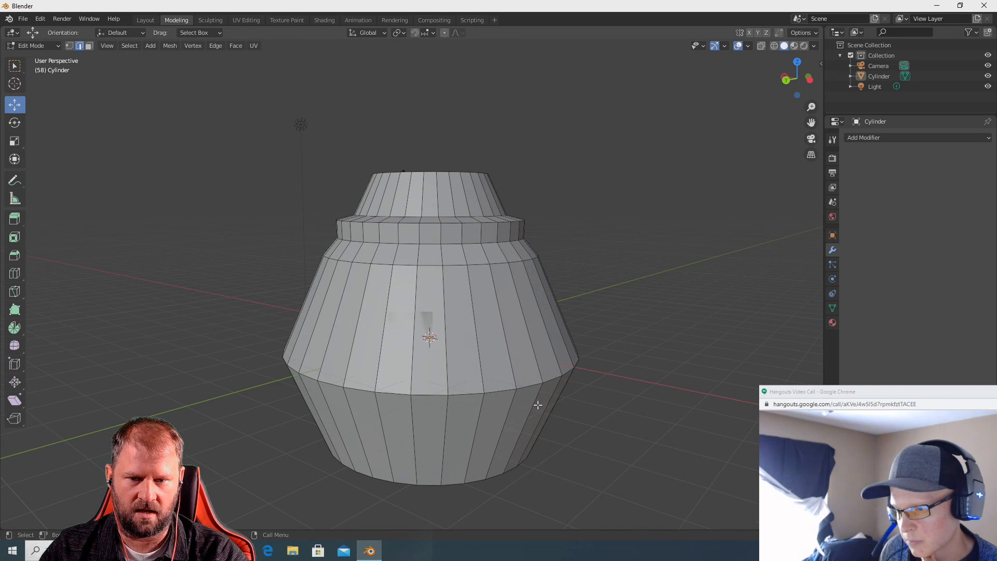
# Select several neighbouring edges along the widest part of the body by extending the selection edge by edge.
pyautogui.click(500, 389)
pyautogui.scroll(2, 493, 394)
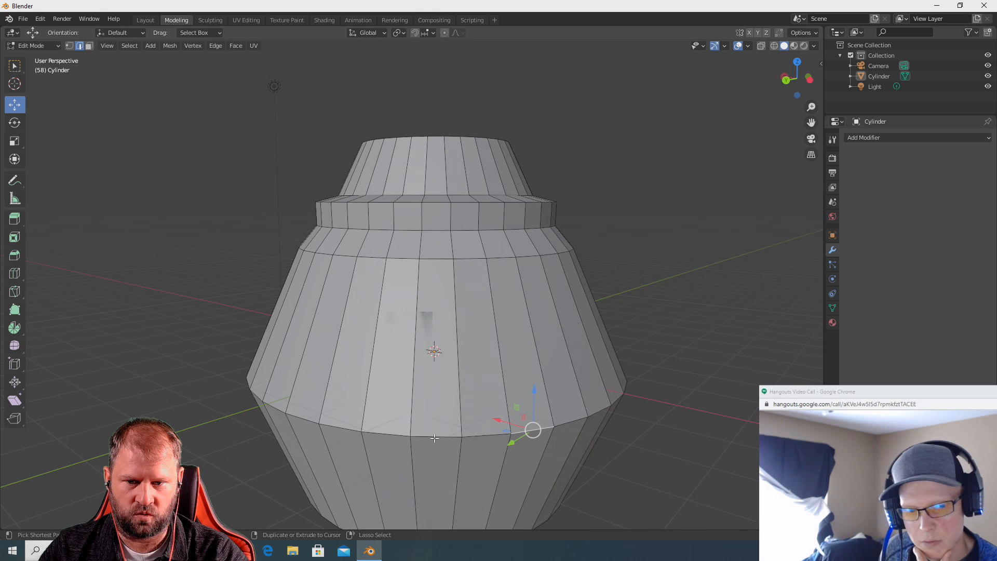
pyautogui.keyDown('ctrl'); pyautogui.click(432, 437); pyautogui.keyUp('ctrl')
pyautogui.keyDown('ctrl'); pyautogui.click(391, 435); pyautogui.keyUp('ctrl')
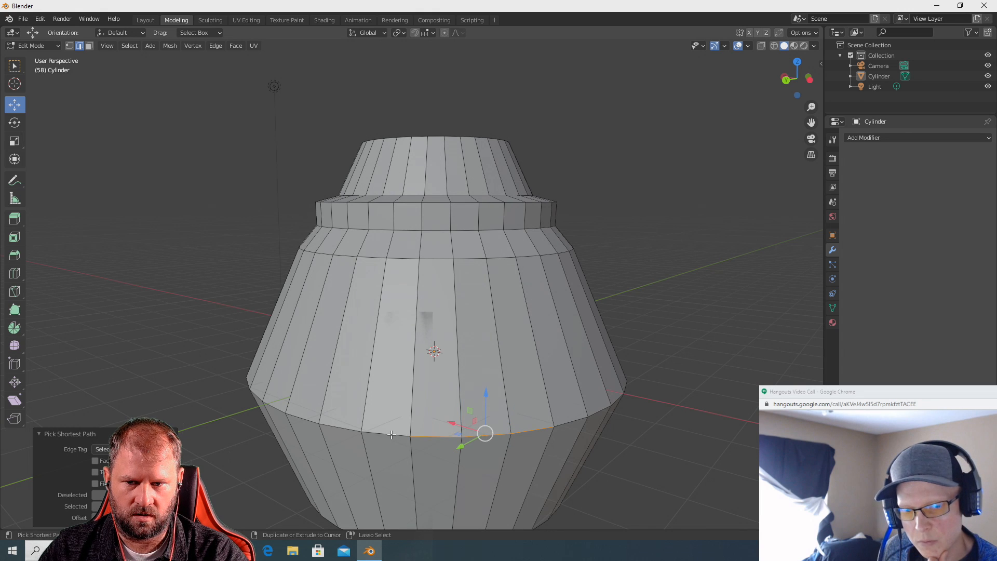
pyautogui.keyDown('shift'); pyautogui.click(655, 416); pyautogui.keyUp('shift')
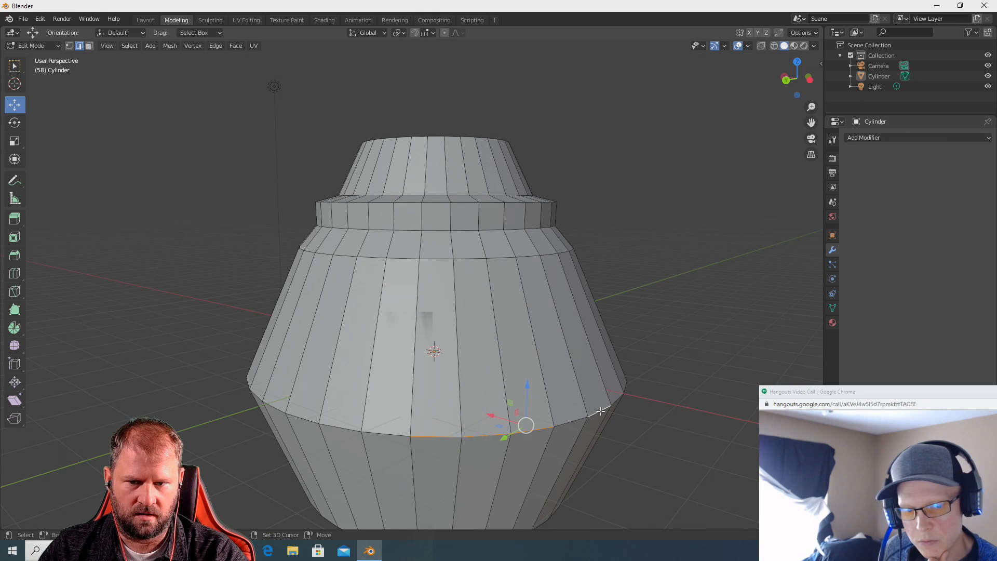
# Select the complete edge loop at the body's widest part and try to bevel it.
pyautogui.moveTo(707, 437); pyautogui.dragTo(679, 409, button='middle')
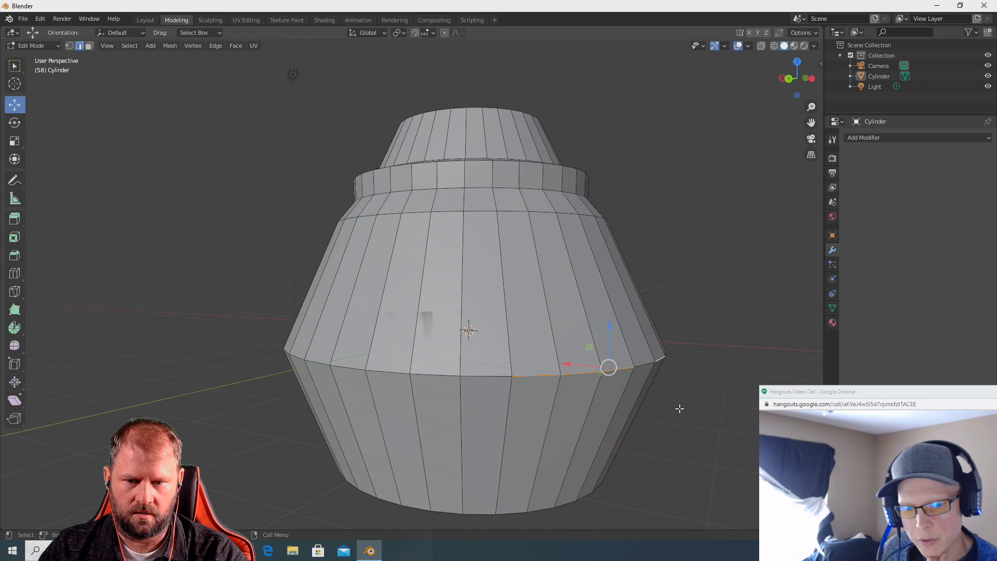
pyautogui.click(436, 375)
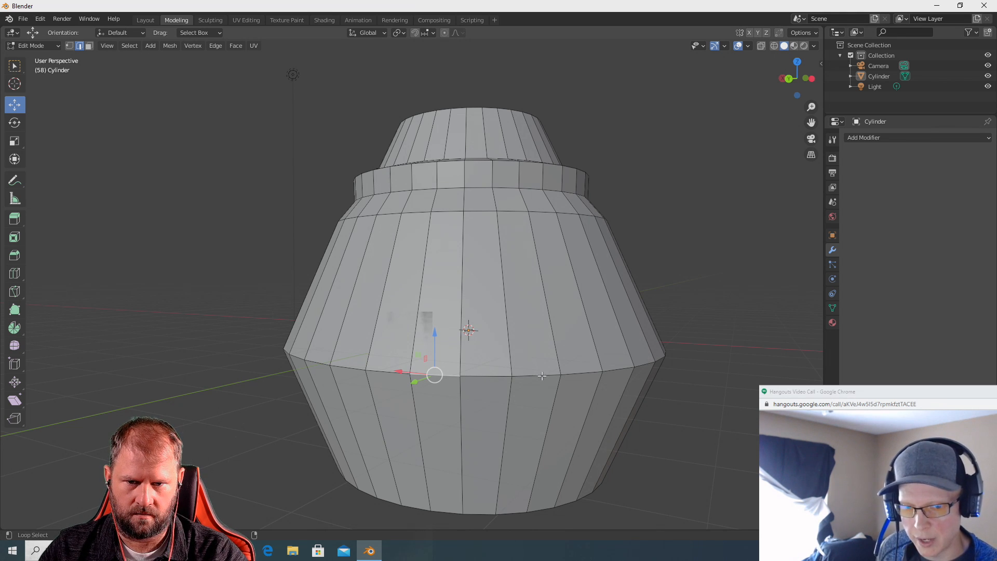
pyautogui.keyDown('alt'); pyautogui.click(503, 378); pyautogui.keyUp('alt')
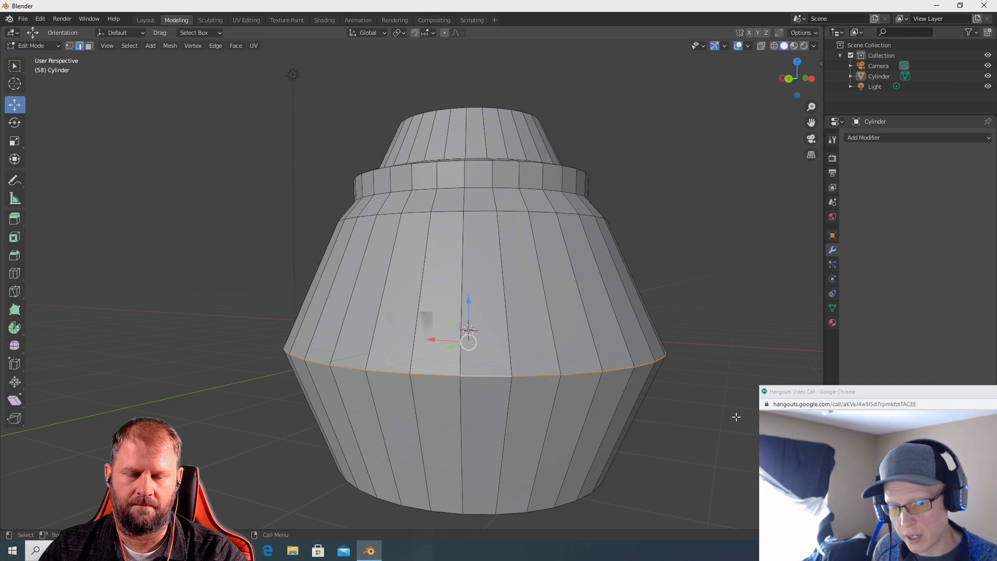
pyautogui.moveTo(740, 421); pyautogui.dragTo(718, 411, button='middle')
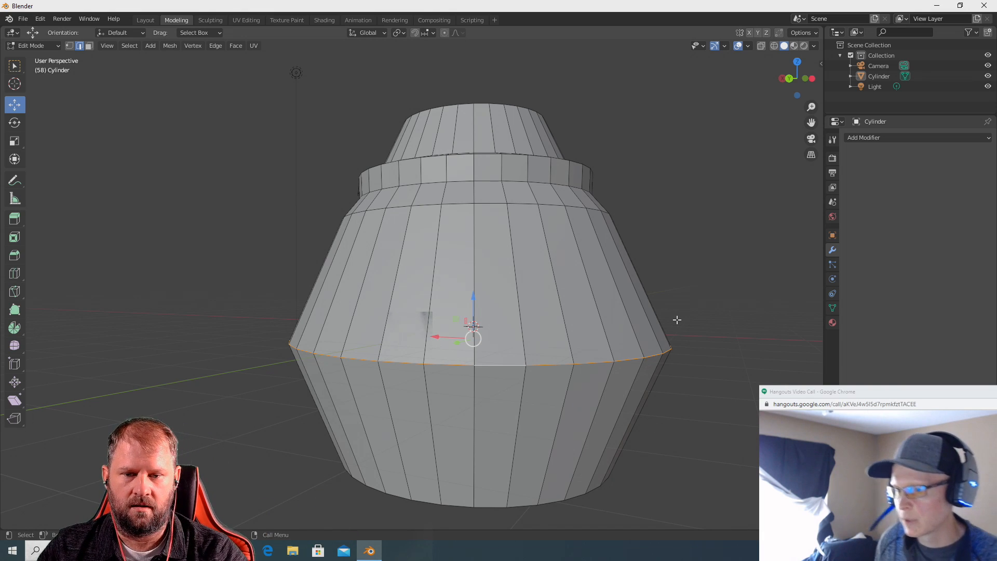
pyautogui.moveTo(688, 332)
pyautogui.mouseDown(button='middle')
pyautogui.moveTo(687, 349)
pyautogui.moveTo(686, 335)
pyautogui.mouseUp(button='middle')
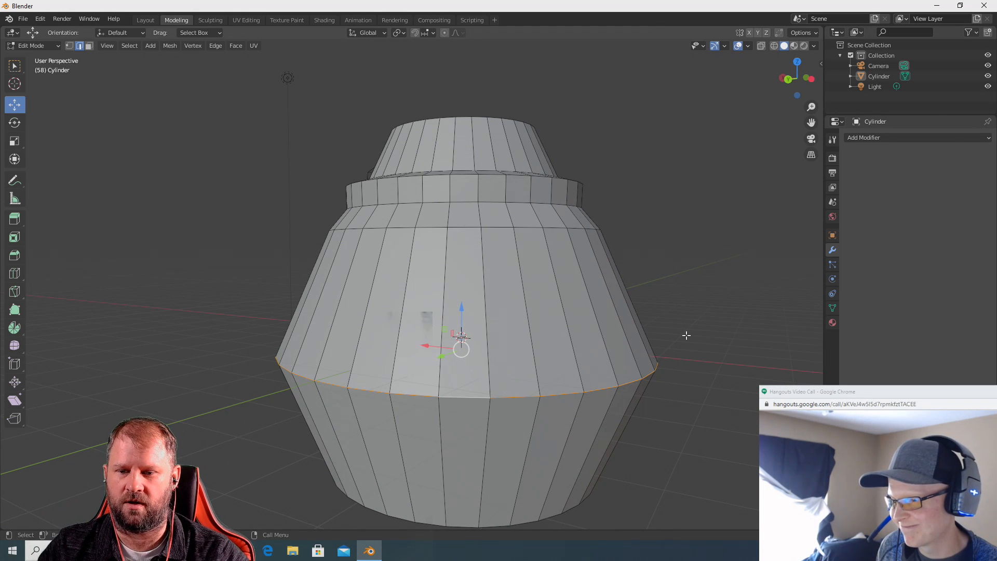
pyautogui.hotkey('ctrl', 'b')
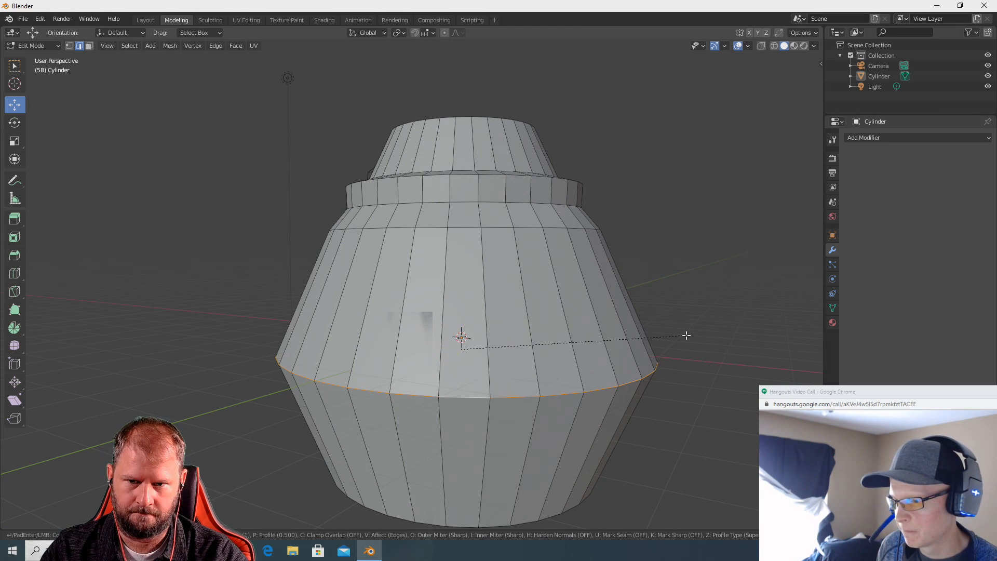
pyautogui.click(463, 382)
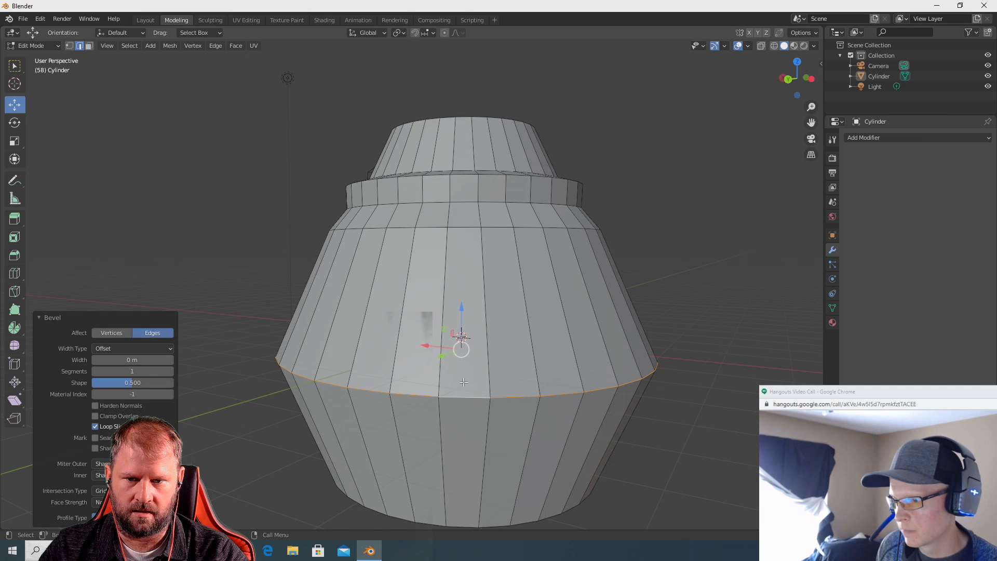
# Pick single edges on the widest loop and add adjacent edges to the selection one at a time.
pyautogui.click(630, 380)
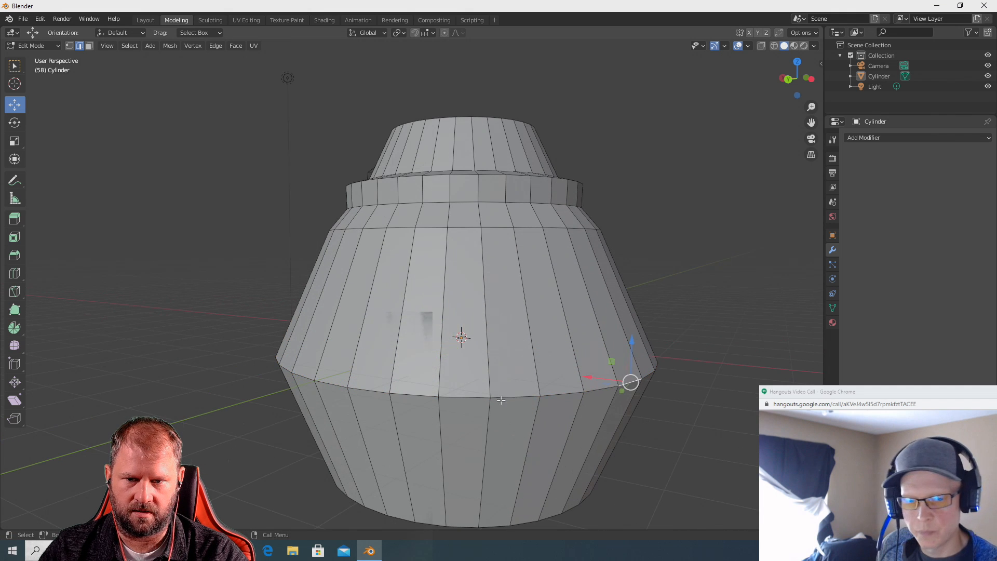
pyautogui.click(475, 395)
pyautogui.keyDown('shift'); pyautogui.click(520, 397); pyautogui.keyUp('shift')
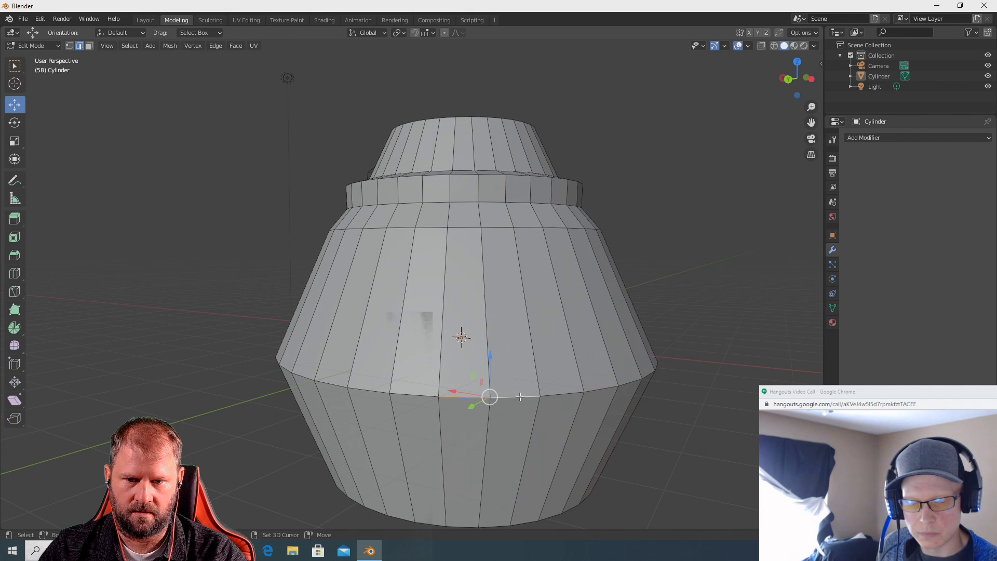
pyautogui.keyDown('shift'); pyautogui.click(554, 395); pyautogui.keyUp('shift')
pyautogui.click(378, 389)
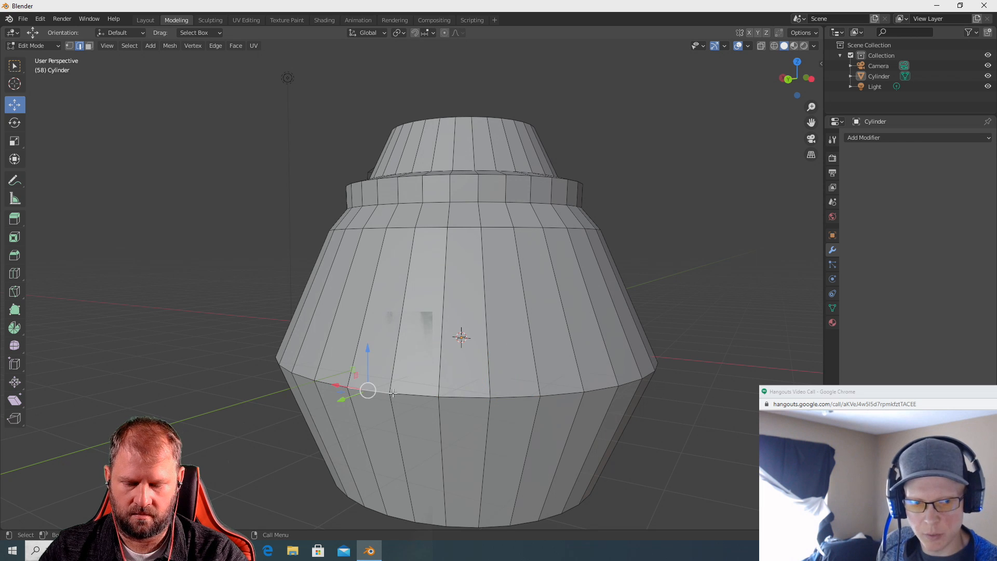
# Bevel the complete edge loop at the body's widest part with 6 segments and a width of about 0.802 m, and clear the selection.
pyautogui.keyDown('alt'); pyautogui.click(411, 396); pyautogui.keyUp('alt')
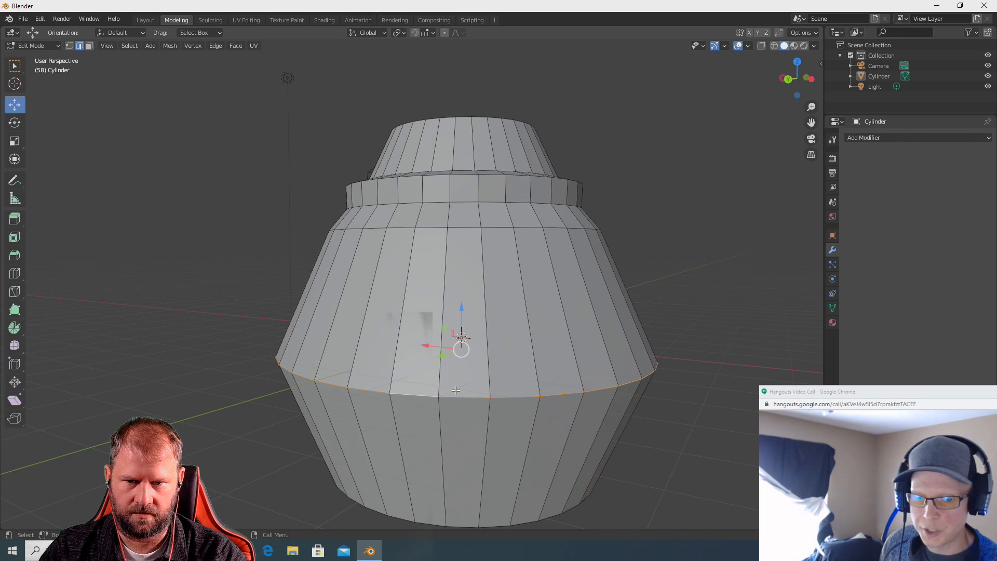
pyautogui.hotkey('ctrl', 'b')
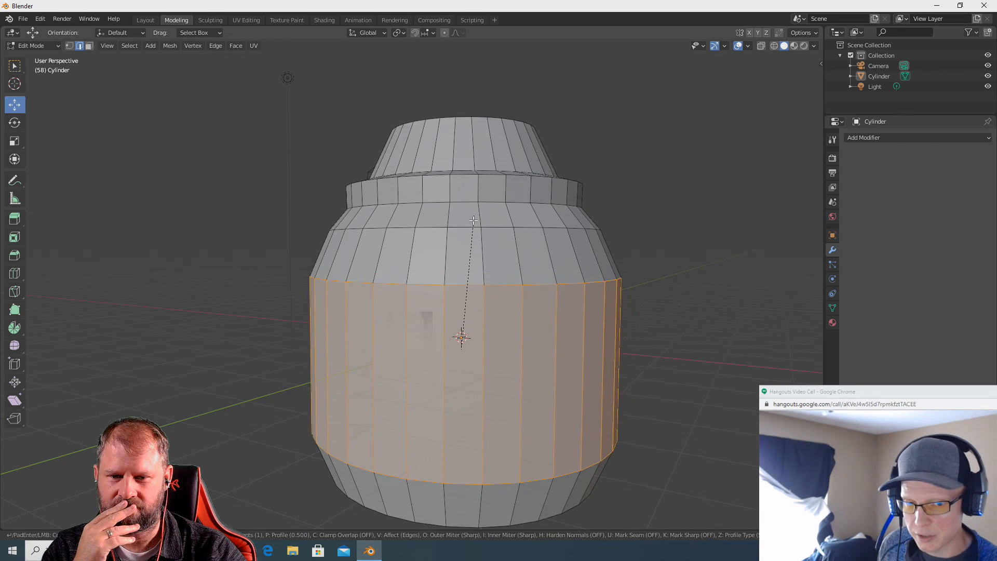
pyautogui.scroll(5, 472, 222)
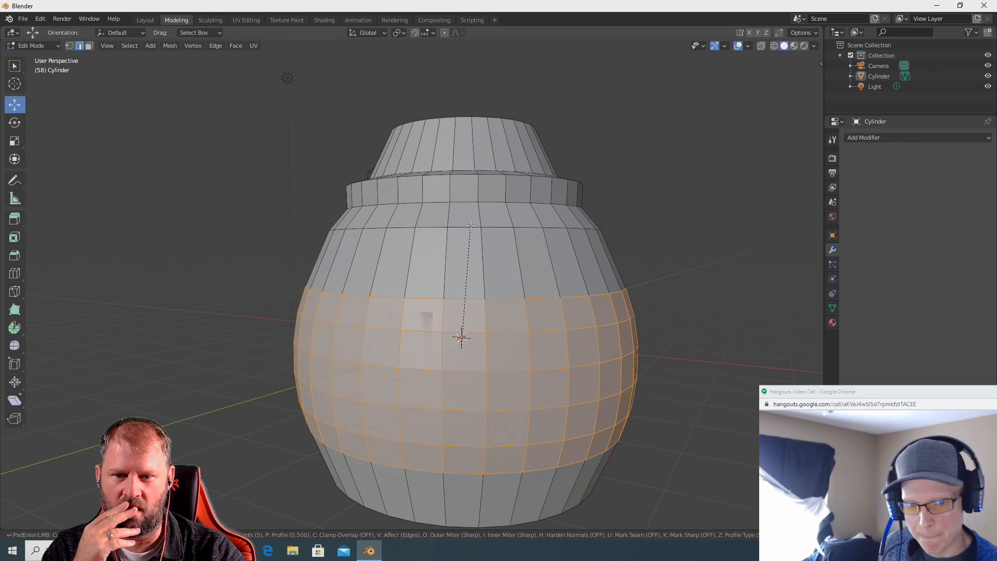
pyautogui.scroll(-2, 472, 224)
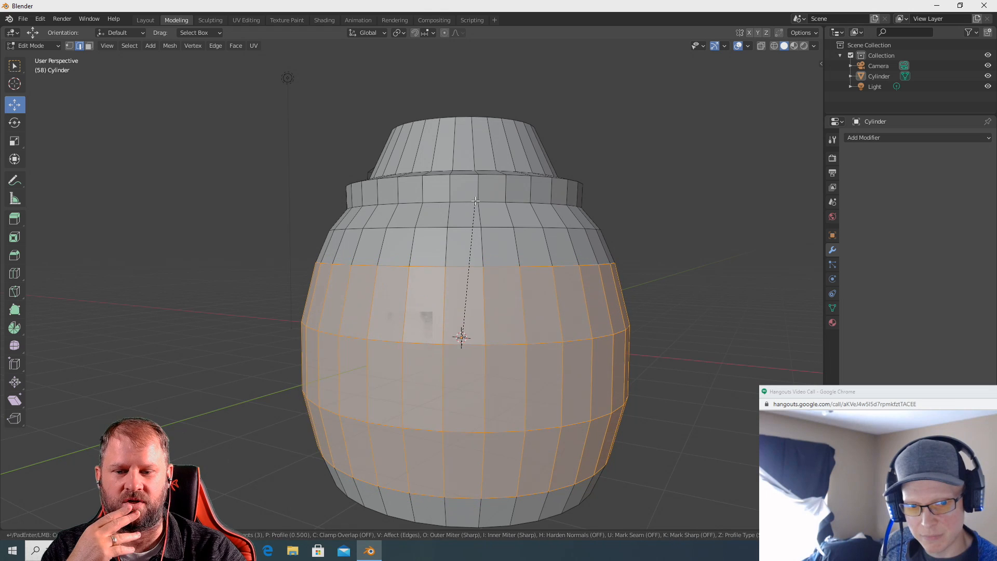
pyautogui.scroll(3, 482, 216)
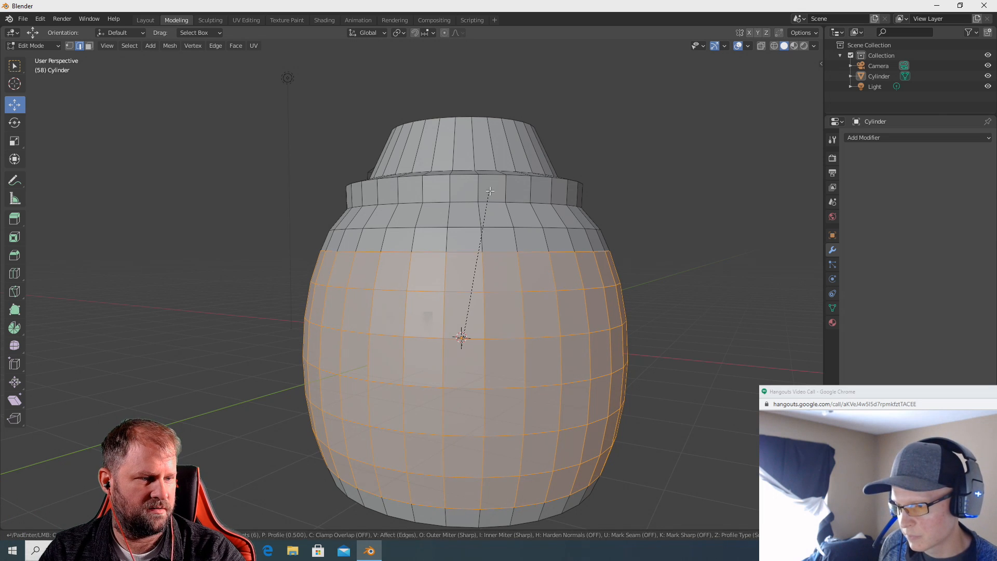
pyautogui.click(494, 195)
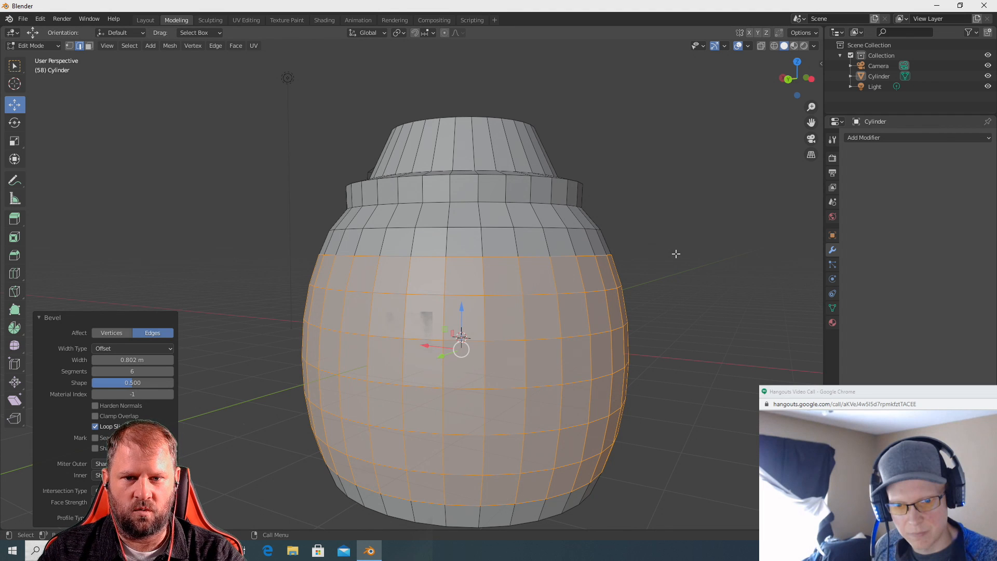
pyautogui.scroll(2, 675, 254)
pyautogui.click(703, 239)
# Select the ring of faces on top of the collar, raise it along Z and scale it slightly inward.
pyautogui.scroll(-4, 719, 222)
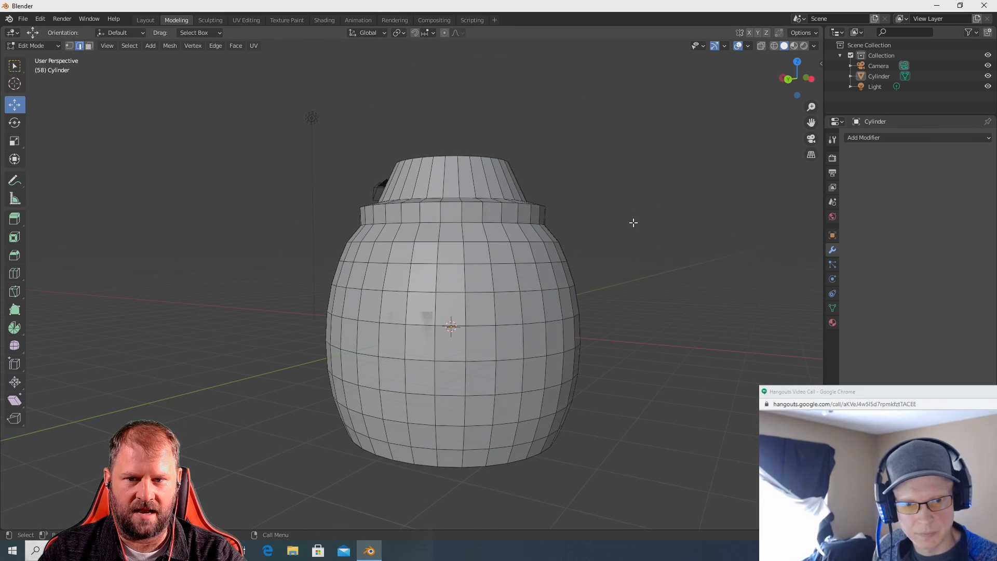
pyautogui.moveTo(632, 222); pyautogui.dragTo(636, 254, button='middle')
pyautogui.scroll(3, 698, 292)
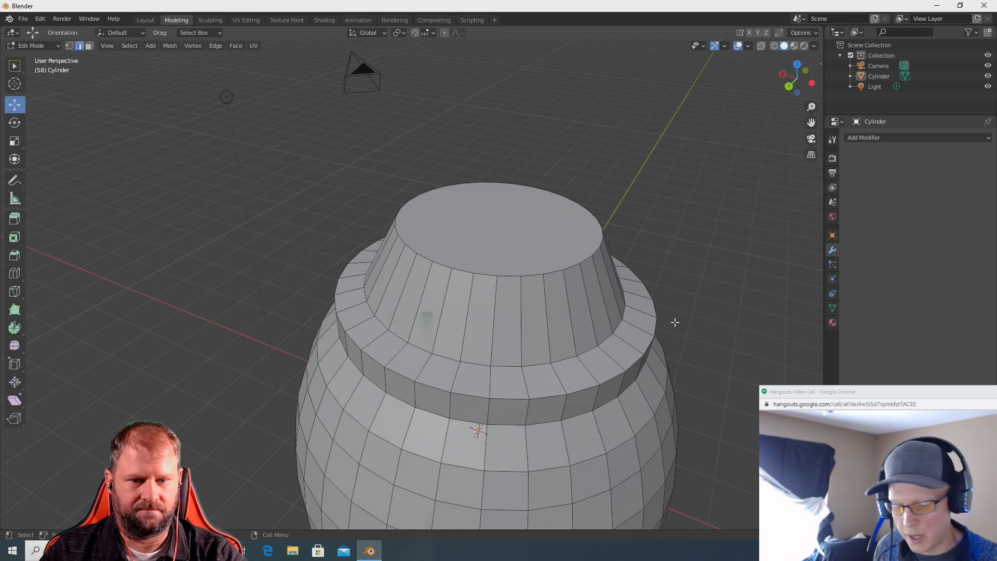
pyautogui.press('3')
pyautogui.click(545, 383)
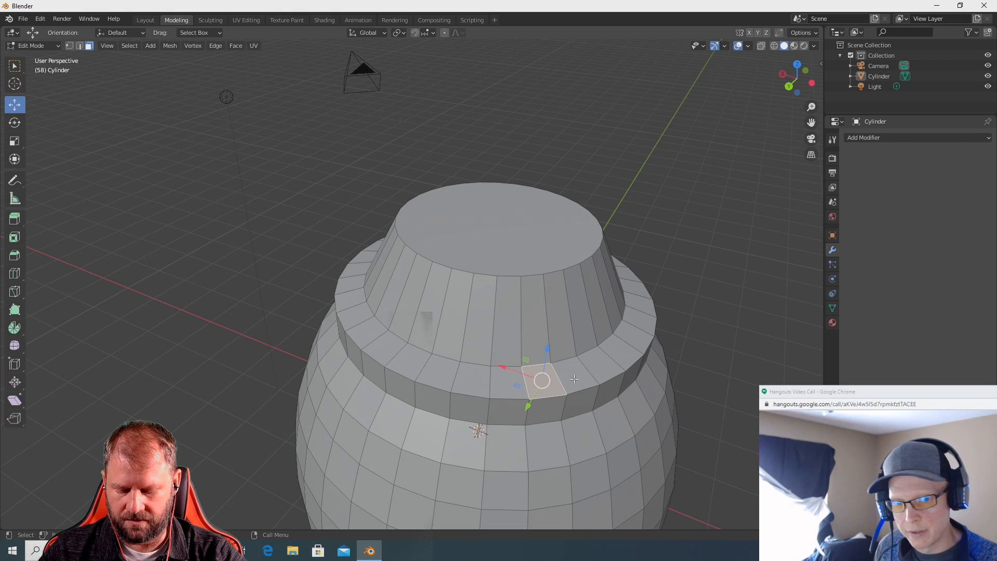
pyautogui.keyDown('alt'); pyautogui.click(574, 379); pyautogui.keyUp('alt')
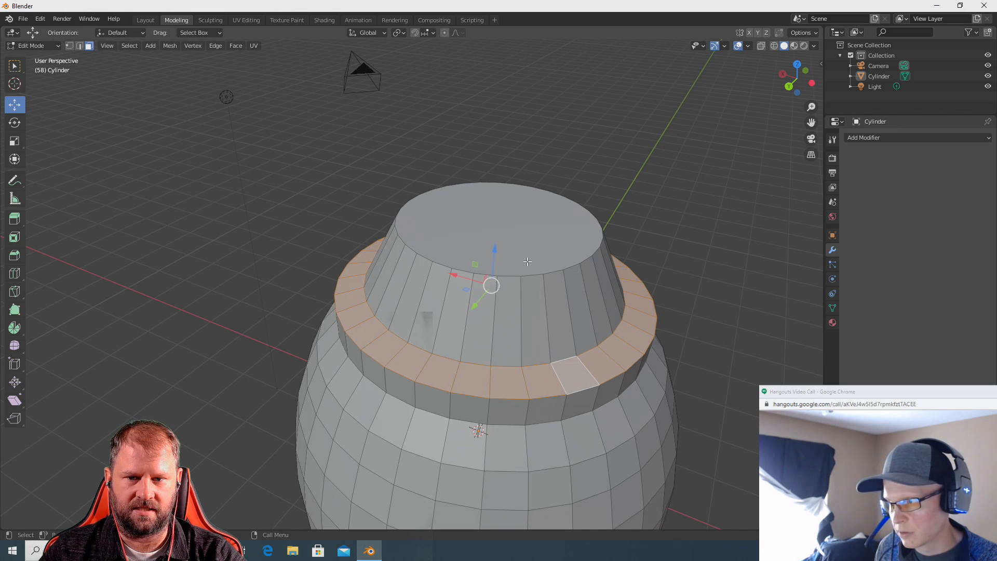
pyautogui.moveTo(494, 248); pyautogui.dragTo(502, 216)
pyautogui.press('s')
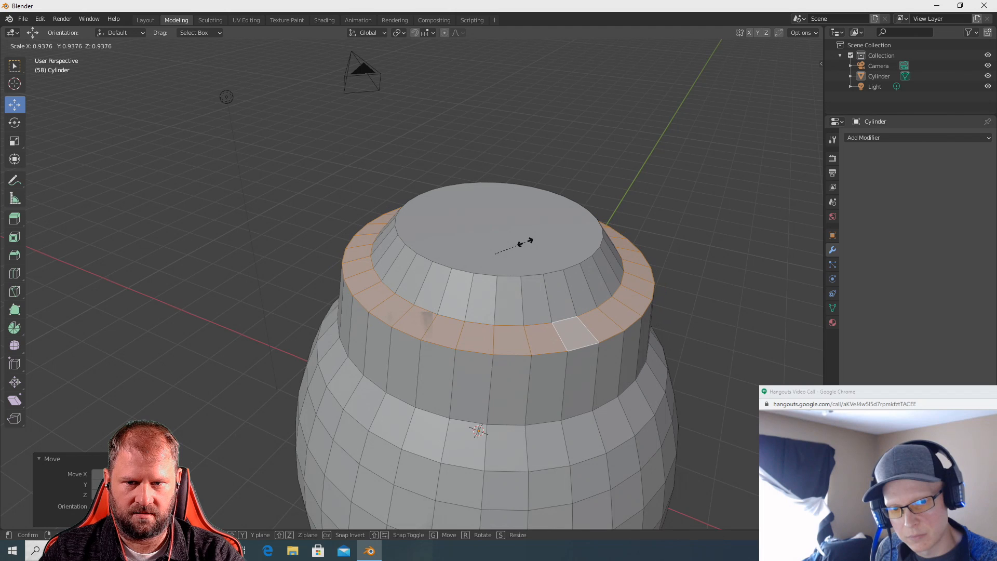
pyautogui.click(528, 242)
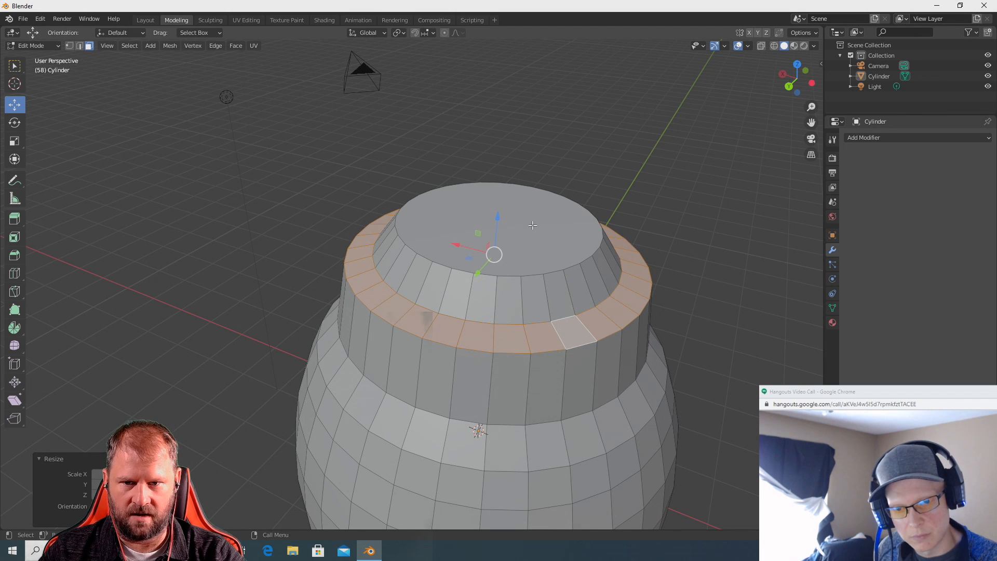
# Extrude the round top face in place and scale the new face inward to about 0.70.
pyautogui.click(530, 225)
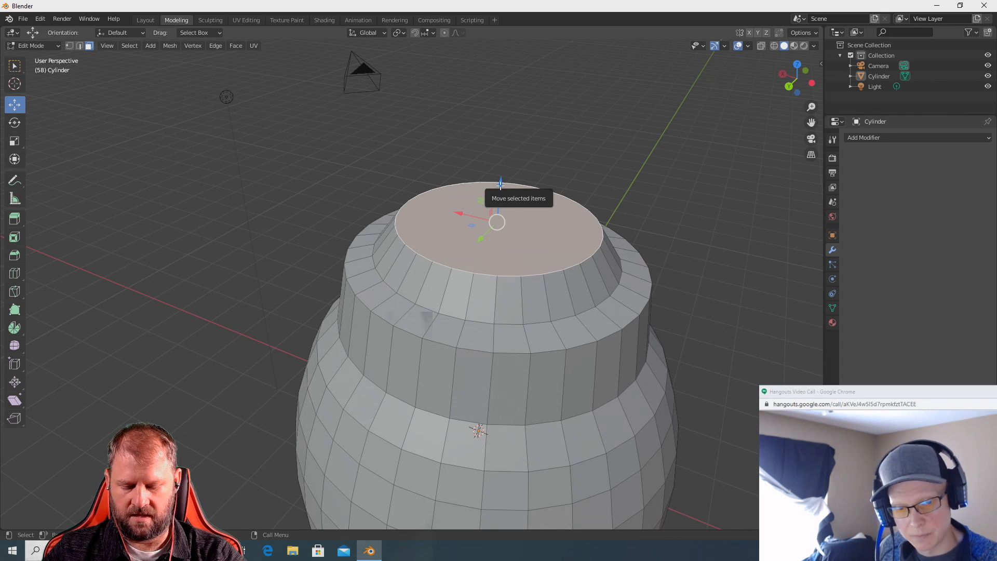
pyautogui.moveTo(501, 183); pyautogui.dragTo(548, 43)
pyautogui.press('s')
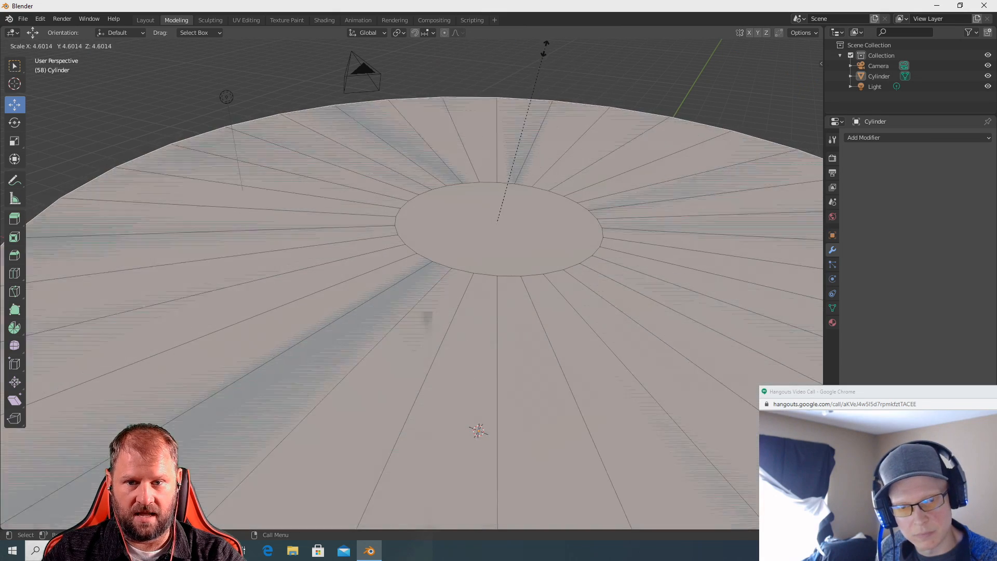
pyautogui.moveTo(481, 244); pyautogui.dragTo(522, 210)
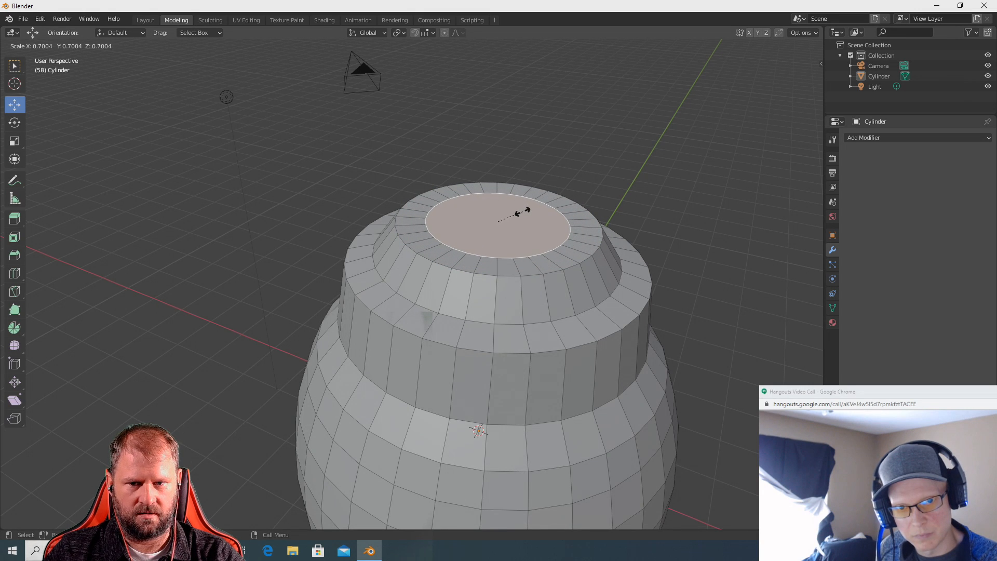
pyautogui.click(510, 207)
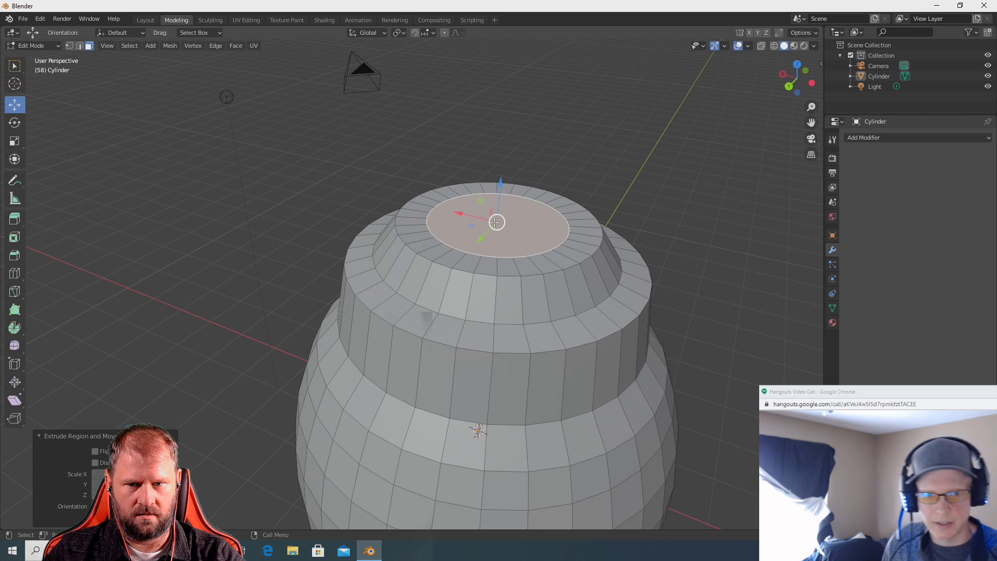
# Extrude the inner top face upward into a tall neck and scale its end face down to form a pointed cone.
pyautogui.press('e')
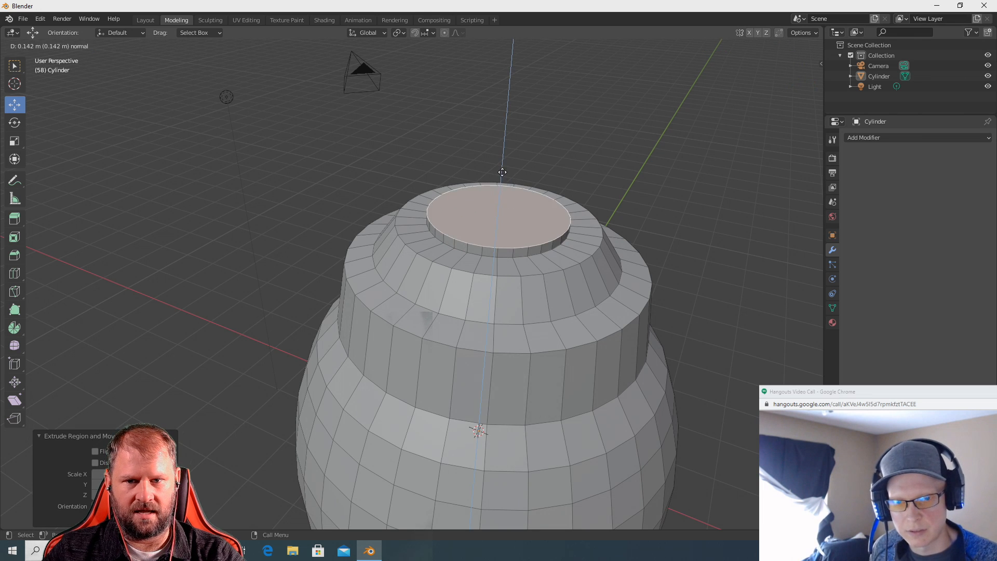
pyautogui.click(543, 44)
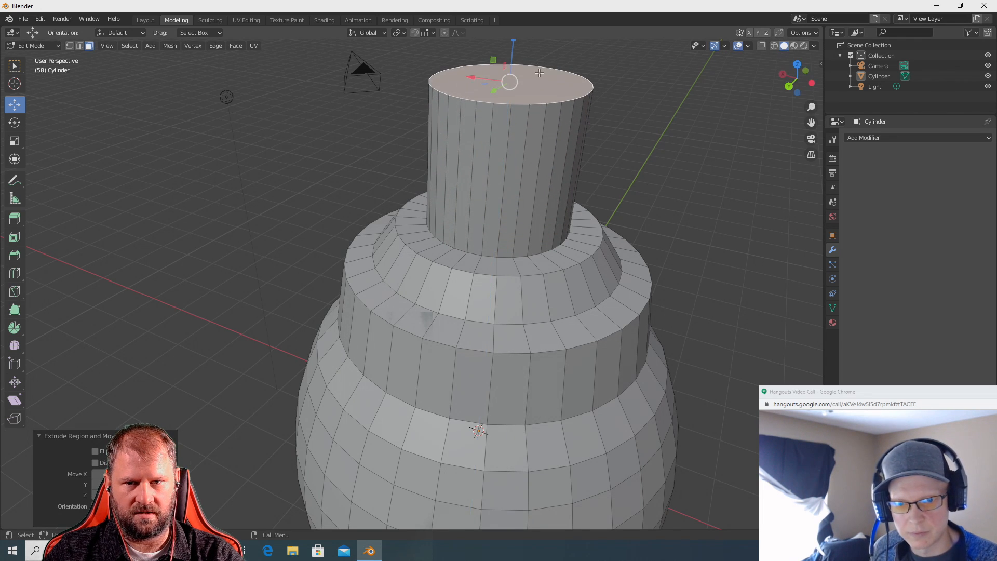
pyautogui.press('e')
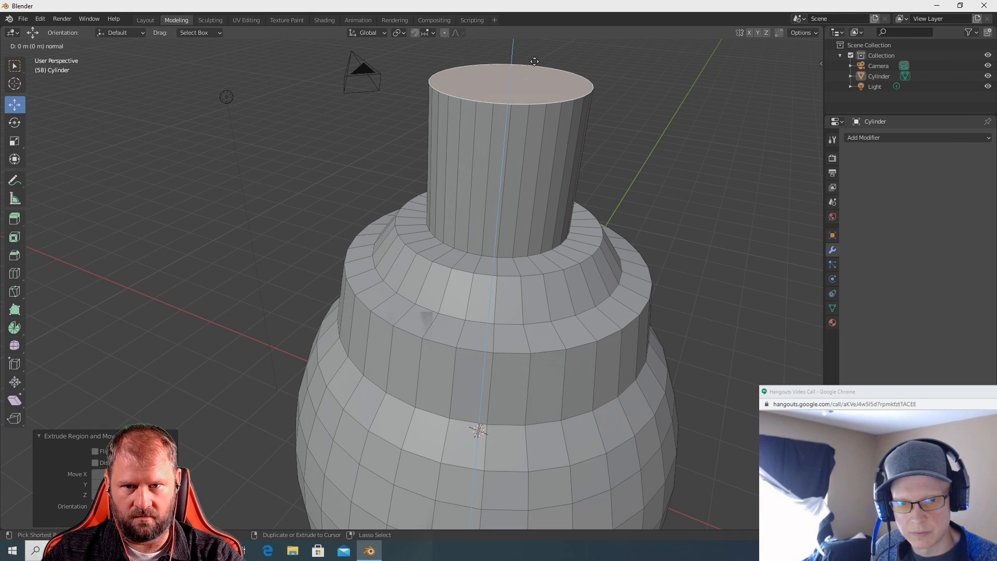
pyautogui.click(535, 61)
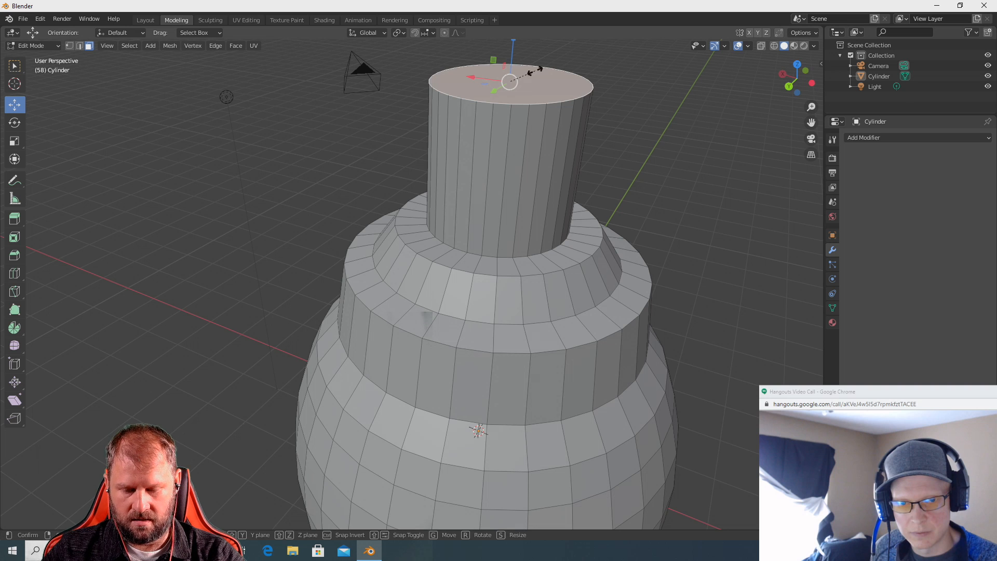
pyautogui.press('s')
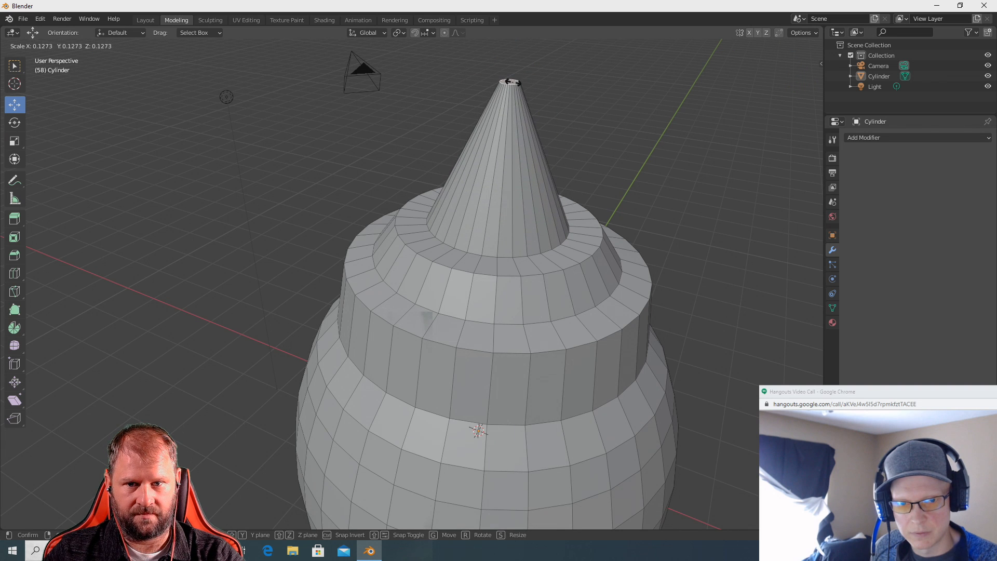
pyautogui.click(511, 83)
# Examine the jar and its cone-shaped top from different distances and angles.
pyautogui.scroll(-5, 535, 98)
pyautogui.moveTo(561, 248)
pyautogui.mouseDown(button='middle')
pyautogui.moveTo(552, 182)
pyautogui.moveTo(558, 245)
pyautogui.mouseUp(button='middle')
pyautogui.scroll(4, 559, 244)
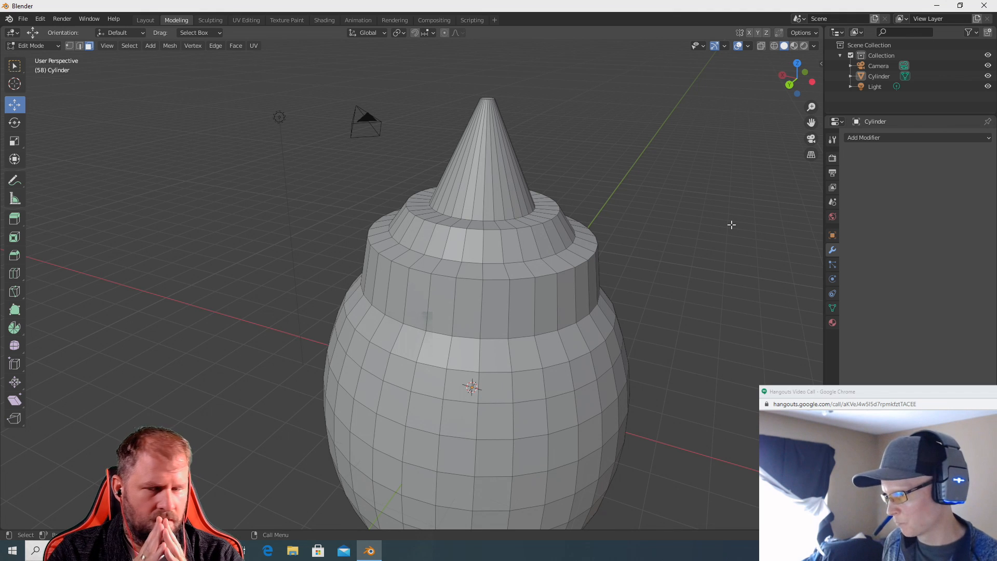
pyautogui.scroll(-2, 706, 236)
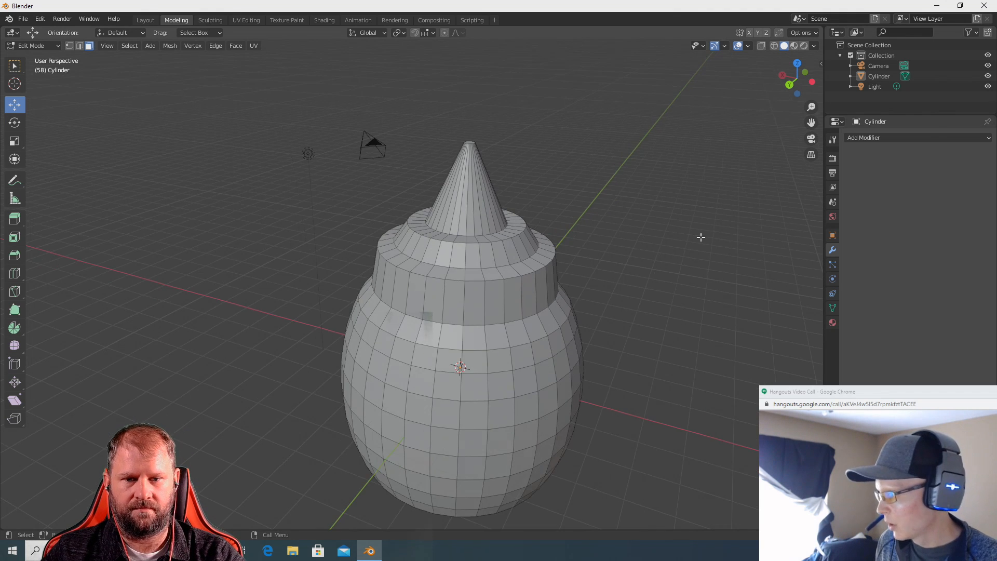
pyautogui.scroll(2, 700, 237)
pyautogui.rightClick(674, 252)
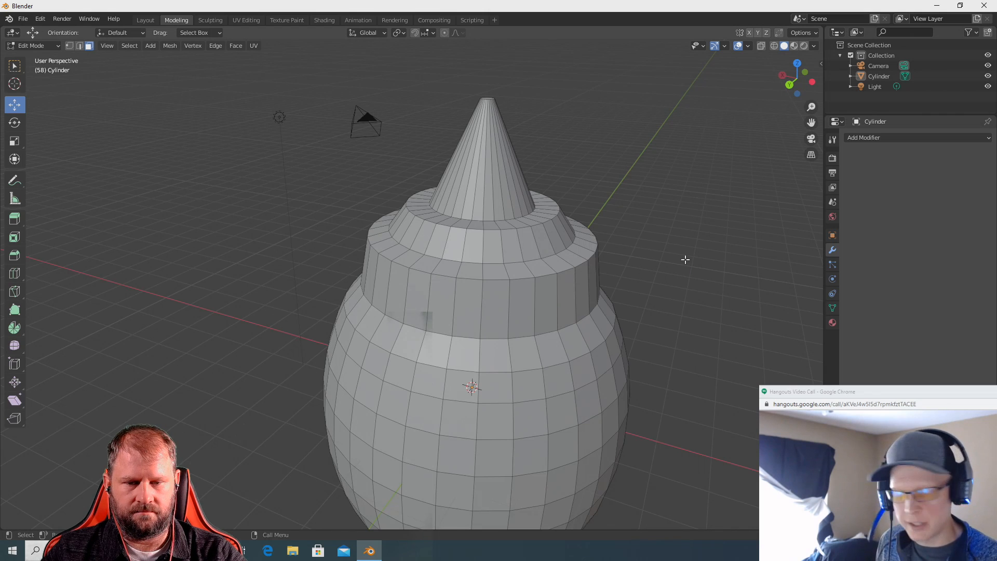
pyautogui.moveTo(686, 259); pyautogui.dragTo(688, 232, button='middle')
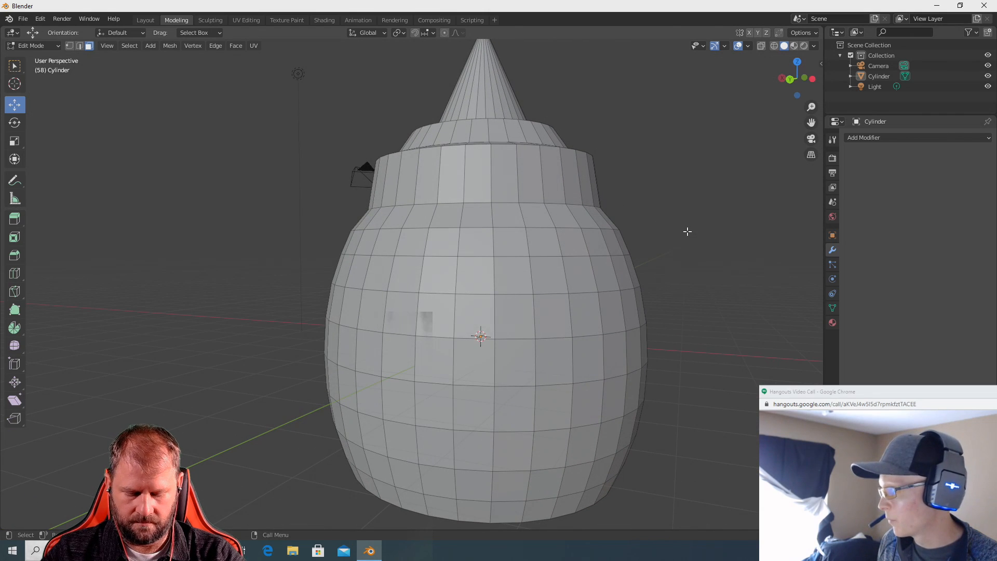
# Switch to Object Mode and try to apply Shade Smooth to the jar.
pyautogui.press('Tab')
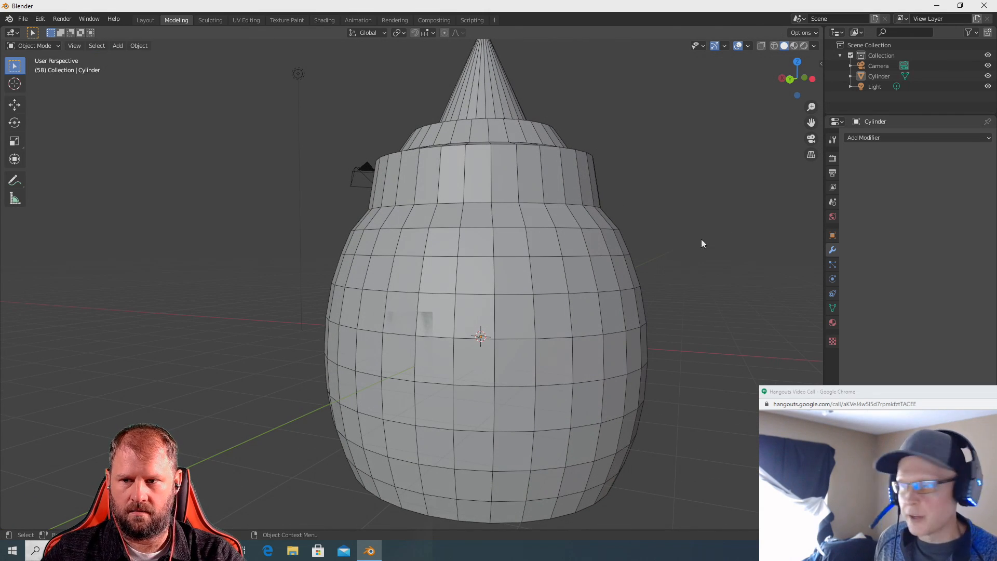
pyautogui.rightClick(701, 228)
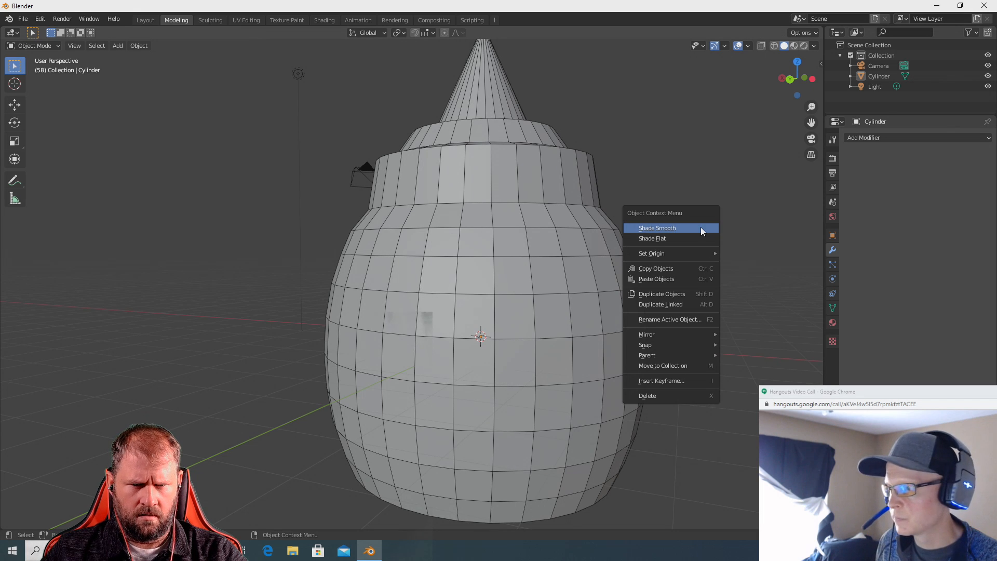
pyautogui.click(691, 229)
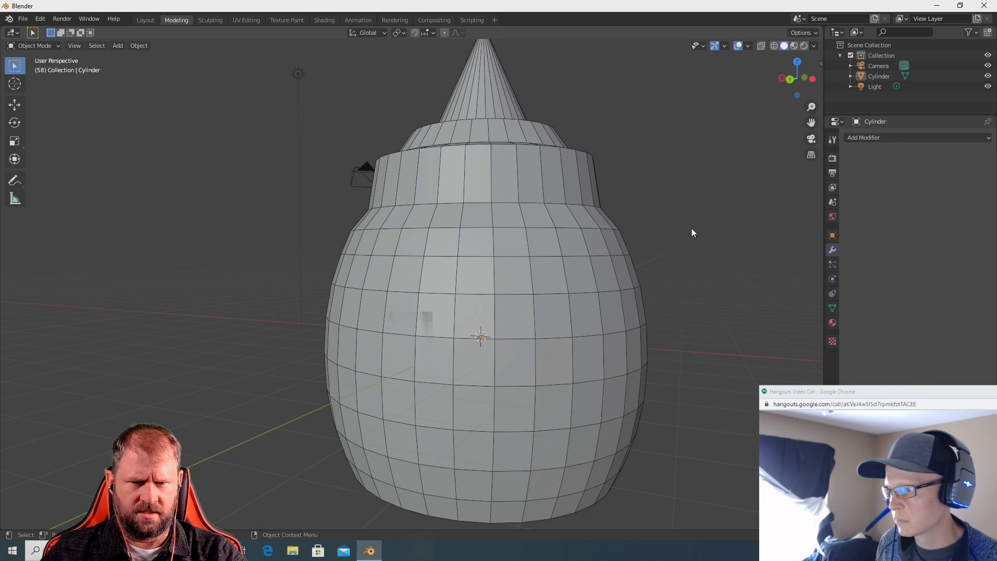
pyautogui.rightClick(699, 208)
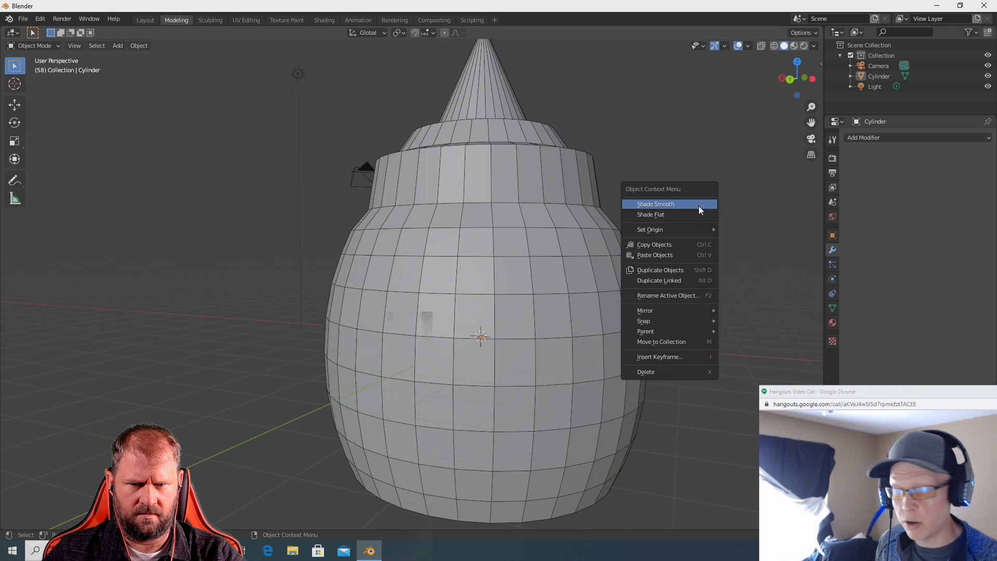
pyautogui.moveTo(654, 152); pyautogui.dragTo(669, 179, button='middle')
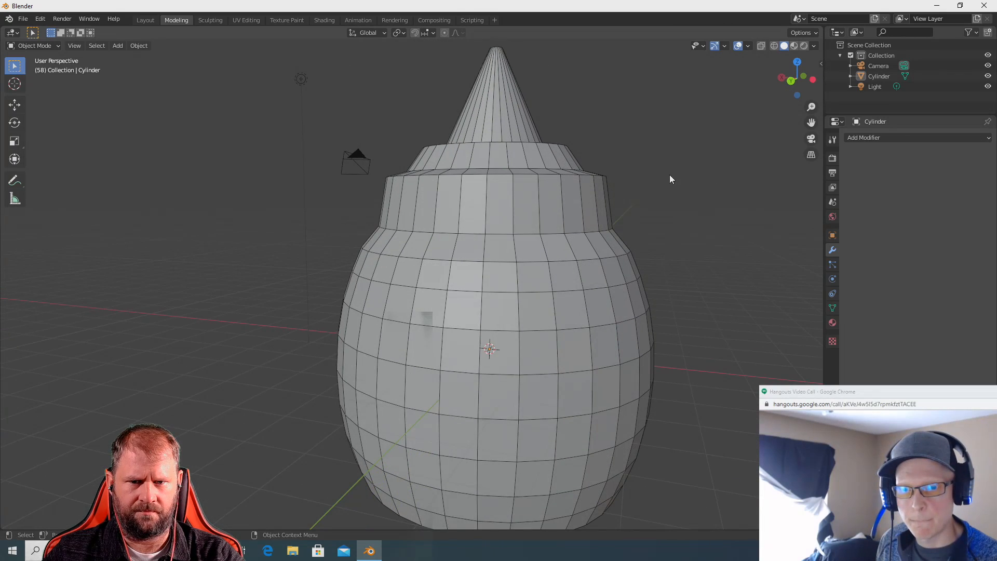
# Toggle the viewport between wireframe and solid shading and turn off the Wireframe geometry overlay.
pyautogui.click(773, 46)
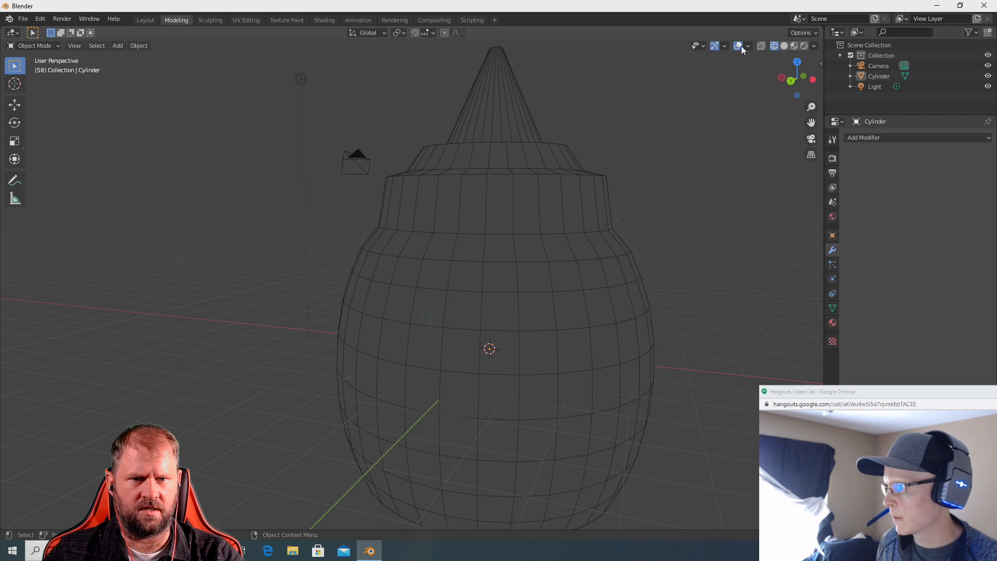
pyautogui.click(784, 45)
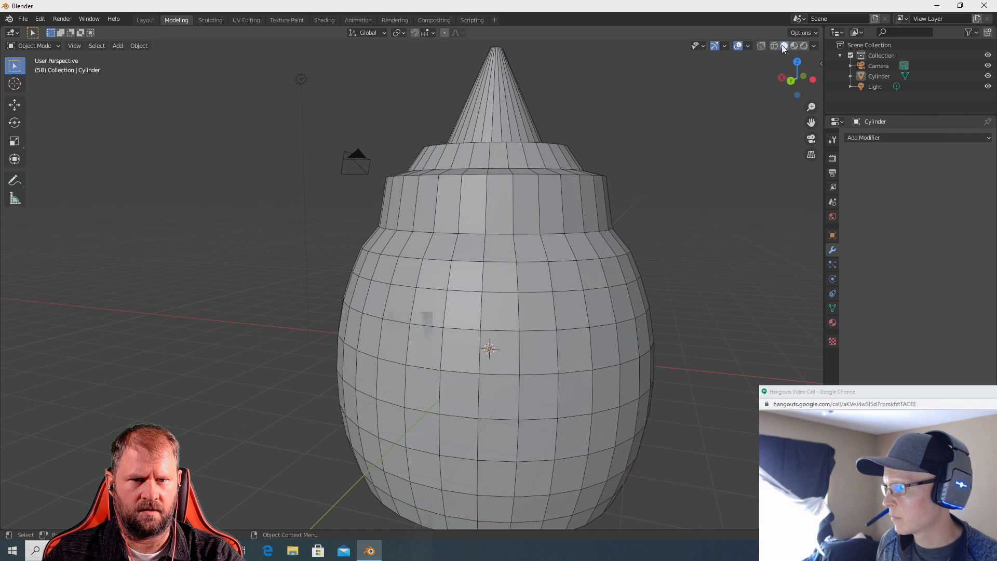
pyautogui.click(748, 45)
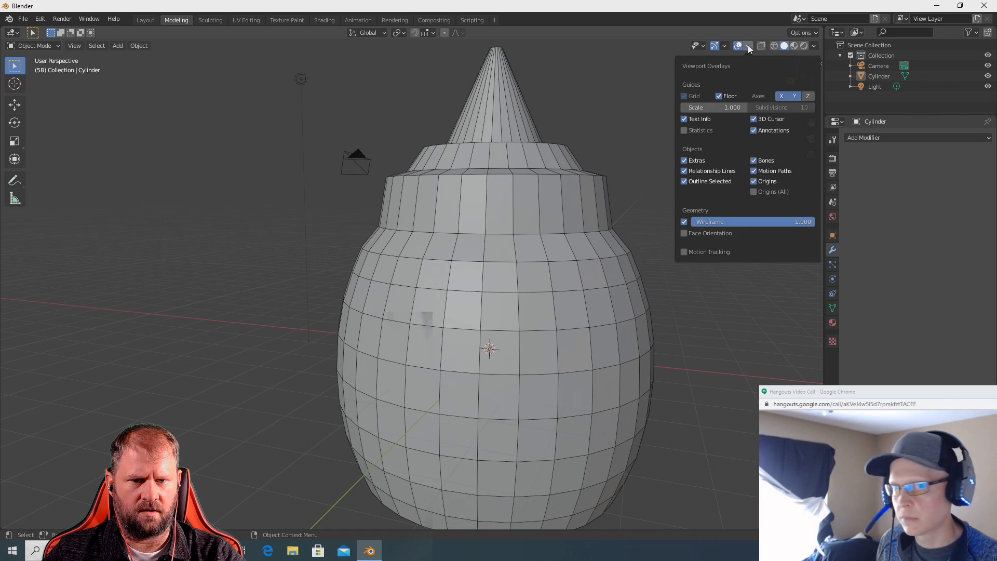
pyautogui.click(684, 222)
# Apply Shade Smooth to the jar in Object Mode.
pyautogui.moveTo(685, 327); pyautogui.dragTo(534, 296, button='middle')
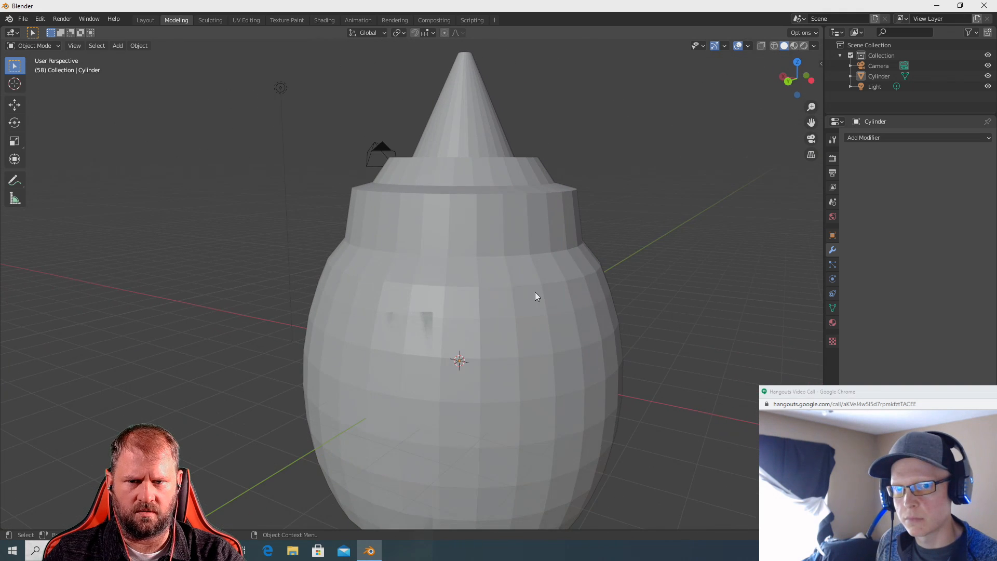
pyautogui.click(502, 224)
pyautogui.rightClick(638, 224)
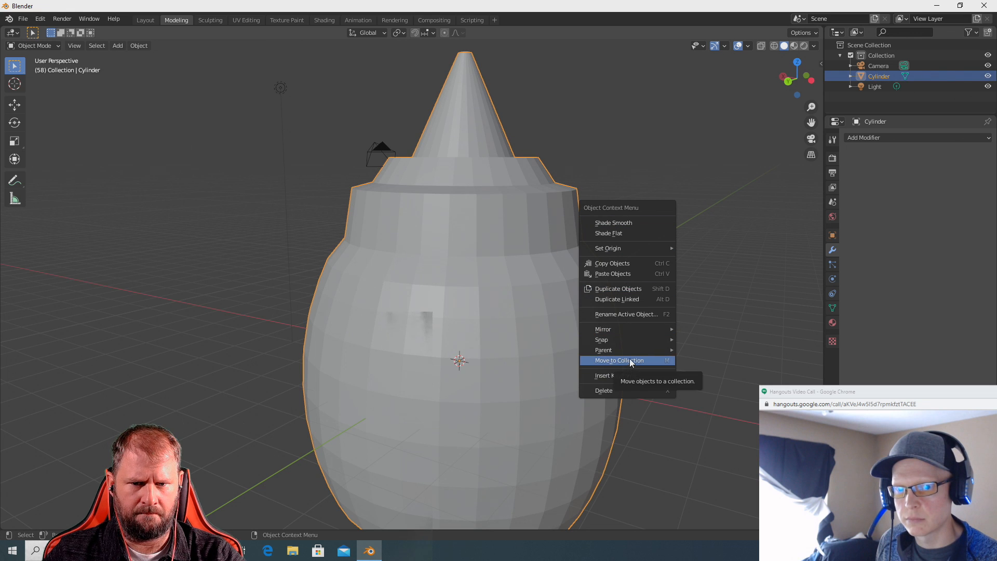
pyautogui.moveTo(632, 353)
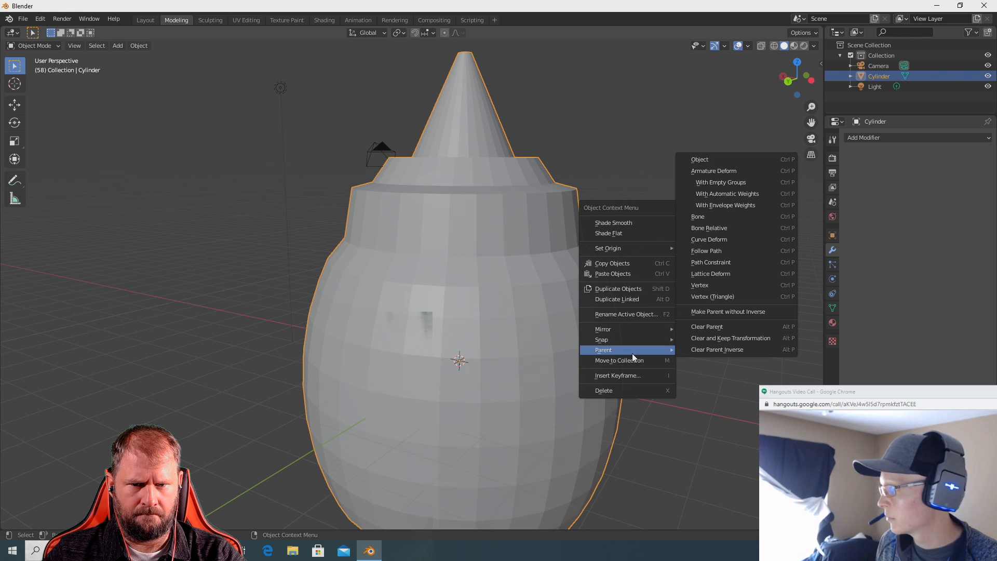
pyautogui.click(628, 222)
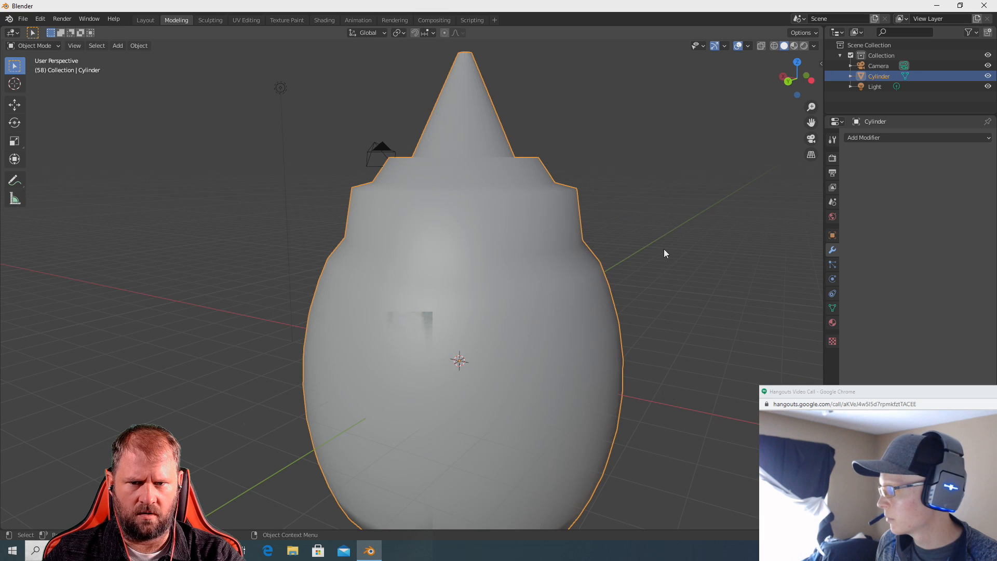
# Enable Auto Smooth at 30° in the jar mesh's Normals settings.
pyautogui.scroll(-1, 673, 259)
pyautogui.moveTo(674, 286); pyautogui.dragTo(652, 278, button='middle')
pyautogui.click(529, 298)
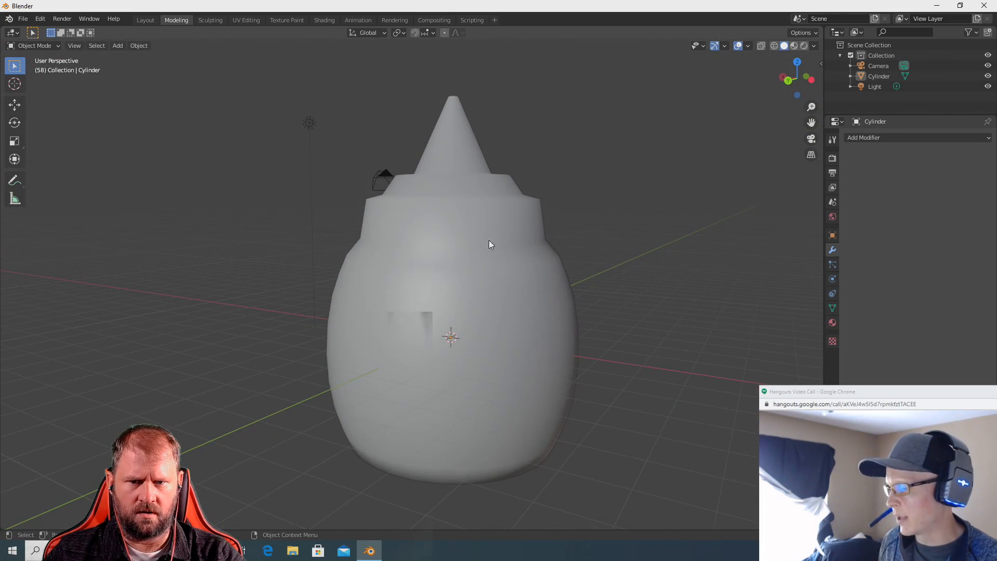
pyautogui.moveTo(720, 243); pyautogui.dragTo(662, 170, button='middle')
pyautogui.click(498, 228)
pyautogui.moveTo(668, 247); pyautogui.dragTo(670, 316, button='middle')
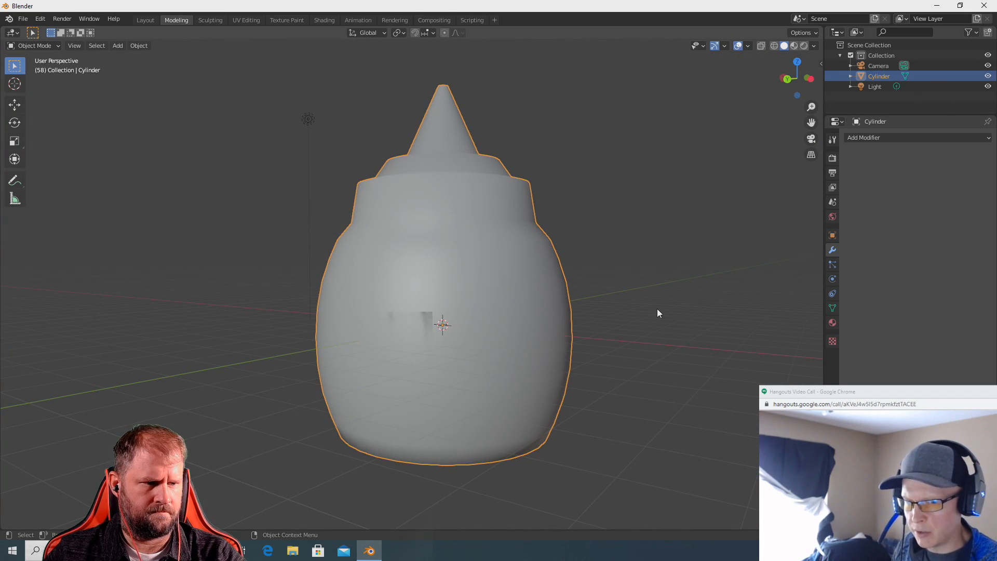
pyautogui.moveTo(658, 309); pyautogui.dragTo(653, 306, button='middle')
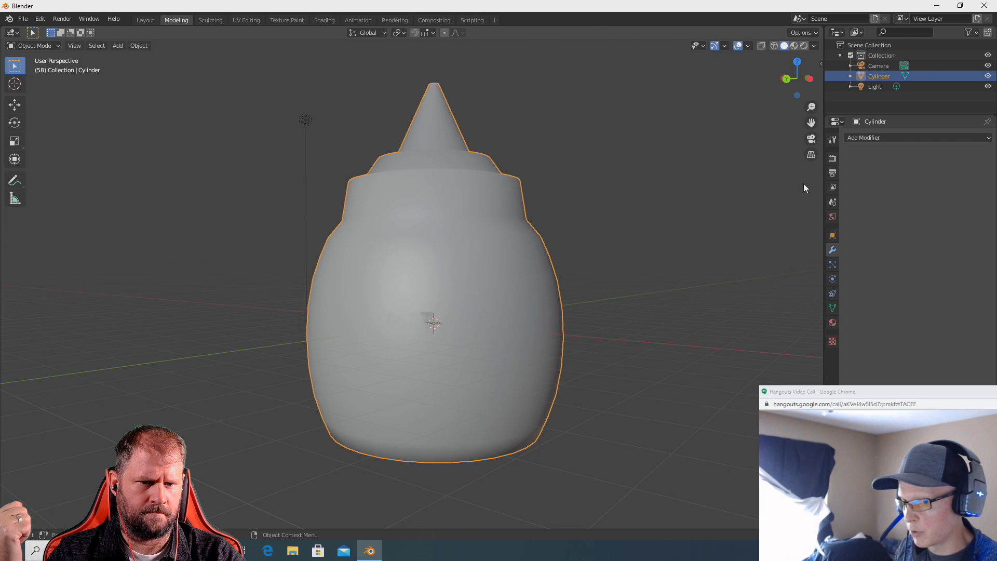
pyautogui.click(832, 308)
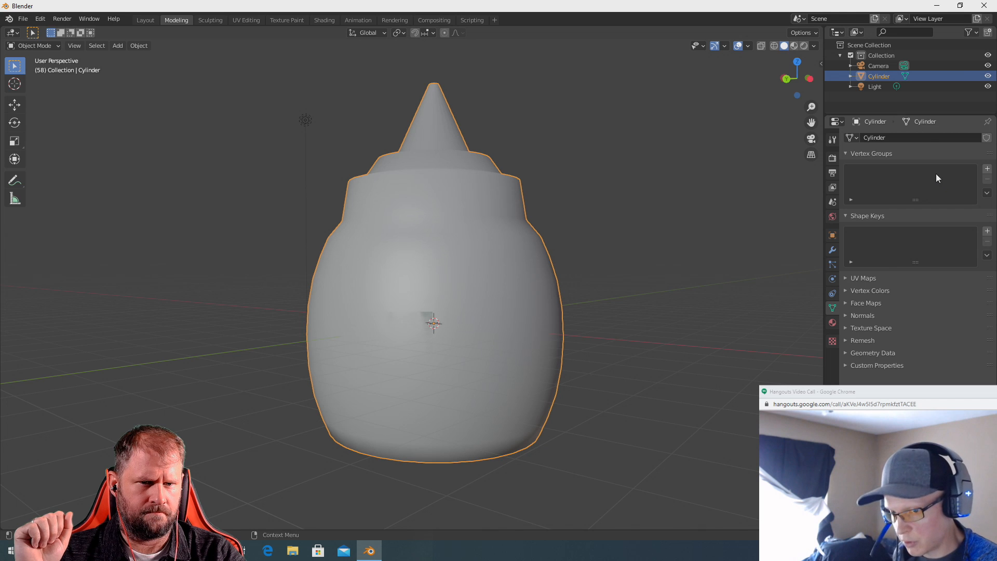
pyautogui.click(847, 316)
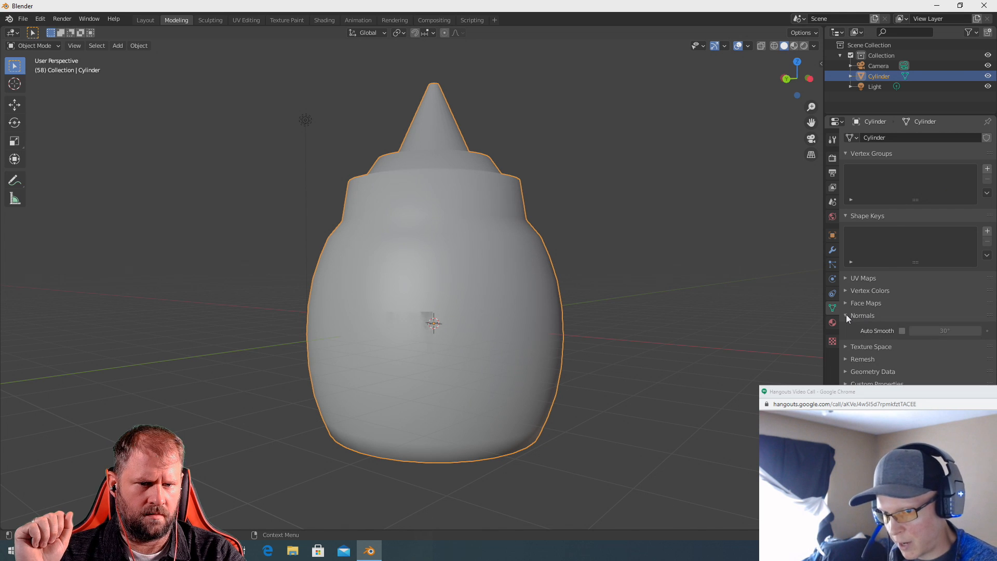
pyautogui.click(901, 331)
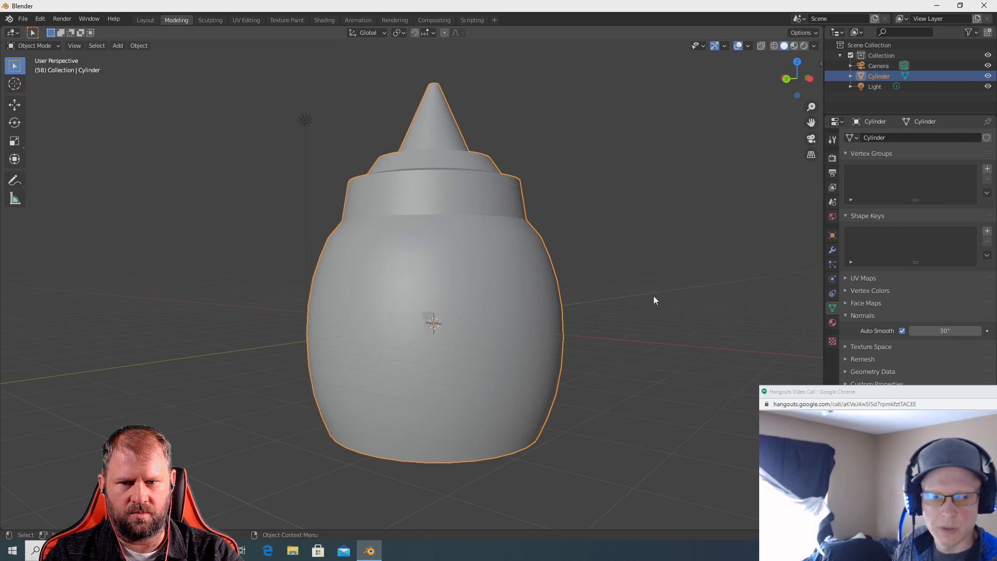
# Apply All Transforms to the jar so its location, rotation and scale are reset.
pyautogui.moveTo(653, 295); pyautogui.dragTo(694, 317, button='middle')
pyautogui.click(690, 340)
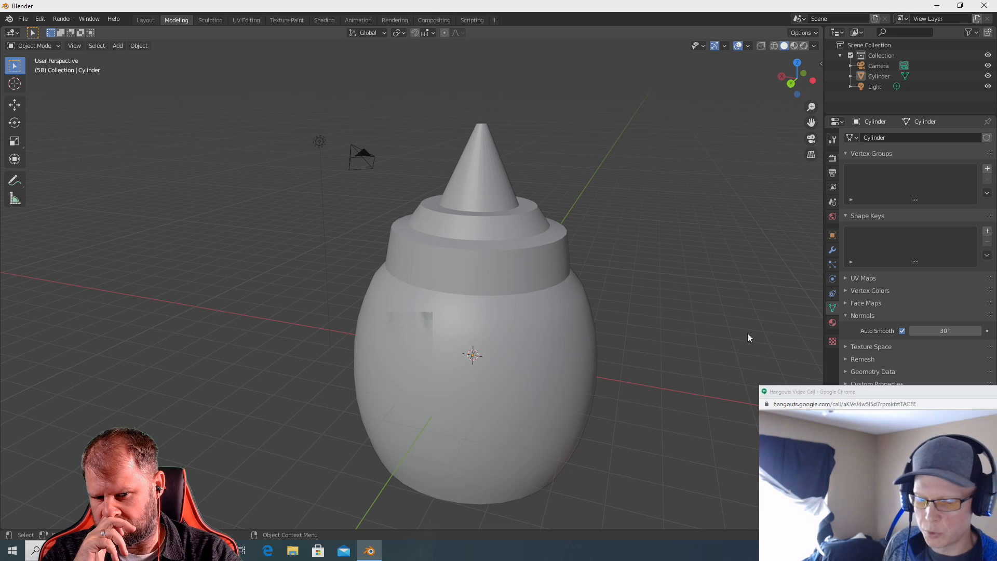
pyautogui.moveTo(750, 338); pyautogui.dragTo(714, 327, button='middle')
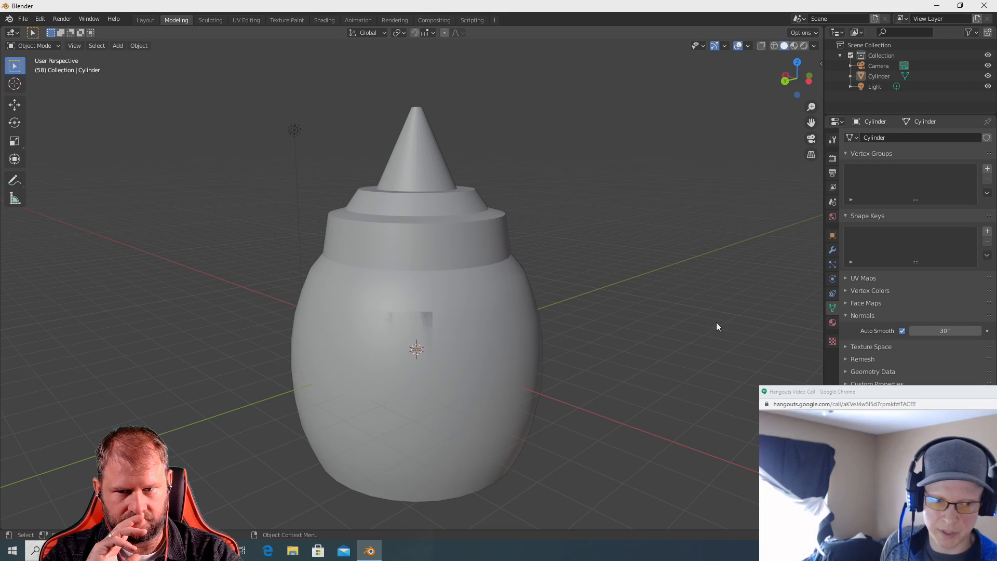
pyautogui.moveTo(672, 311)
pyautogui.mouseDown(button='middle')
pyautogui.moveTo(696, 296)
pyautogui.moveTo(711, 249)
pyautogui.moveTo(685, 310)
pyautogui.mouseUp(button='middle')
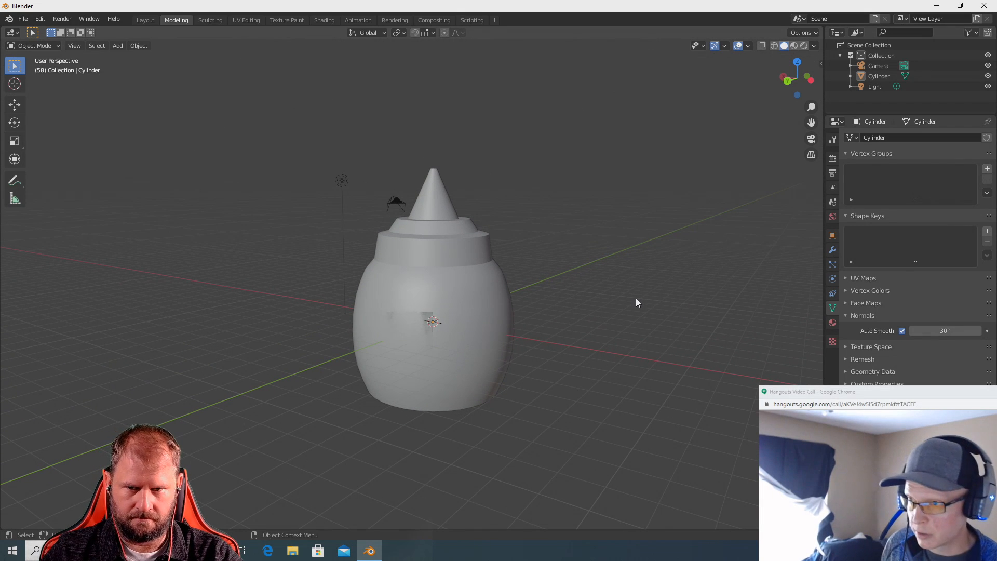
pyautogui.click(502, 301)
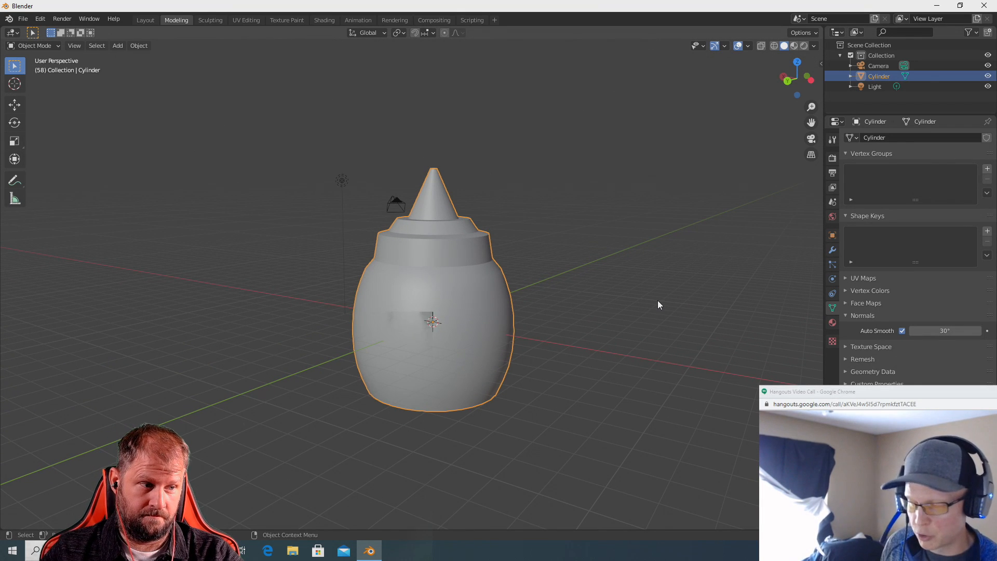
pyautogui.hotkey('ctrl', 'a')
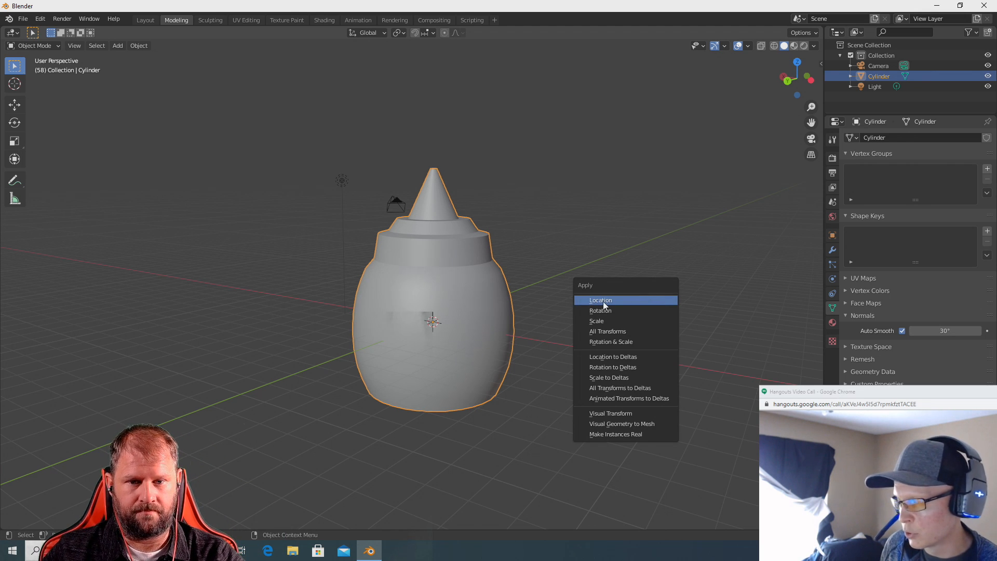
pyautogui.click(606, 331)
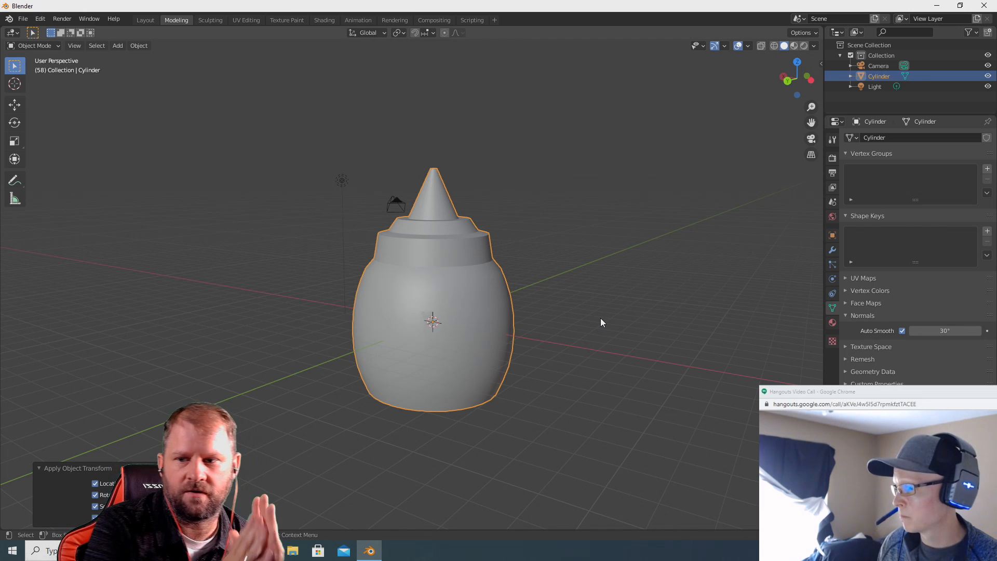
# Duplicate the jar and place the copy beside the original, about 7.2 m away.
pyautogui.click(598, 296)
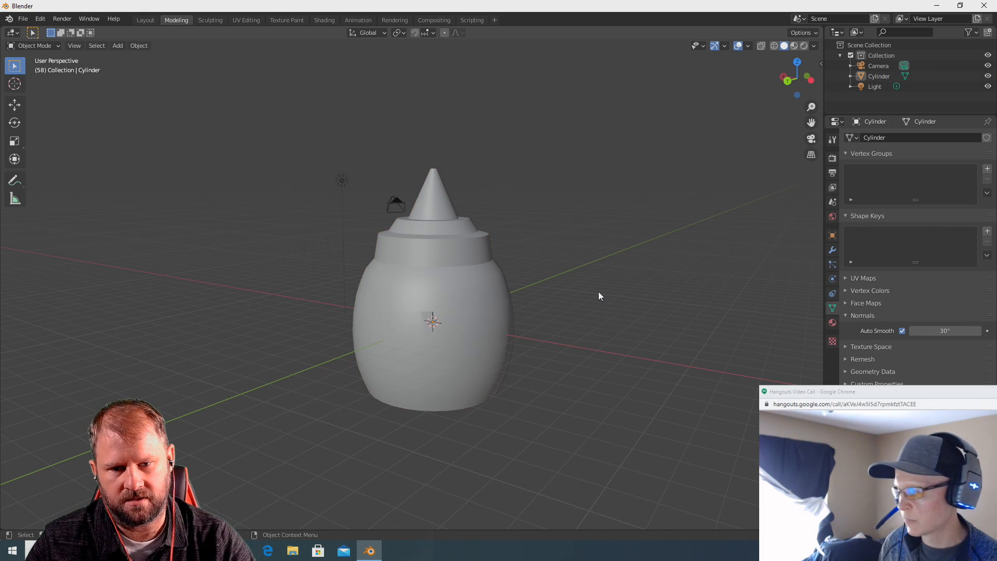
pyautogui.click(410, 308)
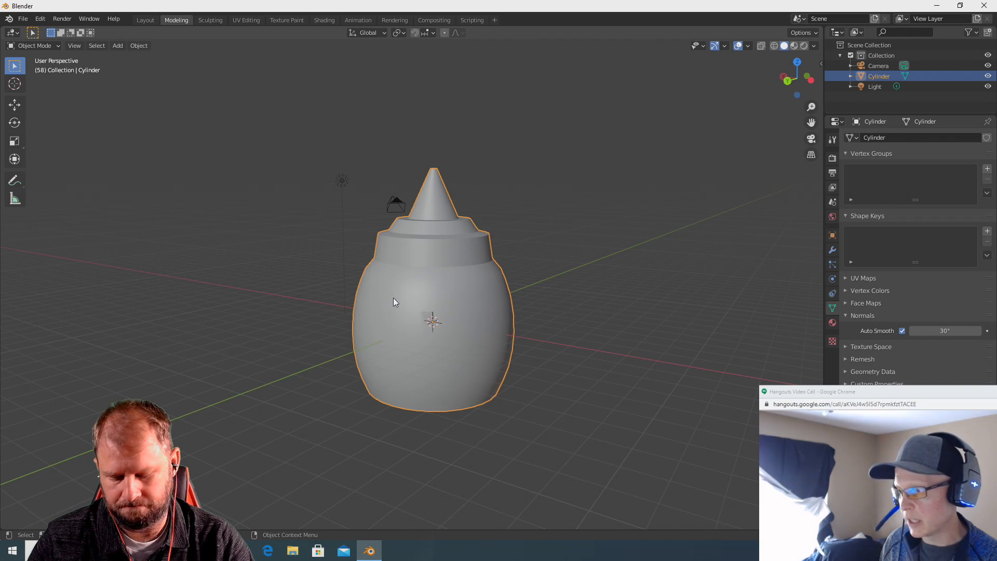
pyautogui.hotkey('shift', 'd')
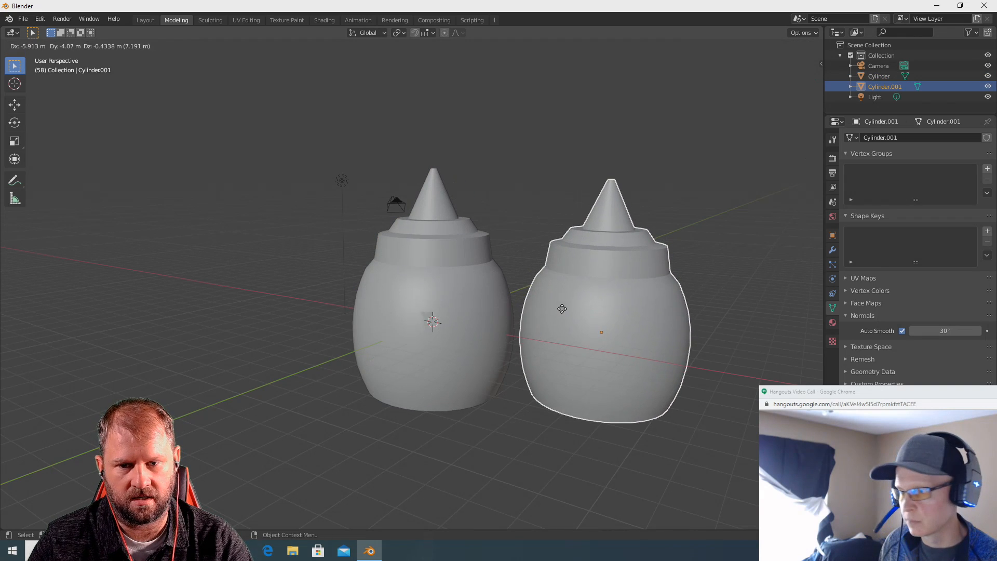
pyautogui.click(561, 310)
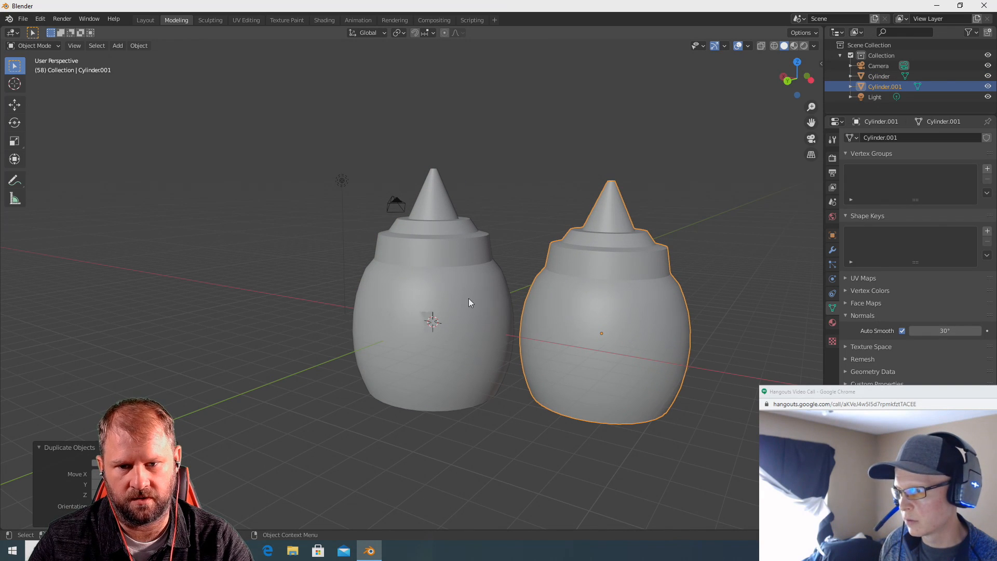
# Make three more jar copies, one on the original's other side and two side by side above the row.
pyautogui.hotkey('shift', 'd')
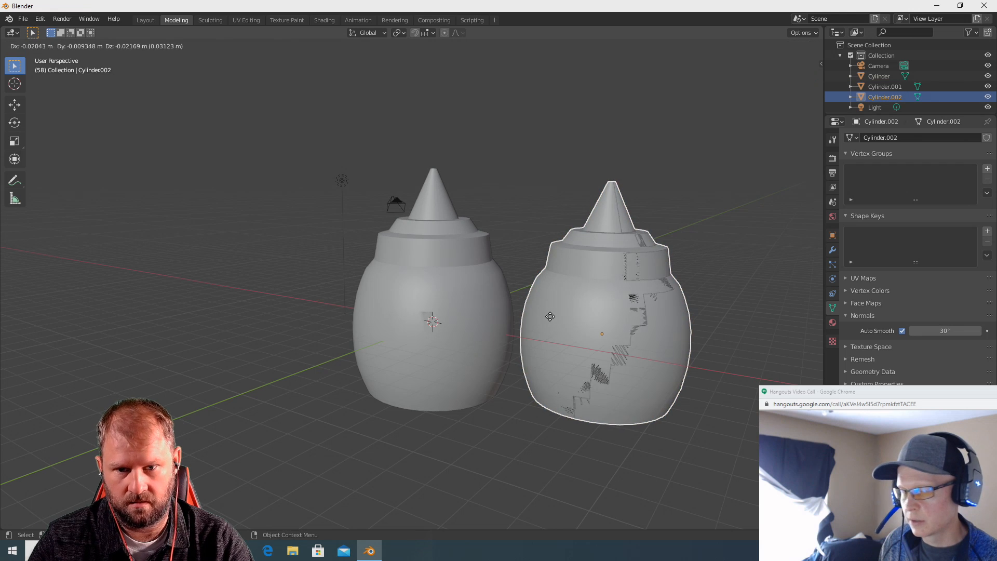
pyautogui.hotkey('shift', 'd')
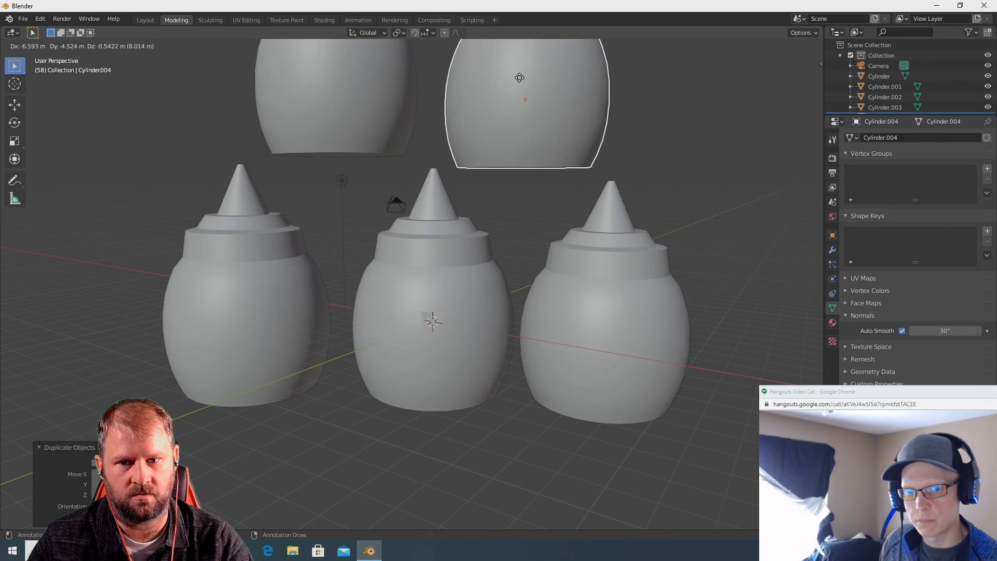
pyautogui.click(525, 77)
pyautogui.scroll(-4, 512, 191)
pyautogui.rightClick(519, 217)
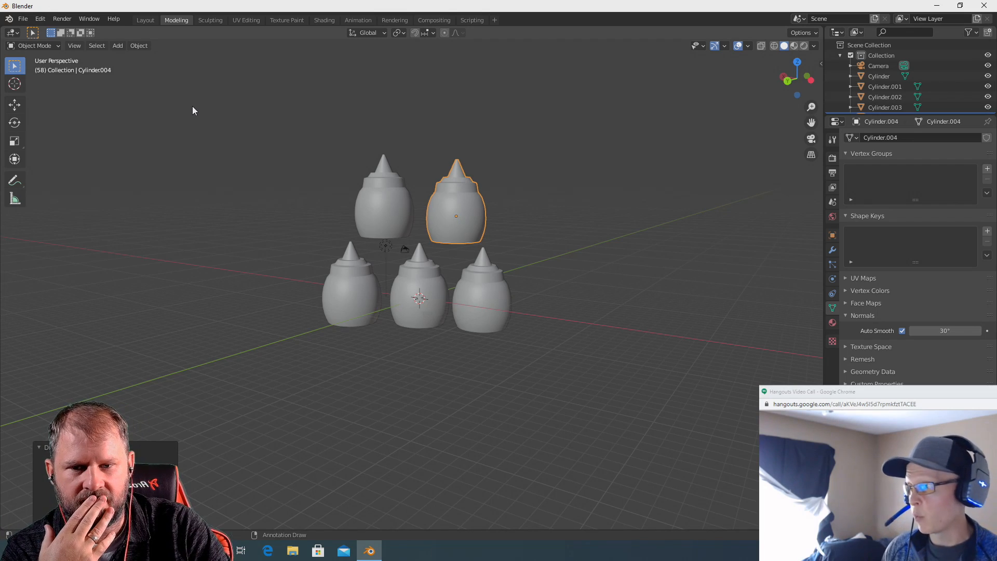
# Select all five jars and duplicate the group twice, placing one set on each side of the original group.
pyautogui.moveTo(220, 239); pyautogui.dragTo(472, 300, button='middle')
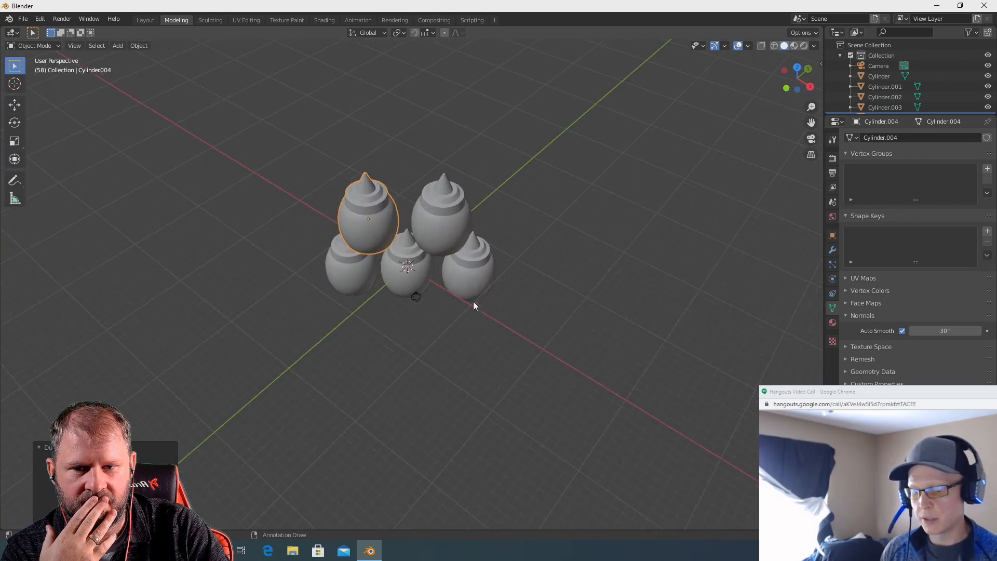
pyautogui.scroll(5, 475, 300)
pyautogui.scroll(-4, 475, 301)
pyautogui.moveTo(496, 338); pyautogui.dragTo(600, 277, button='middle')
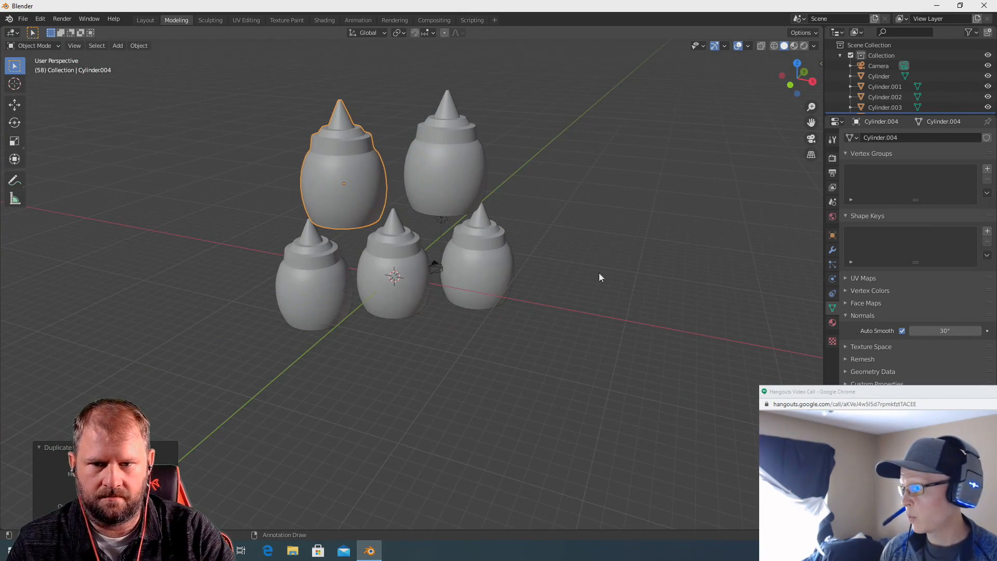
pyautogui.keyDown('shift'); pyautogui.click(453, 172); pyautogui.keyUp('shift')
pyautogui.keyDown('shift'); pyautogui.click(491, 272); pyautogui.keyUp('shift')
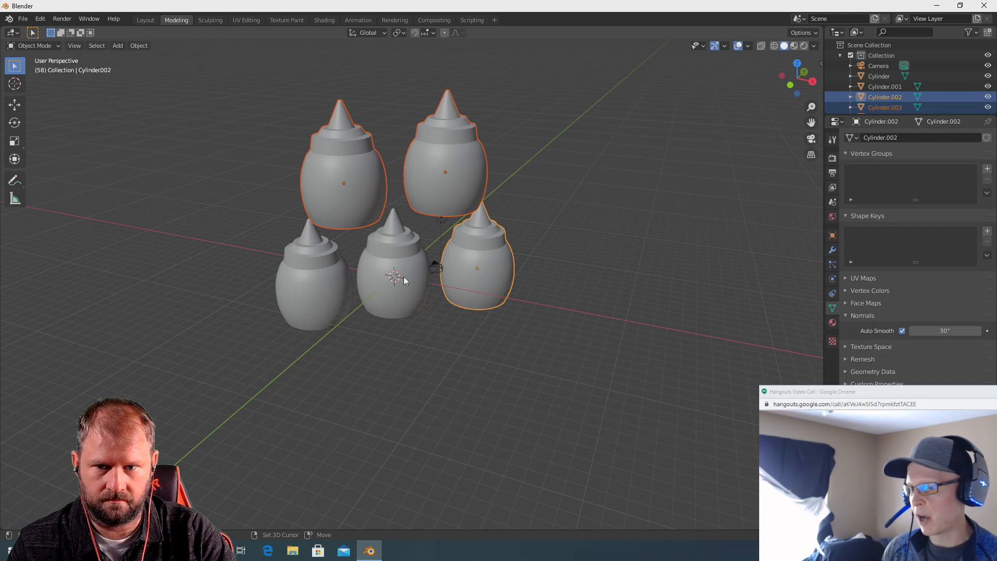
pyautogui.keyDown('shift'); pyautogui.click(383, 290); pyautogui.keyUp('shift')
pyautogui.keyDown('shift'); pyautogui.click(313, 277); pyautogui.keyUp('shift')
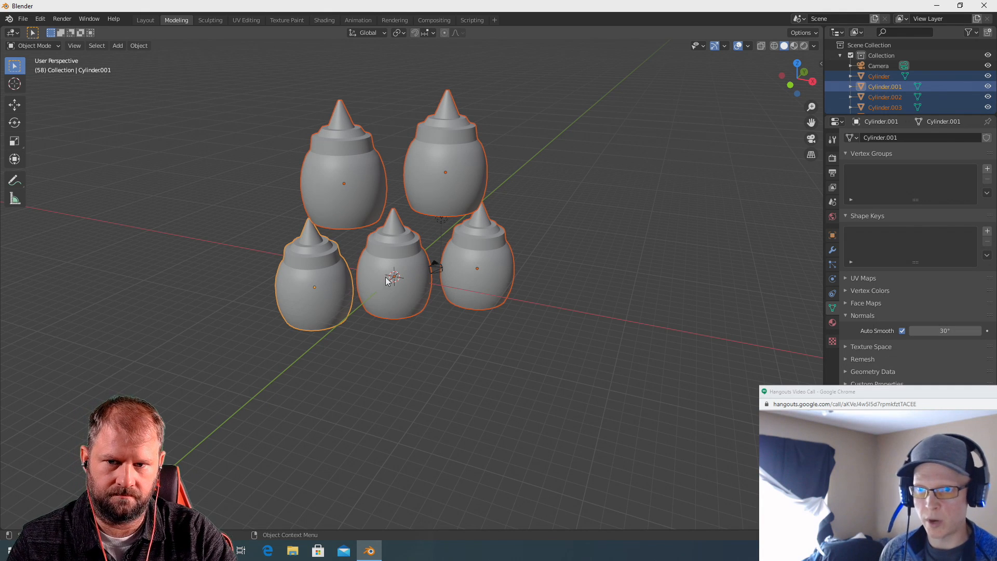
pyautogui.hotkey('shift', 'd')
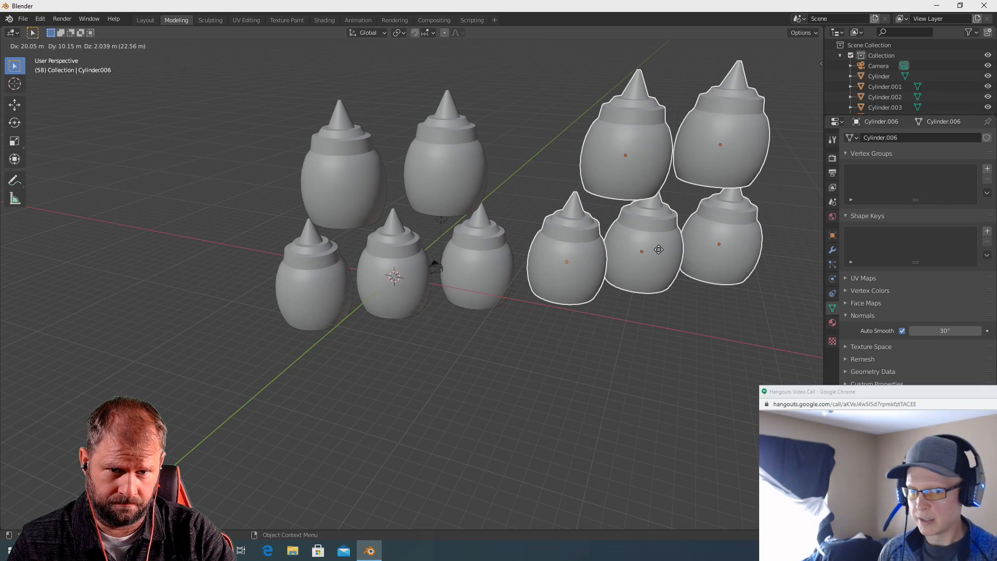
pyautogui.click(54, 305)
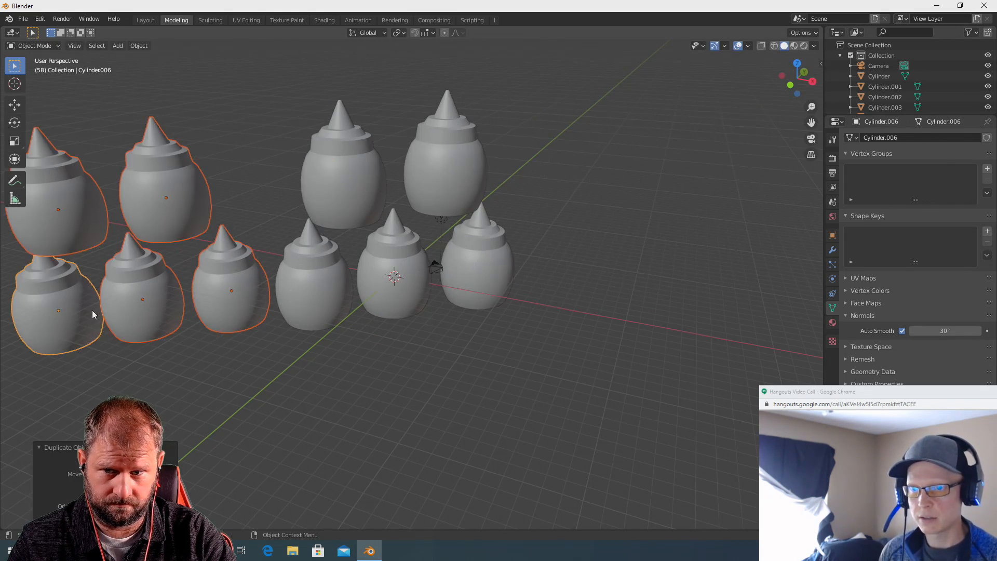
pyautogui.hotkey('shift', 'd')
pyautogui.click(634, 344)
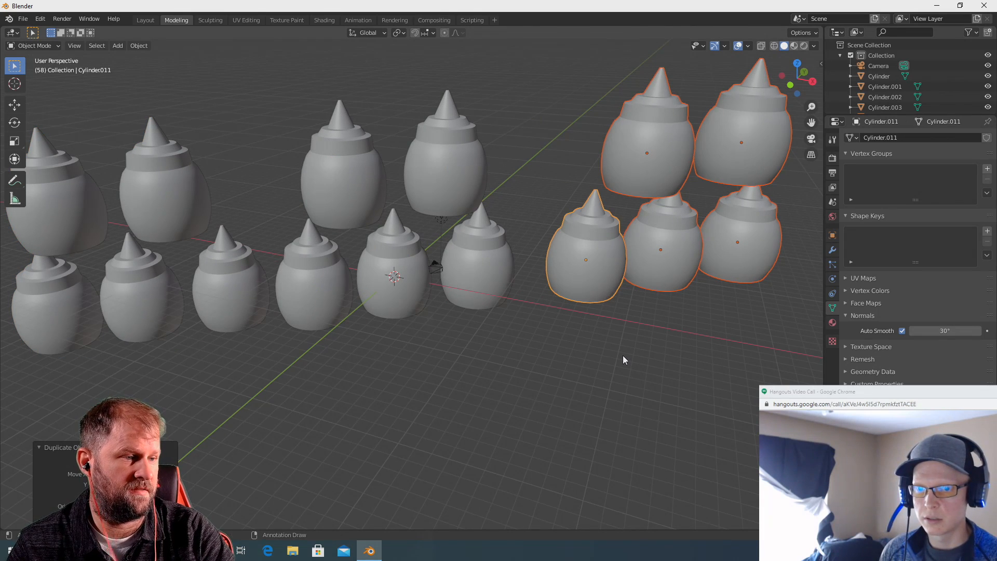
# Move the nearest lower jar of the last duplicated set to X 16.313 m and Y 0.70223 m using its transform values.
pyautogui.click(577, 354)
pyautogui.press('n')
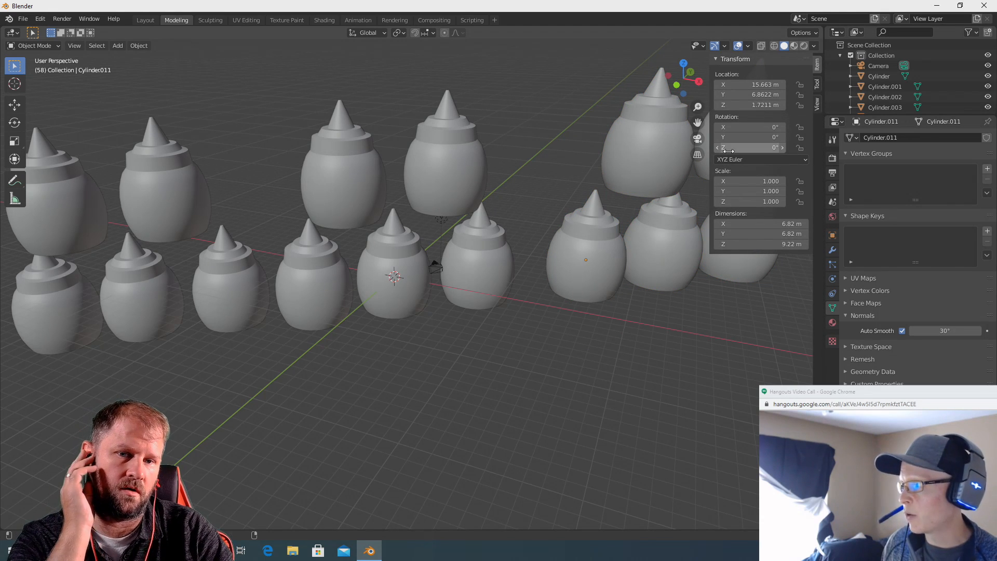
pyautogui.moveTo(728, 87)
pyautogui.mouseDown()
pyautogui.moveTo(747, 86)
pyautogui.moveTo(716, 87)
pyautogui.moveTo(760, 94)
pyautogui.moveTo(536, 94)
pyautogui.moveTo(724, 95)
pyautogui.mouseUp()
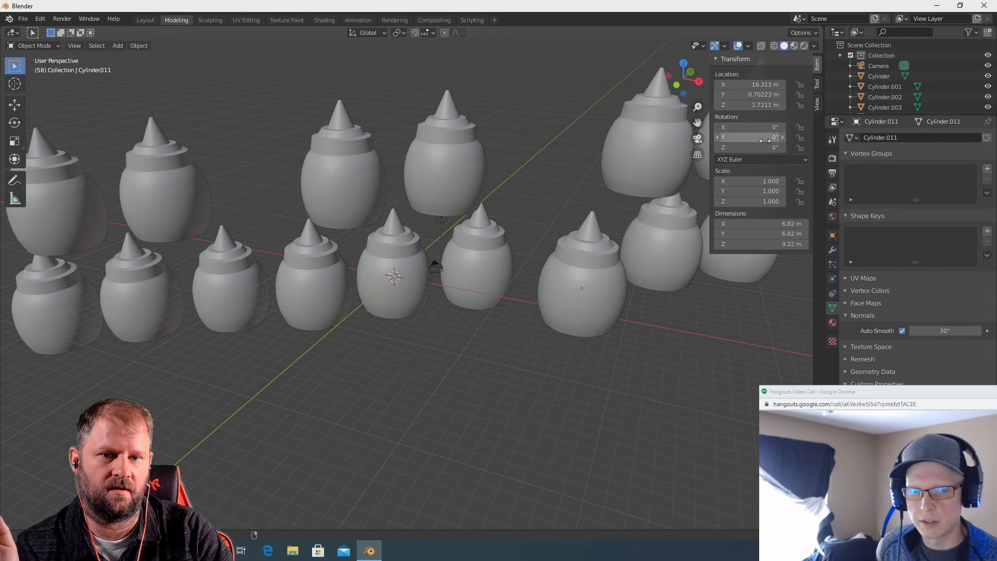
# Try an X scale of 1.490 on that jar, undo it, and lock its X and Y scale.
pyautogui.moveTo(748, 181)
pyautogui.mouseDown()
pyautogui.moveTo(794, 181)
pyautogui.moveTo(748, 181)
pyautogui.moveTo(760, 181)
pyautogui.mouseUp()
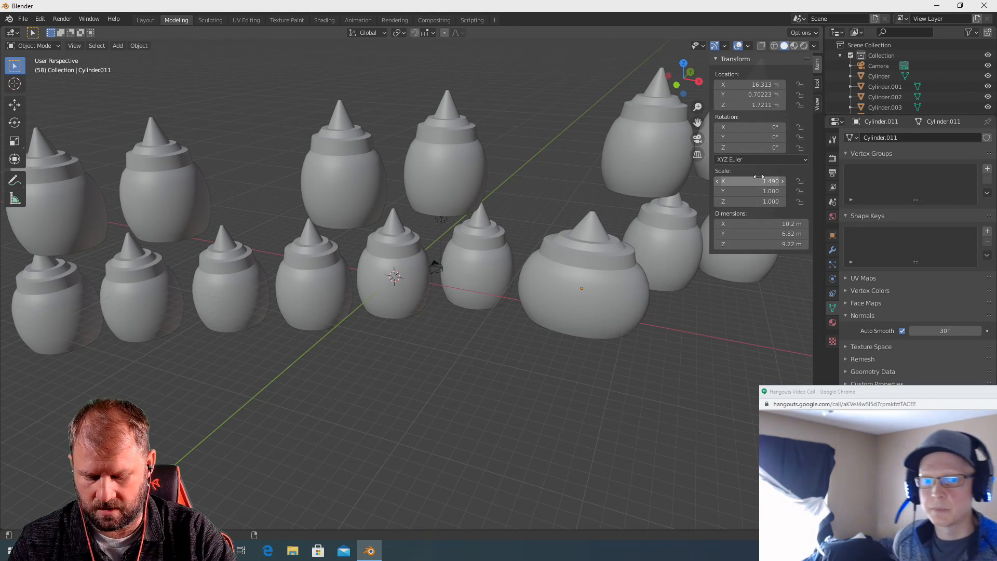
pyautogui.hotkey('ctrl', 'z')
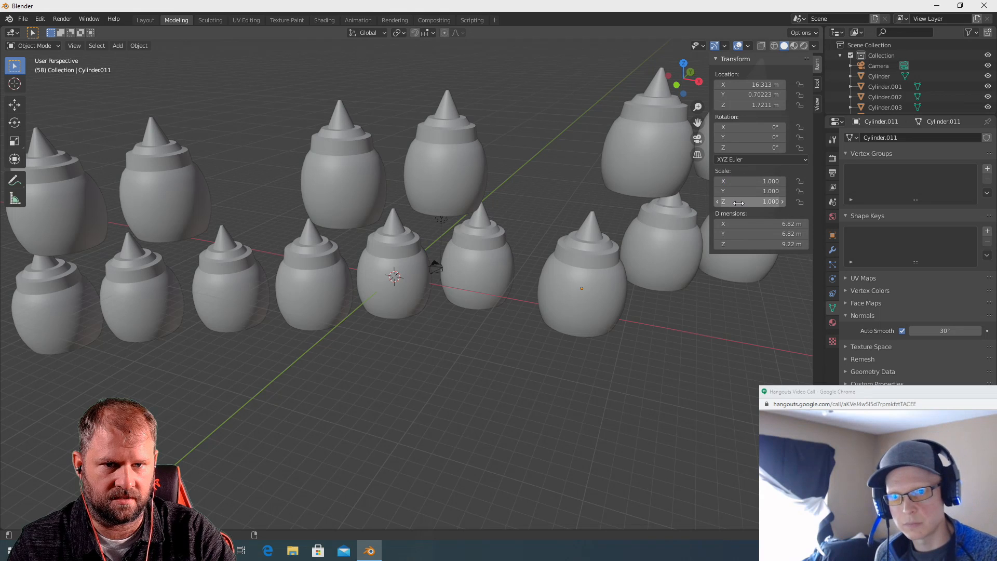
pyautogui.click(799, 181)
pyautogui.click(800, 191)
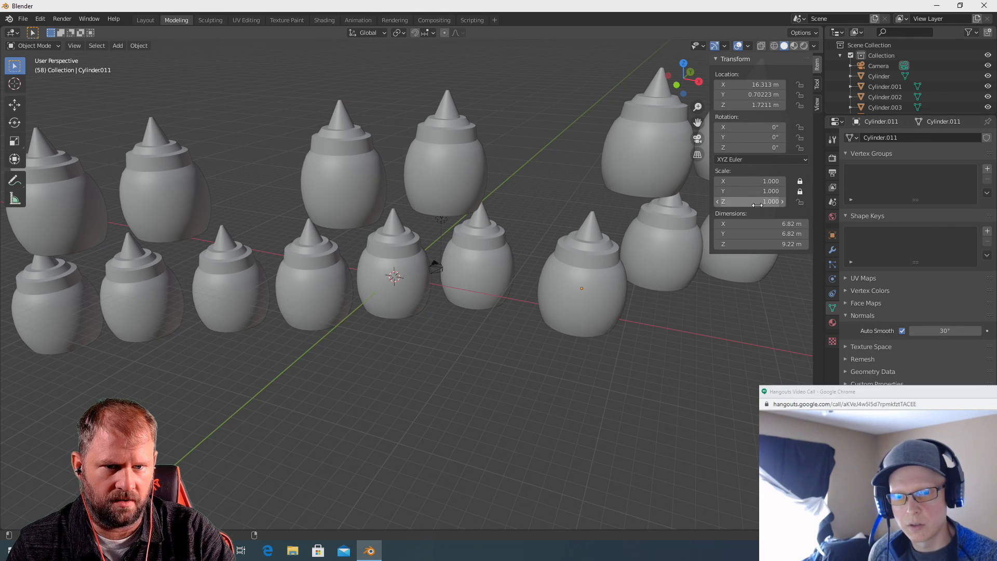
# Try a Z scale of 1.690 on the jar, undo it, and release the X and Y scale locks.
pyautogui.moveTo(755, 202); pyautogui.dragTo(793, 202)
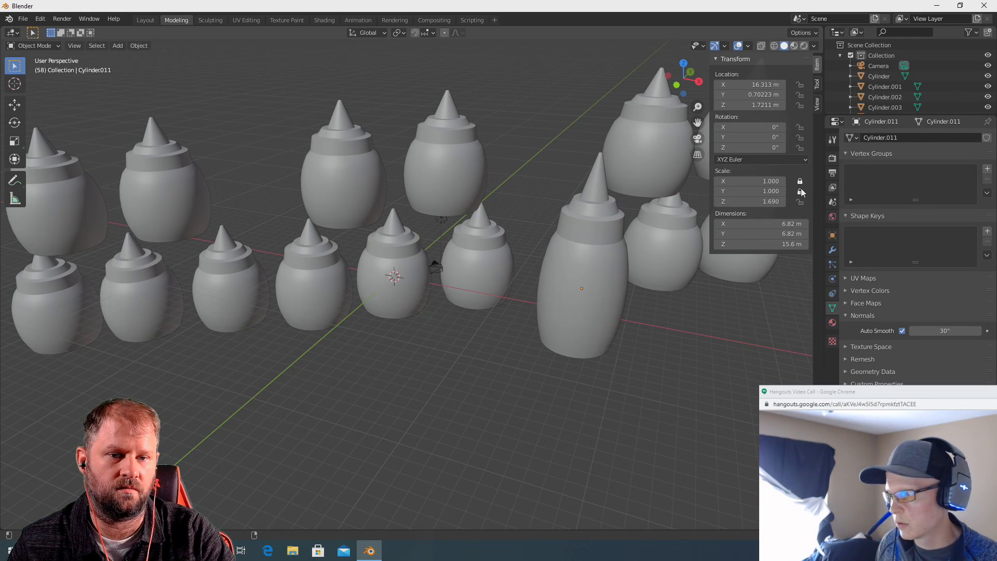
pyautogui.hotkey('ctrl', 'z')
pyautogui.moveTo(636, 230); pyautogui.dragTo(675, 224, button='middle')
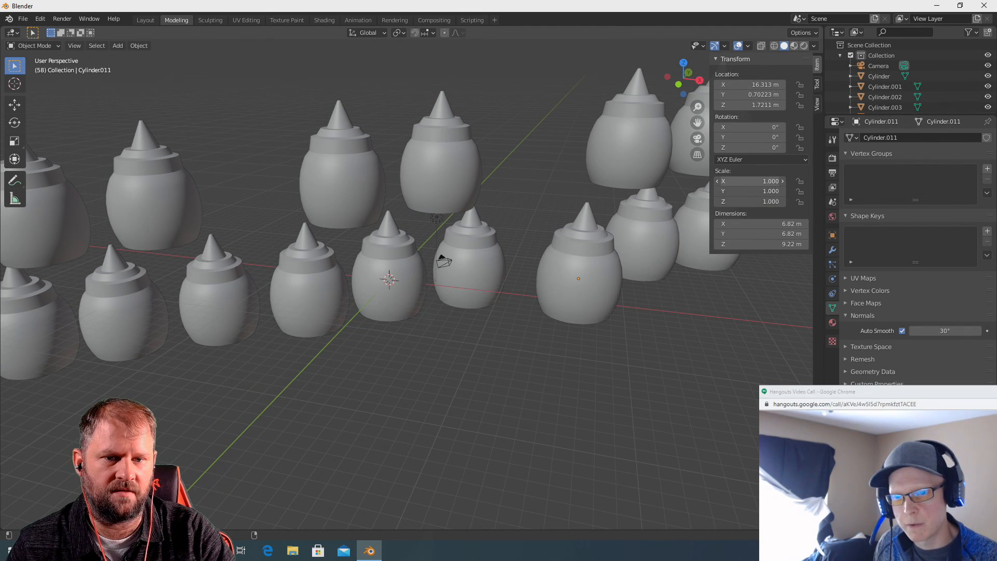
# Set the jar's X, Y and Z scale to 3 all at once.
pyautogui.moveTo(748, 181); pyautogui.dragTo(749, 202)
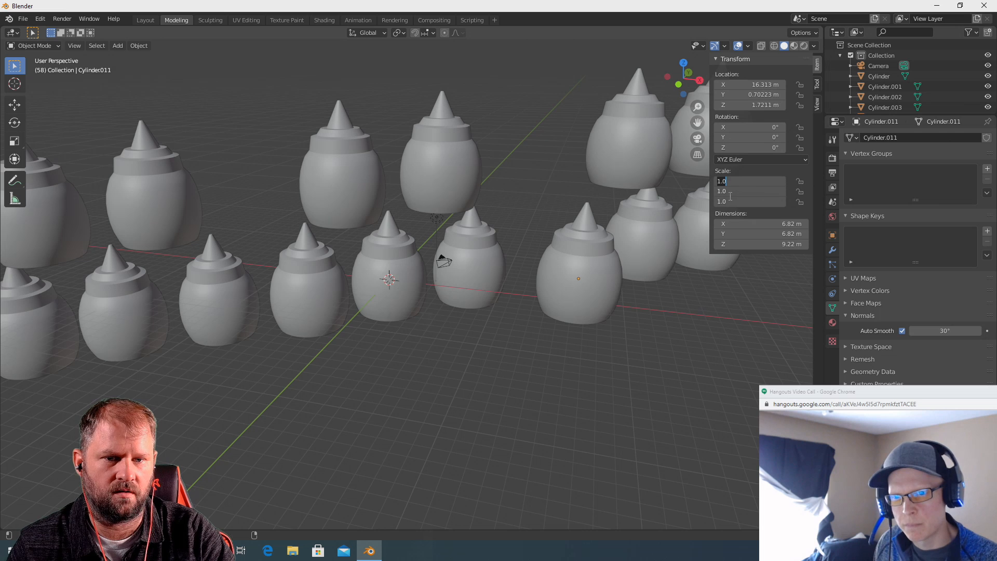
pyautogui.click(745, 202)
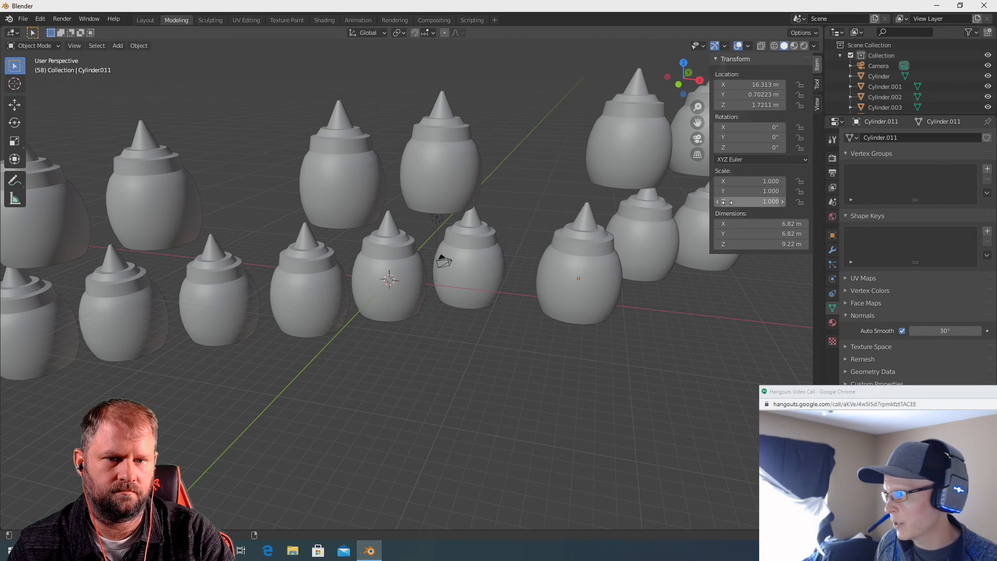
pyautogui.moveTo(748, 201); pyautogui.dragTo(747, 181)
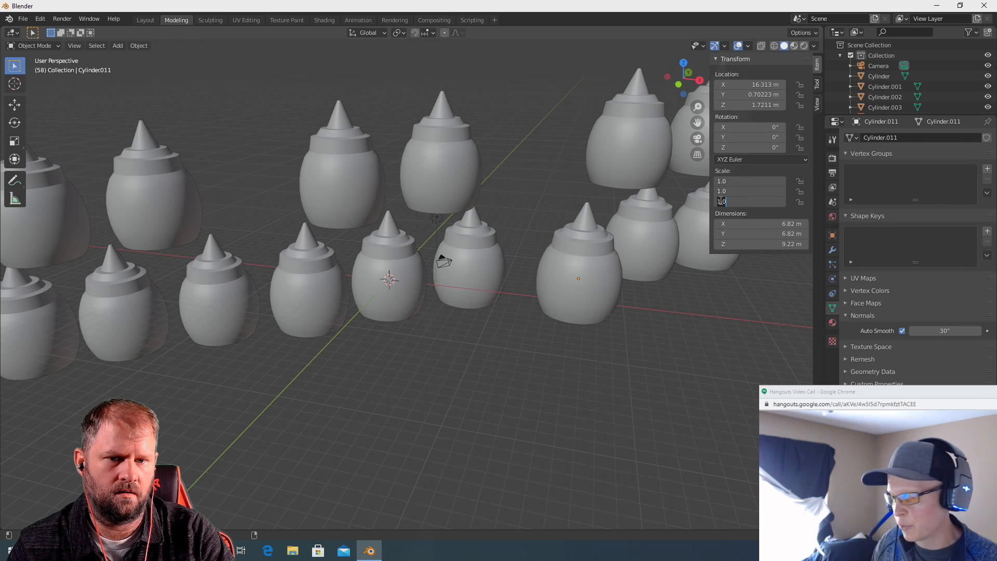
pyautogui.write('3')
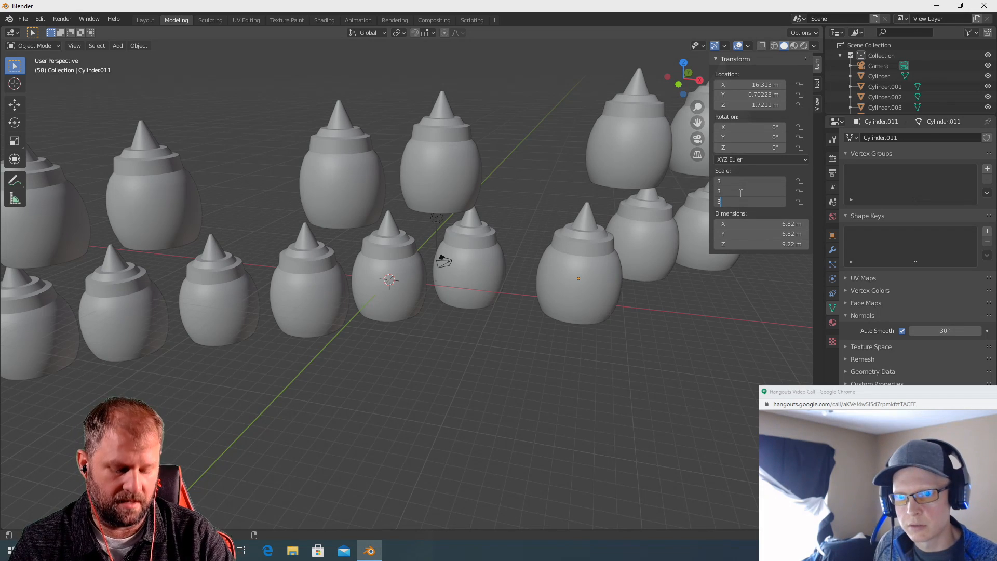
pyautogui.press('Return')
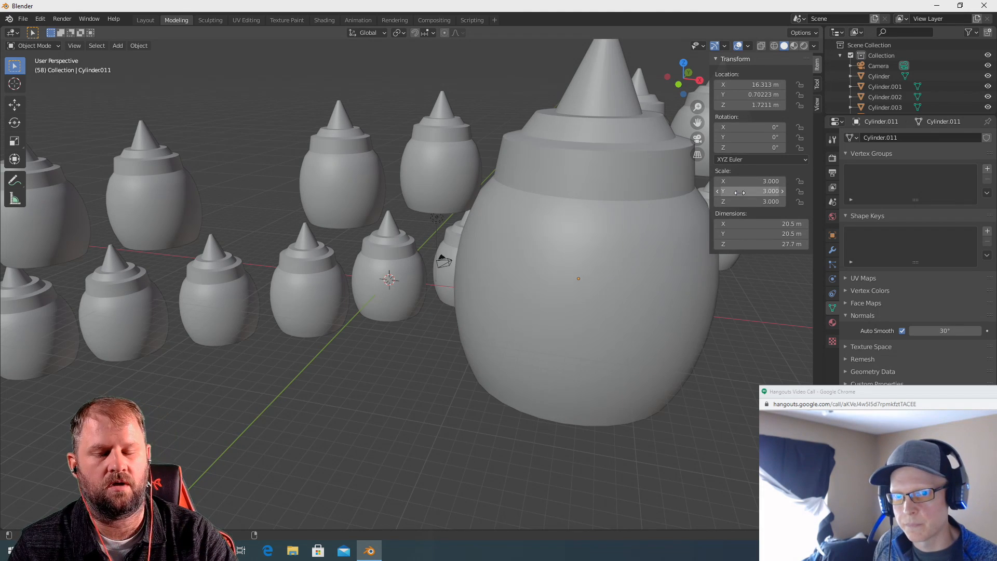
# Select the enlarged jar with the Move tool and shift it along X to about 23.5 m.
pyautogui.scroll(-6, 602, 172)
pyautogui.moveTo(438, 150); pyautogui.dragTo(524, 210, button='middle')
pyautogui.scroll(2, 534, 215)
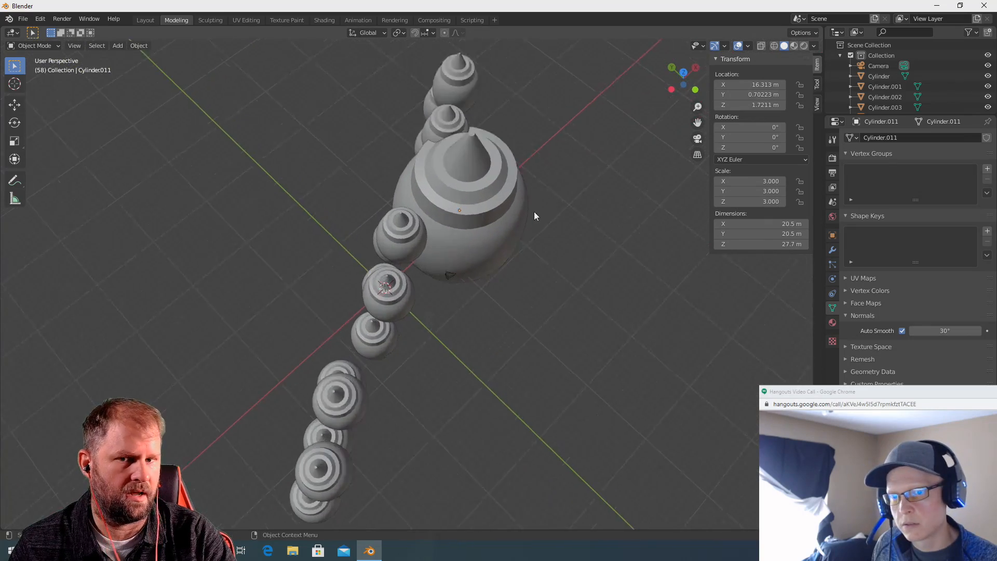
pyautogui.scroll(-1, 543, 220)
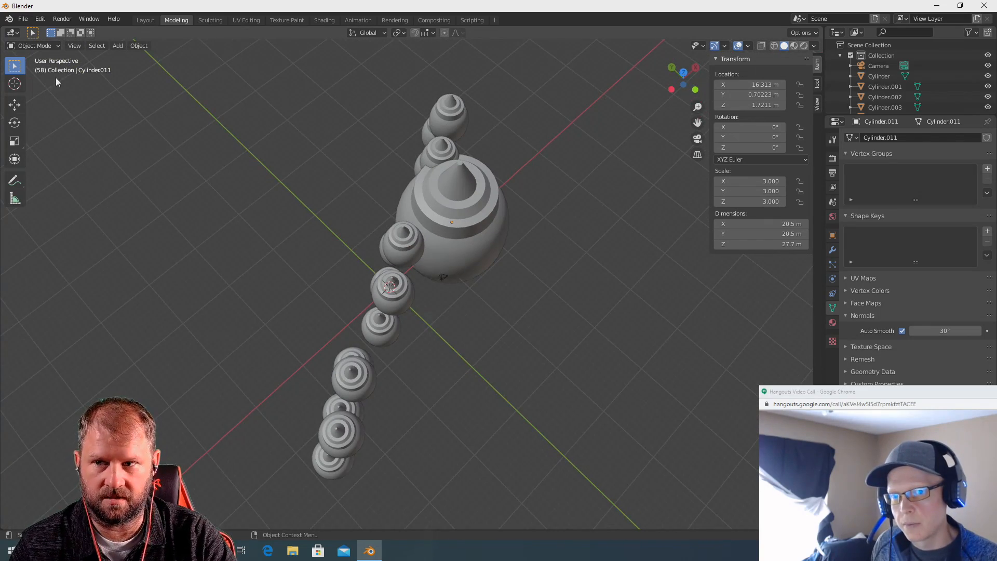
pyautogui.scroll(1, 45, 112)
pyautogui.click(15, 104)
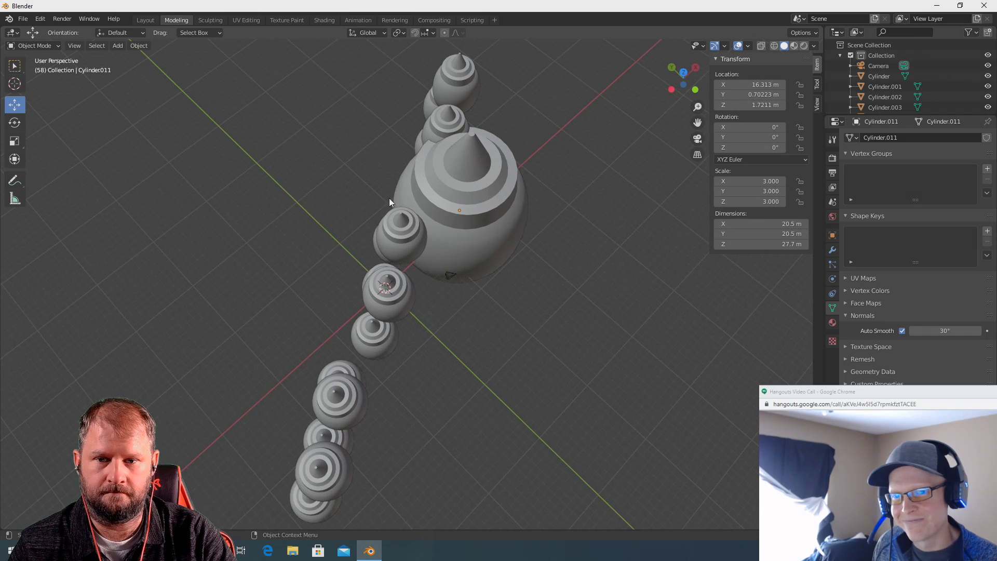
pyautogui.scroll(-3, 395, 195)
pyautogui.moveTo(263, 168); pyautogui.dragTo(363, 233, button='middle')
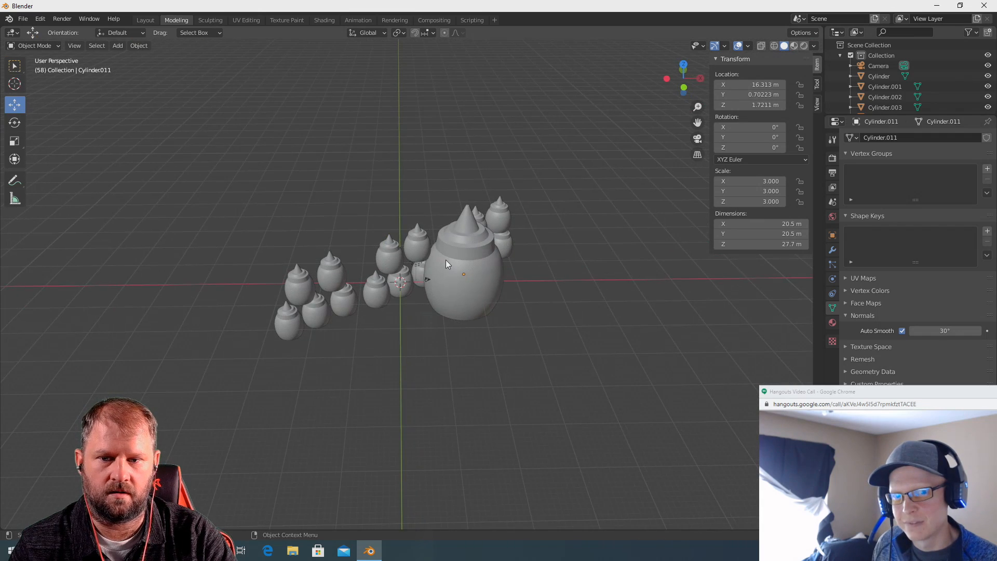
pyautogui.click(441, 273)
pyautogui.moveTo(504, 270); pyautogui.dragTo(462, 289)
pyautogui.moveTo(462, 289); pyautogui.dragTo(391, 228, button='middle')
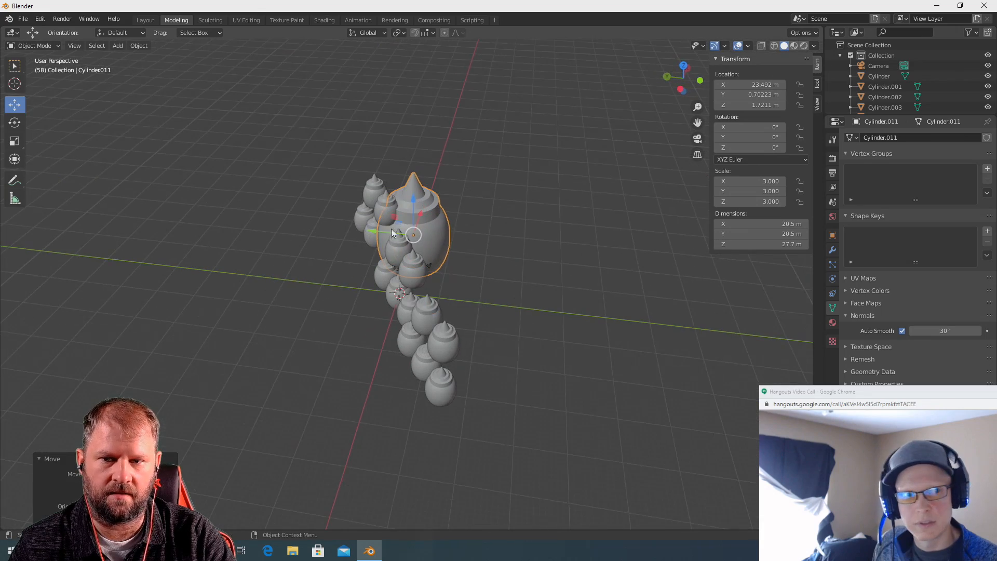
# Move the large jar in front of the smaller jars, to about -29.2 m in Y and -3.7 m in X.
pyautogui.press('g')
pyautogui.press('y')
pyautogui.moveTo(472, 251); pyautogui.dragTo(498, 254)
pyautogui.scroll(3, 498, 254)
pyautogui.moveTo(498, 254); pyautogui.dragTo(295, 213, button='middle')
pyautogui.scroll(-4, 295, 214)
pyautogui.moveTo(274, 269); pyautogui.dragTo(299, 291, button='middle')
pyautogui.moveTo(466, 356); pyautogui.dragTo(352, 336)
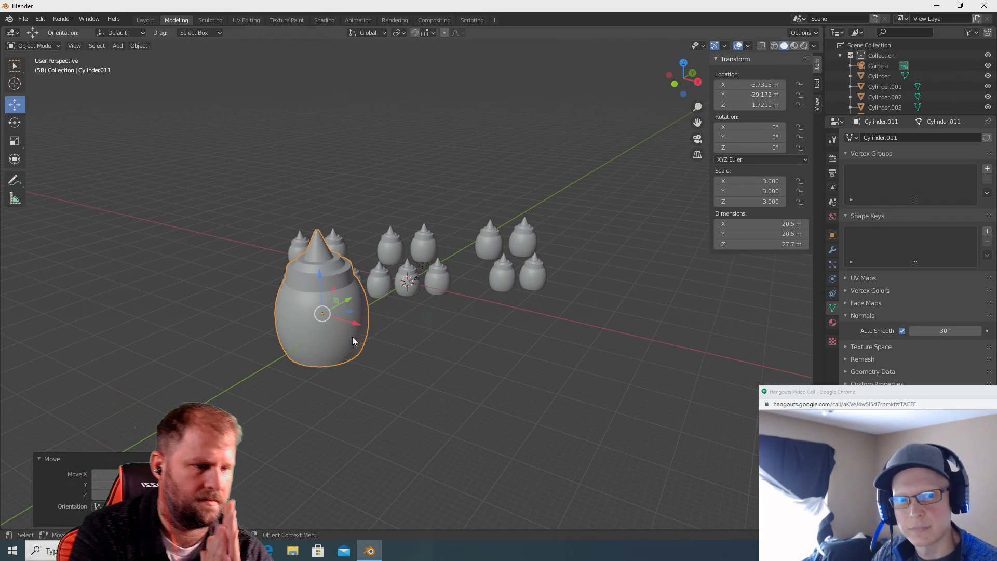